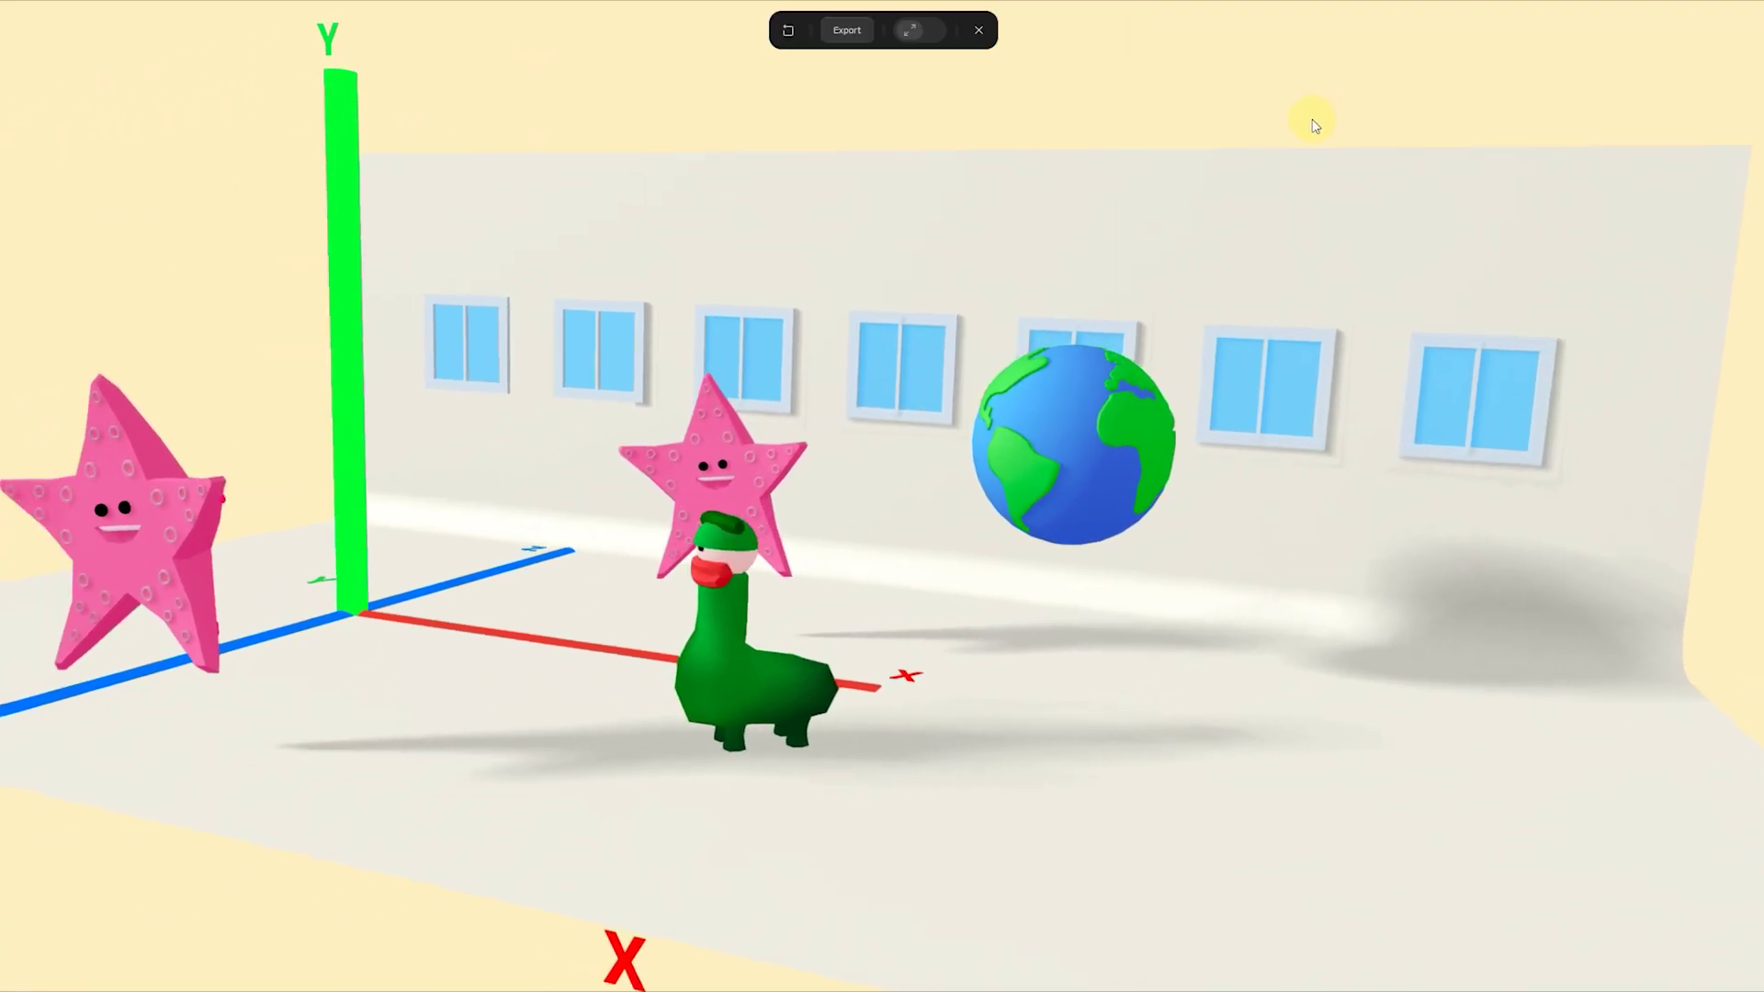
# - Orbit the scene, preview it in play mode, and return to the editor
pyautogui.press('Escape')
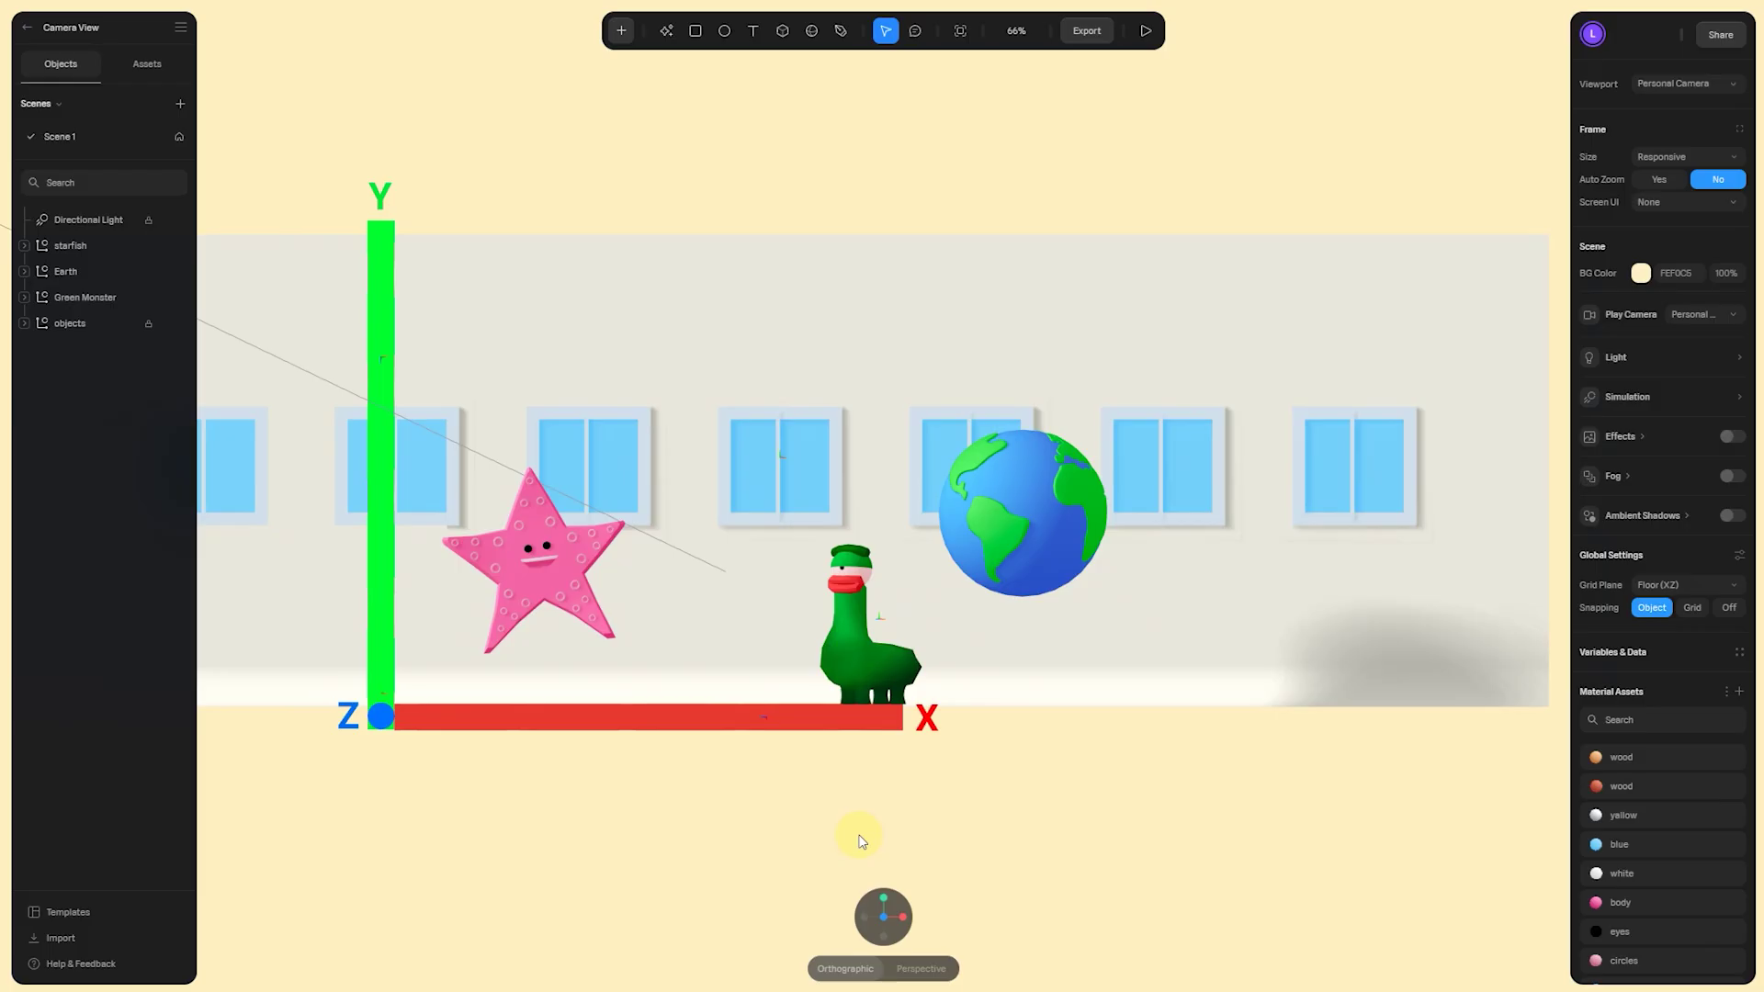
pyautogui.moveTo(854, 830); pyautogui.dragTo(1038, 822, button='right')
pyautogui.press('p')
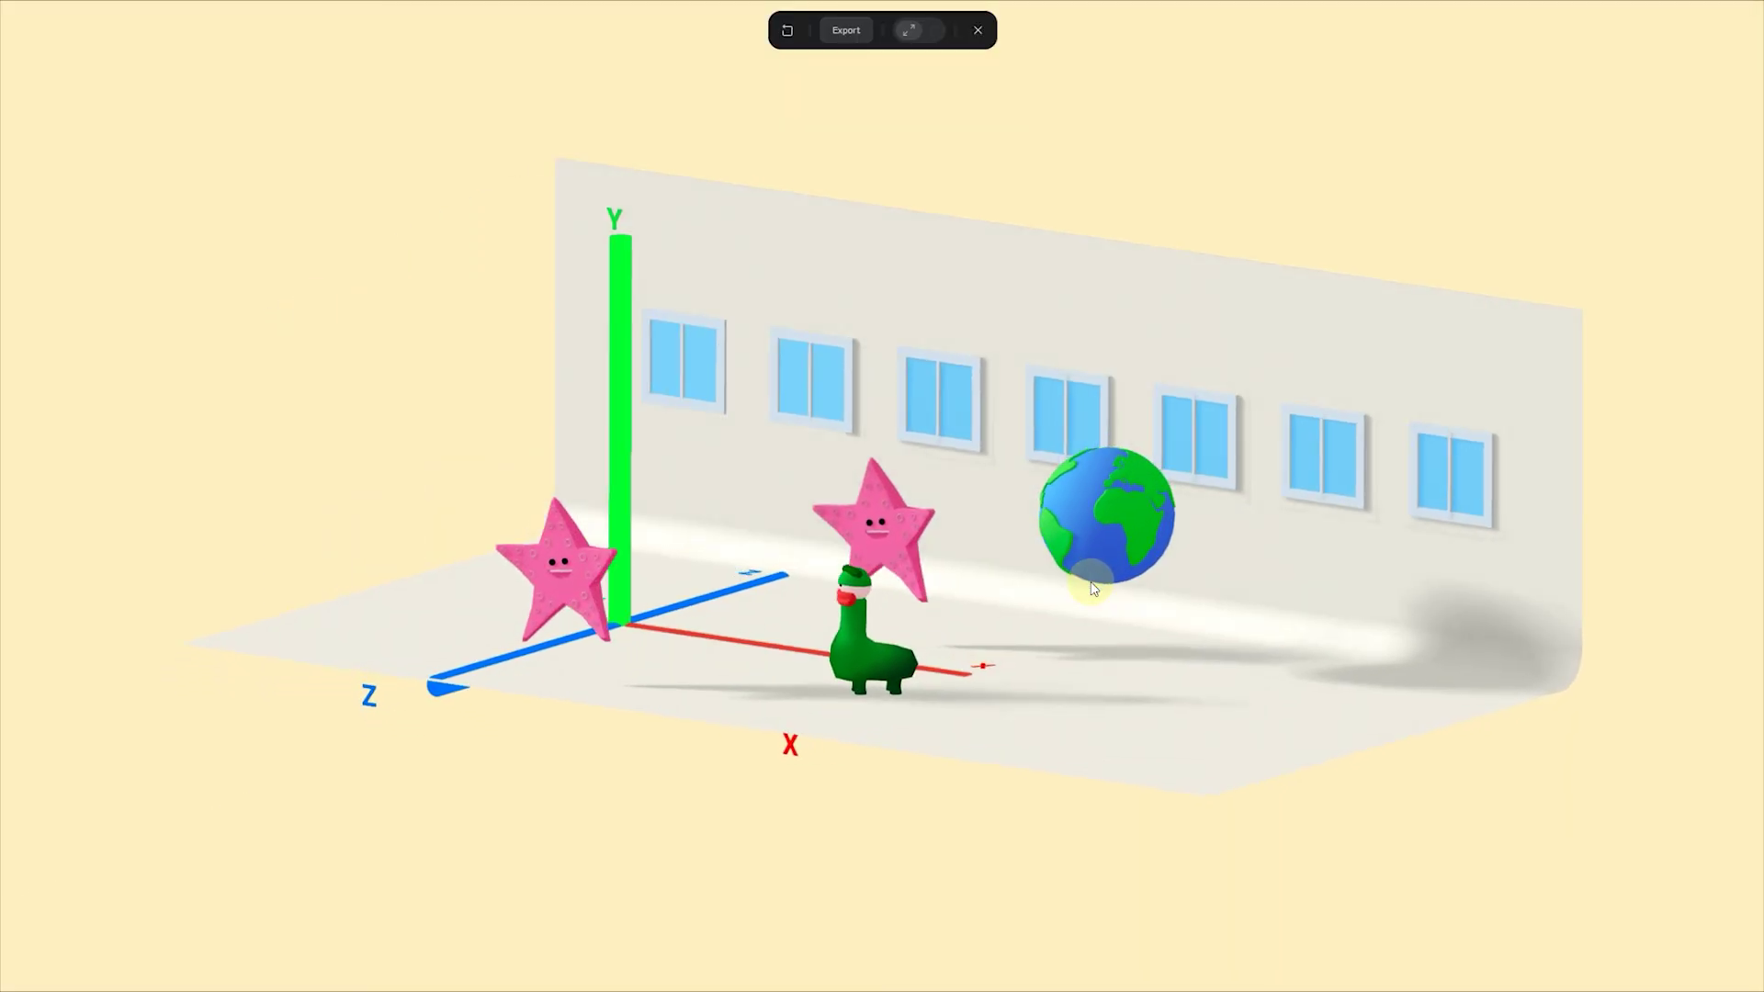
pyautogui.press('Escape')
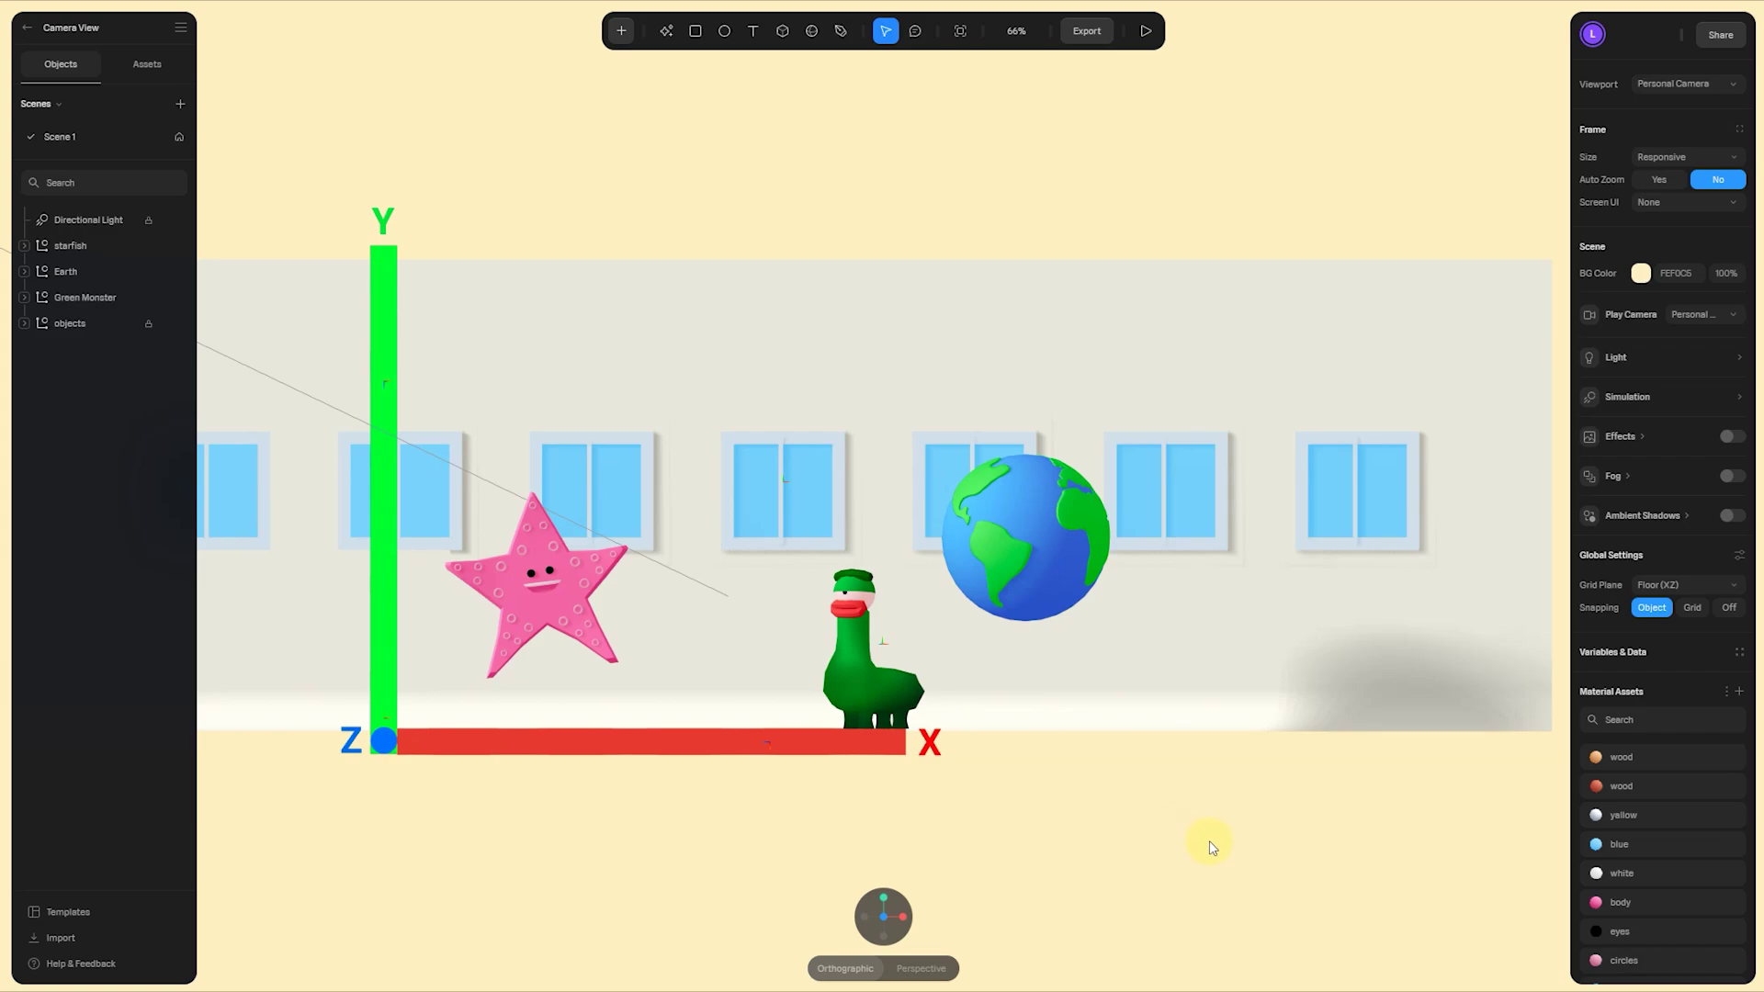
pyautogui.moveTo(1211, 846); pyautogui.dragTo(1189, 841, button='middle')
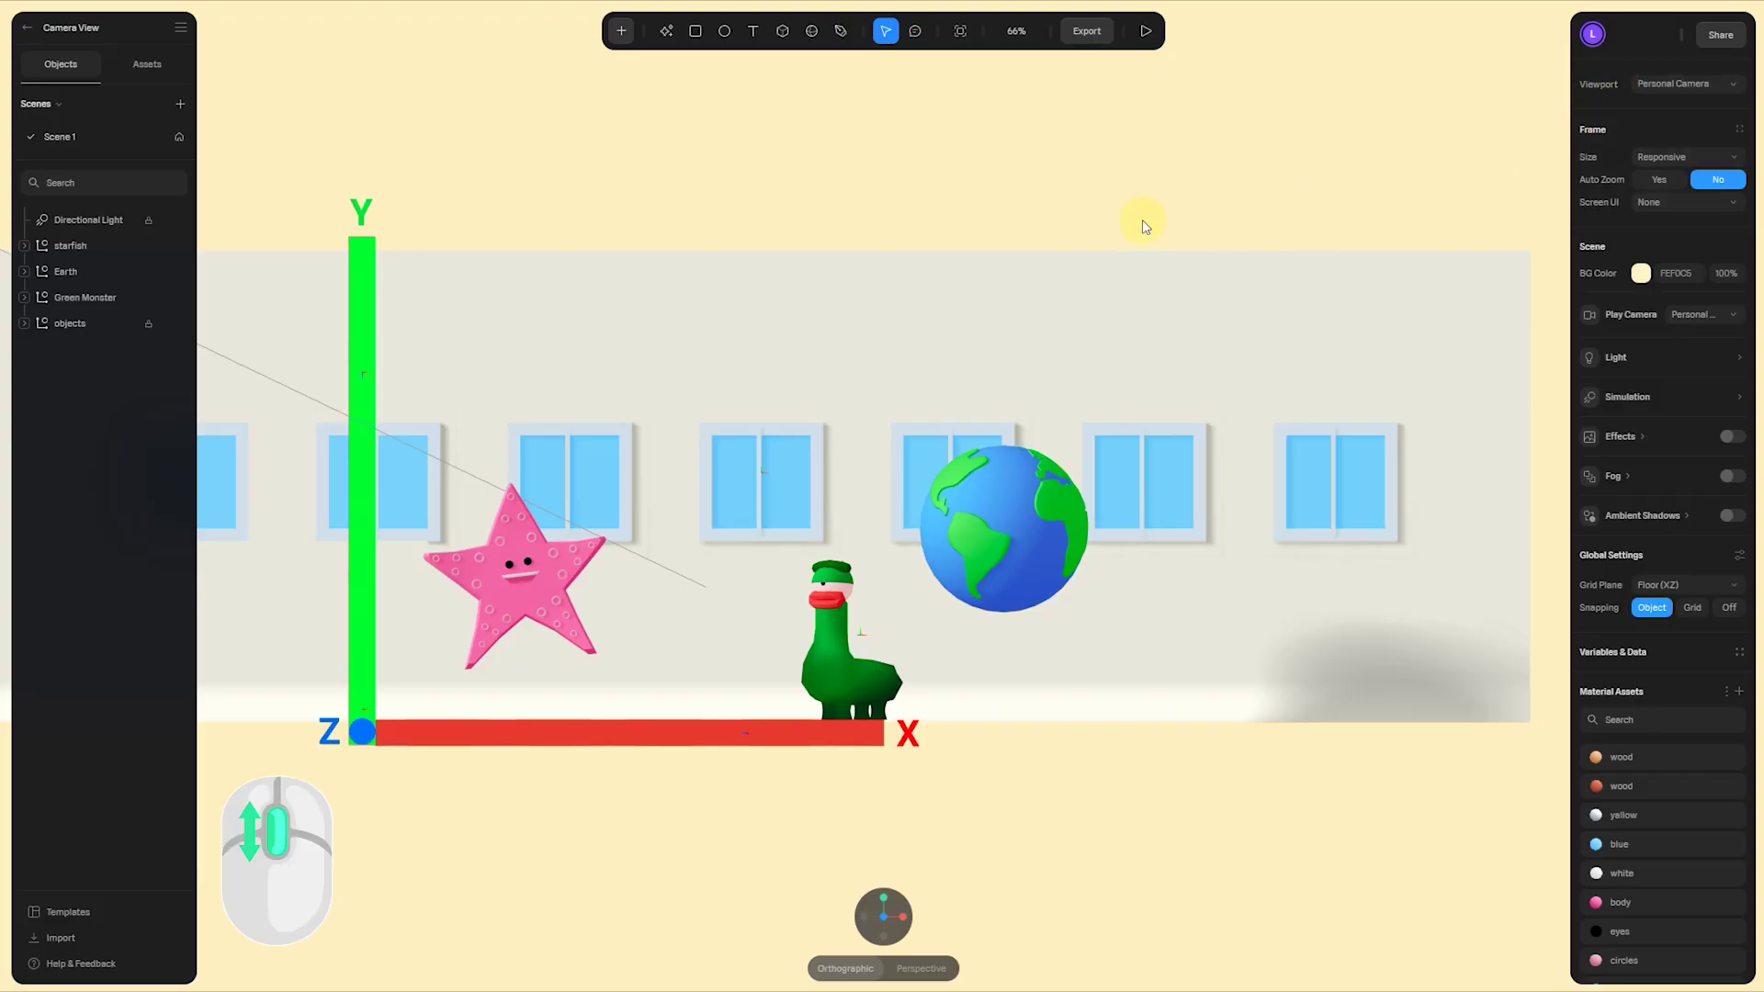
# - Set the canvas zoom level to 100%
pyautogui.scroll(3, 888, 669)
pyautogui.scroll(5, 887, 674)
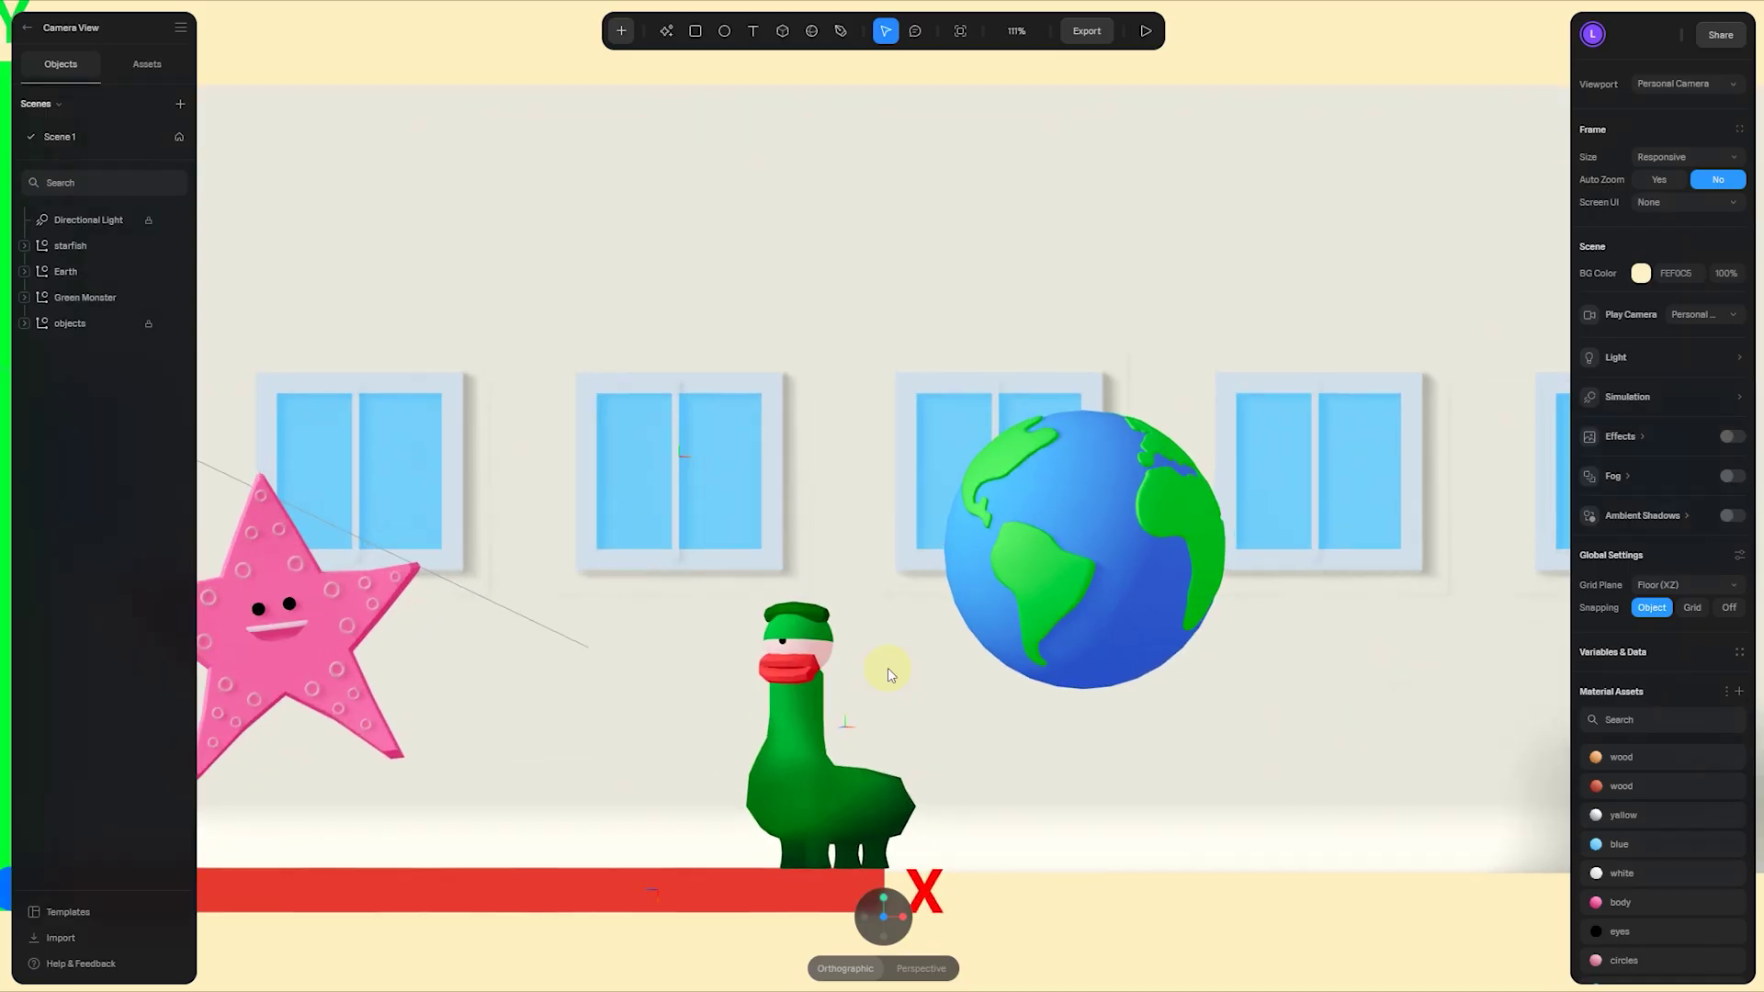
pyautogui.scroll(-3, 1023, 331)
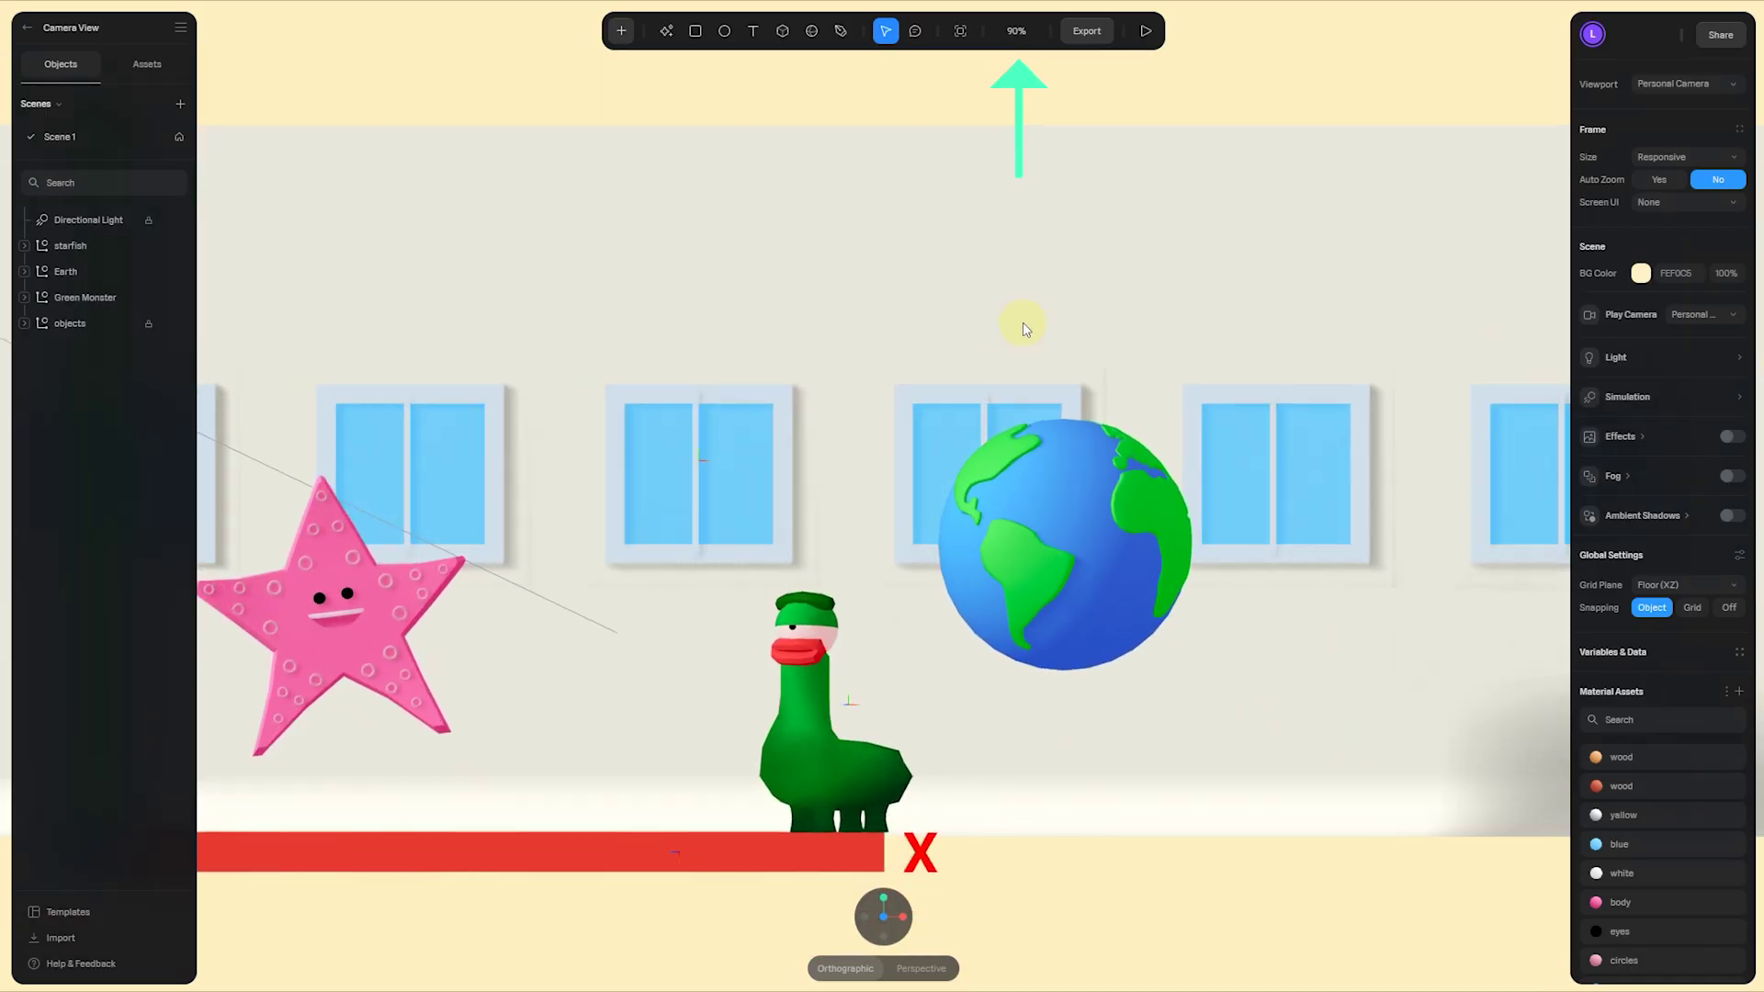
pyautogui.click(1017, 33)
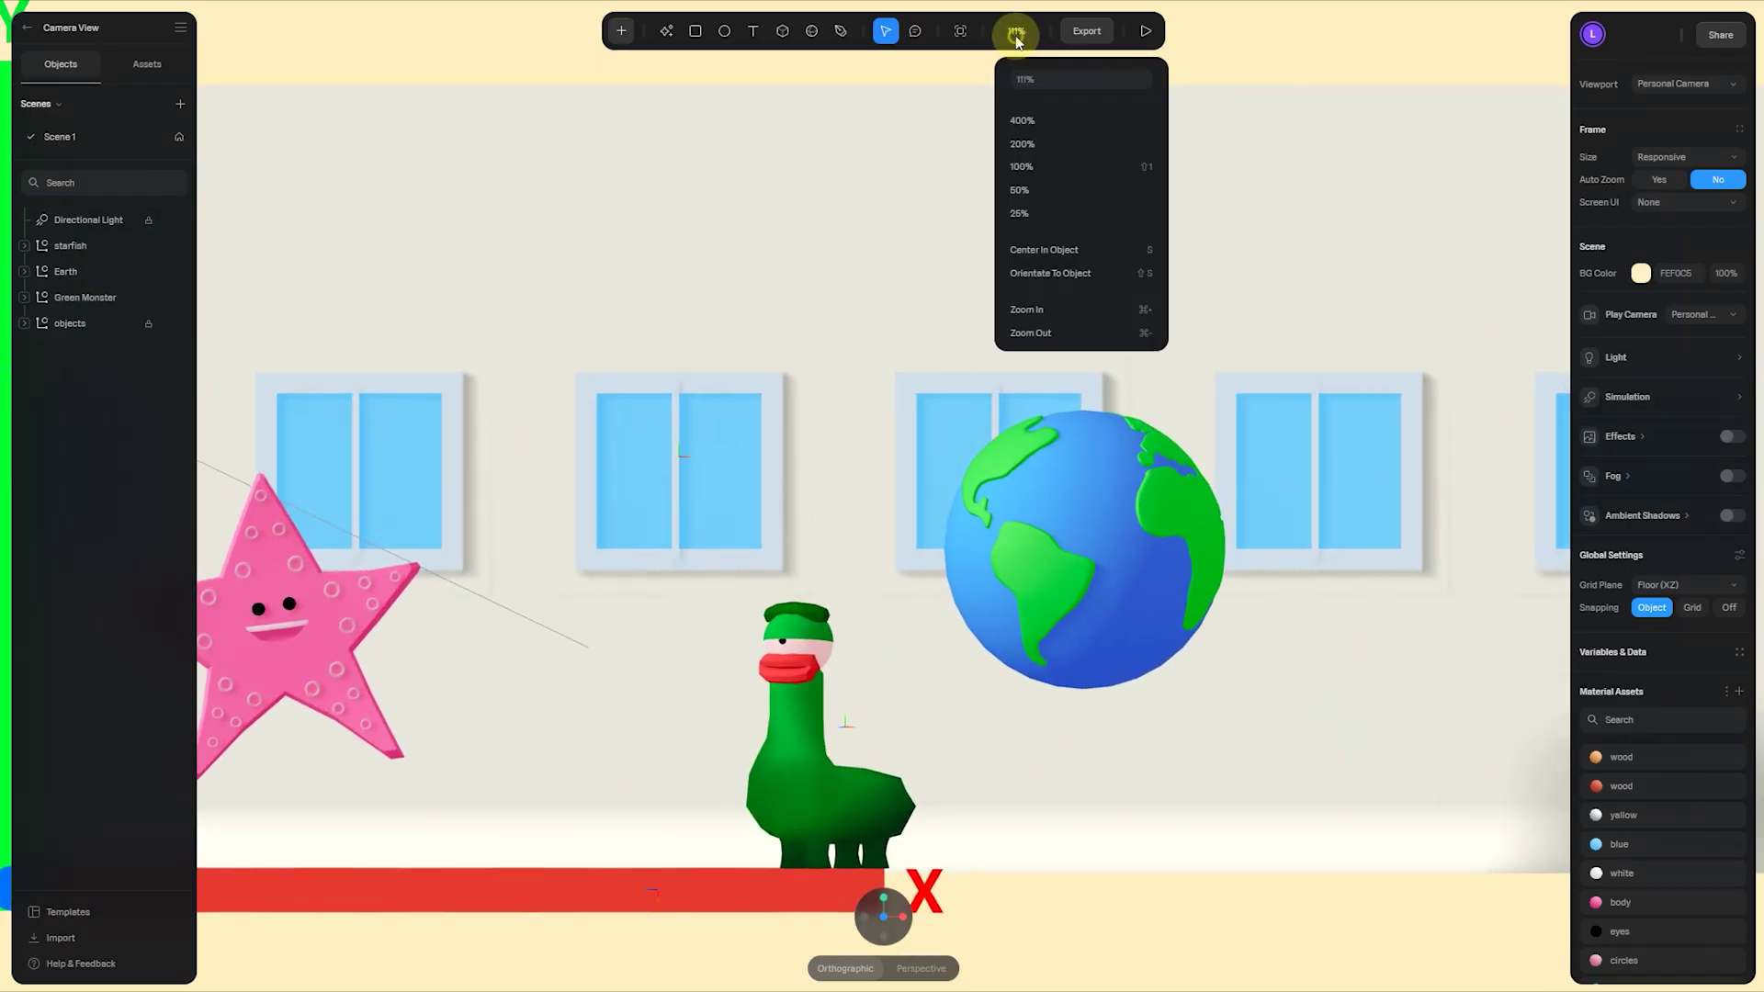
pyautogui.click(1053, 79)
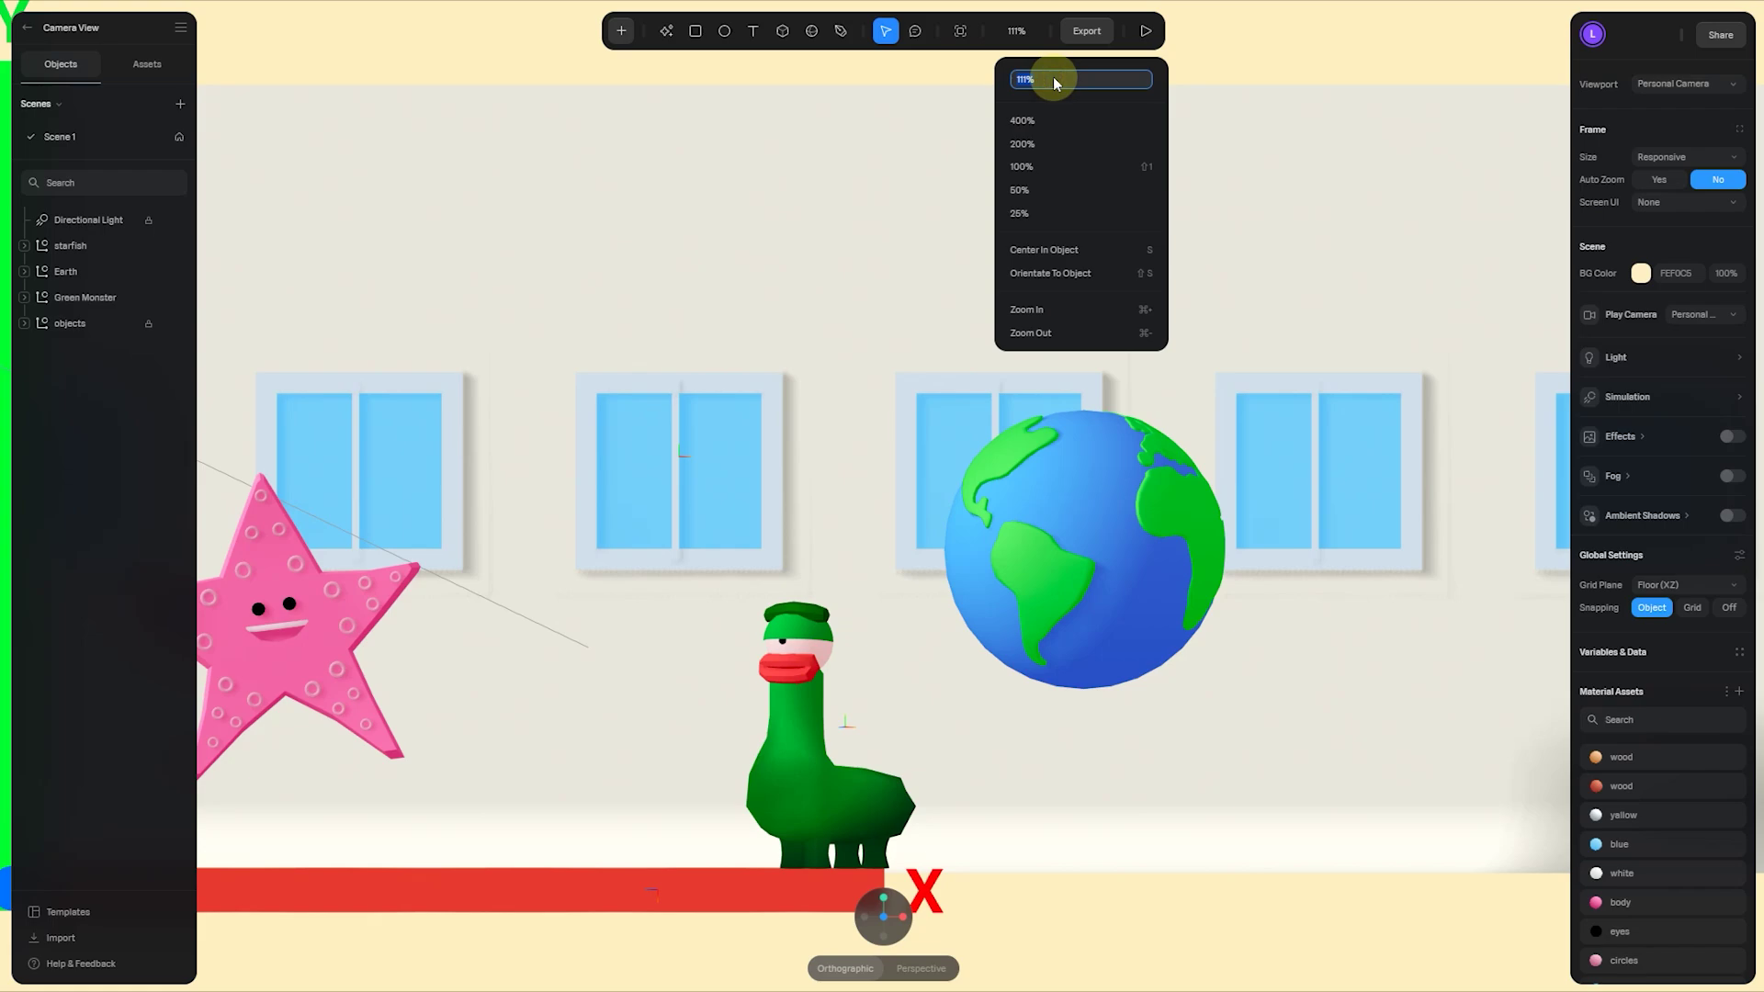
pyautogui.write('100')
pyautogui.press('Return')
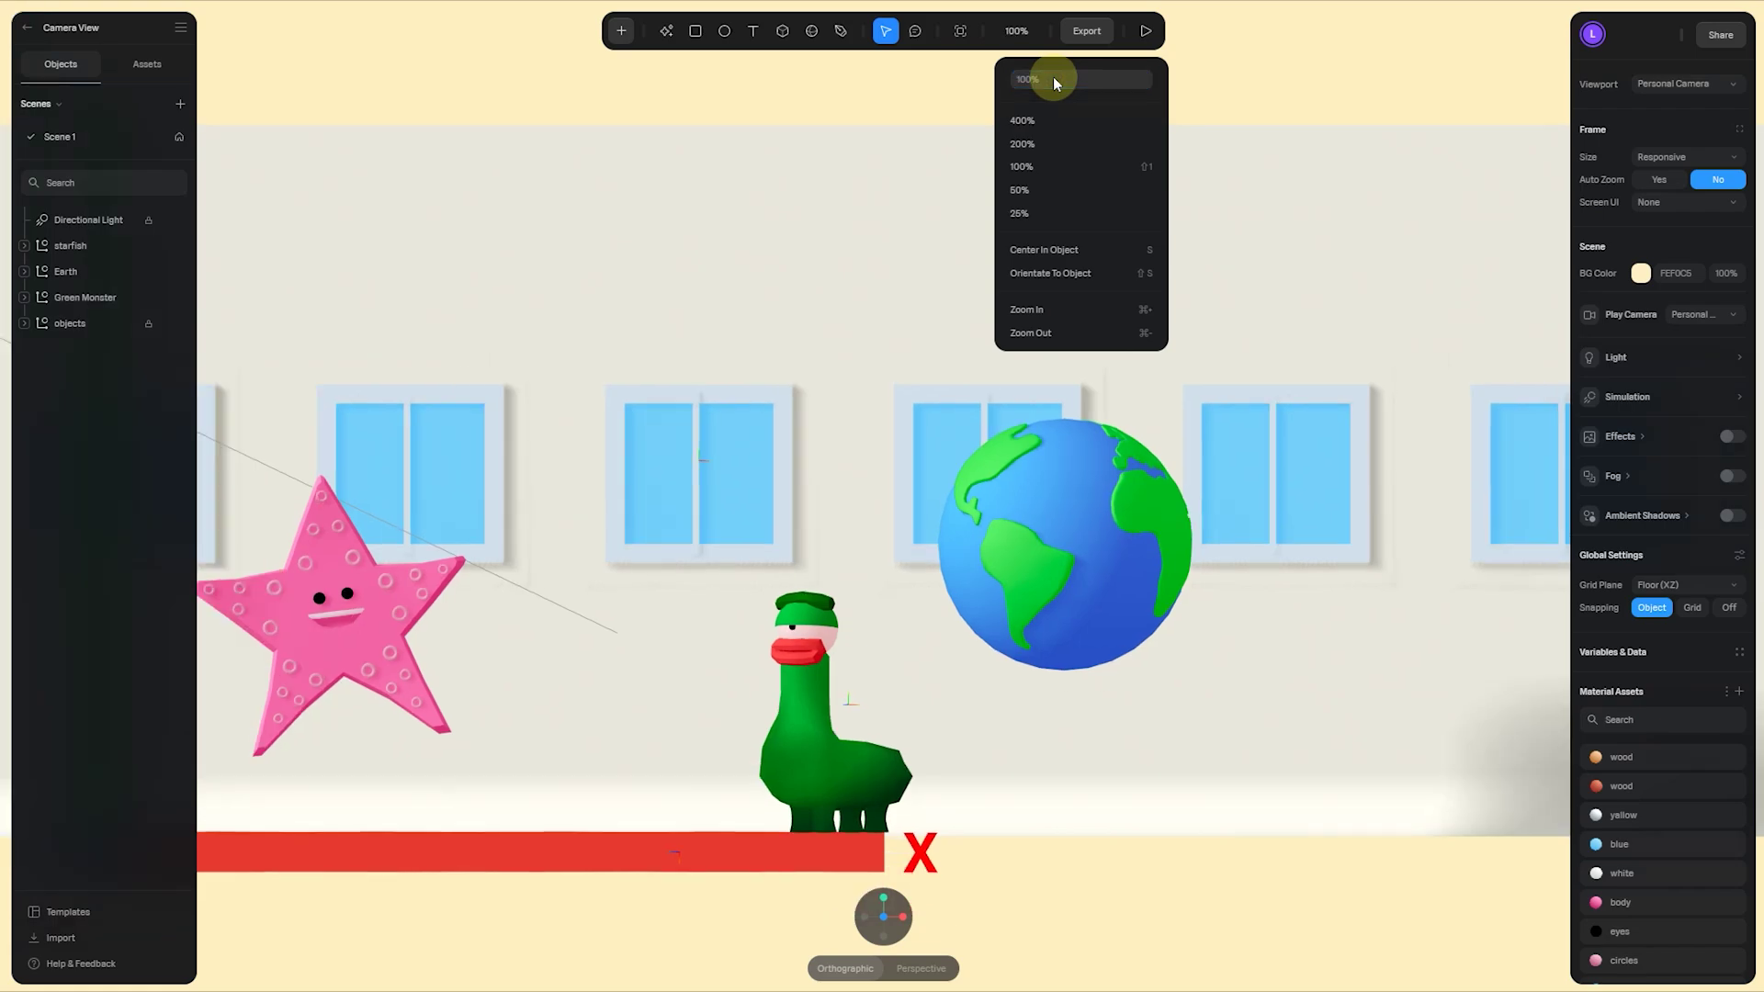
pyautogui.click(1242, 68)
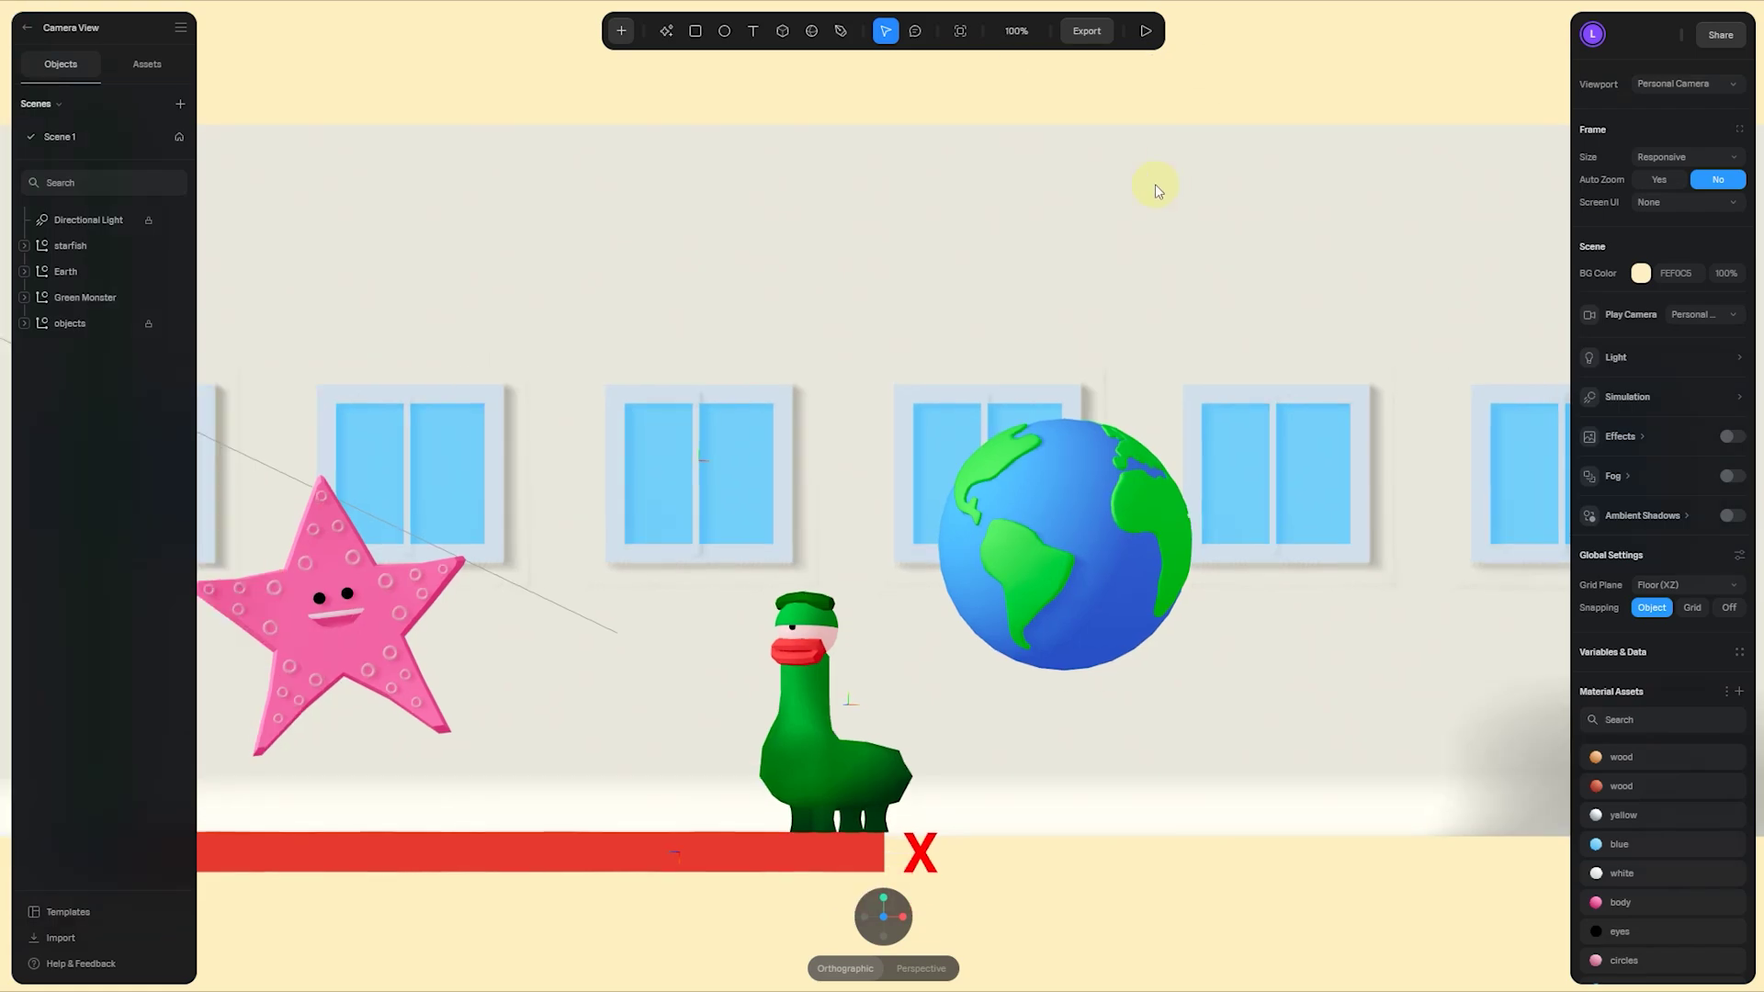
# - Explore the scene by zooming out, panning, and orbiting around the coordinate axes and characters
pyautogui.hotkey('ctrl', '-')
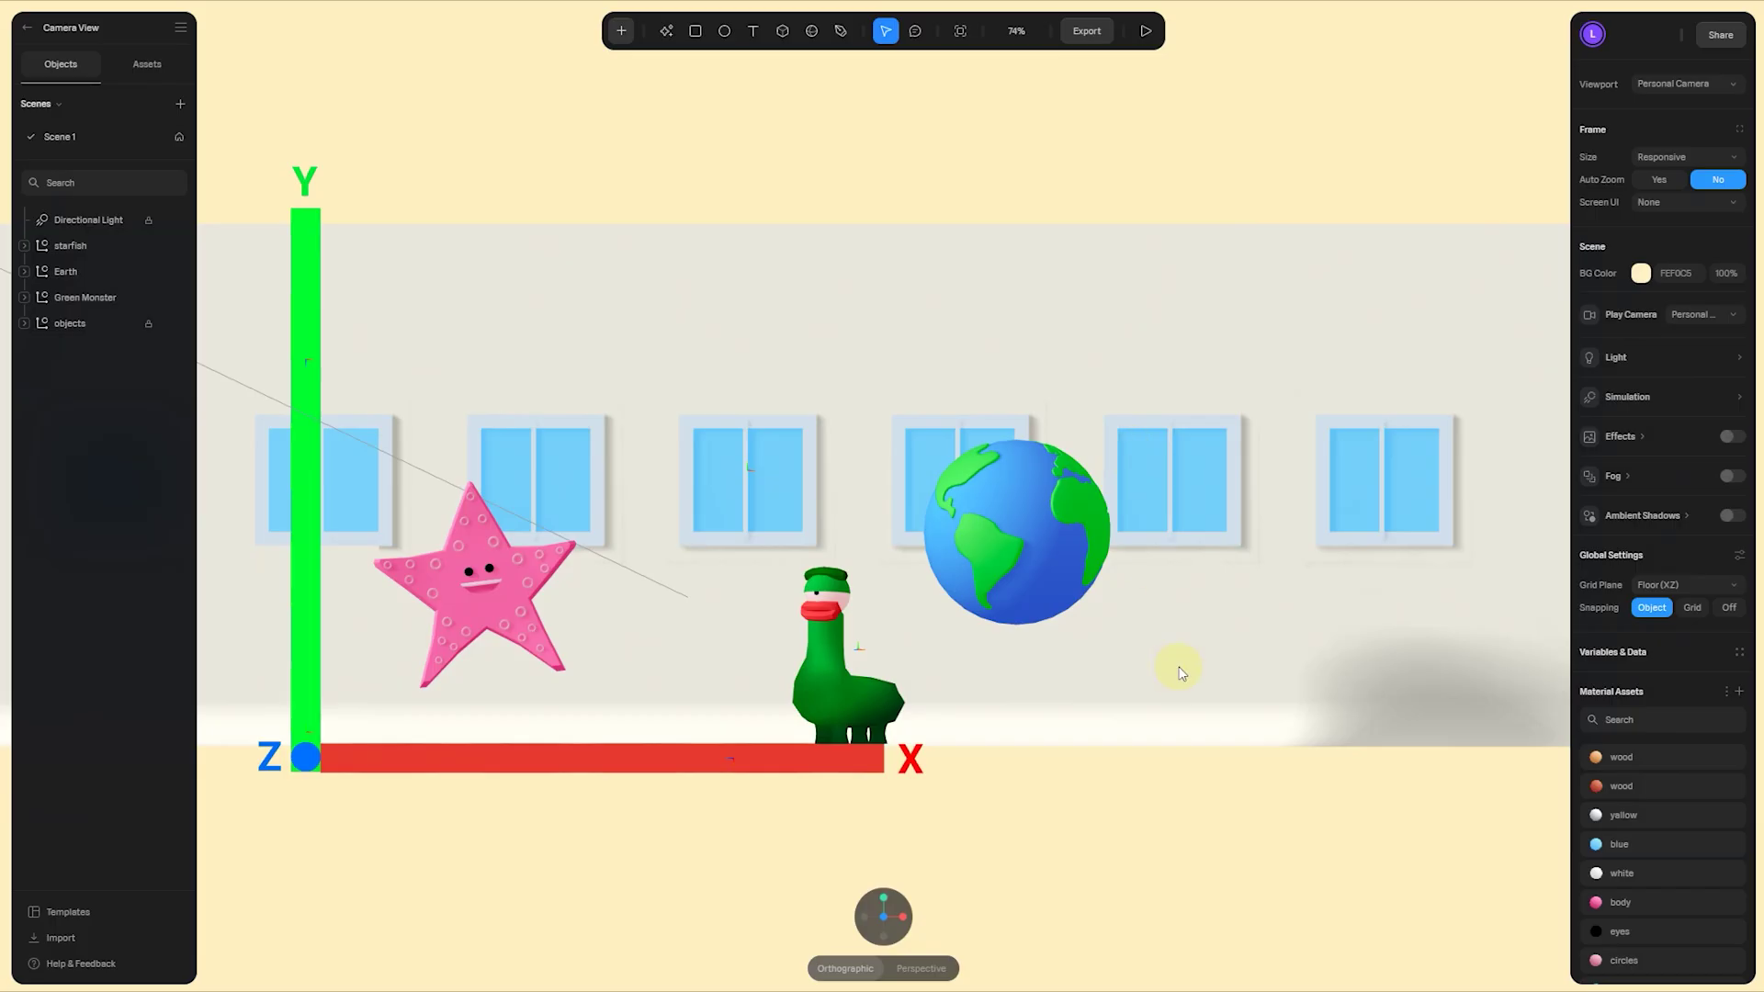
pyautogui.press('space')
pyautogui.middleClick(1161, 678)
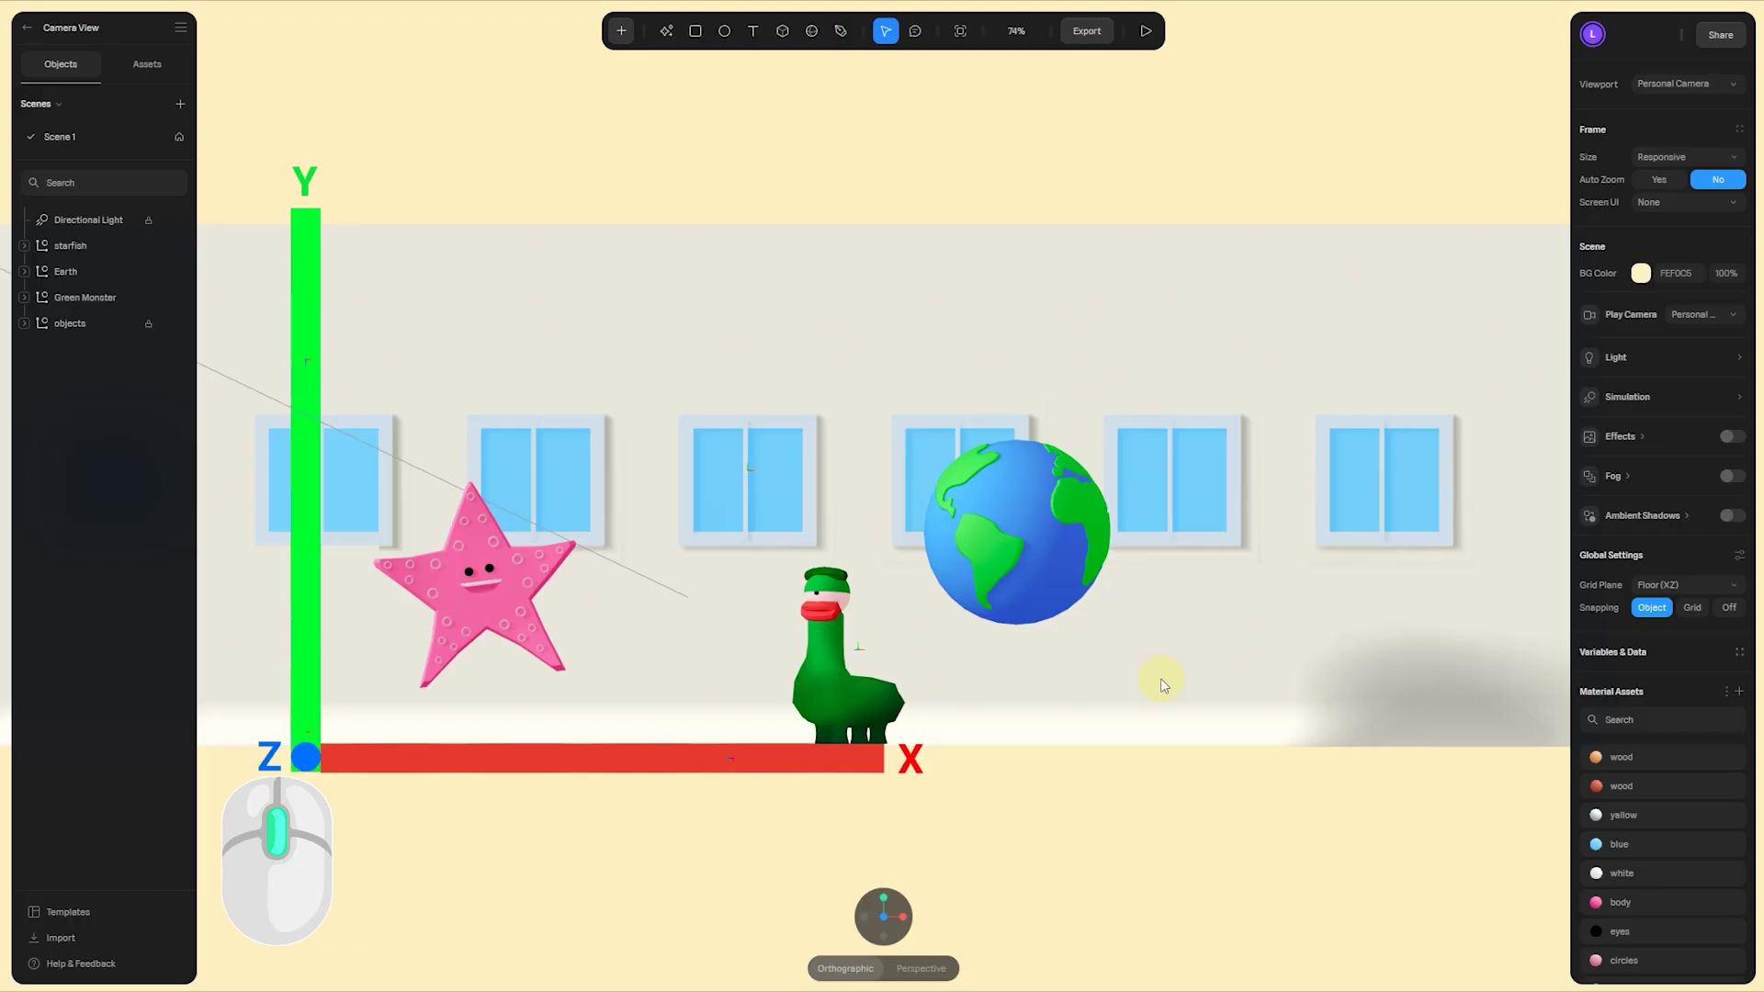
pyautogui.moveTo(1160, 678); pyautogui.dragTo(1083, 660, button='middle')
pyautogui.scroll(-2, 1083, 661)
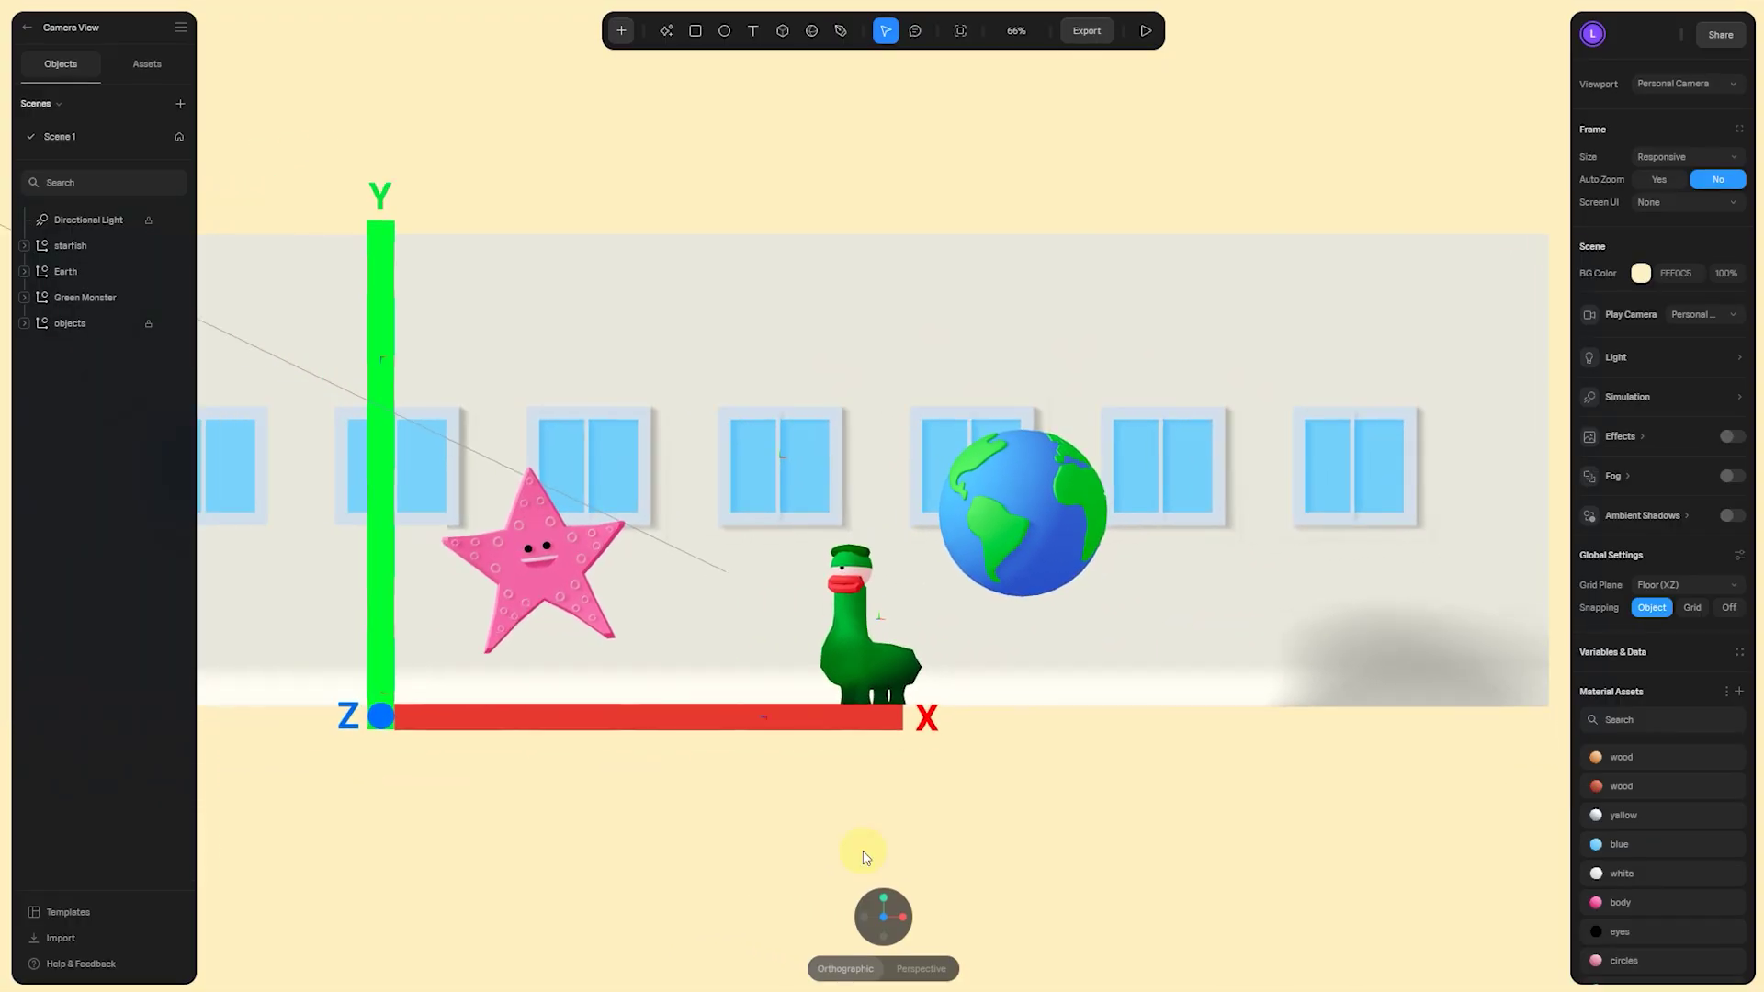
pyautogui.moveTo(861, 840); pyautogui.dragTo(919, 833, button='middle')
pyautogui.scroll(-1, 851, 824)
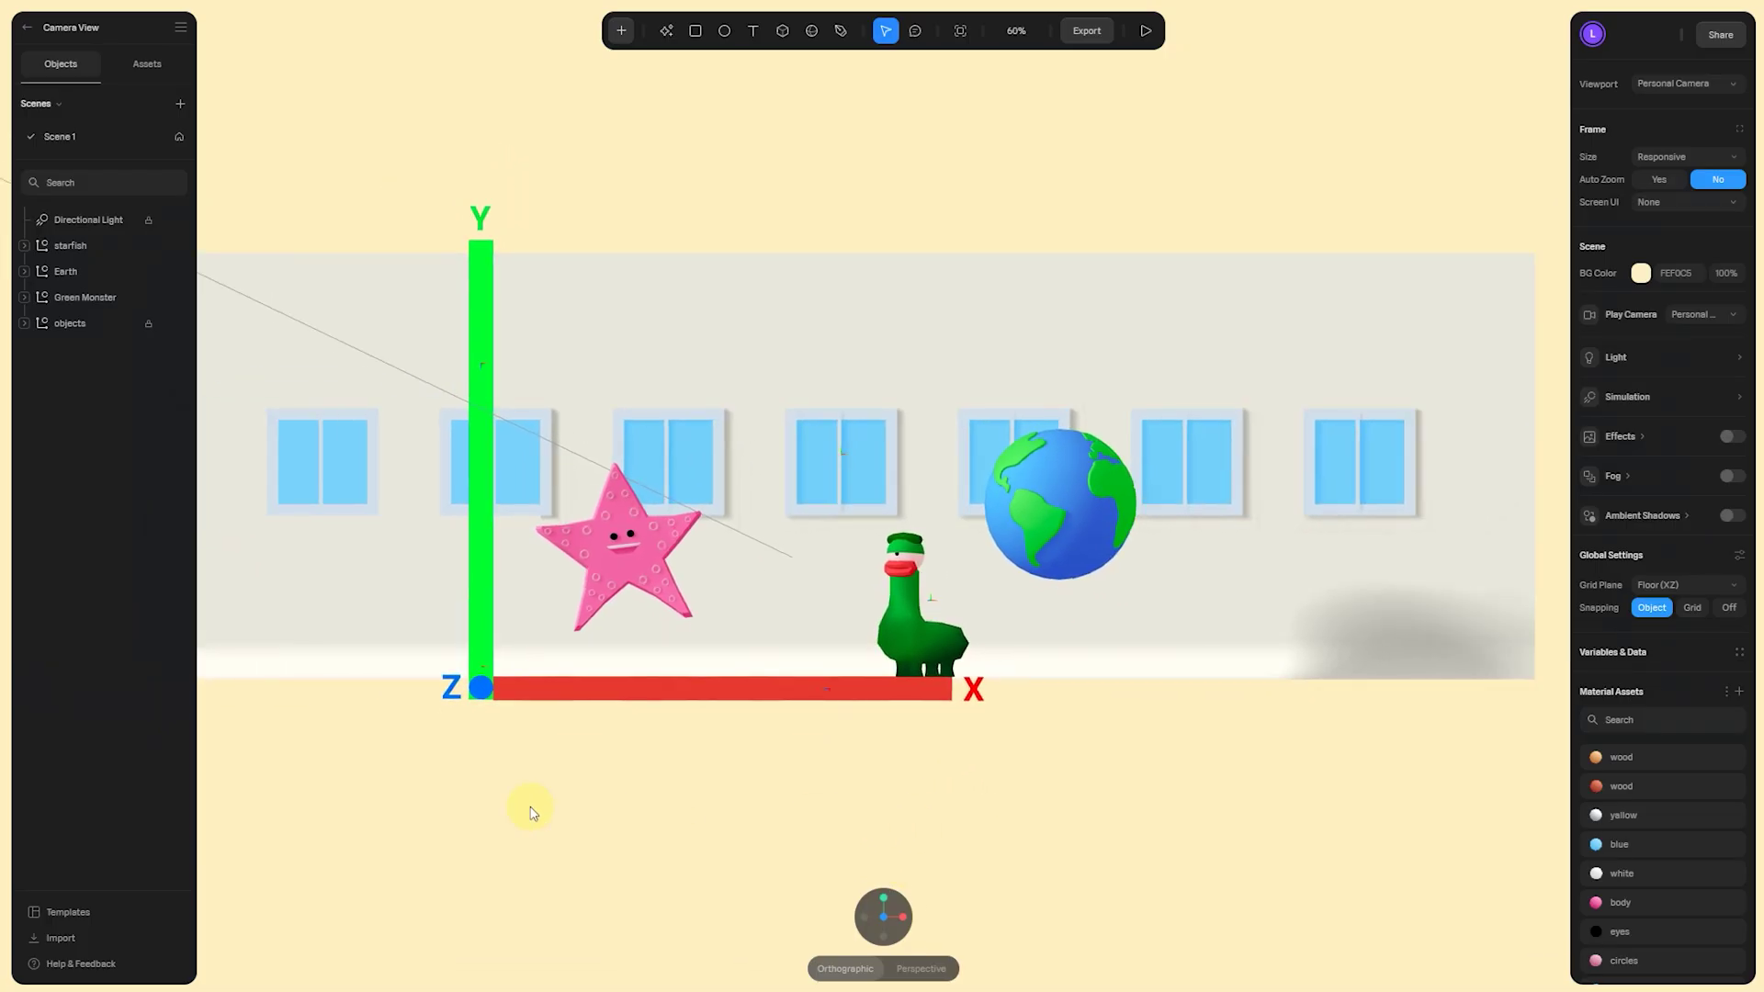
pyautogui.scroll(3, 529, 809)
pyautogui.moveTo(1326, 677); pyautogui.dragTo(1295, 705, button='middle')
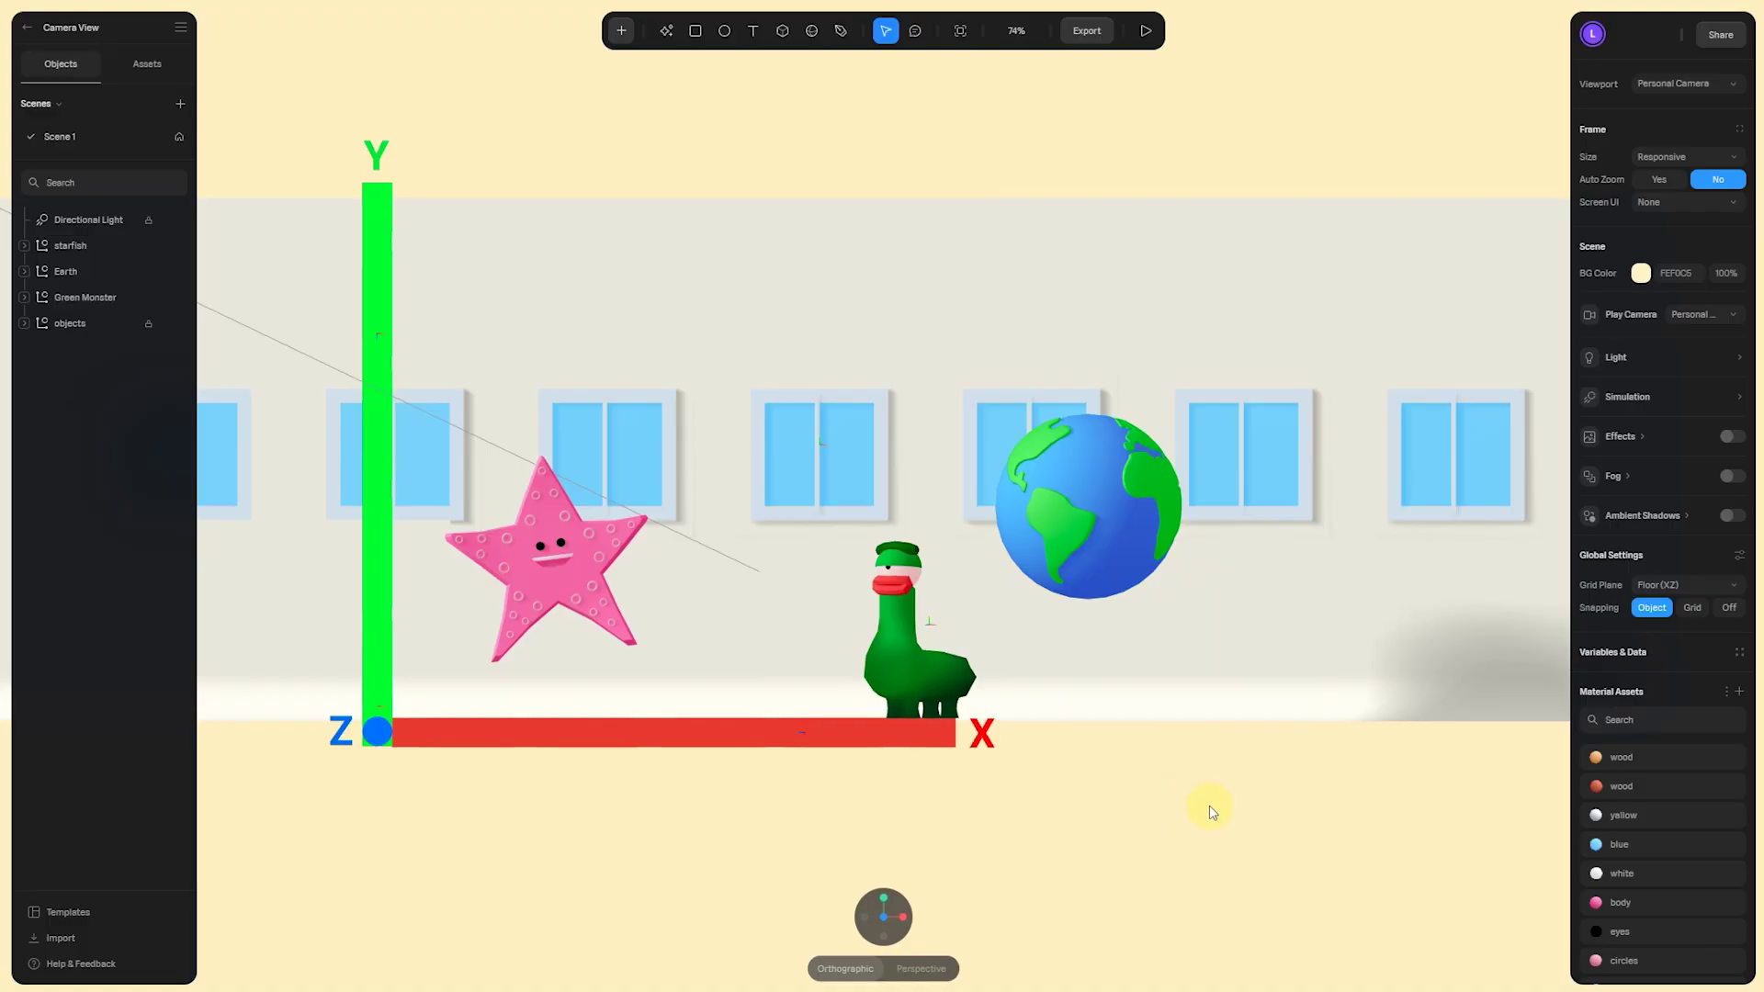
pyautogui.moveTo(1209, 812)
pyautogui.keyDown('alt'); pyautogui.mouseDown()
pyautogui.moveTo(1153, 818)
pyautogui.moveTo(1161, 835)
pyautogui.moveTo(1178, 791)
pyautogui.moveTo(1149, 835)
pyautogui.moveTo(1116, 833)
pyautogui.moveTo(1209, 830)
pyautogui.mouseUp(); pyautogui.keyUp('alt')
pyautogui.keyDown('ctrl'); pyautogui.moveTo(1209, 831); pyautogui.dragTo(1159, 823, button='middle'); pyautogui.keyUp('ctrl')
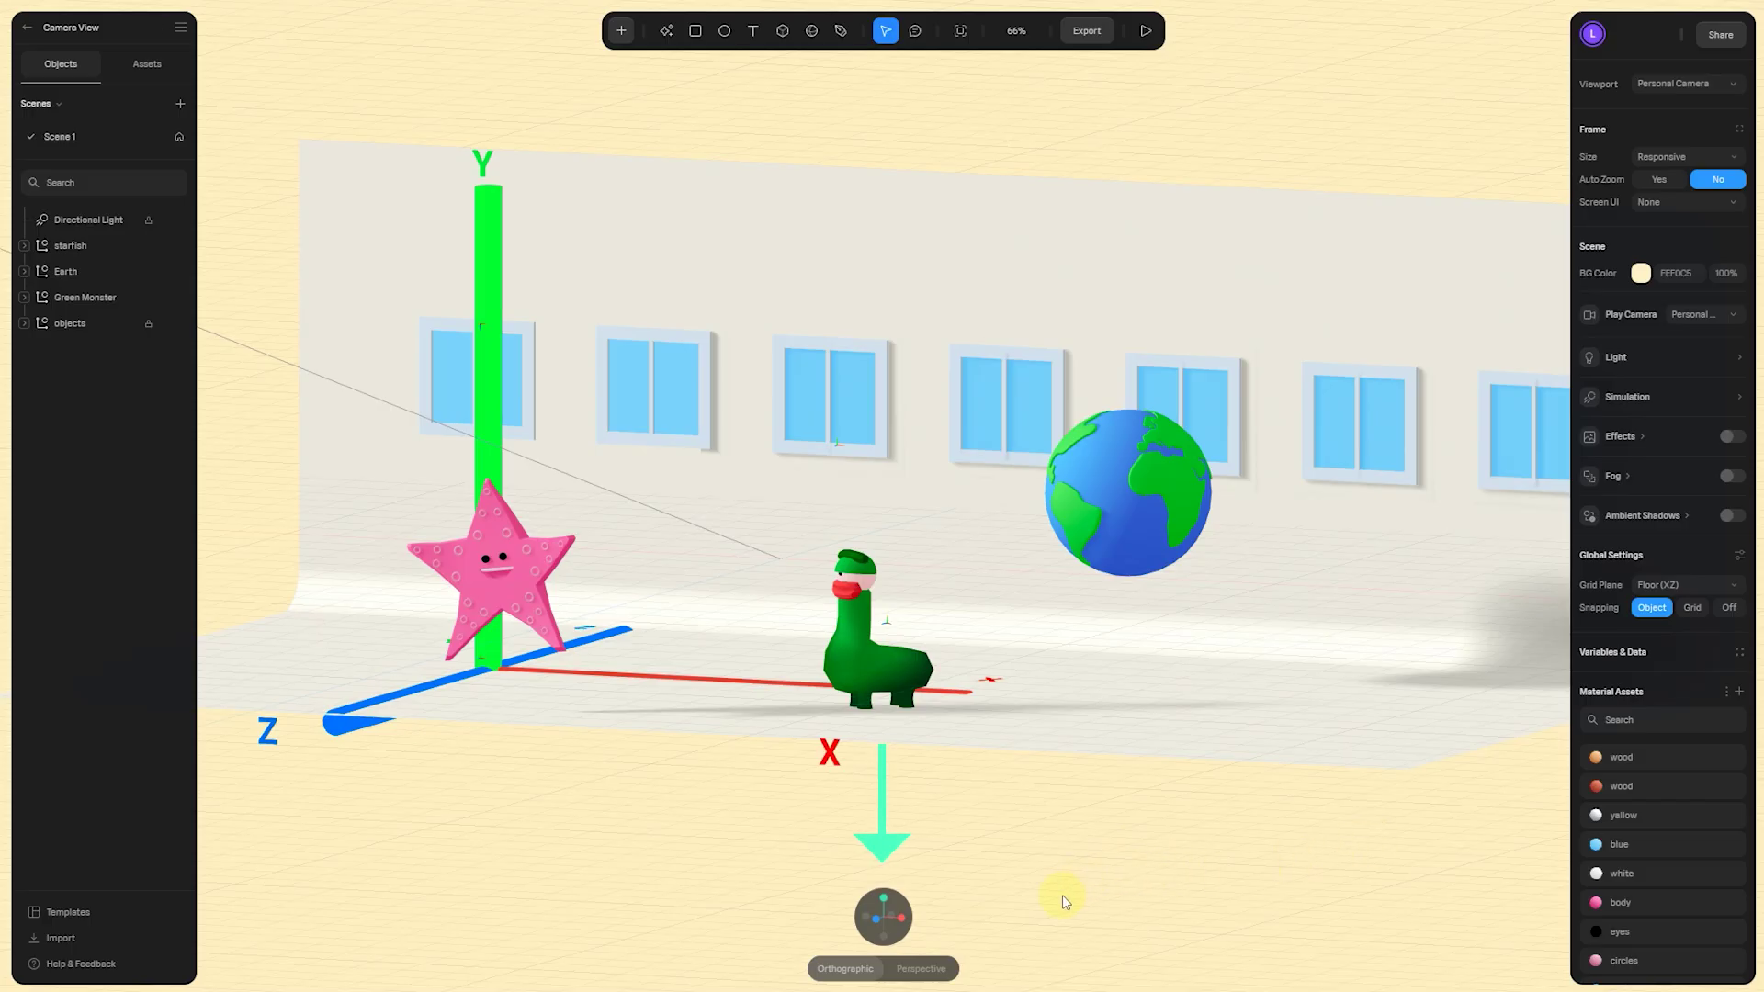
# - Reset the view orientation and rotate the scene with the orientation gizmo
pyautogui.moveTo(883, 917)
pyautogui.click(815, 917)
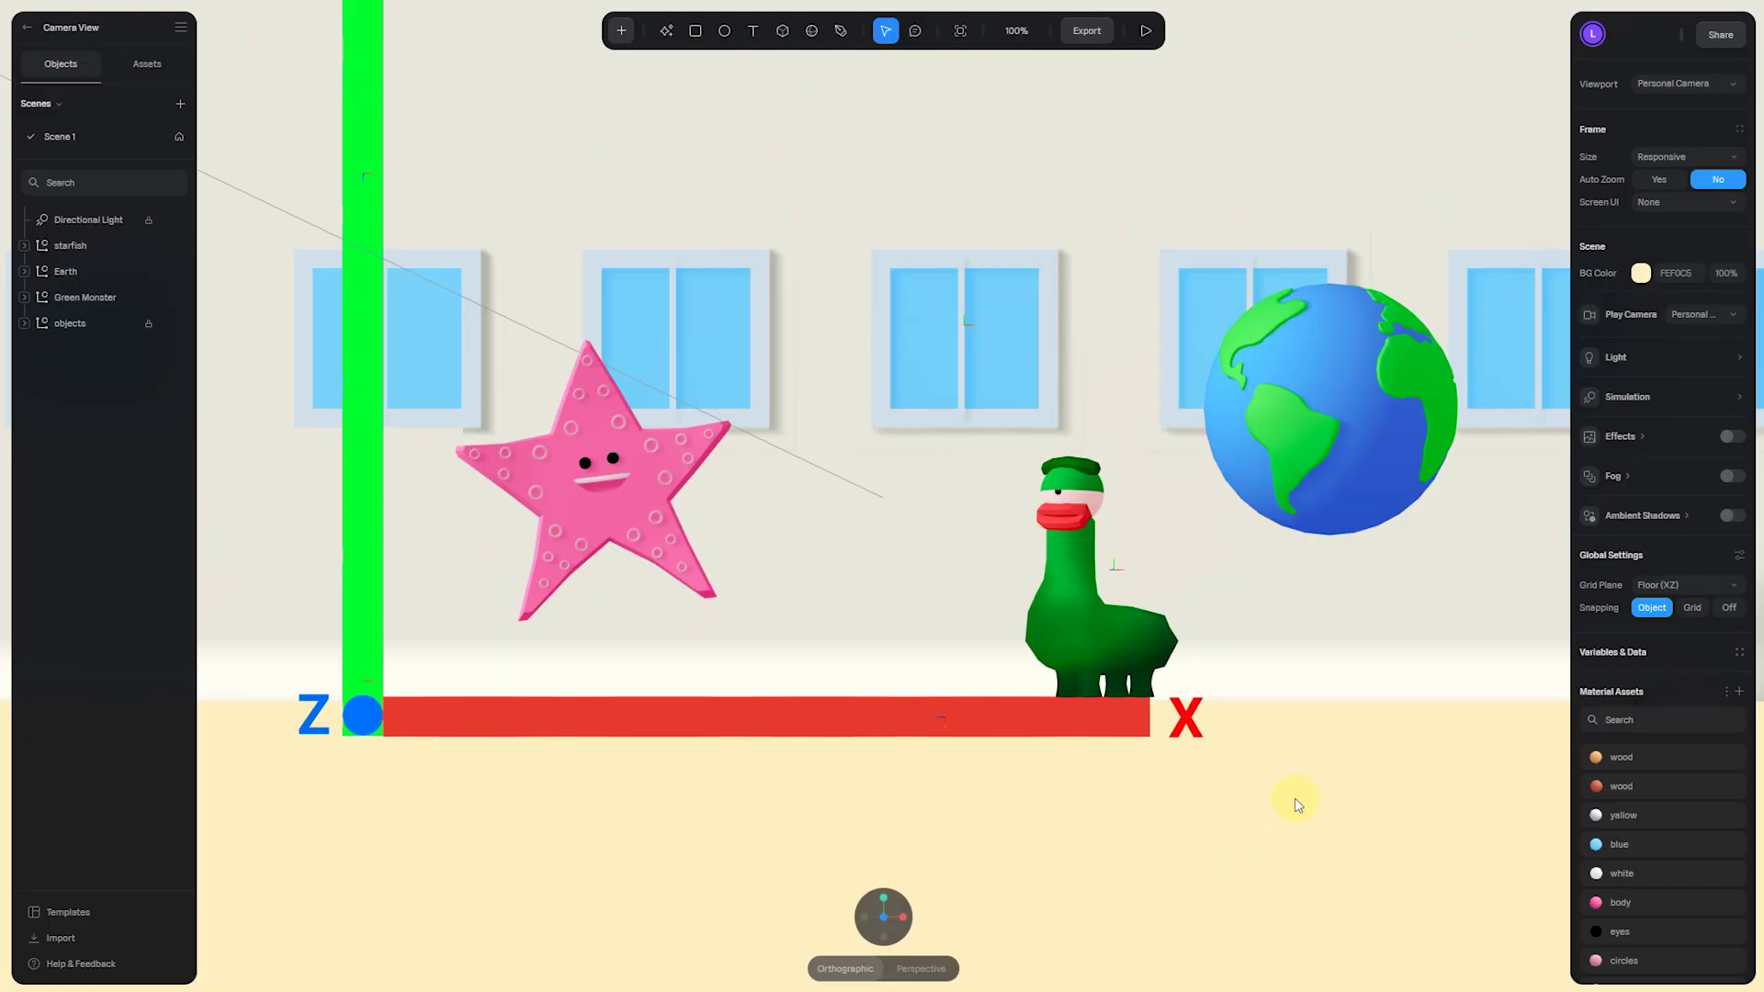
pyautogui.moveTo(873, 919)
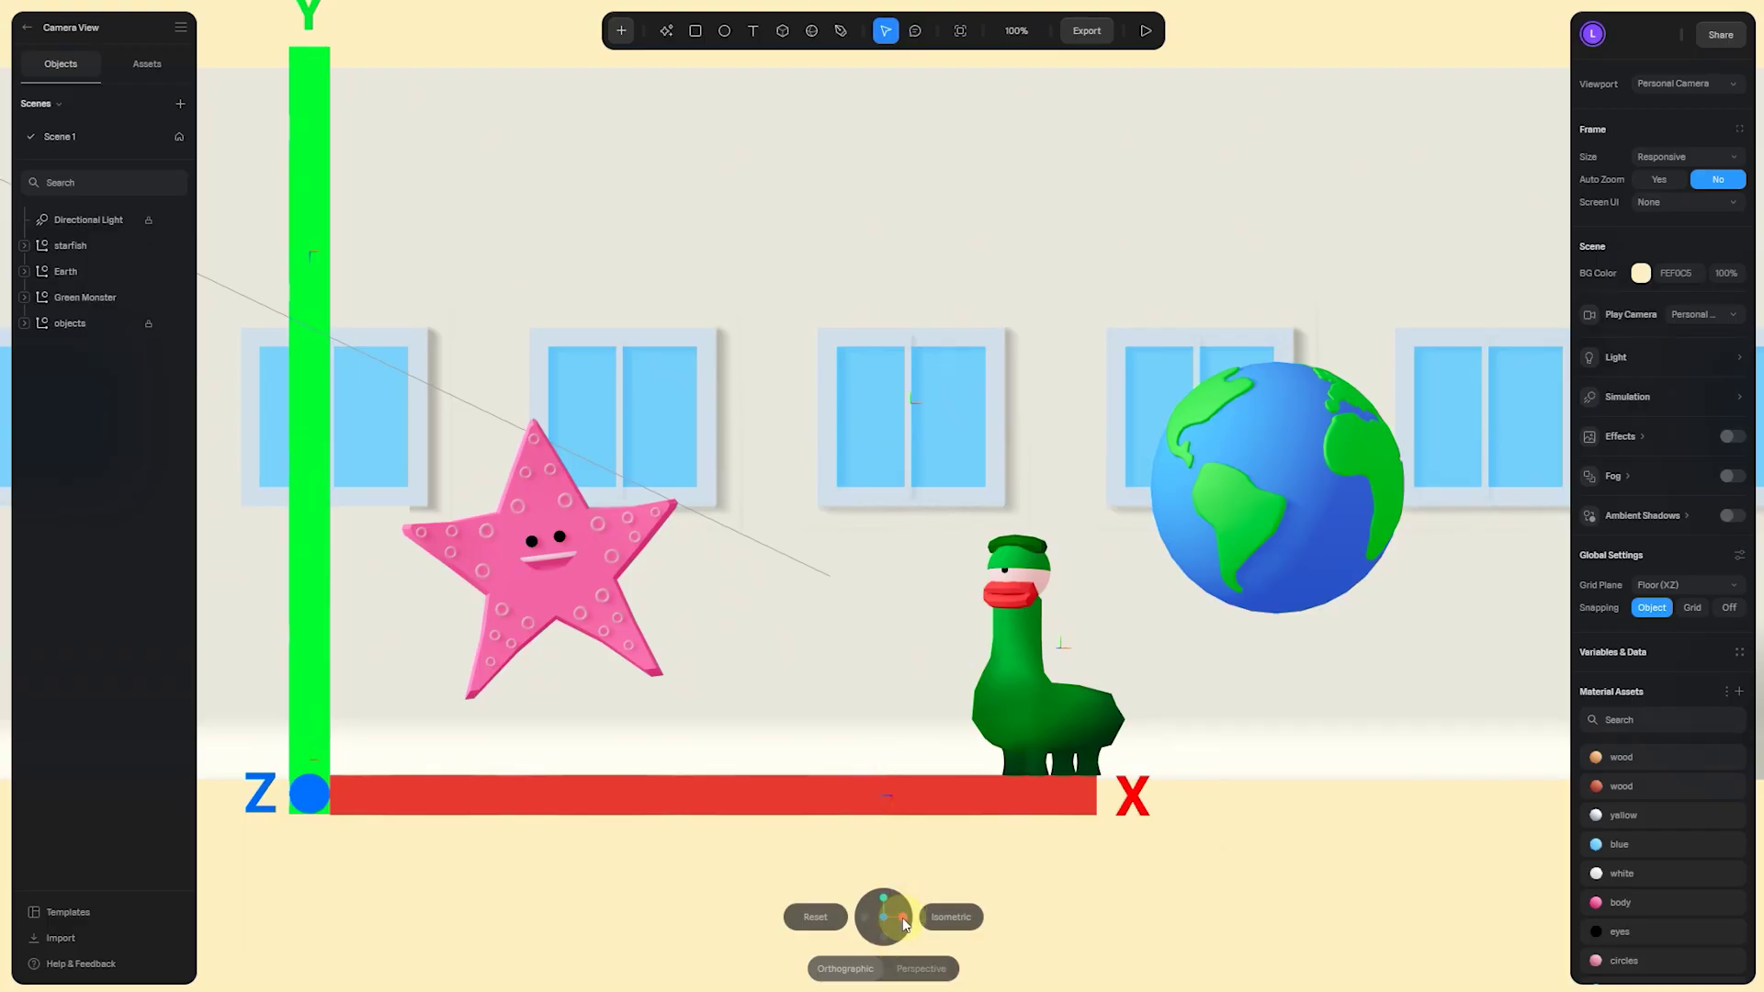
pyautogui.moveTo(898, 919); pyautogui.dragTo(880, 904)
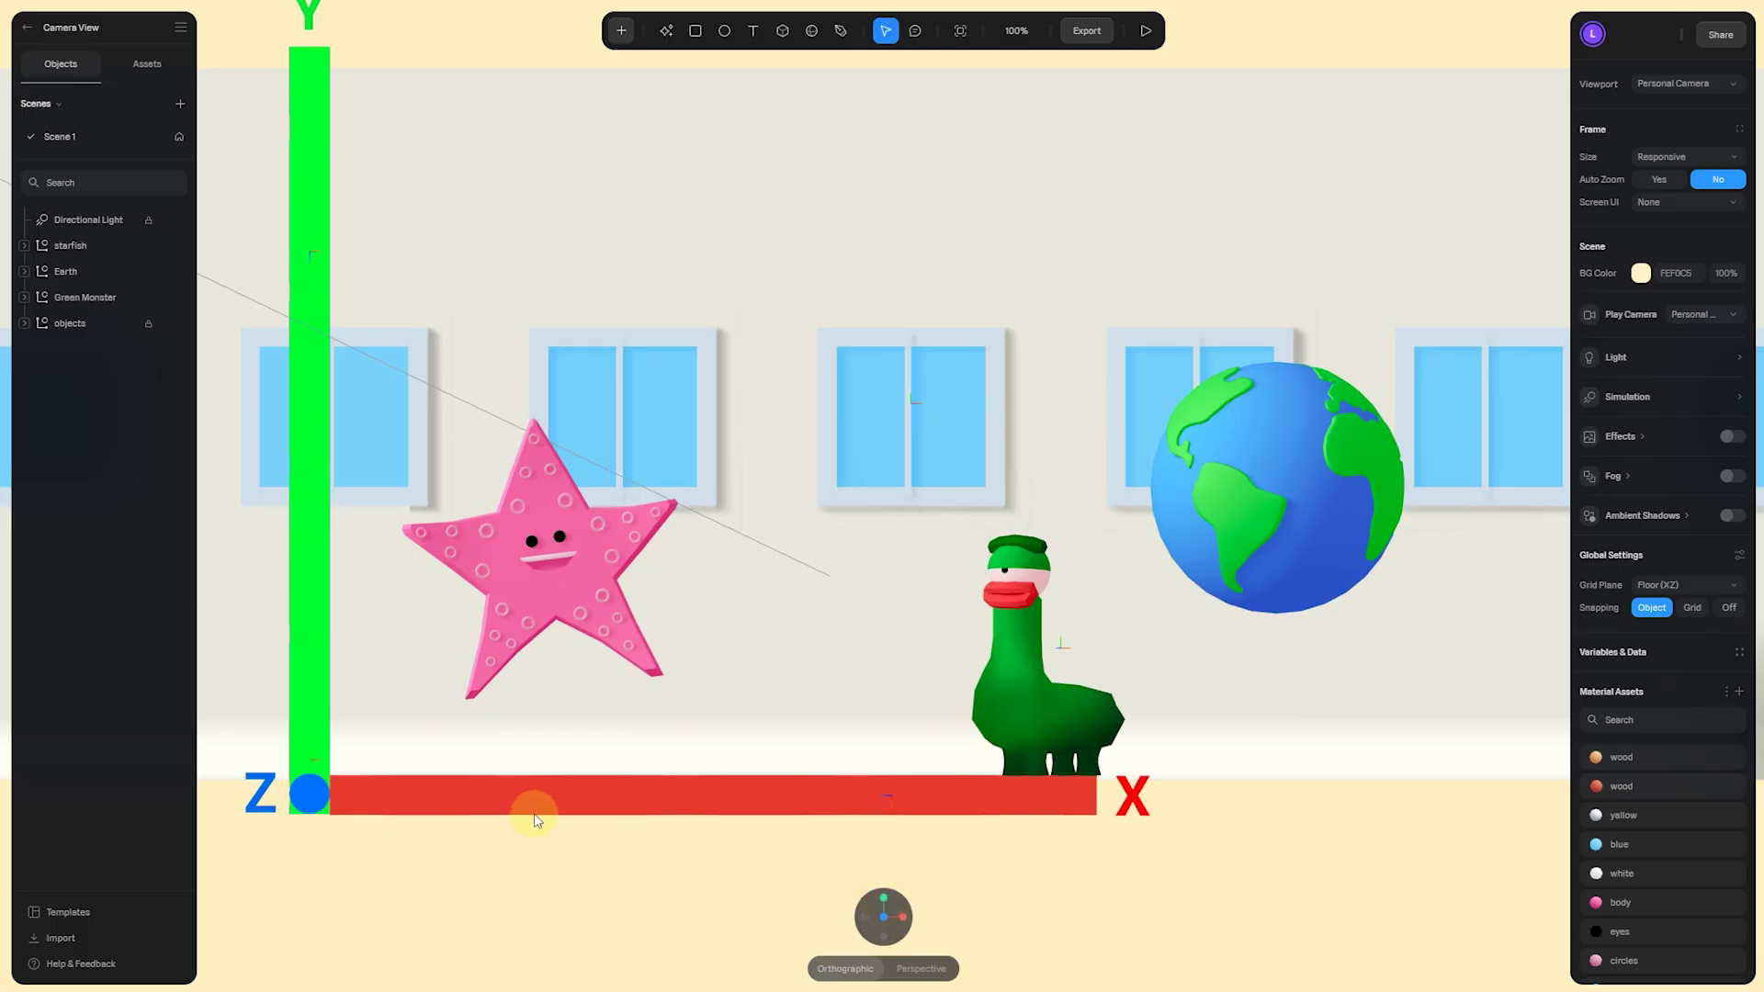
pyautogui.scroll(-3, 531, 815)
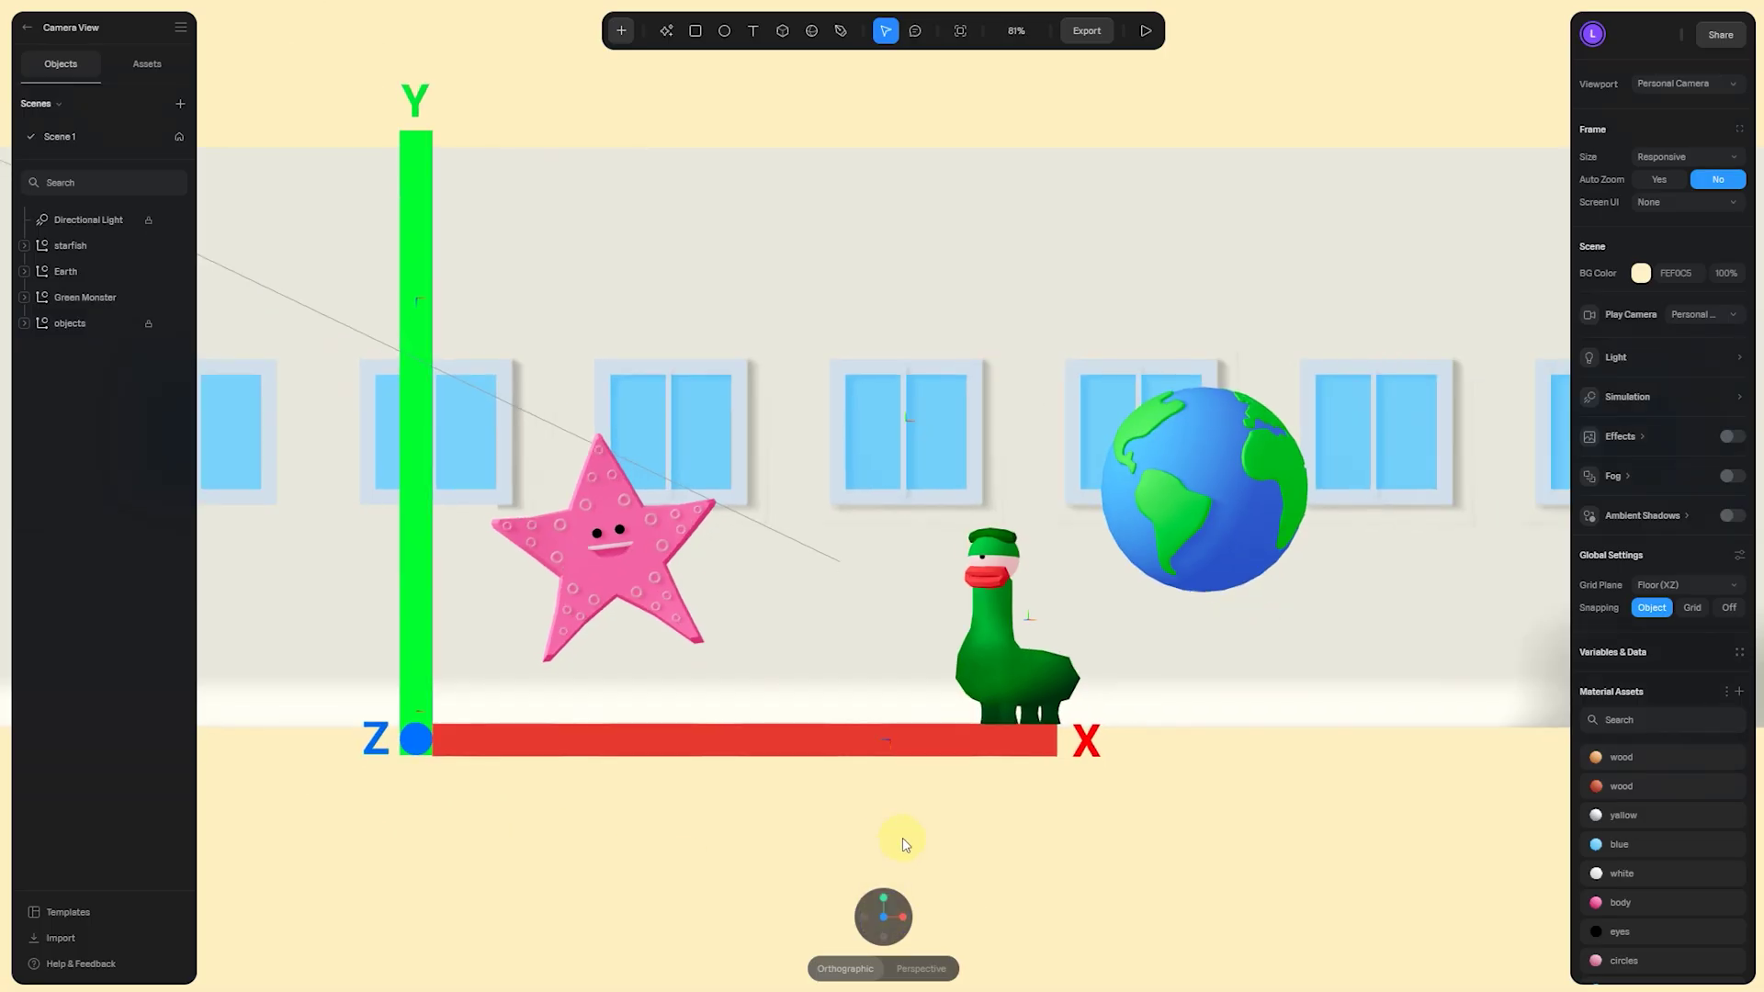
# - View the scene from the top, from the X-axis side, and from the front using the orientation gizmo
pyautogui.moveTo(882, 905)
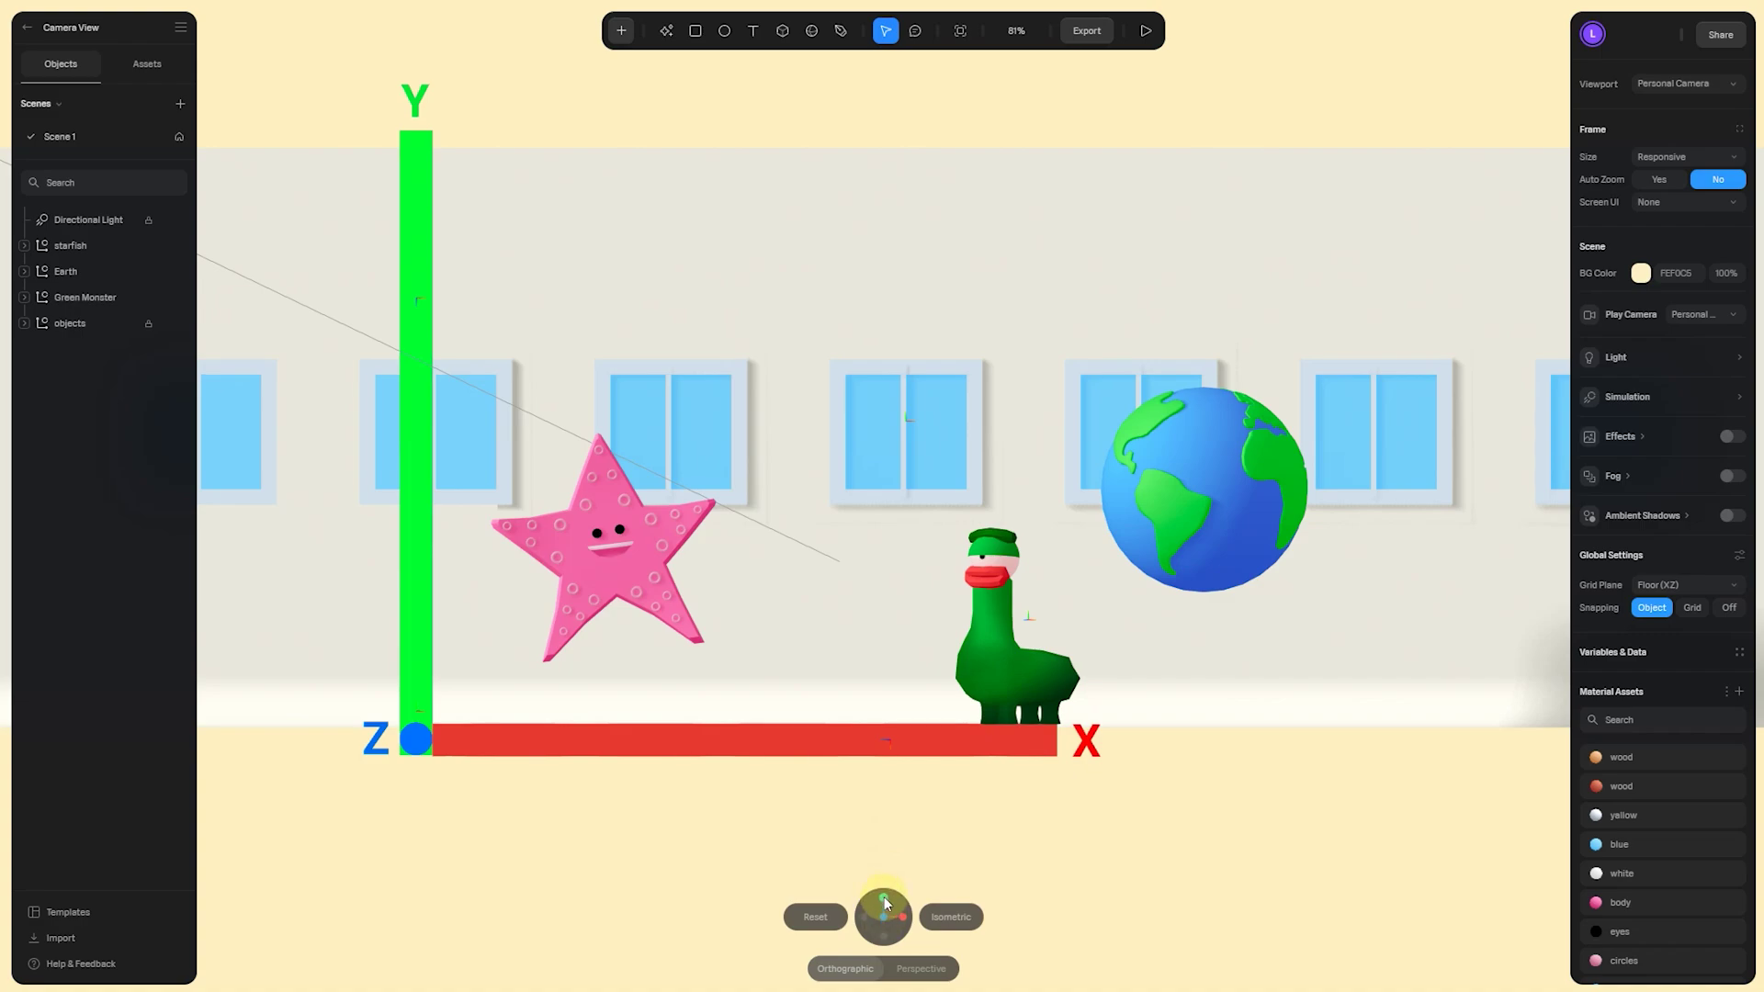
pyautogui.click(884, 897)
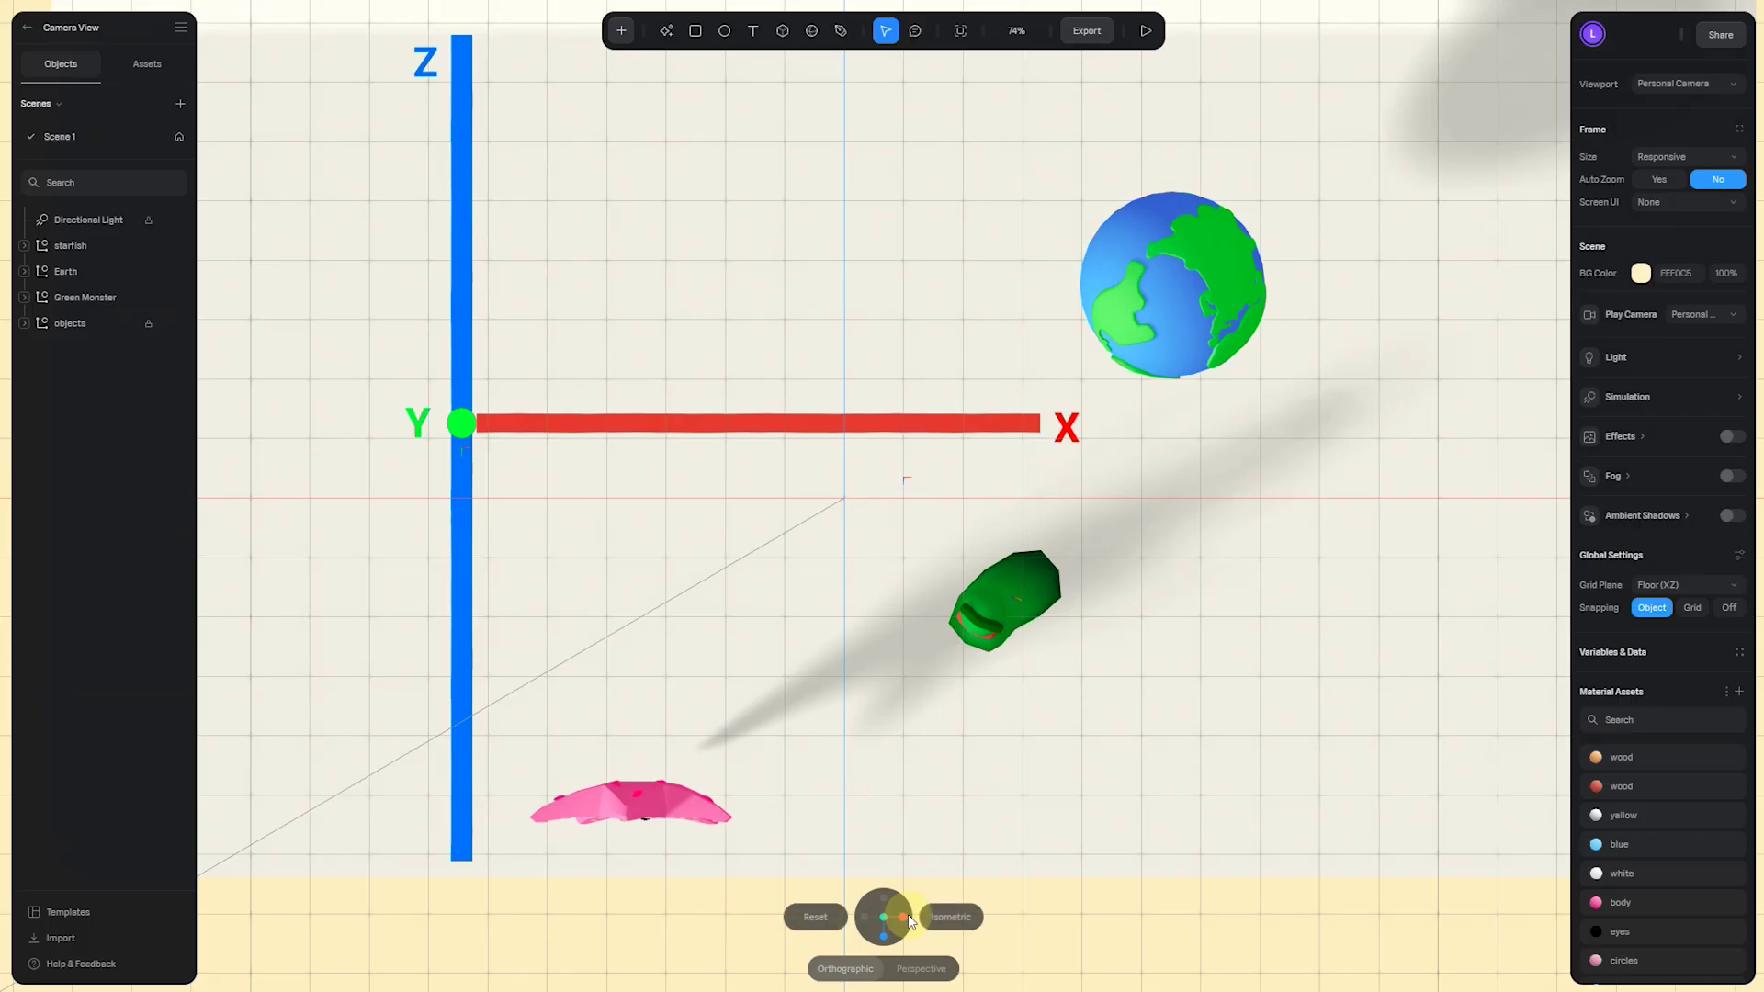
pyautogui.click(904, 916)
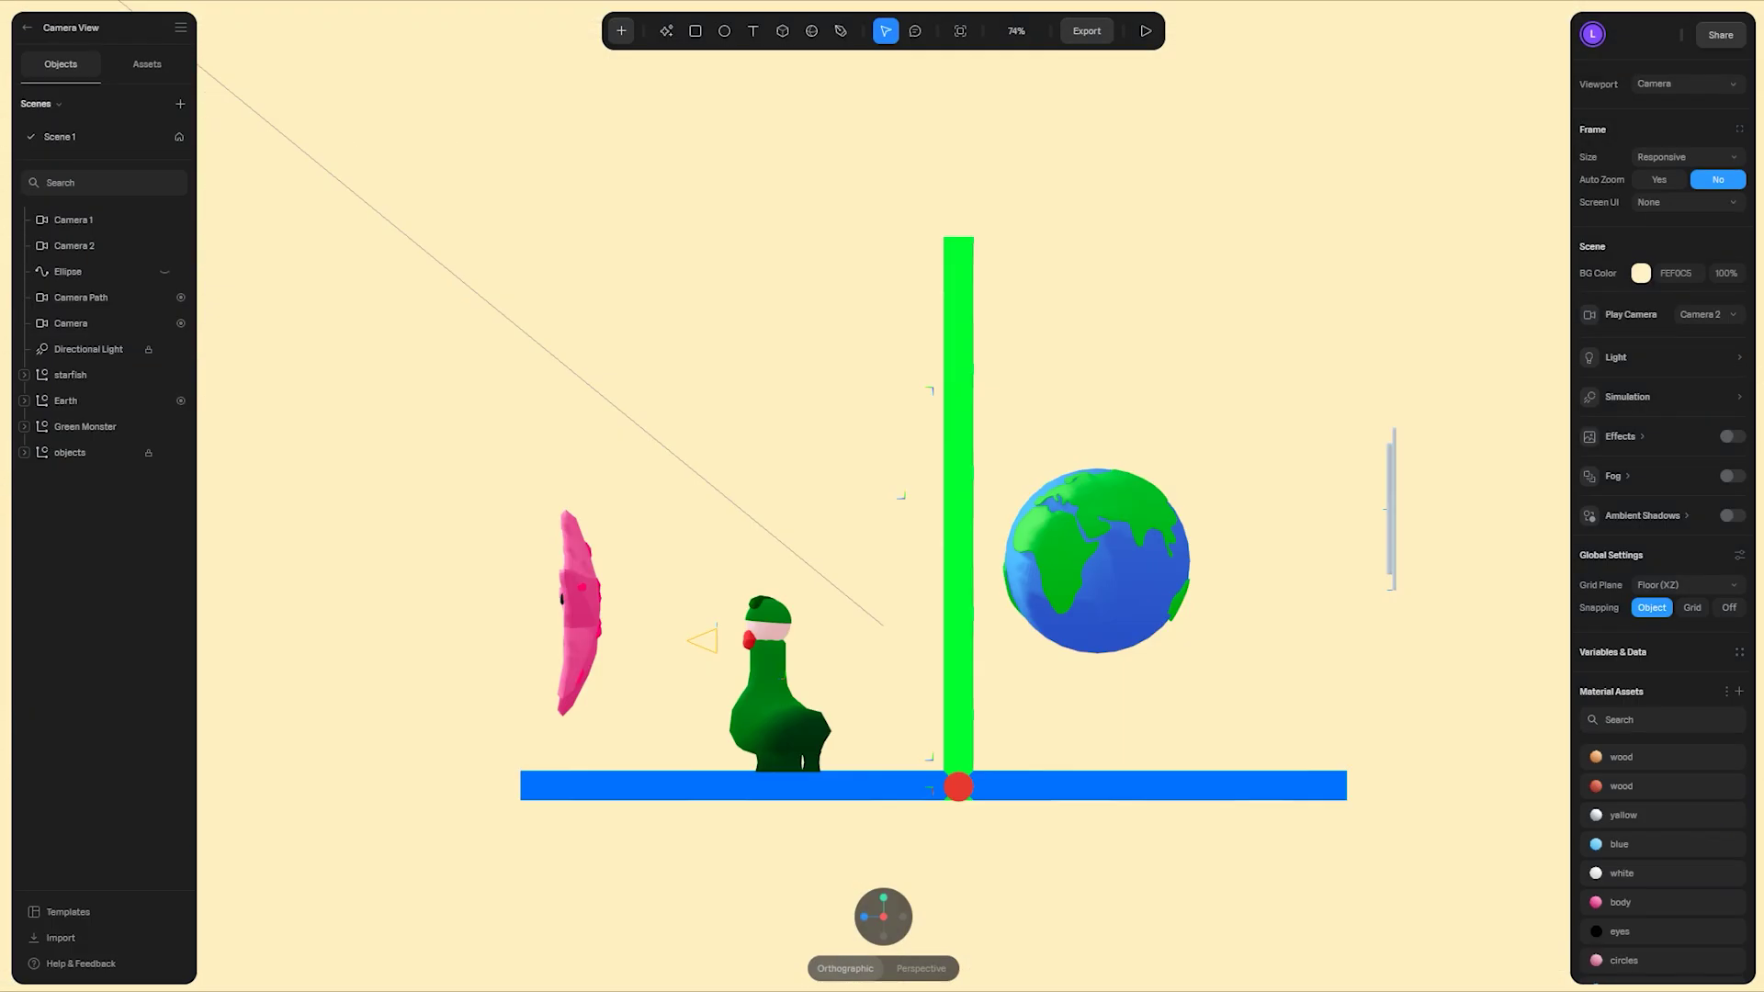
pyautogui.click(885, 944)
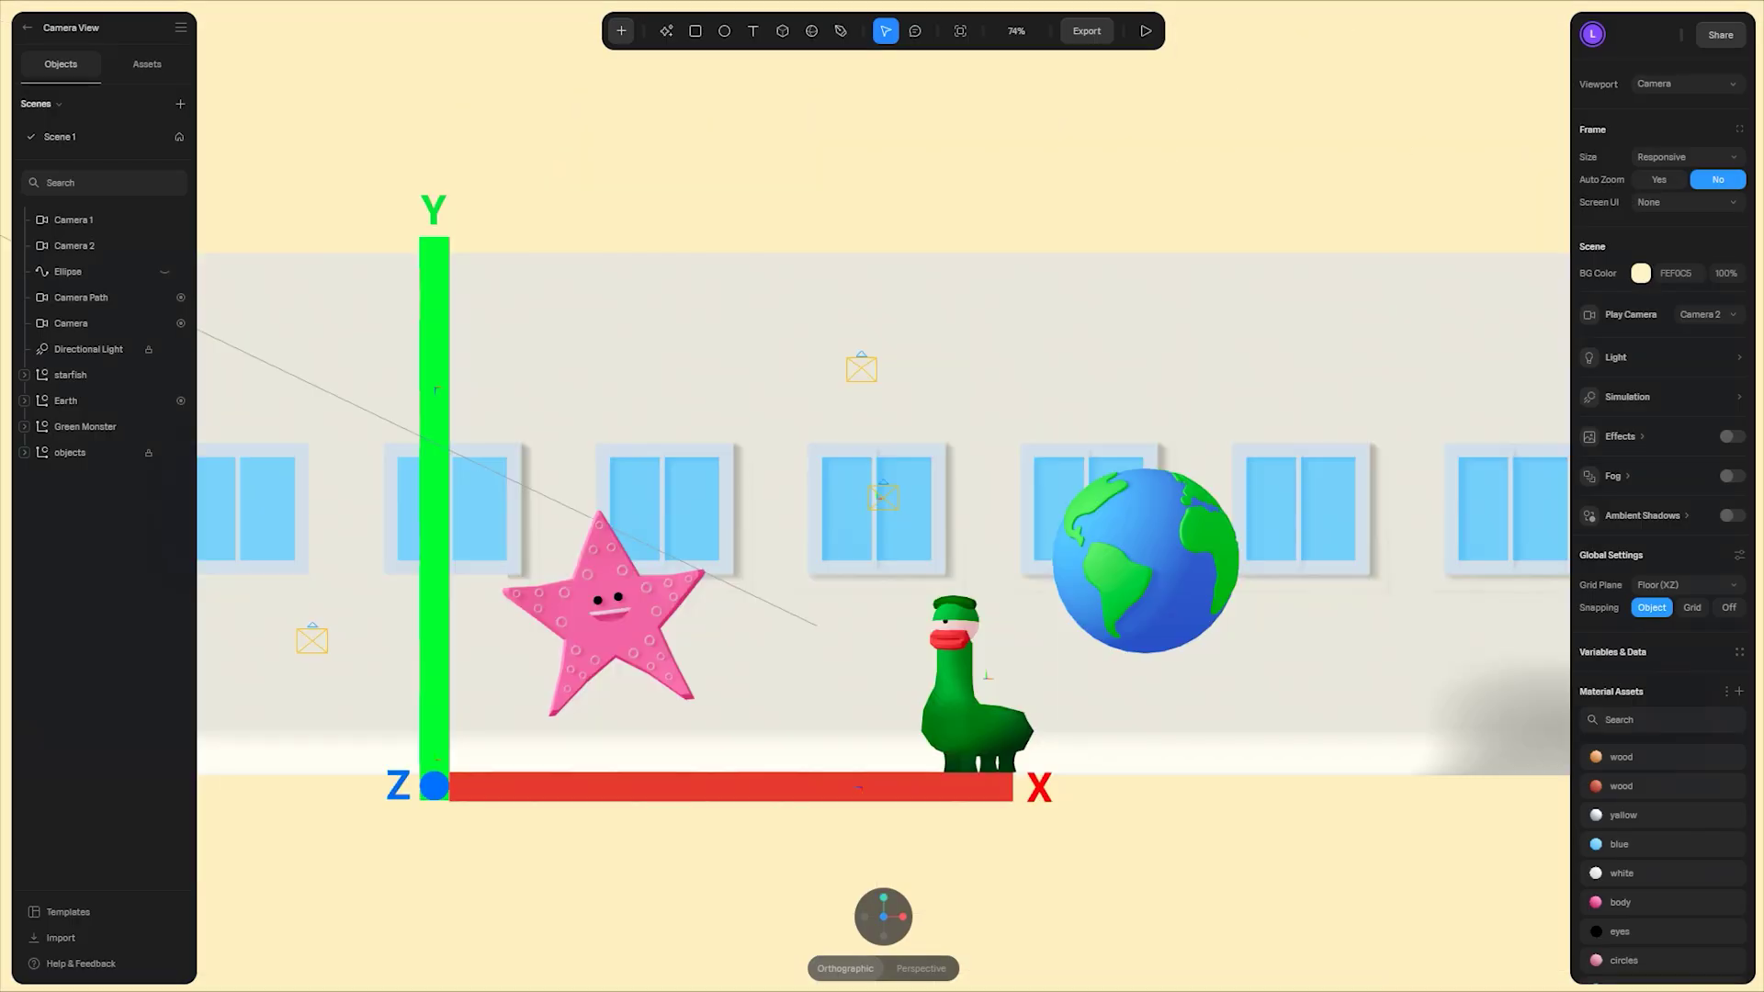
# - Switch to the isometric view and open the Camera object's properties to examine its states and transform
pyautogui.moveTo(977, 946)
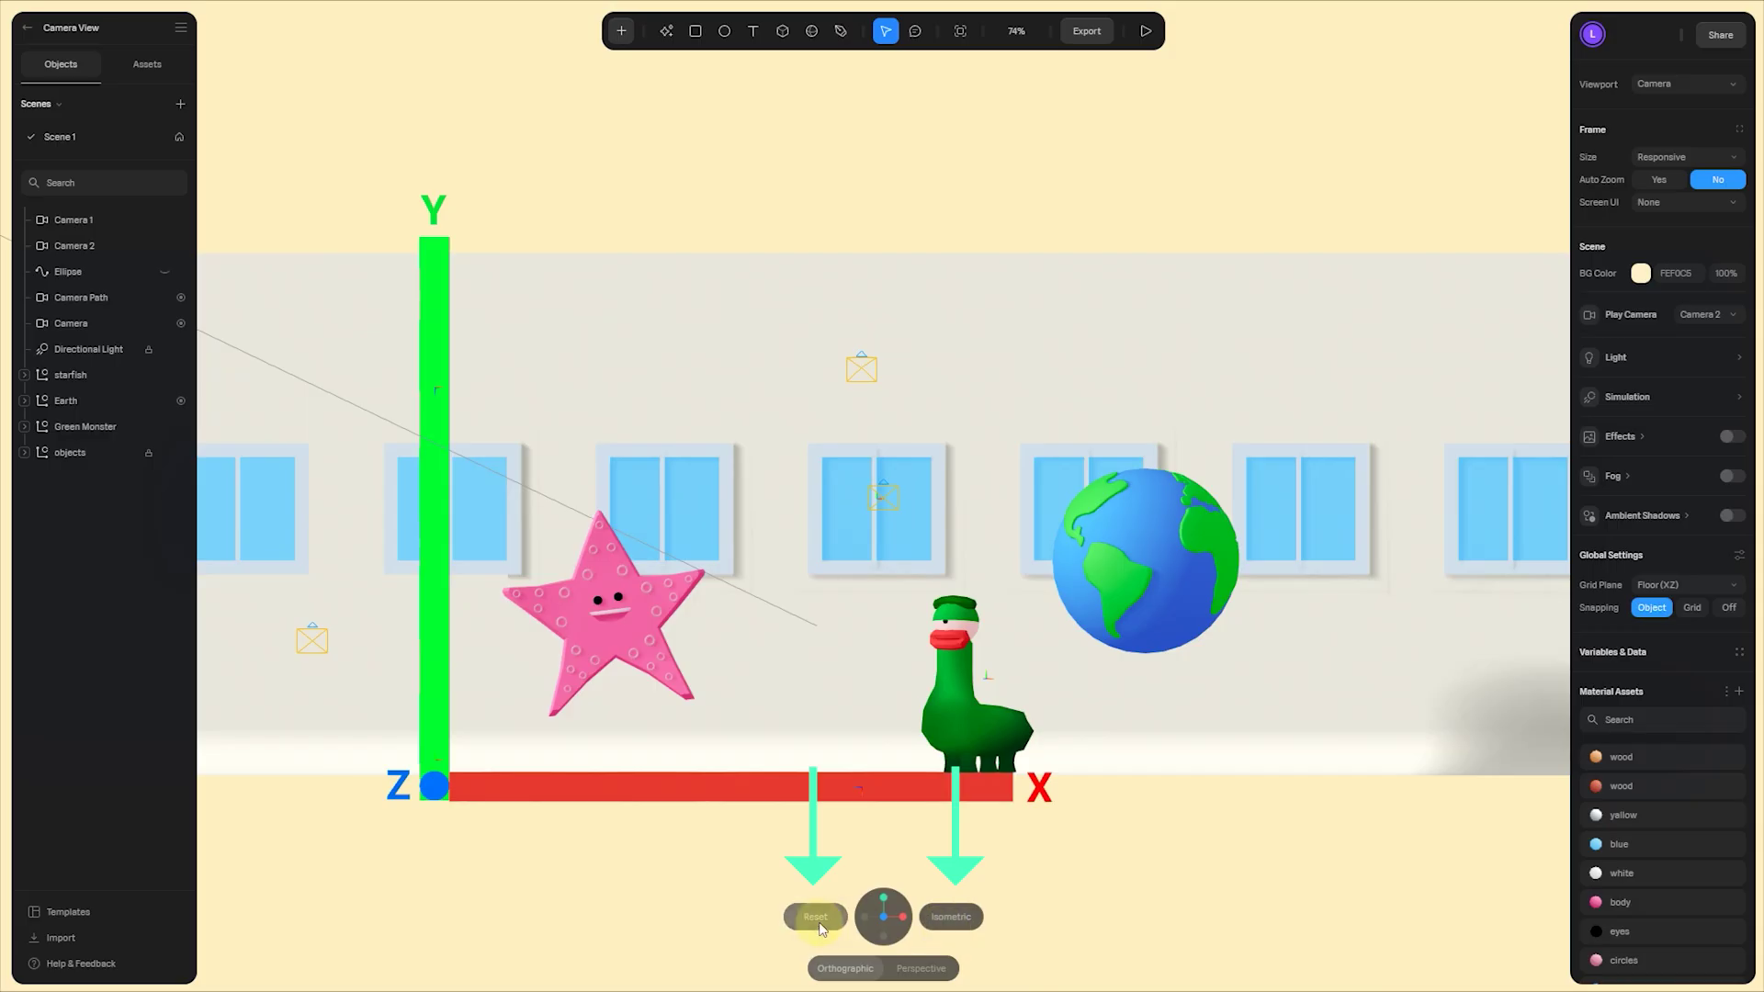
pyautogui.click(960, 918)
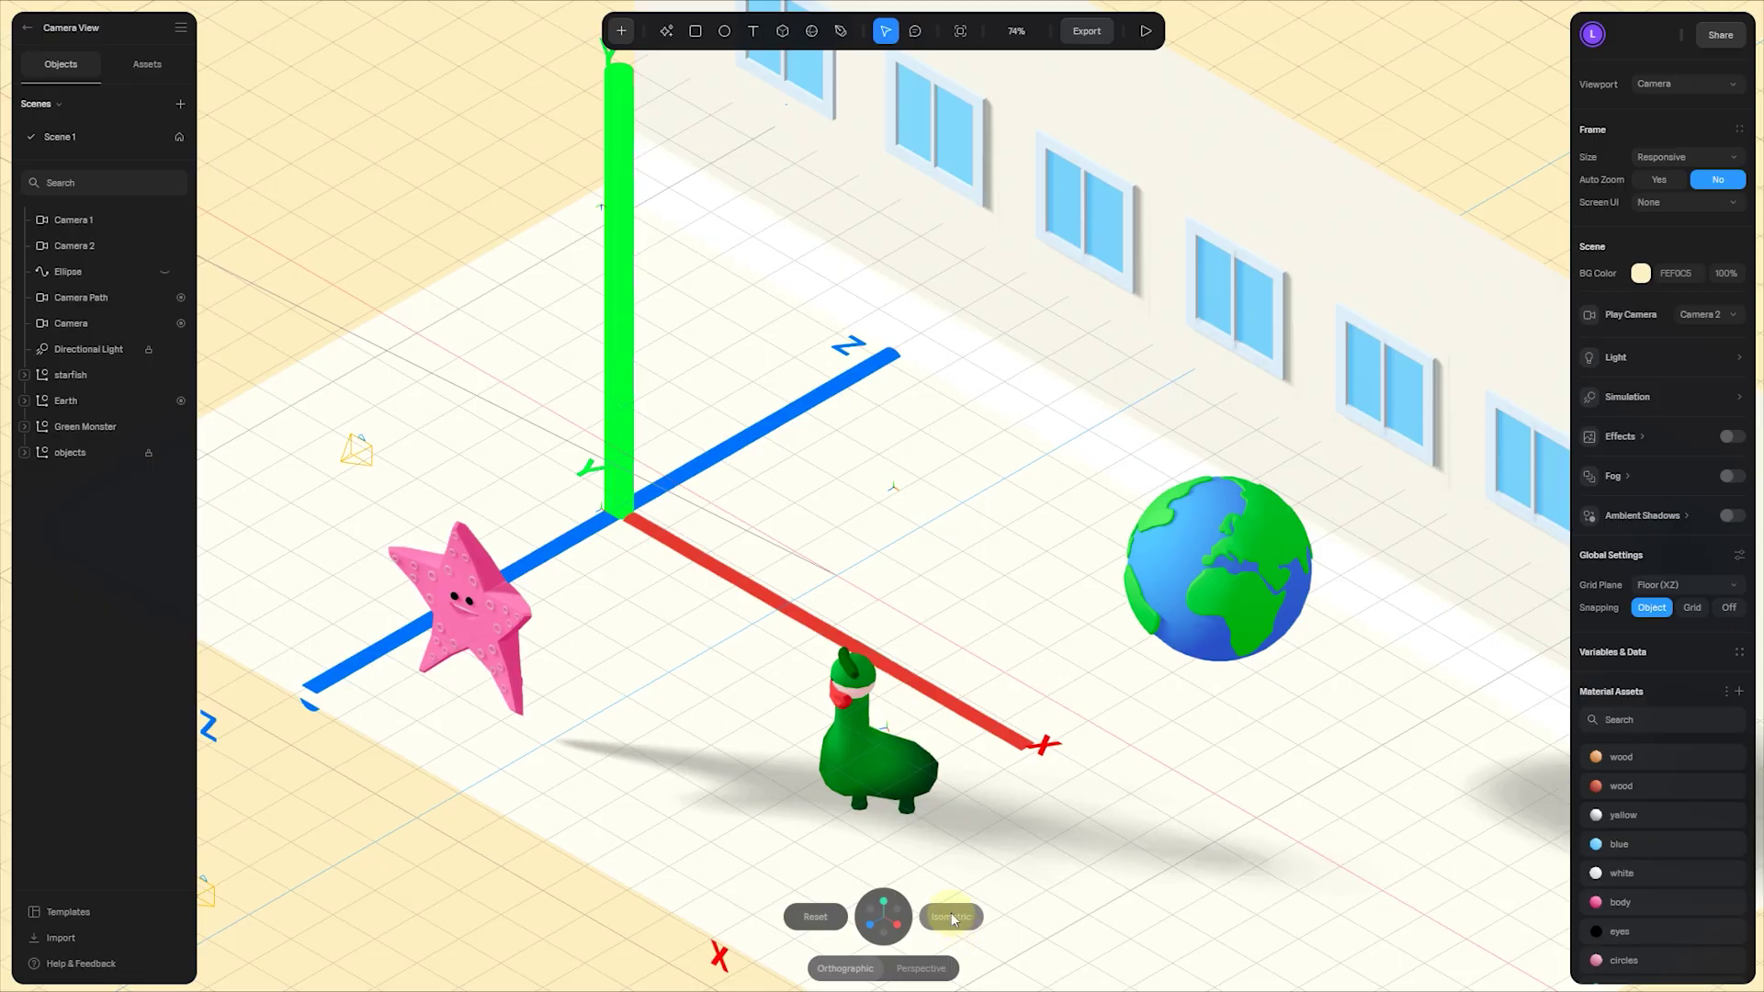
pyautogui.click(122, 318)
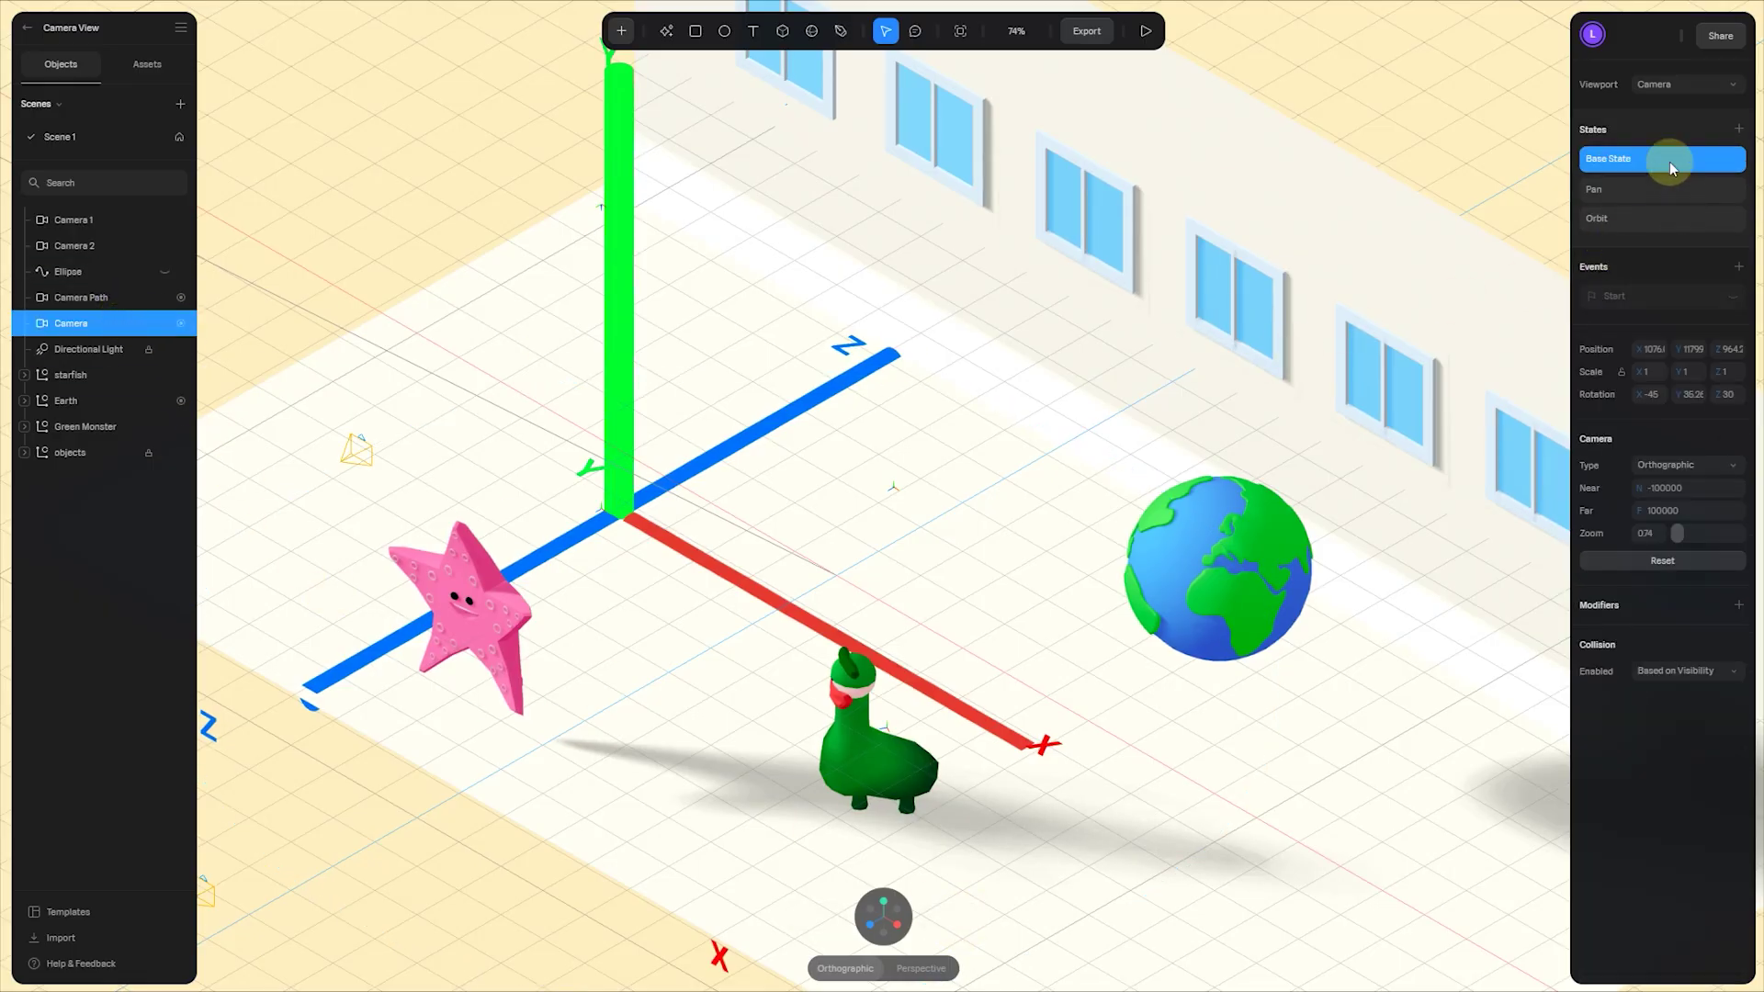
pyautogui.click(1659, 405)
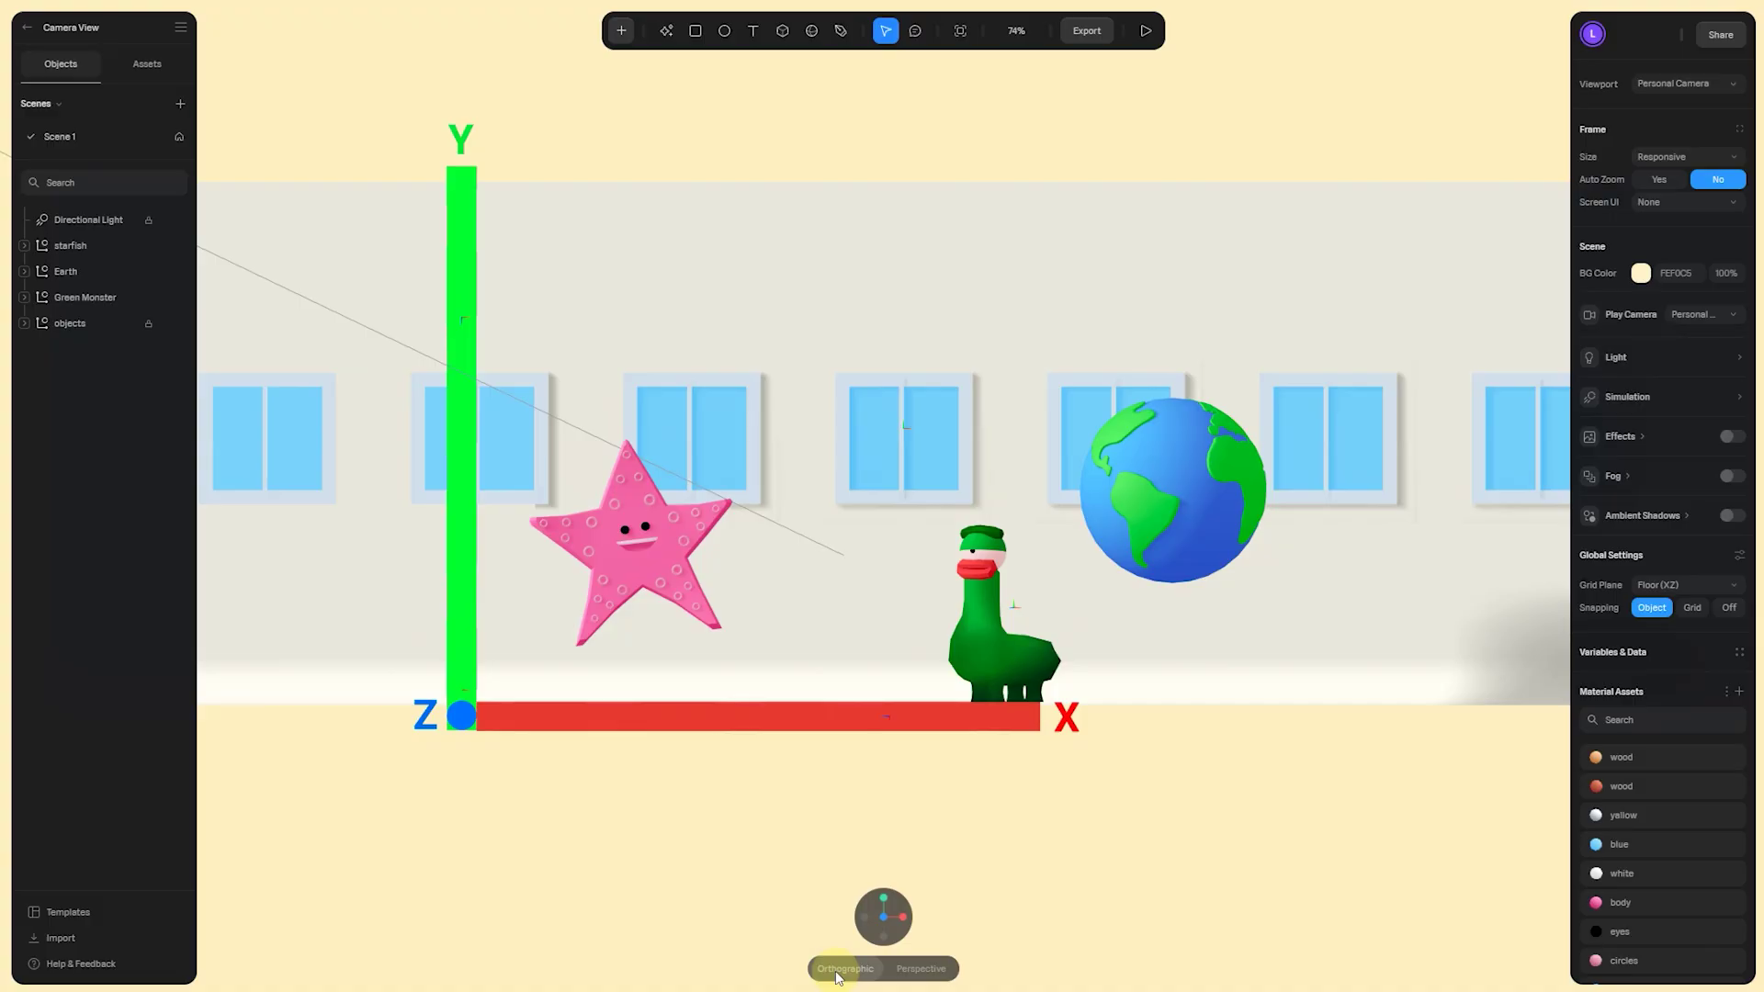
# - Zoom and orbit the scene in orthographic projection, and return it to the front view
pyautogui.scroll(-2, 582, 824)
pyautogui.scroll(4, 583, 824)
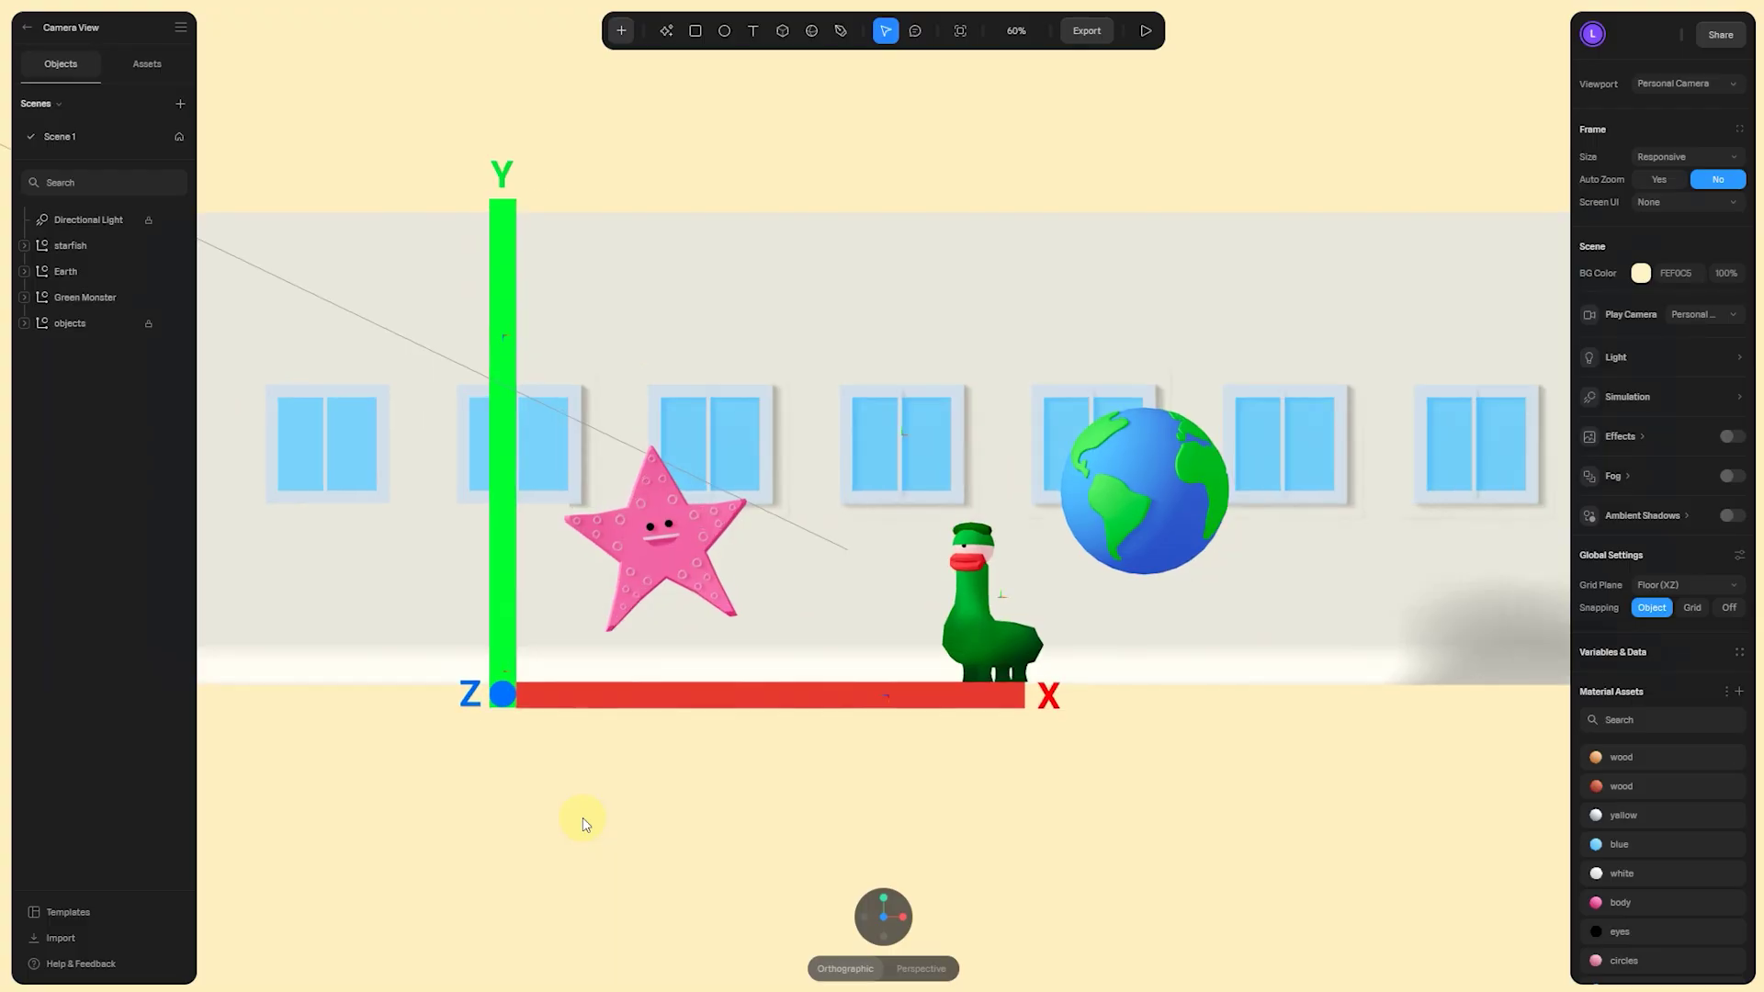
pyautogui.moveTo(864, 813); pyautogui.dragTo(903, 827)
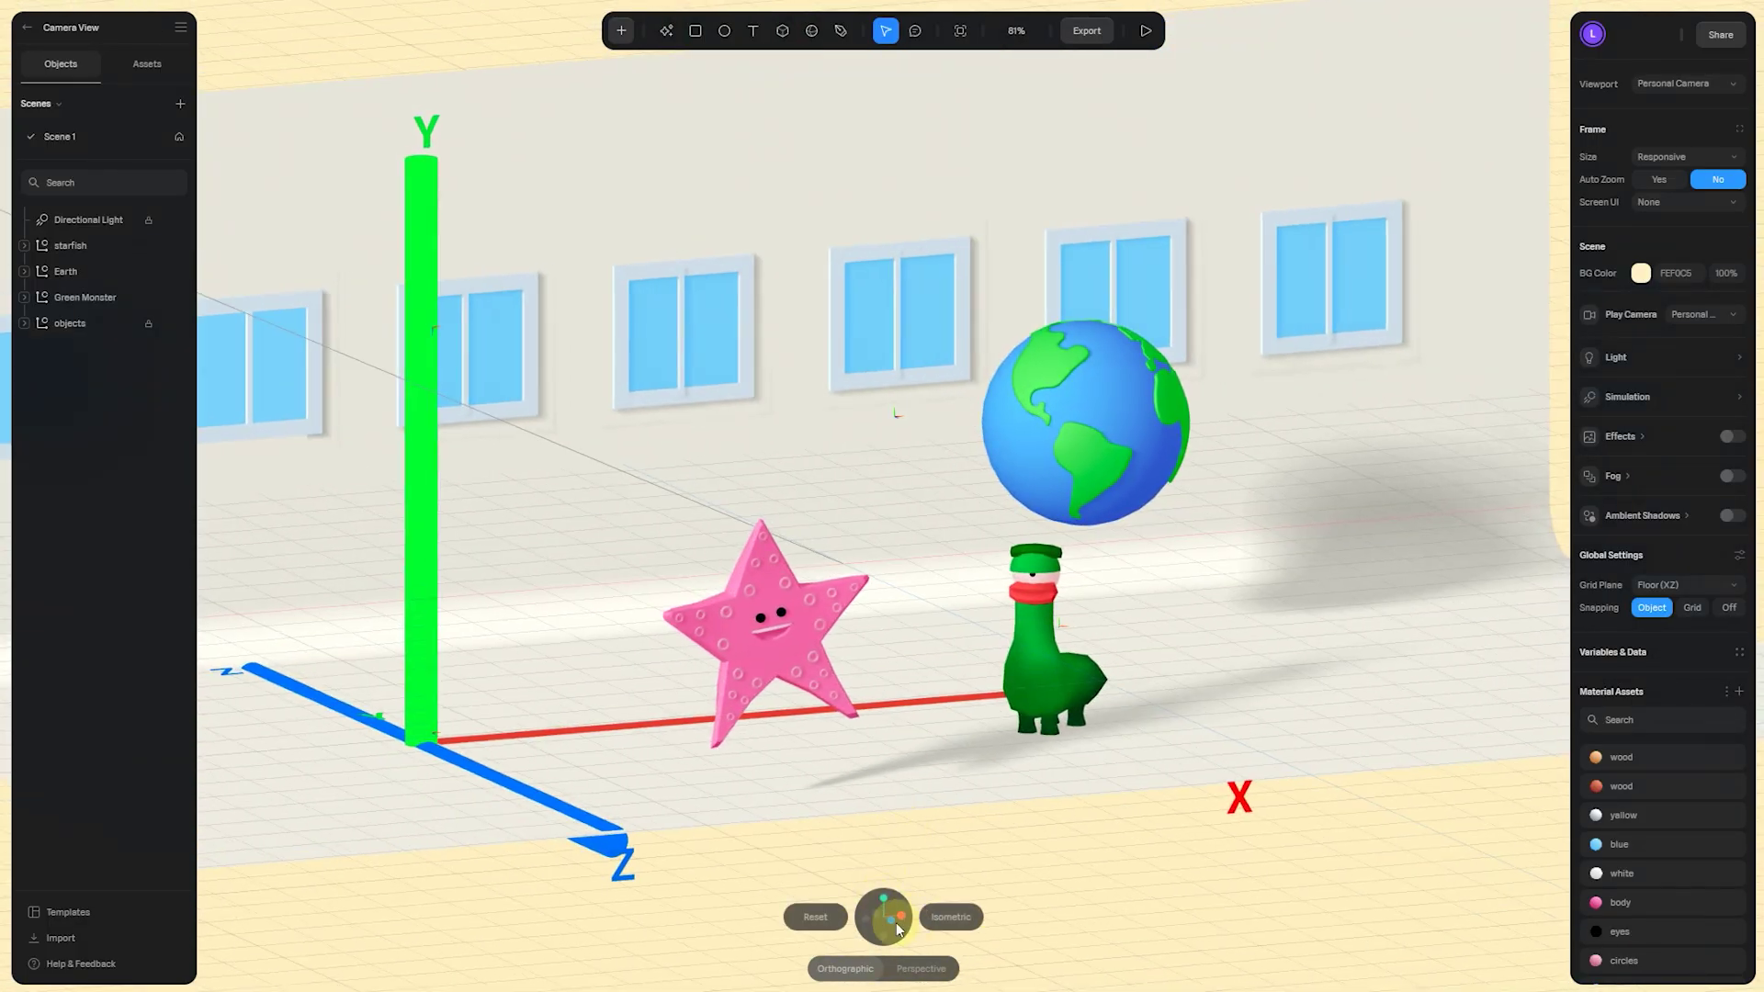
pyautogui.click(893, 921)
# - Duplicate the starfish, place the copy between the original and the green monster, and scale it uniformly to 0.5
pyautogui.click(619, 556)
pyautogui.hotkey('ctrl', 'd')
pyautogui.moveTo(720, 544); pyautogui.dragTo(972, 486)
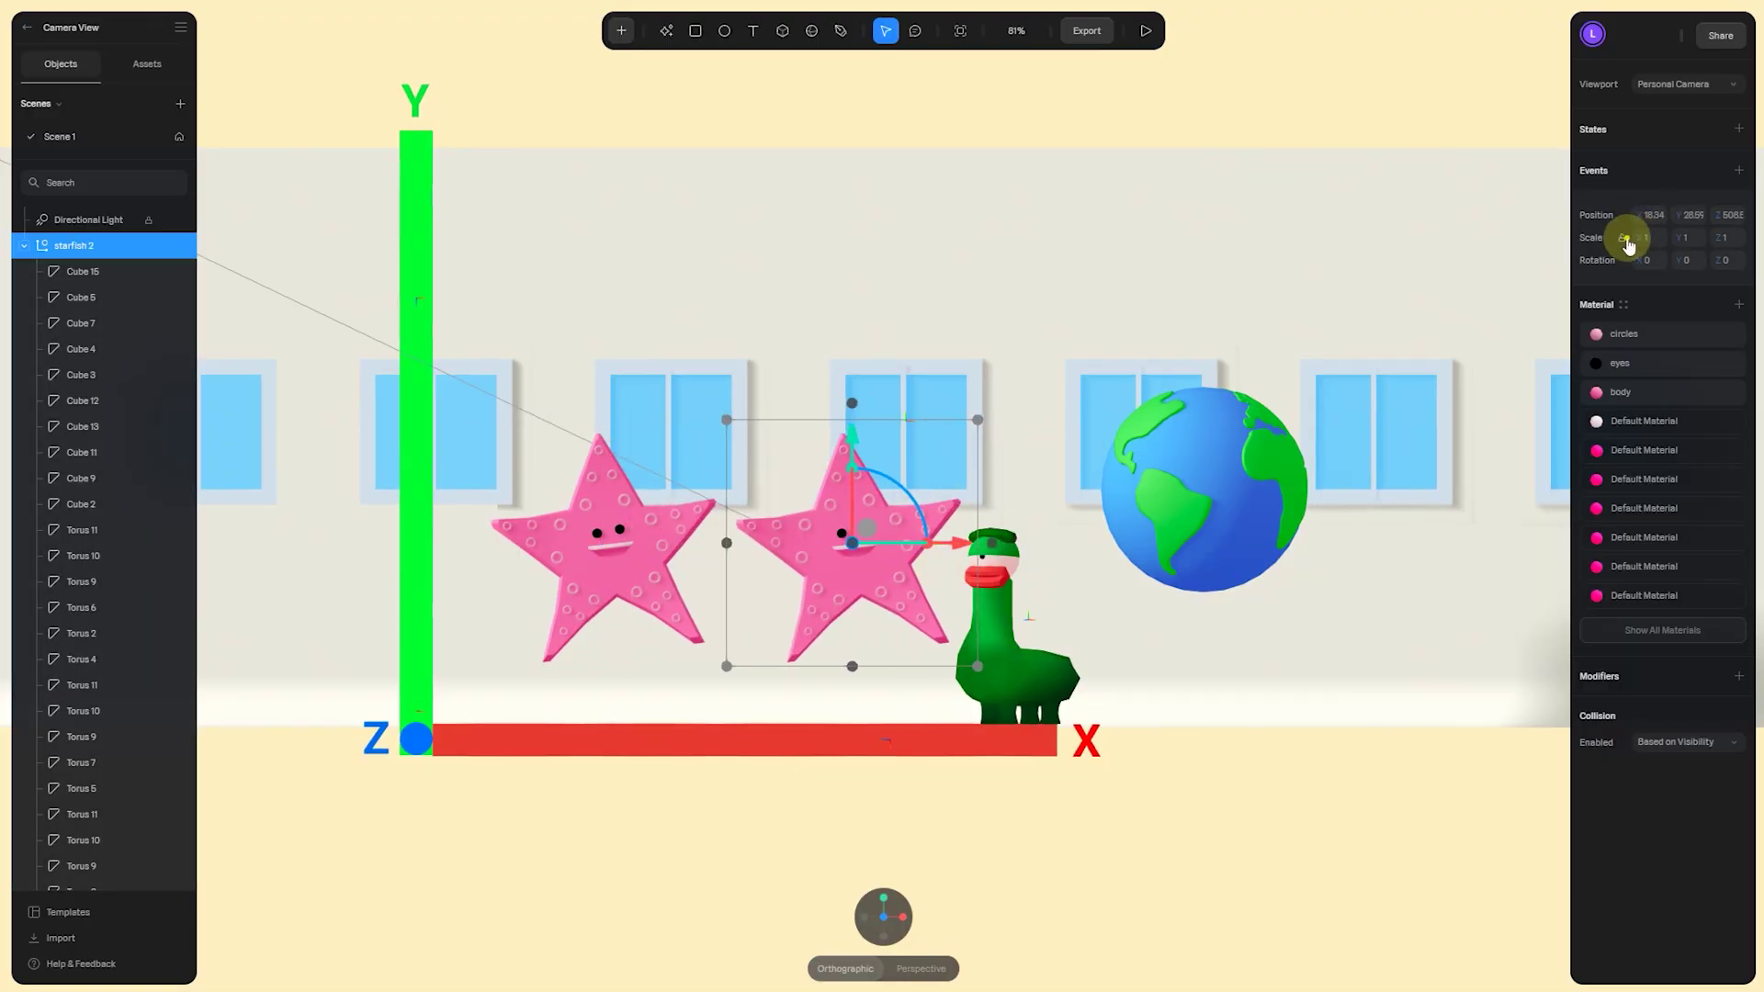
pyautogui.write('.5')
pyautogui.press('Return')
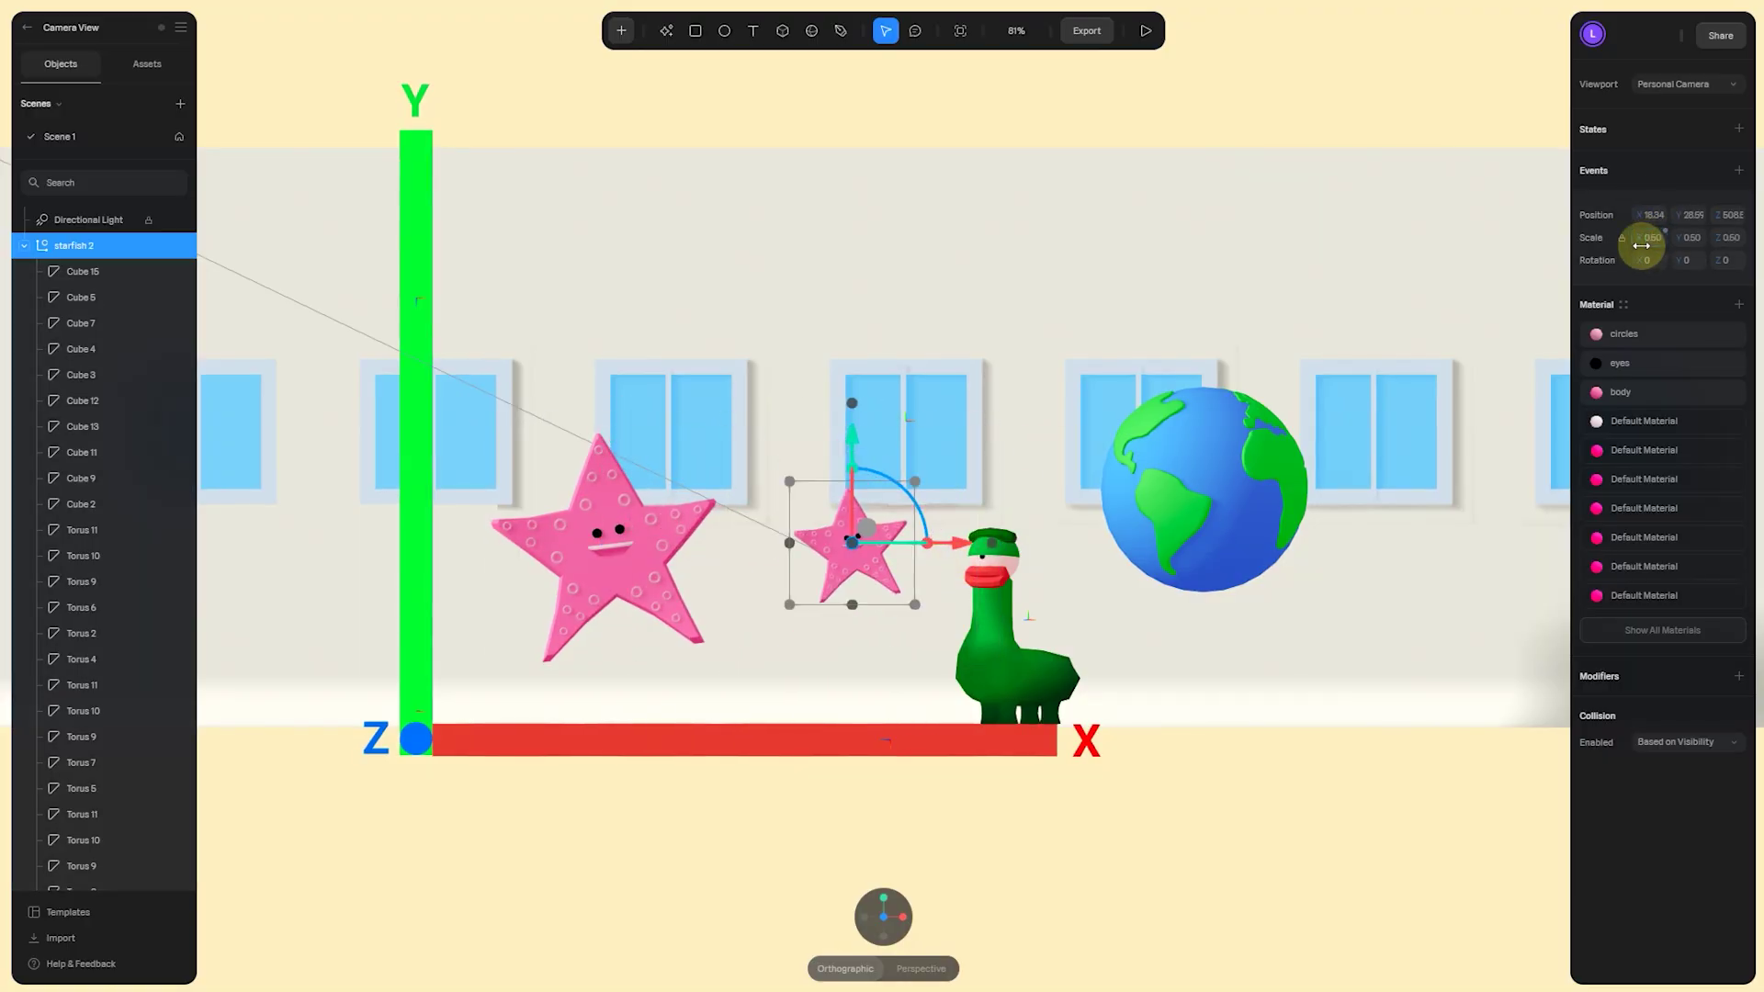
pyautogui.click(665, 823)
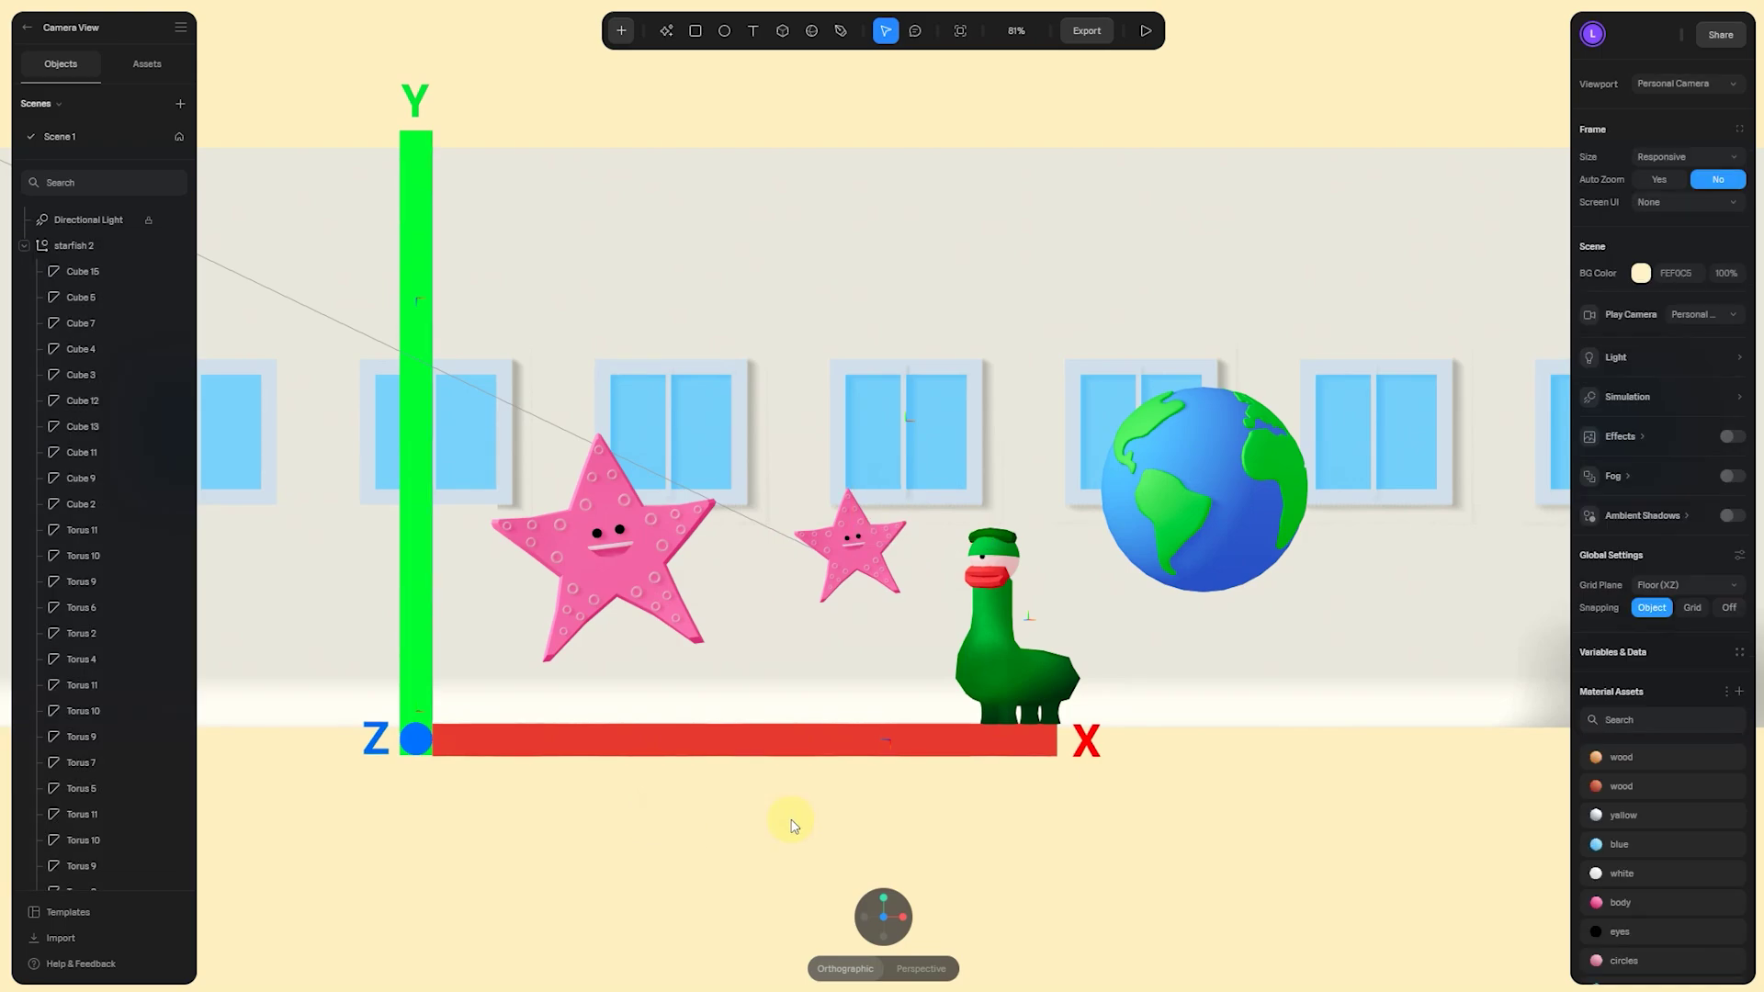
# - Switch the view to perspective projection and select the smaller starfish
pyautogui.click(926, 969)
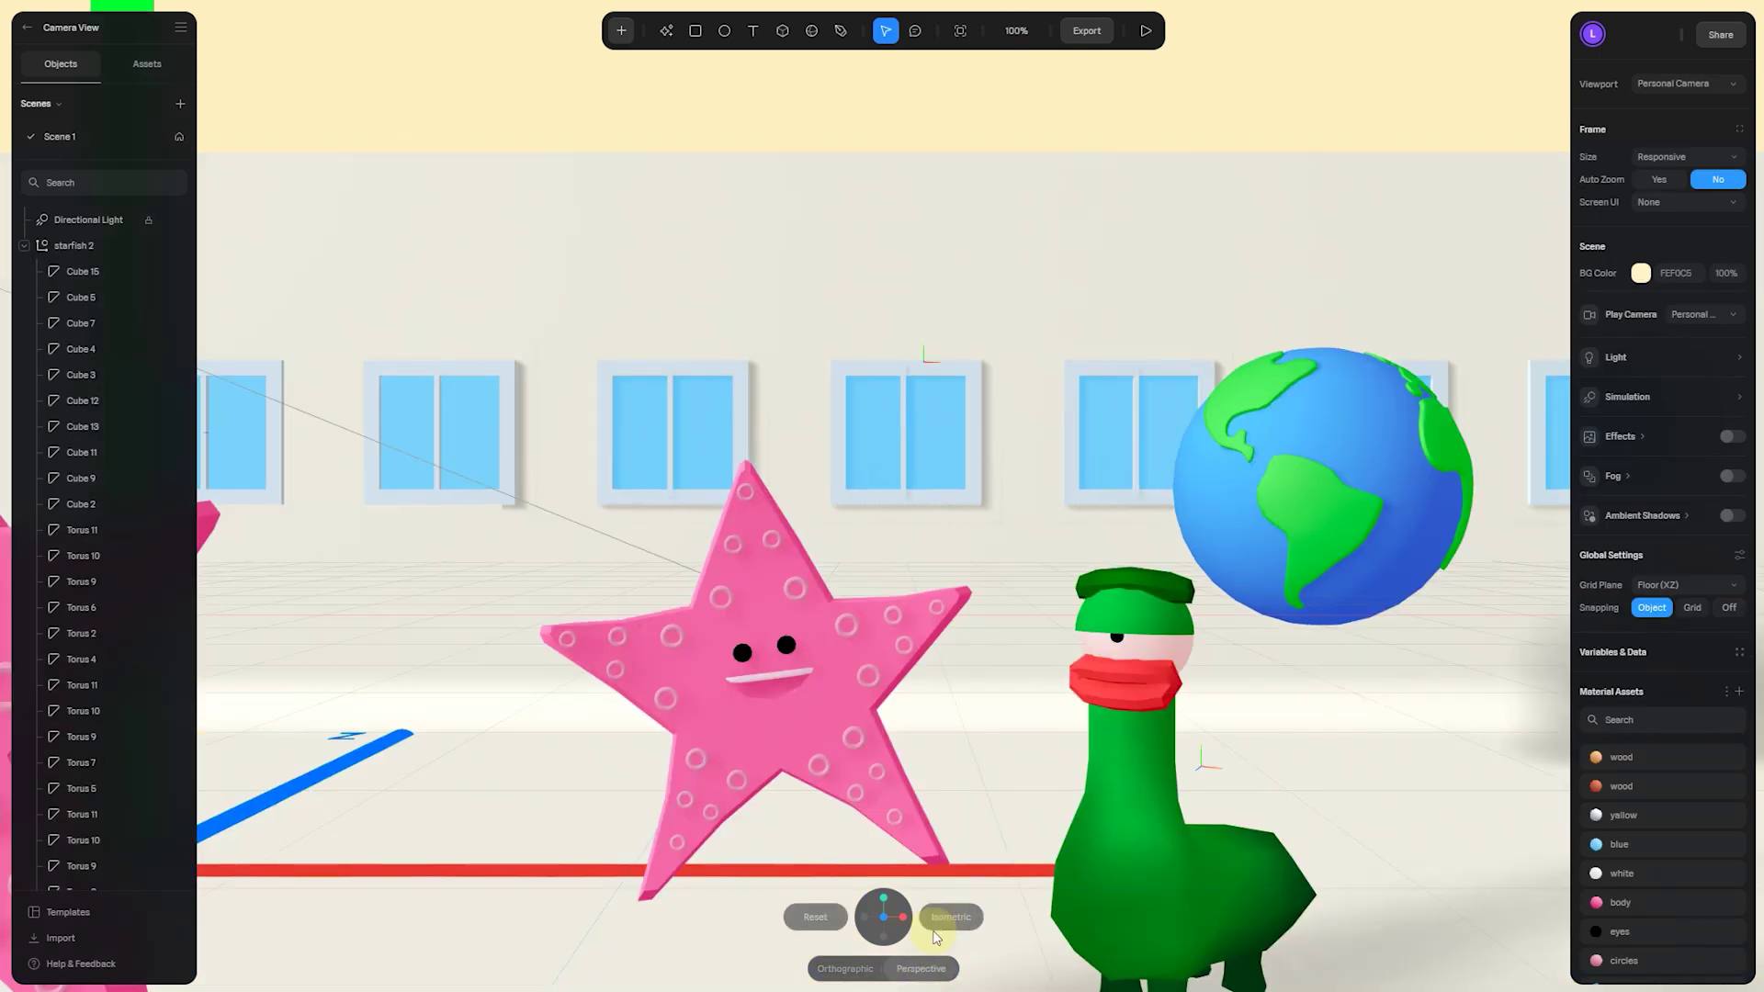
pyautogui.moveTo(951, 774); pyautogui.dragTo(1278, 706, button='middle')
pyautogui.click(1393, 494)
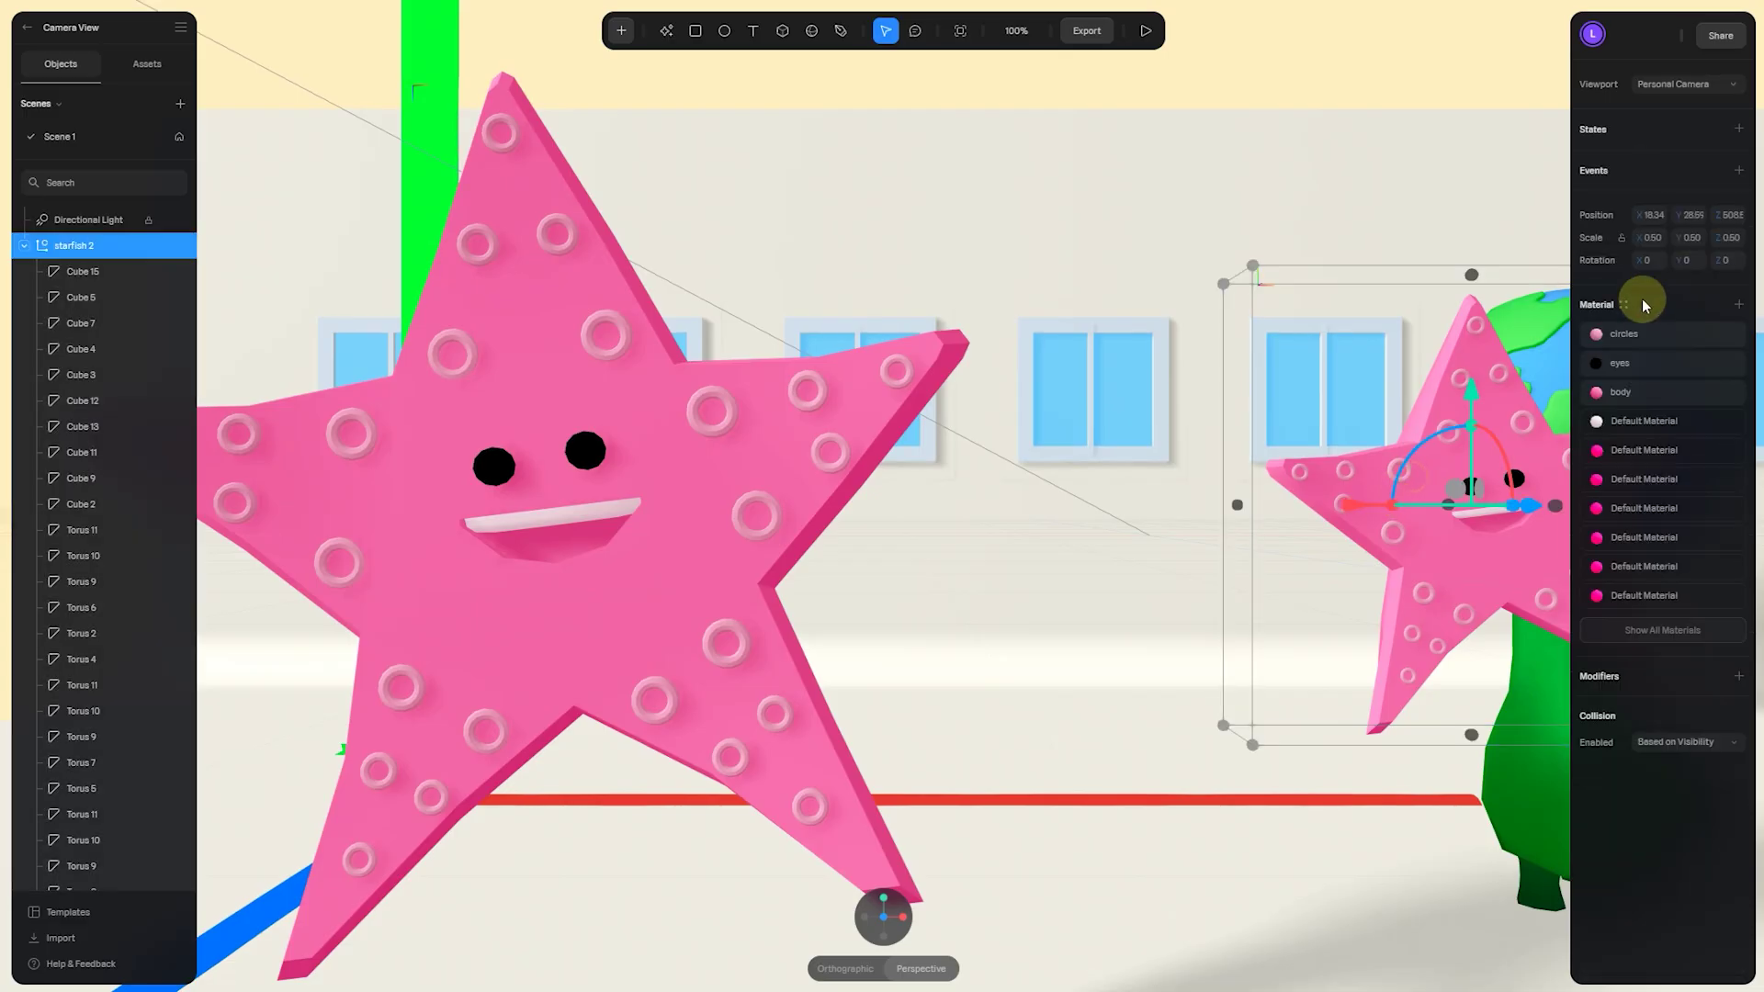
# - Set the smaller starfish's uniform scale to 1 and move it back along the Z axis towards the wall
pyautogui.click(1653, 238)
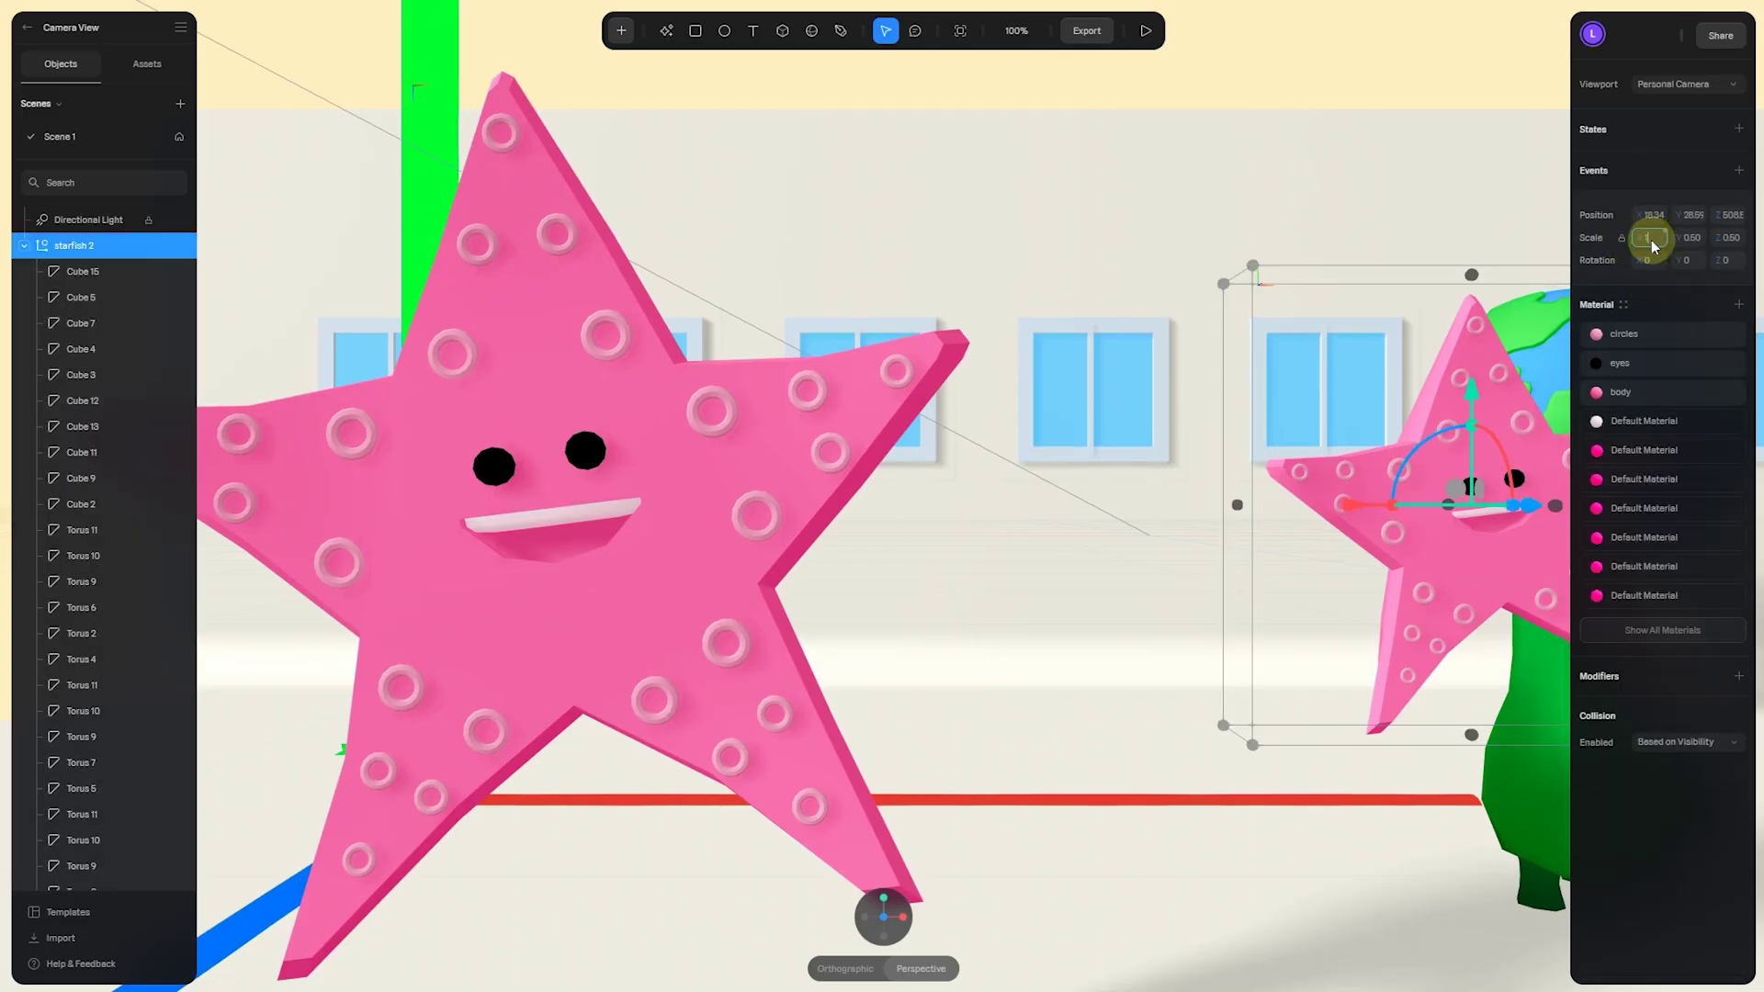
pyautogui.write('1')
pyautogui.press('Return')
pyautogui.scroll(-5, 895, 510)
pyautogui.keyDown('alt'); pyautogui.moveTo(995, 632); pyautogui.dragTo(939, 649); pyautogui.keyUp('alt')
pyautogui.moveTo(913, 626); pyautogui.dragTo(1095, 456)
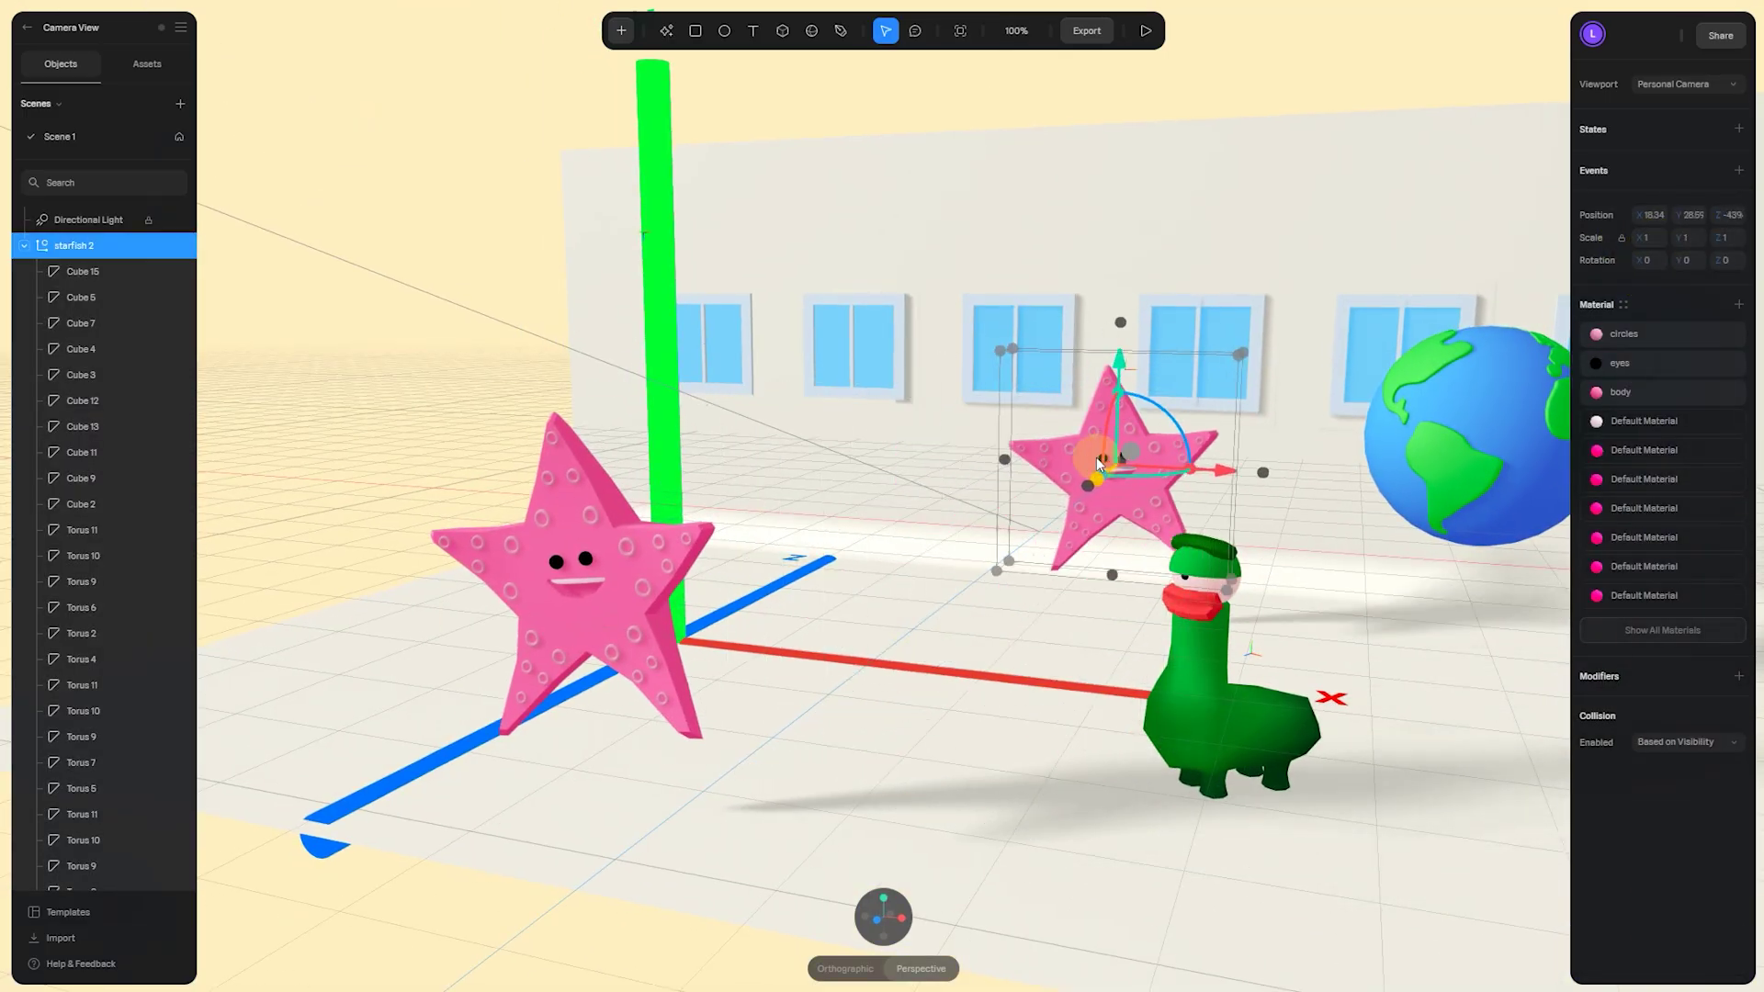
# - Compare the two starfish's depth from the front and from an orbited angle in perspective projection, ending in the front view
pyautogui.click(885, 919)
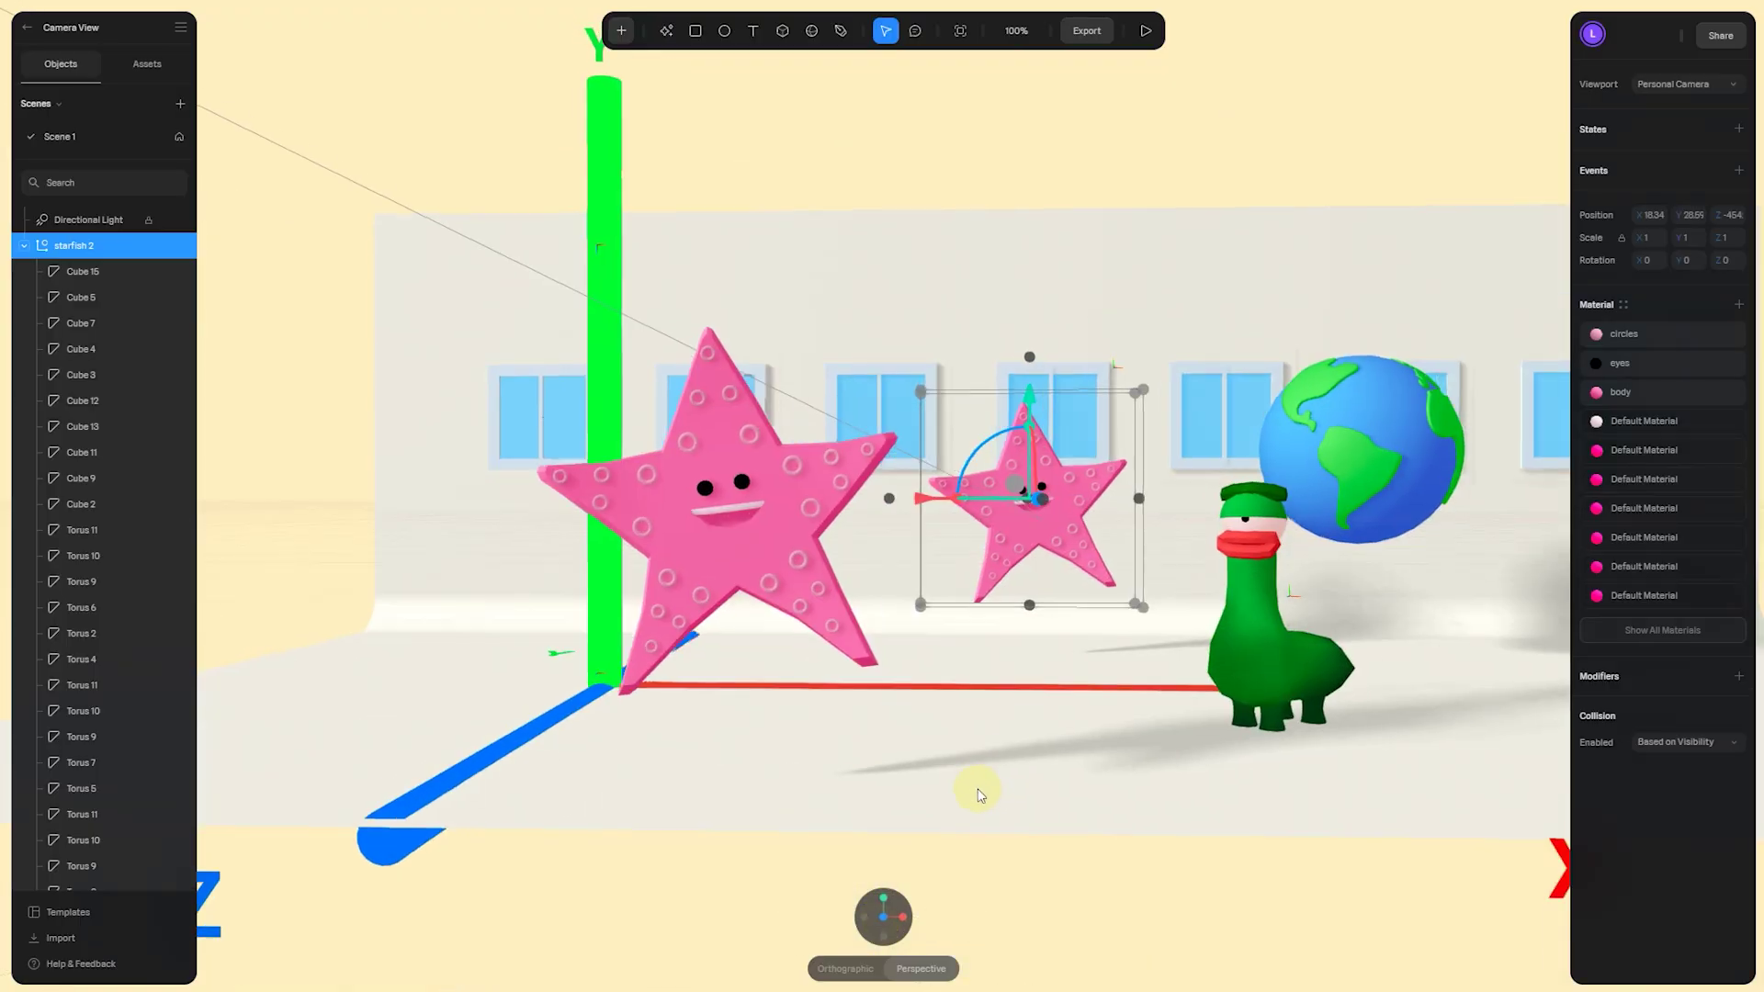
pyautogui.keyDown('alt'); pyautogui.moveTo(981, 793); pyautogui.dragTo(577, 231); pyautogui.keyUp('alt')
pyautogui.click(577, 232)
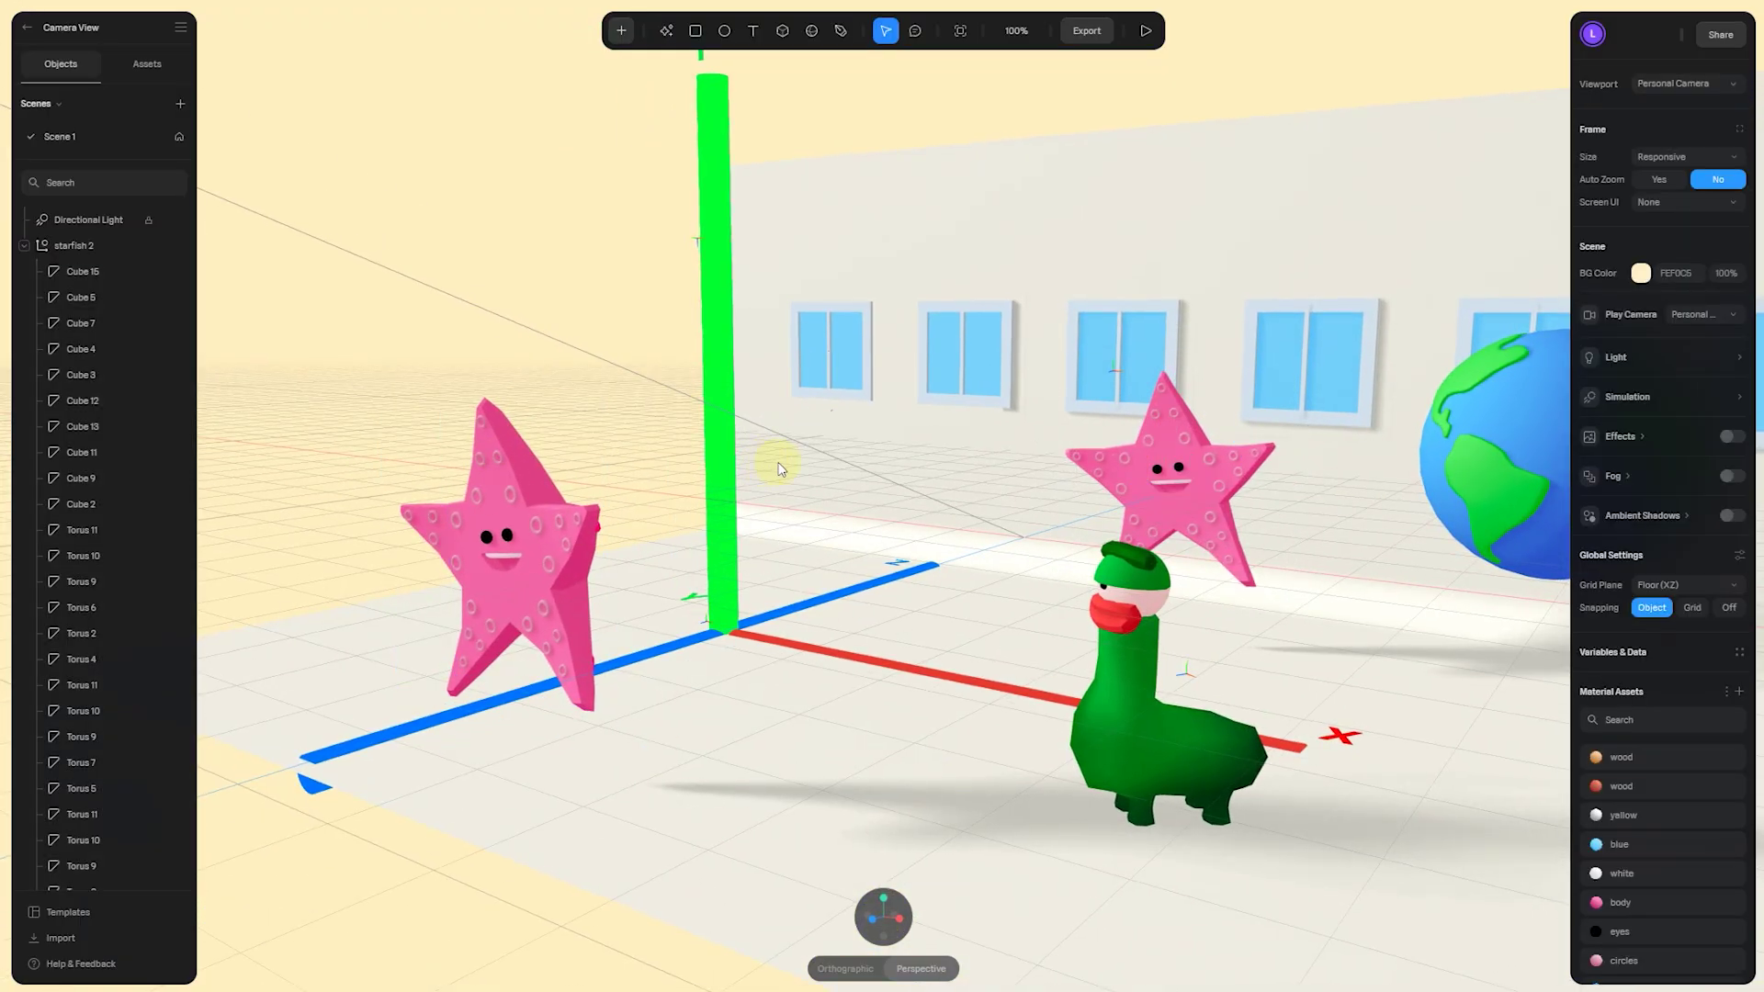
pyautogui.keyDown('alt'); pyautogui.moveTo(779, 469); pyautogui.dragTo(780, 512); pyautogui.keyUp('alt')
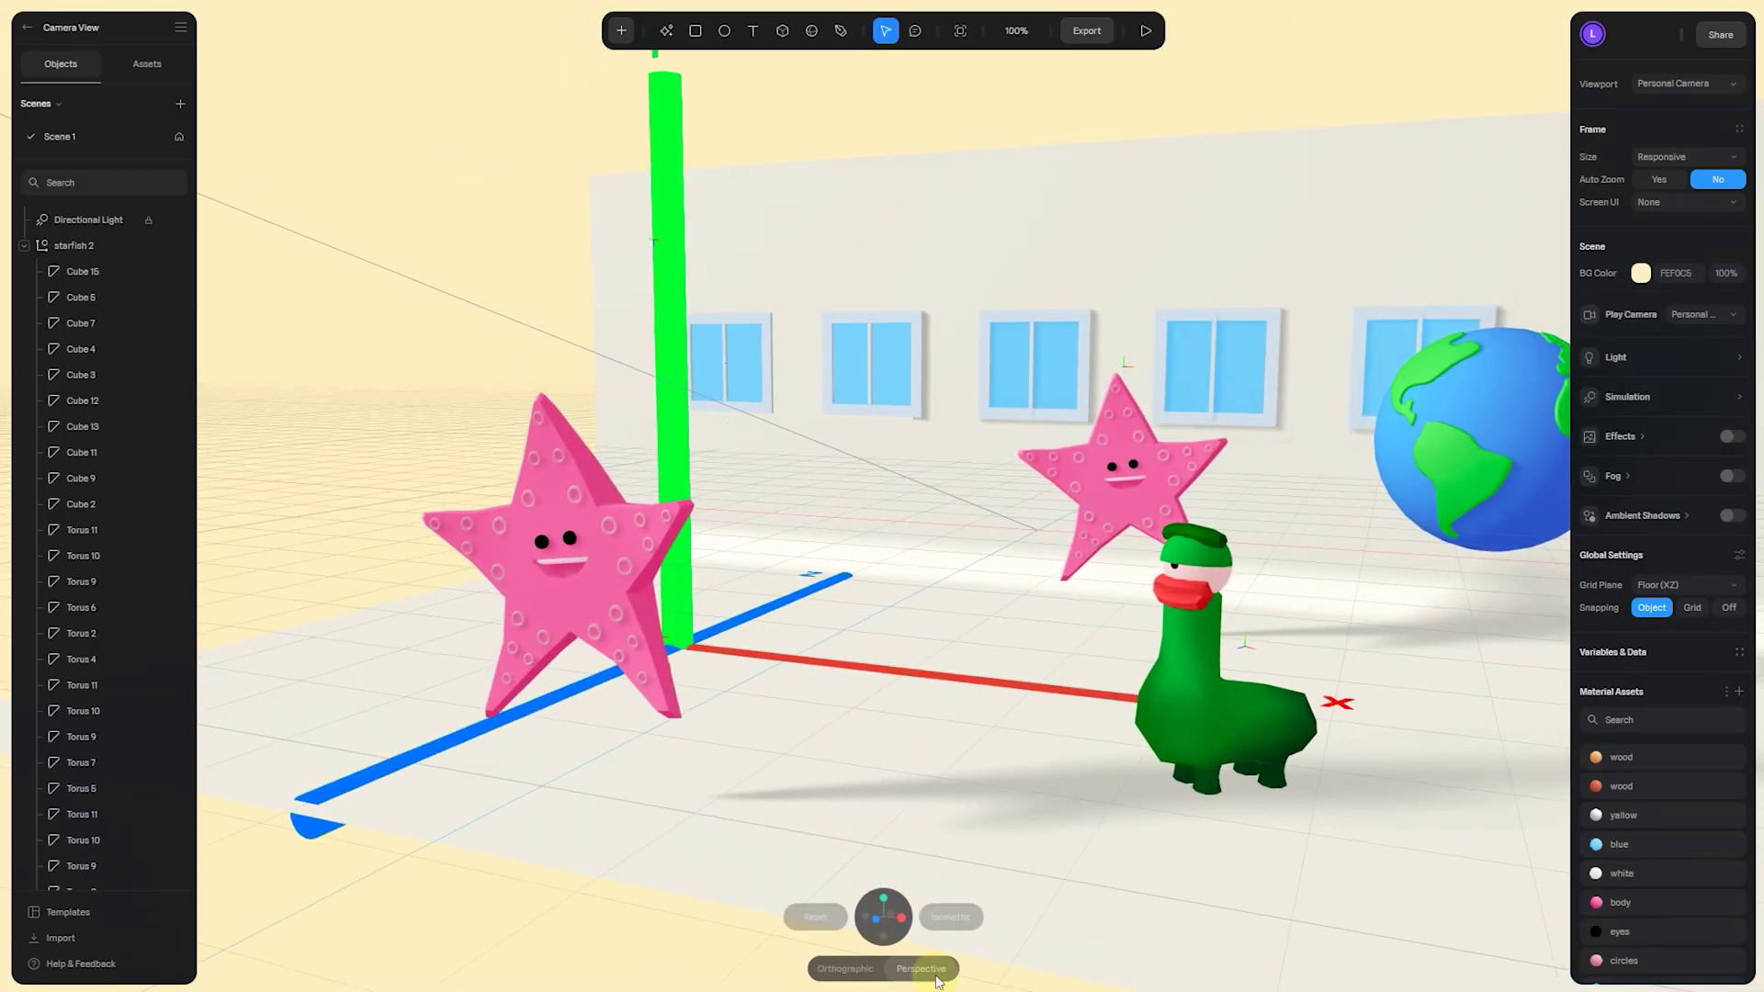
pyautogui.click(881, 915)
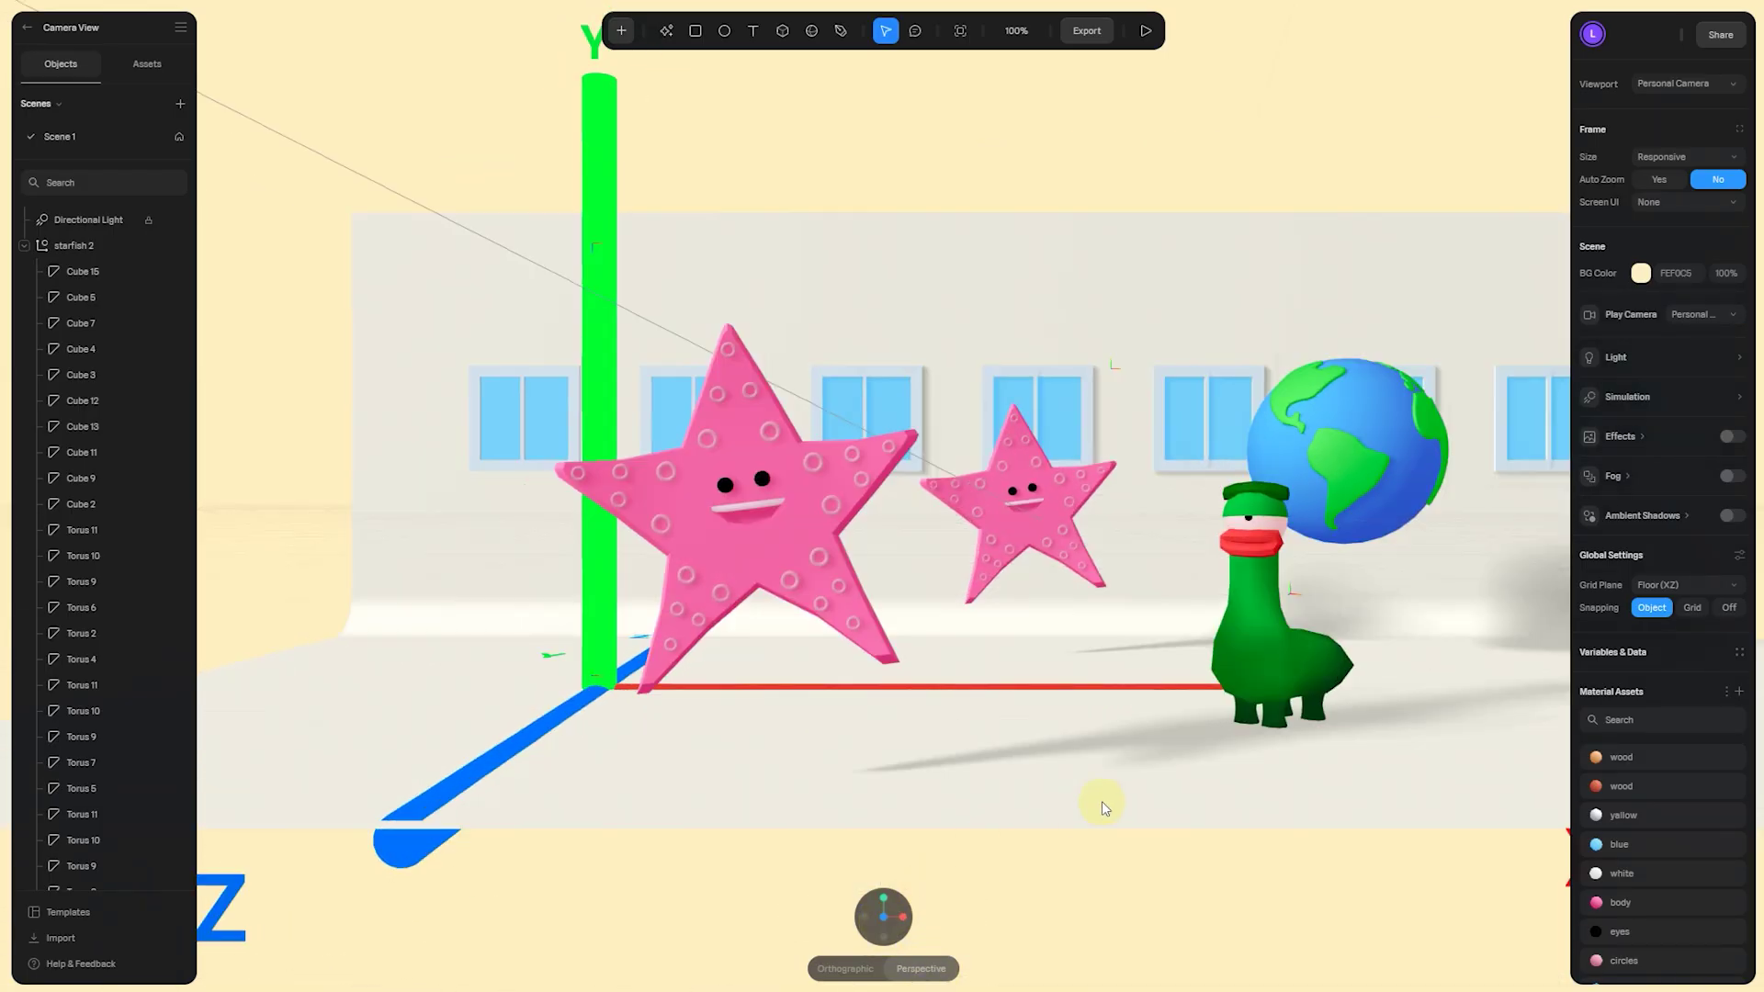
# - Draw a sphere above the rear starfish in the front perspective view
pyautogui.hscroll(5, 1011, 827)
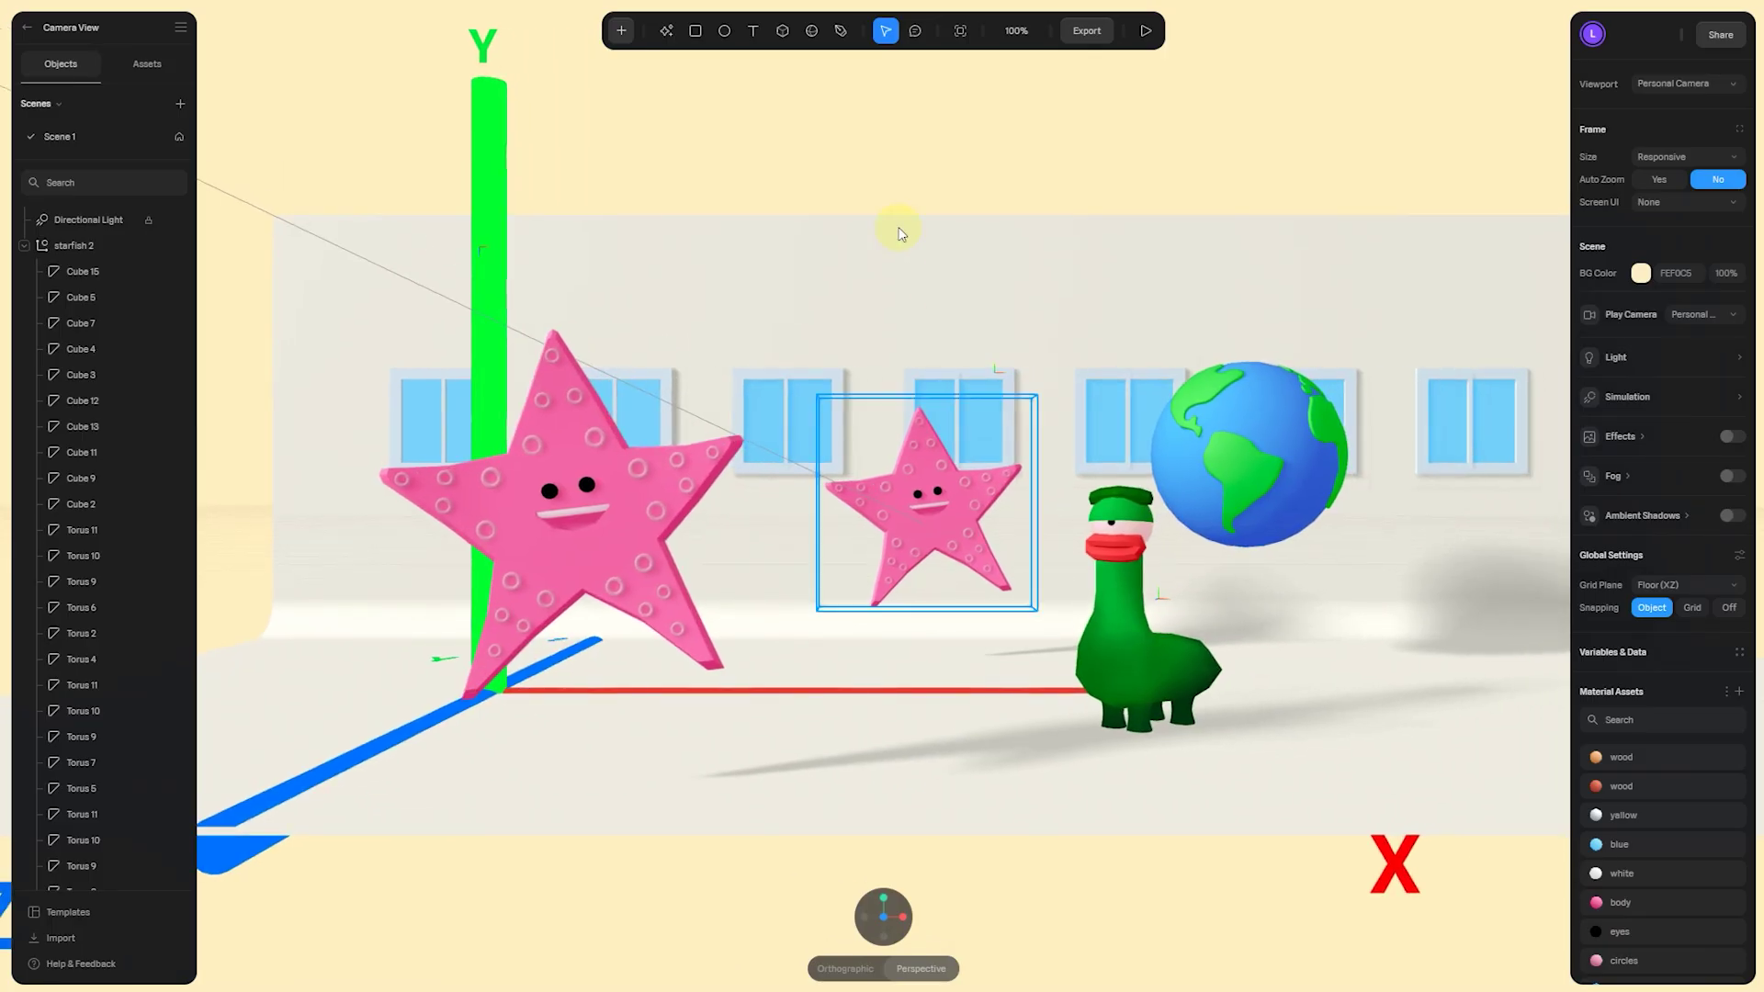
pyautogui.click(811, 30)
pyautogui.moveTo(854, 179)
pyautogui.mouseDown()
pyautogui.moveTo(1004, 381)
pyautogui.moveTo(947, 379)
pyautogui.moveTo(943, 332)
pyautogui.mouseUp()
# - Compare the sphere's placement in orthographic and perspective projection, and delete the sphere from the front view
pyautogui.click(868, 972)
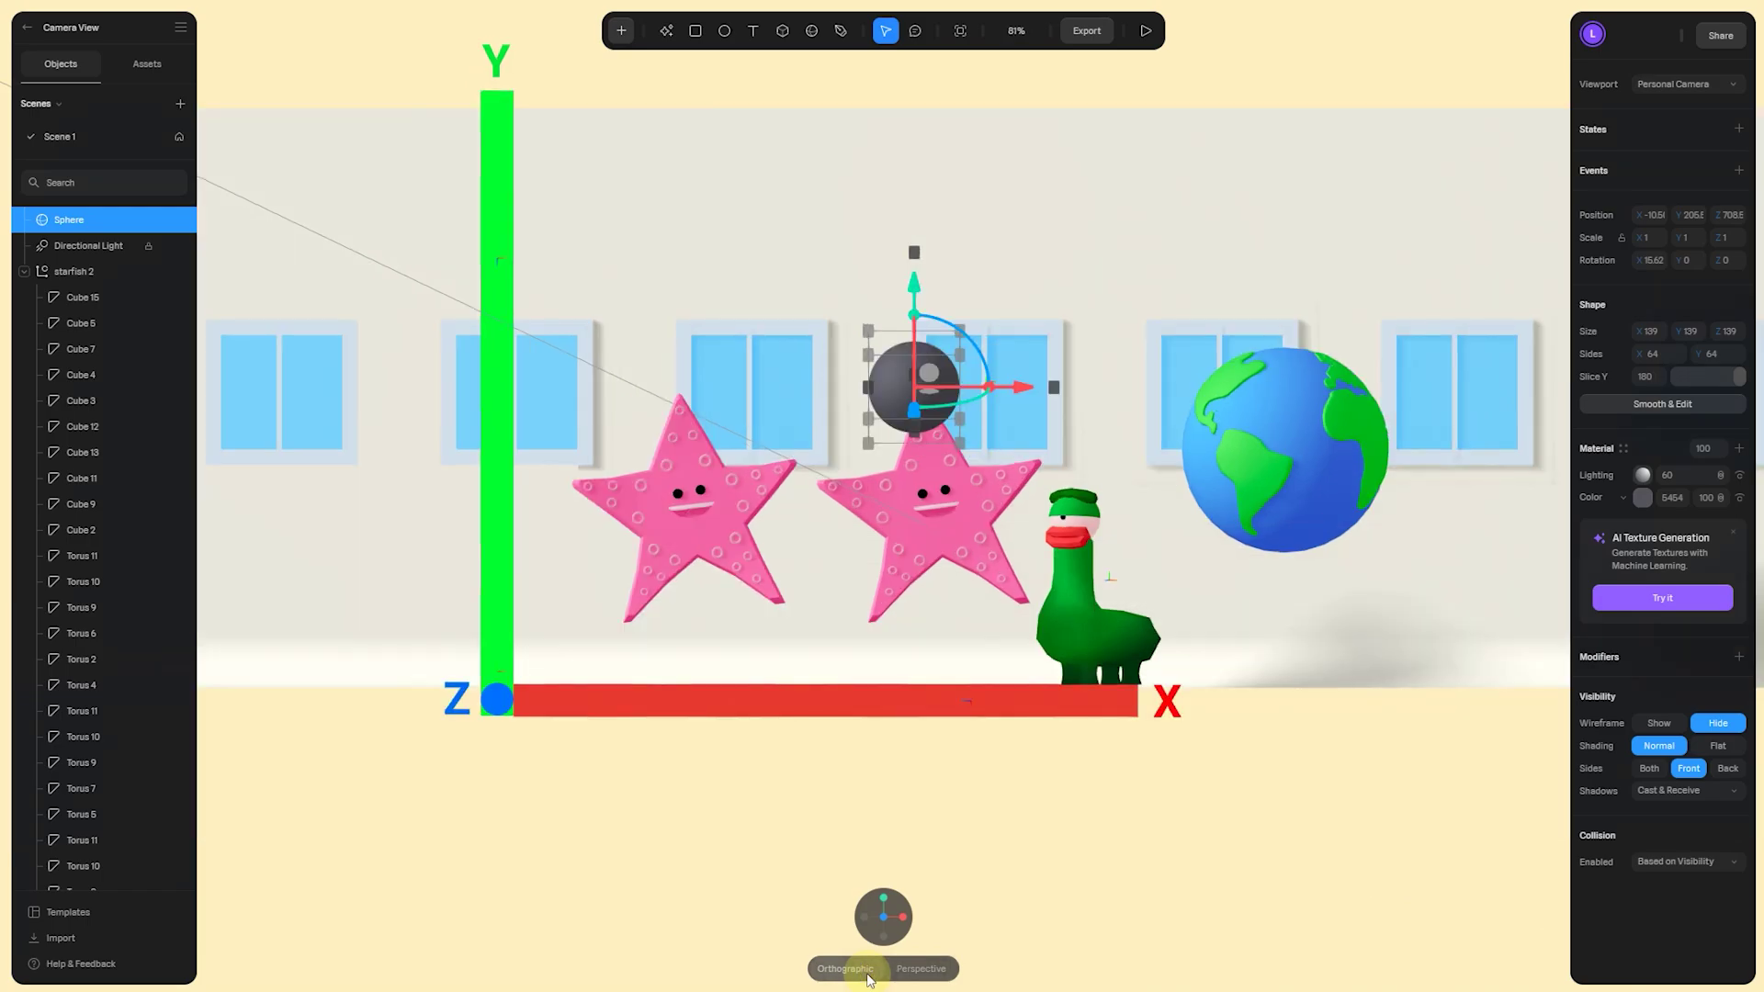
pyautogui.click(917, 966)
pyautogui.moveTo(1031, 768); pyautogui.dragTo(996, 846, button='right')
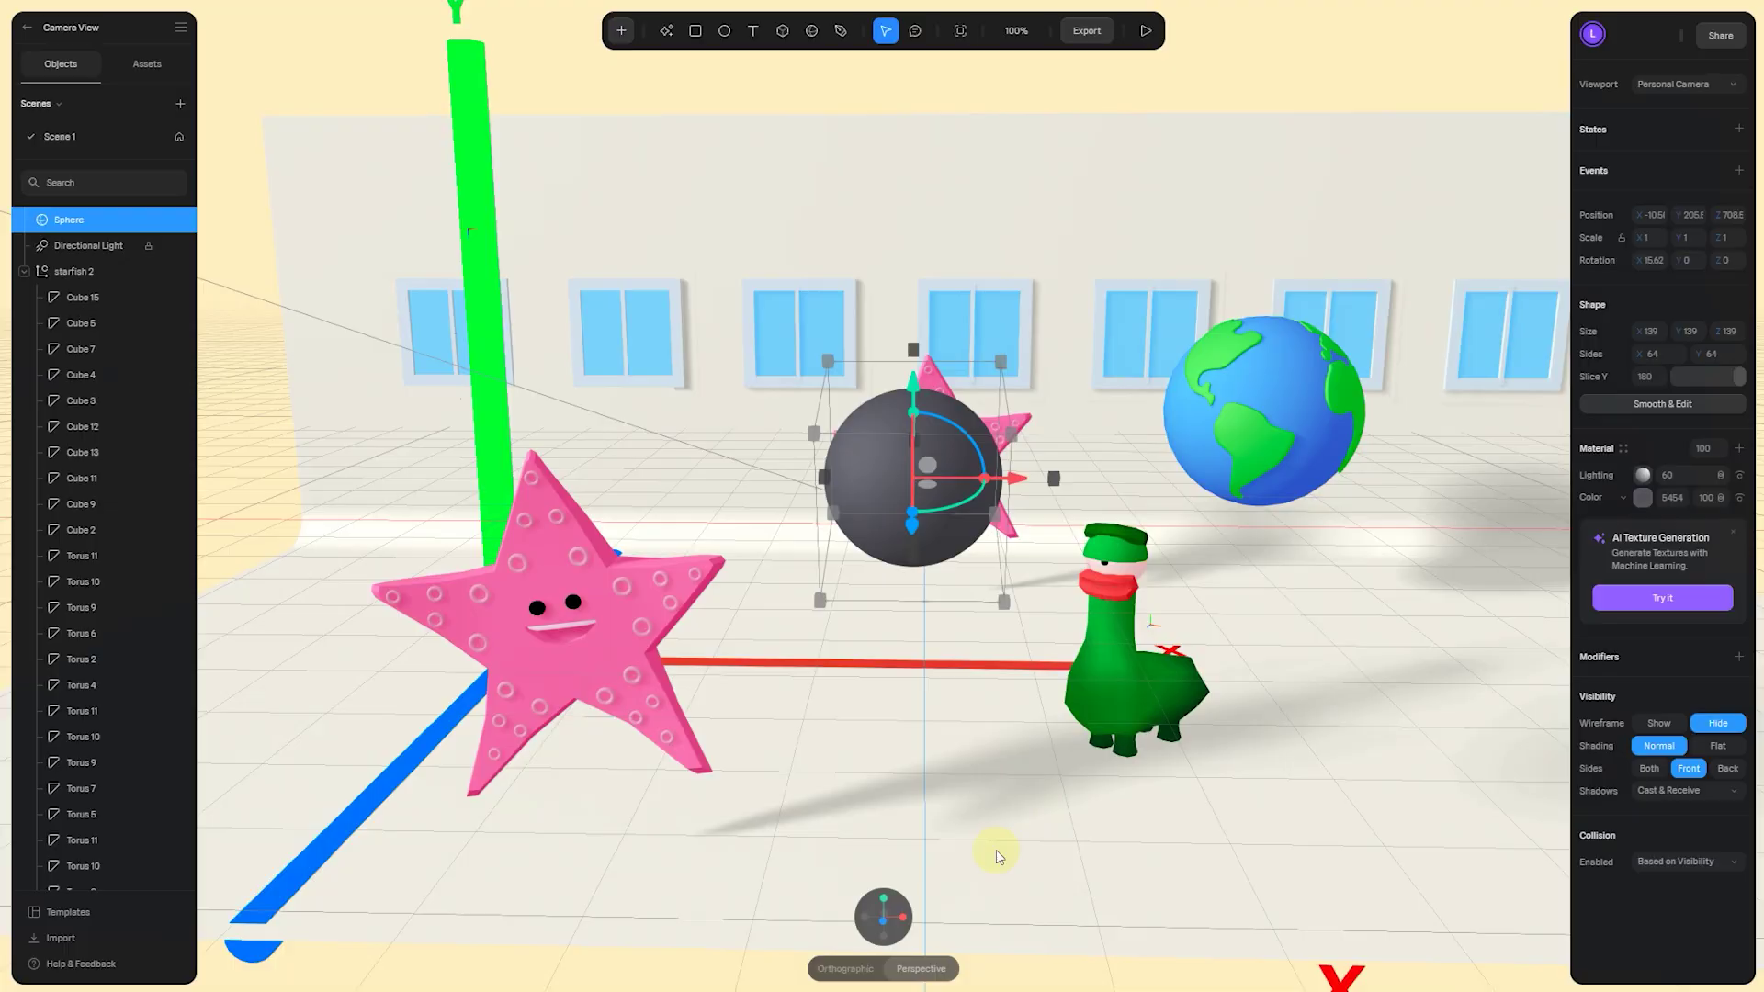
pyautogui.click(883, 917)
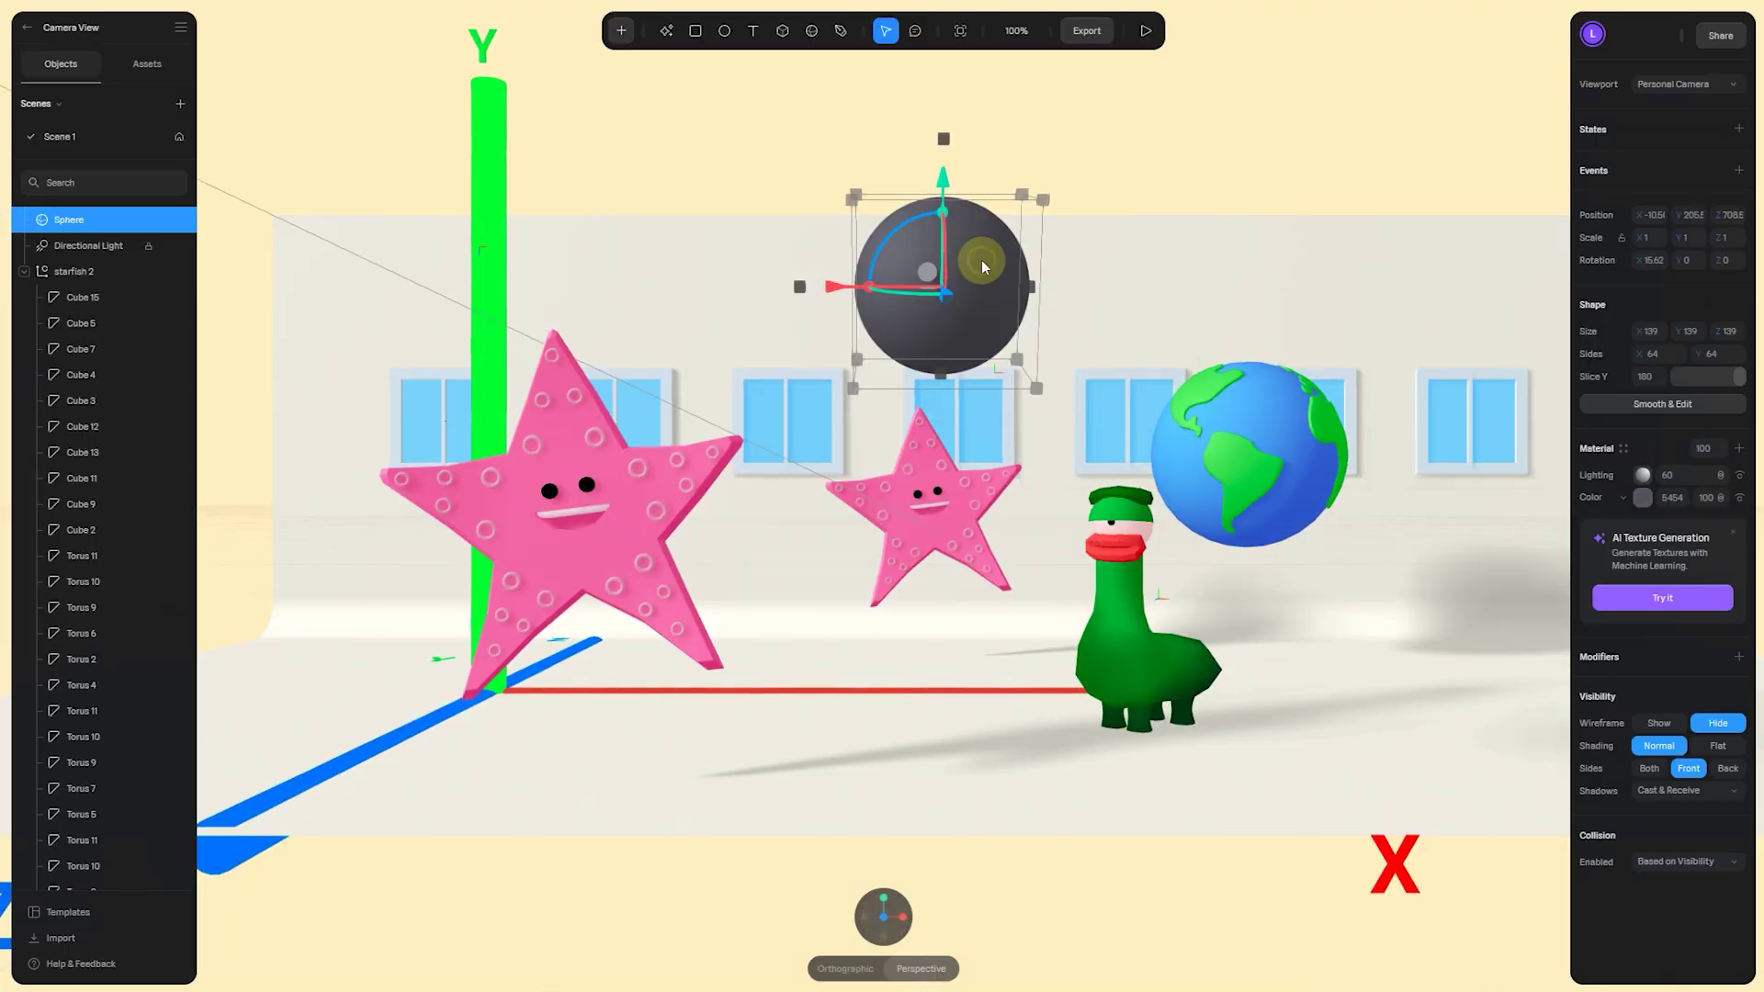
pyautogui.press('Delete')
# - Collapse the starfish 2 and starfish groups in the object list and clear the selection
pyautogui.click(26, 248)
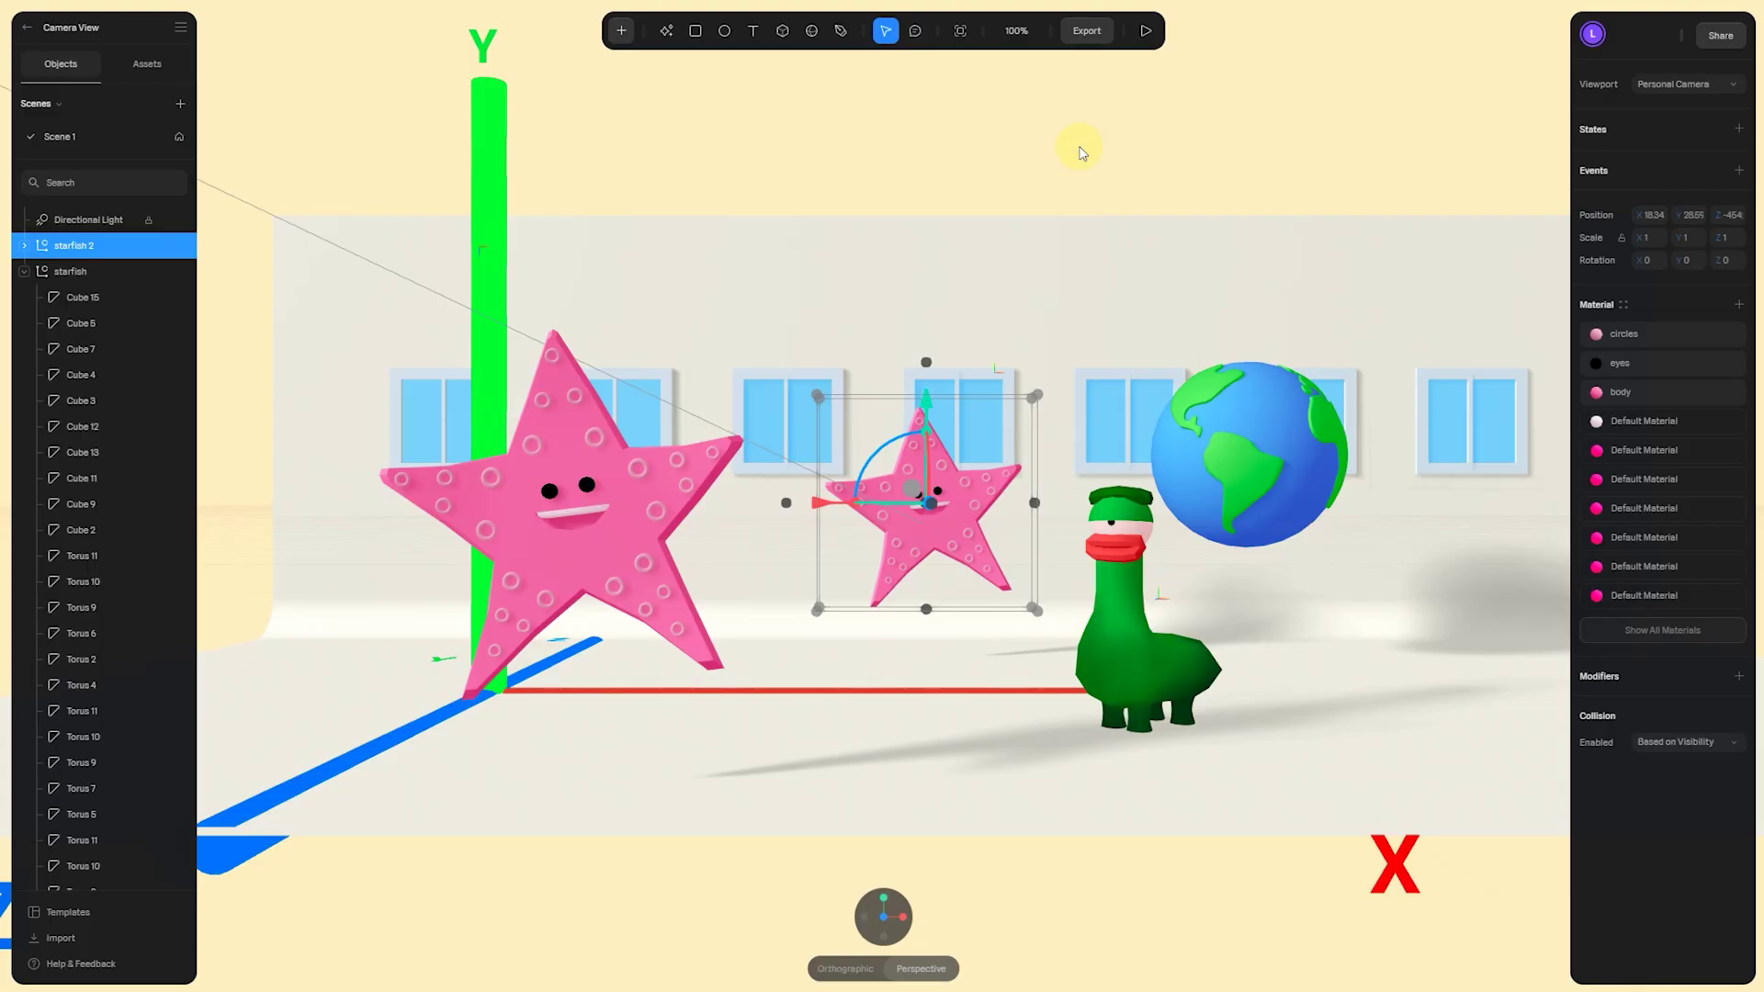
pyautogui.click(27, 273)
pyautogui.click(24, 271)
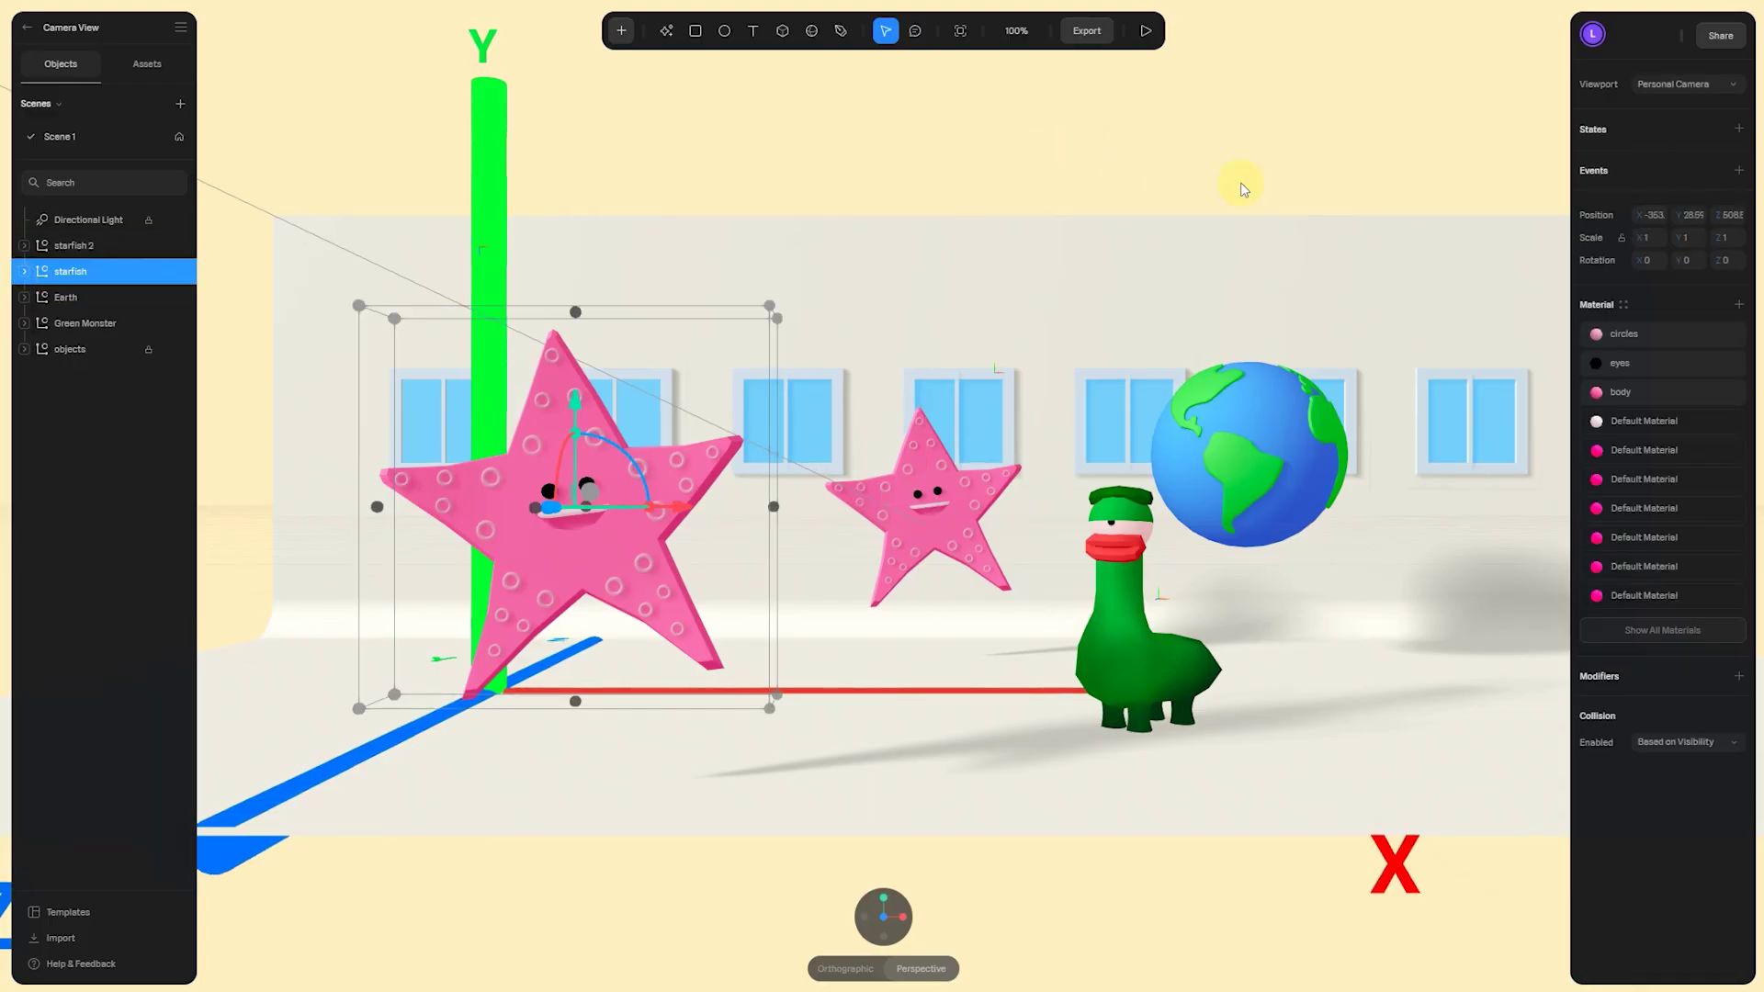
pyautogui.moveTo(1241, 186); pyautogui.dragTo(1227, 152)
pyautogui.click(1209, 154)
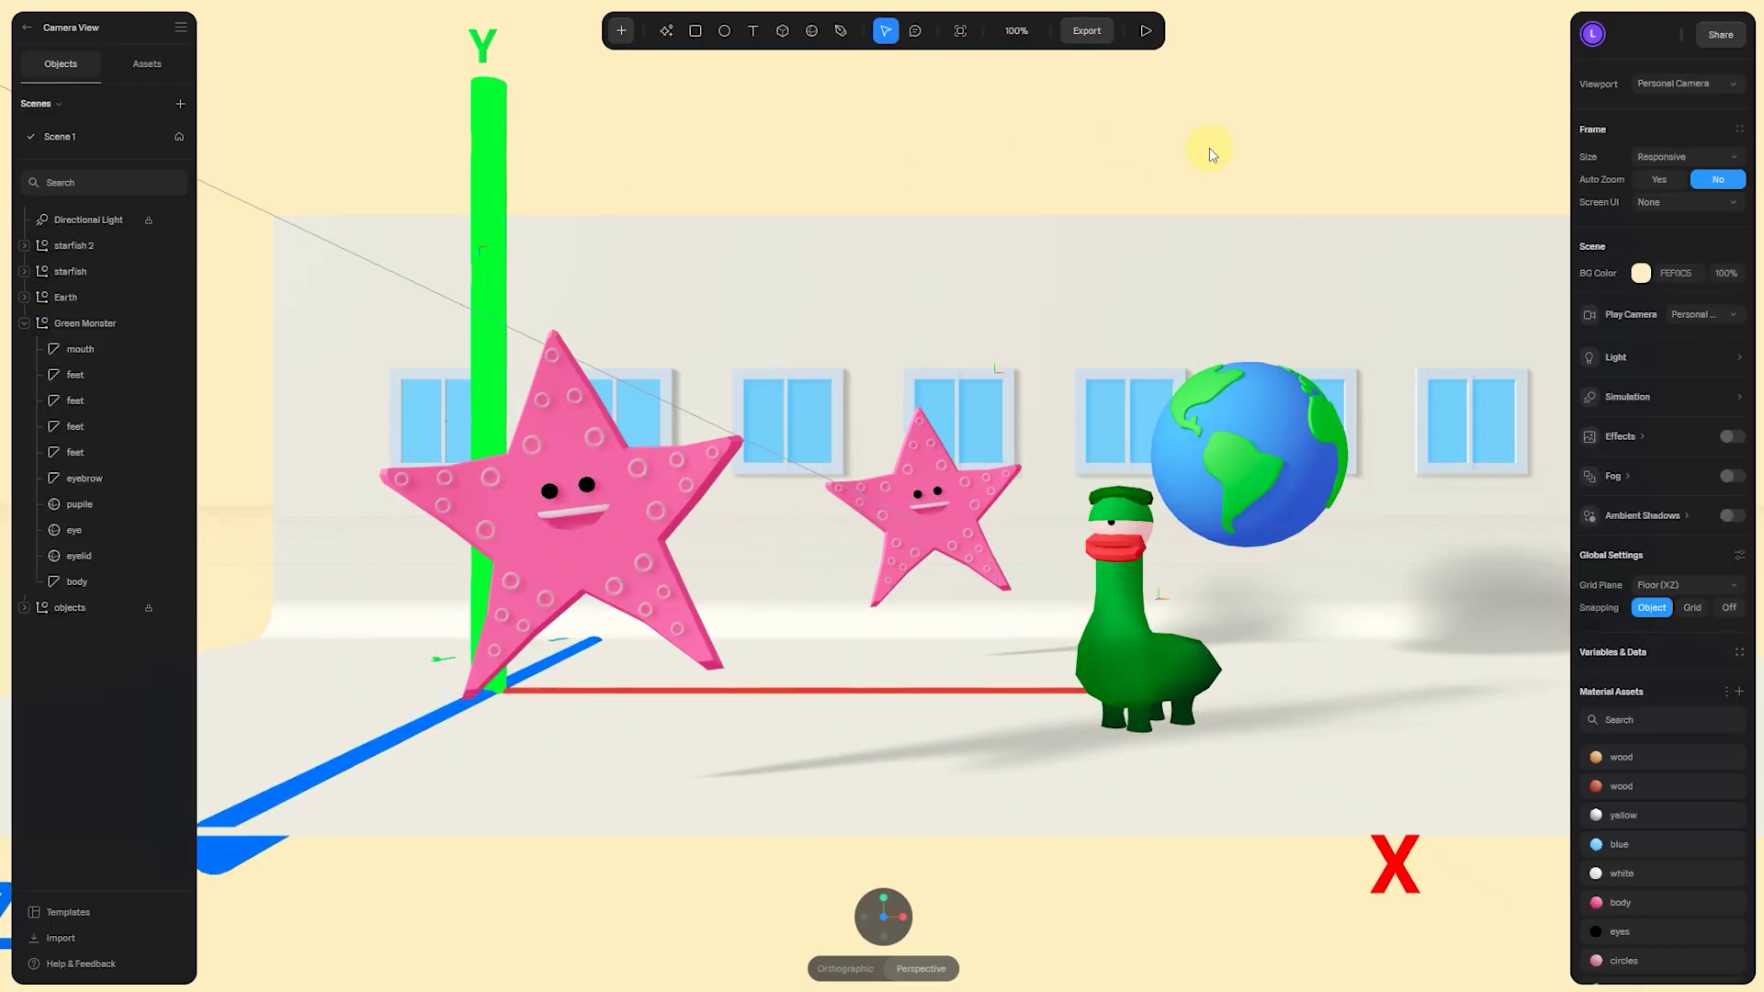
# - Add a Camera object to the scene and set the viewport to look through it
pyautogui.click(621, 30)
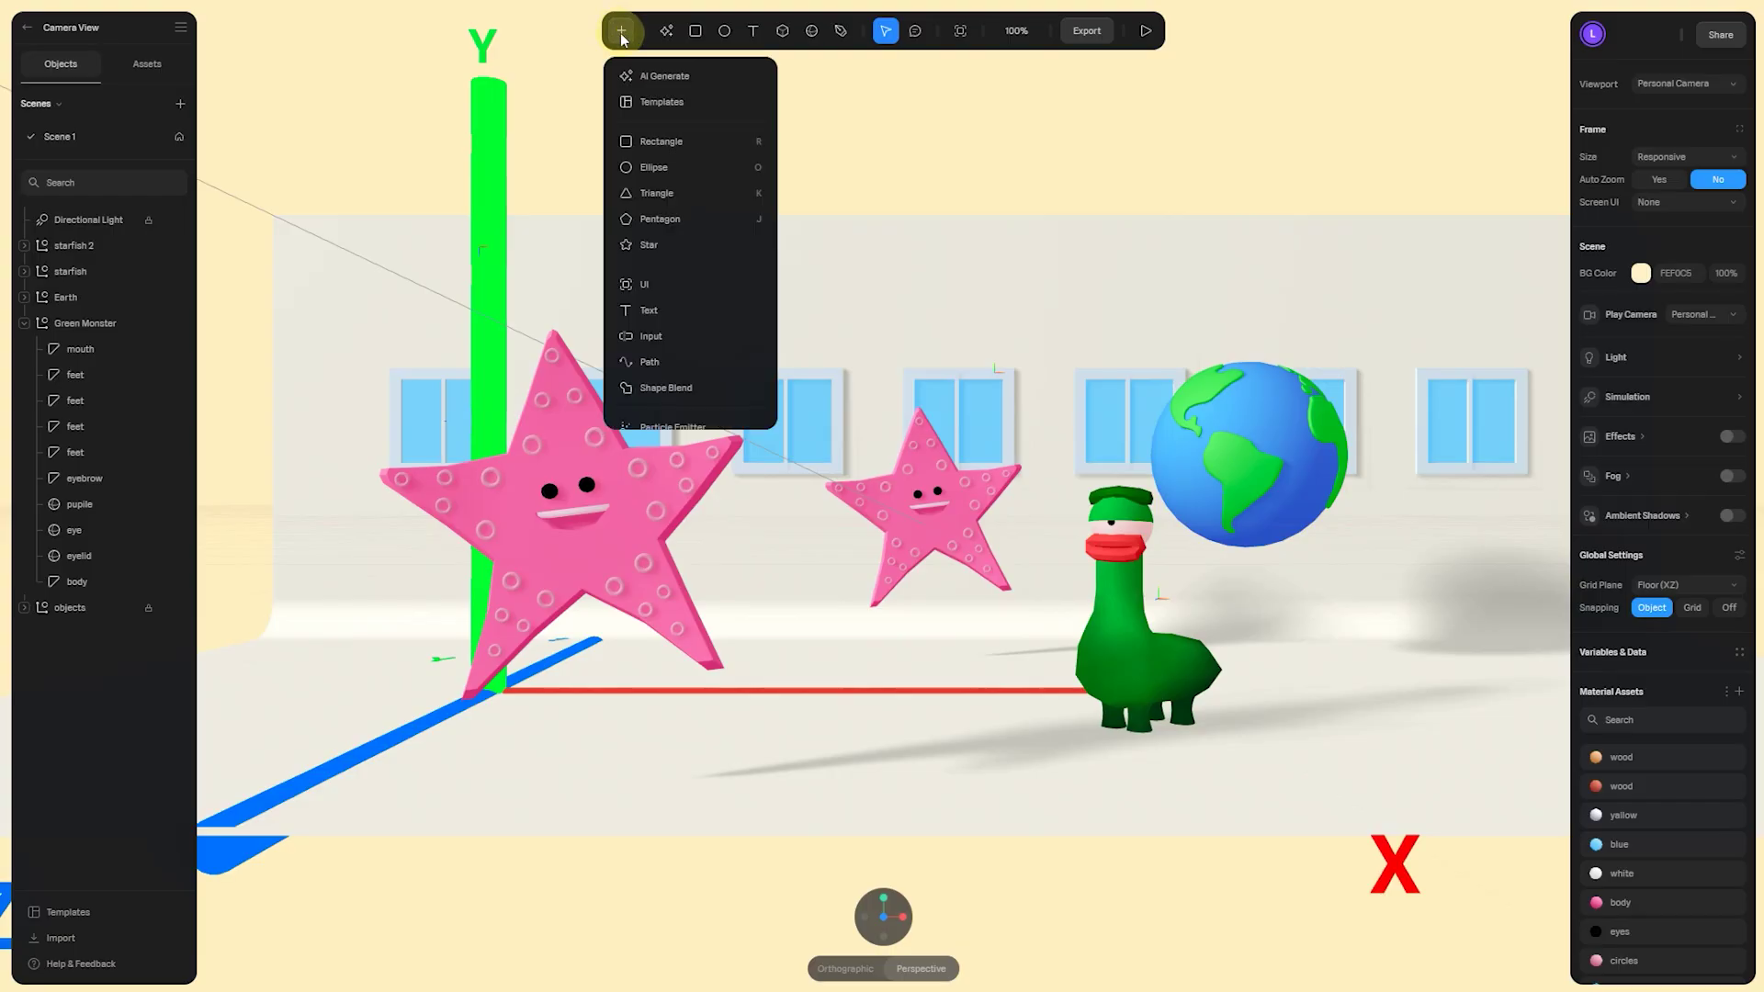
pyautogui.scroll(-3, 670, 161)
pyautogui.scroll(-2, 670, 161)
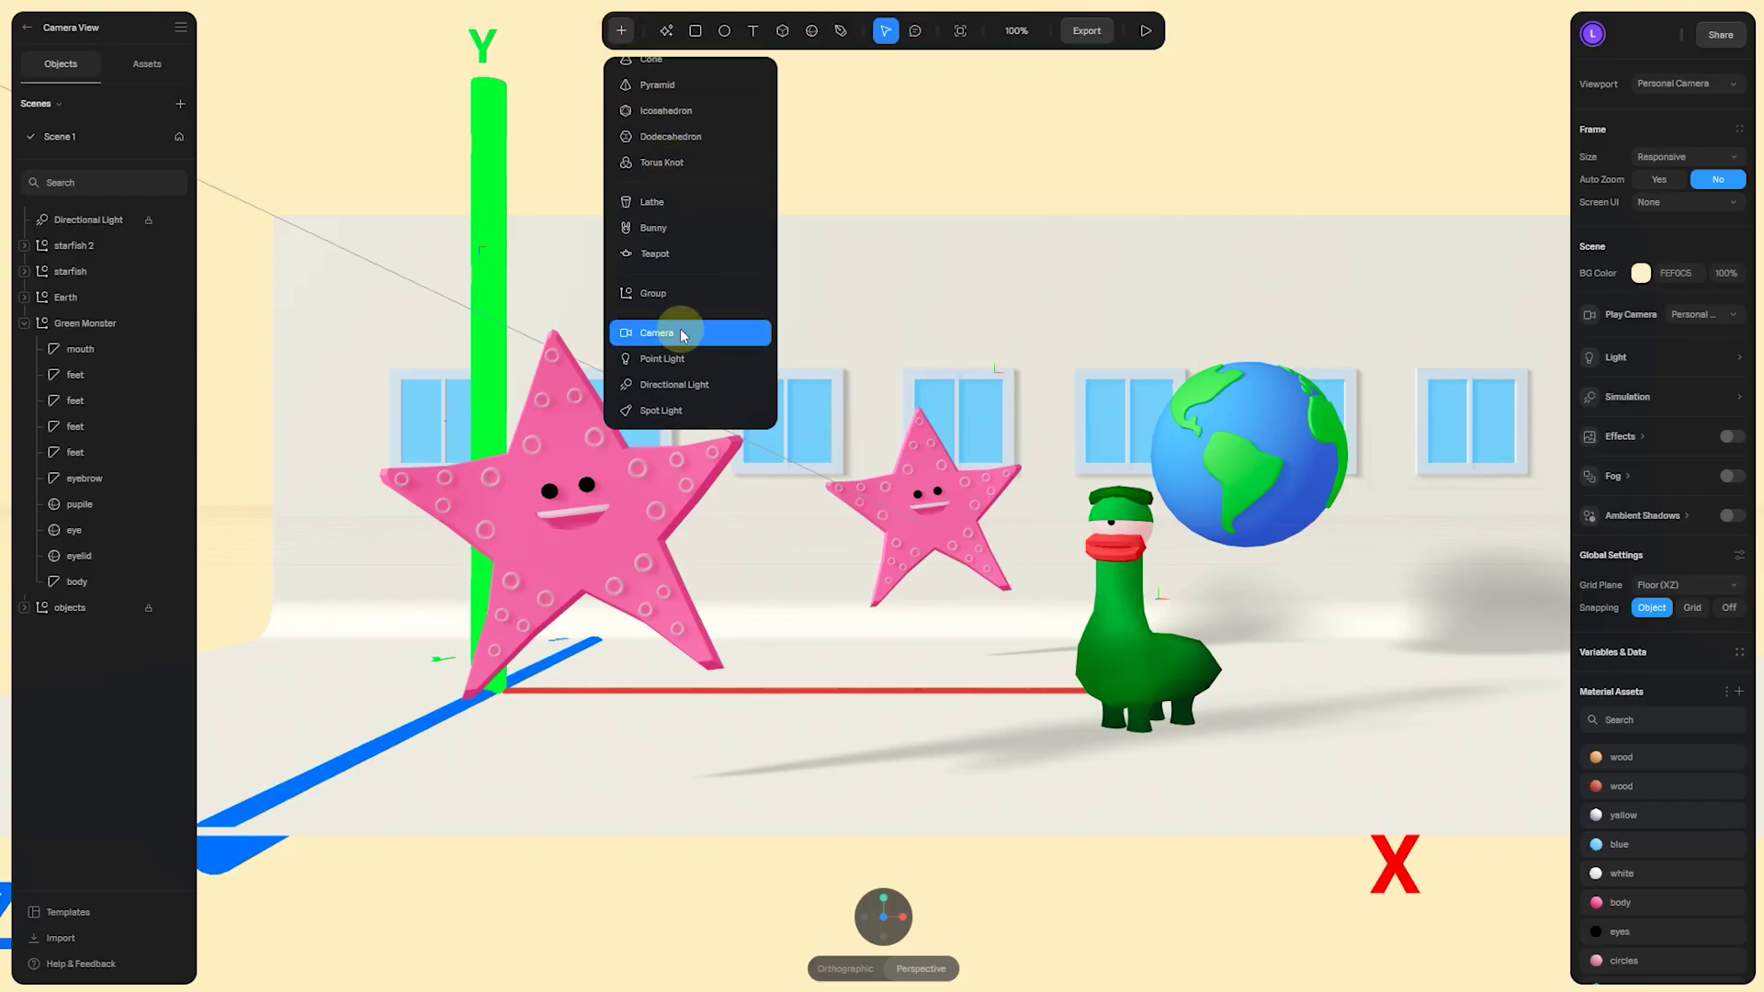
pyautogui.click(679, 333)
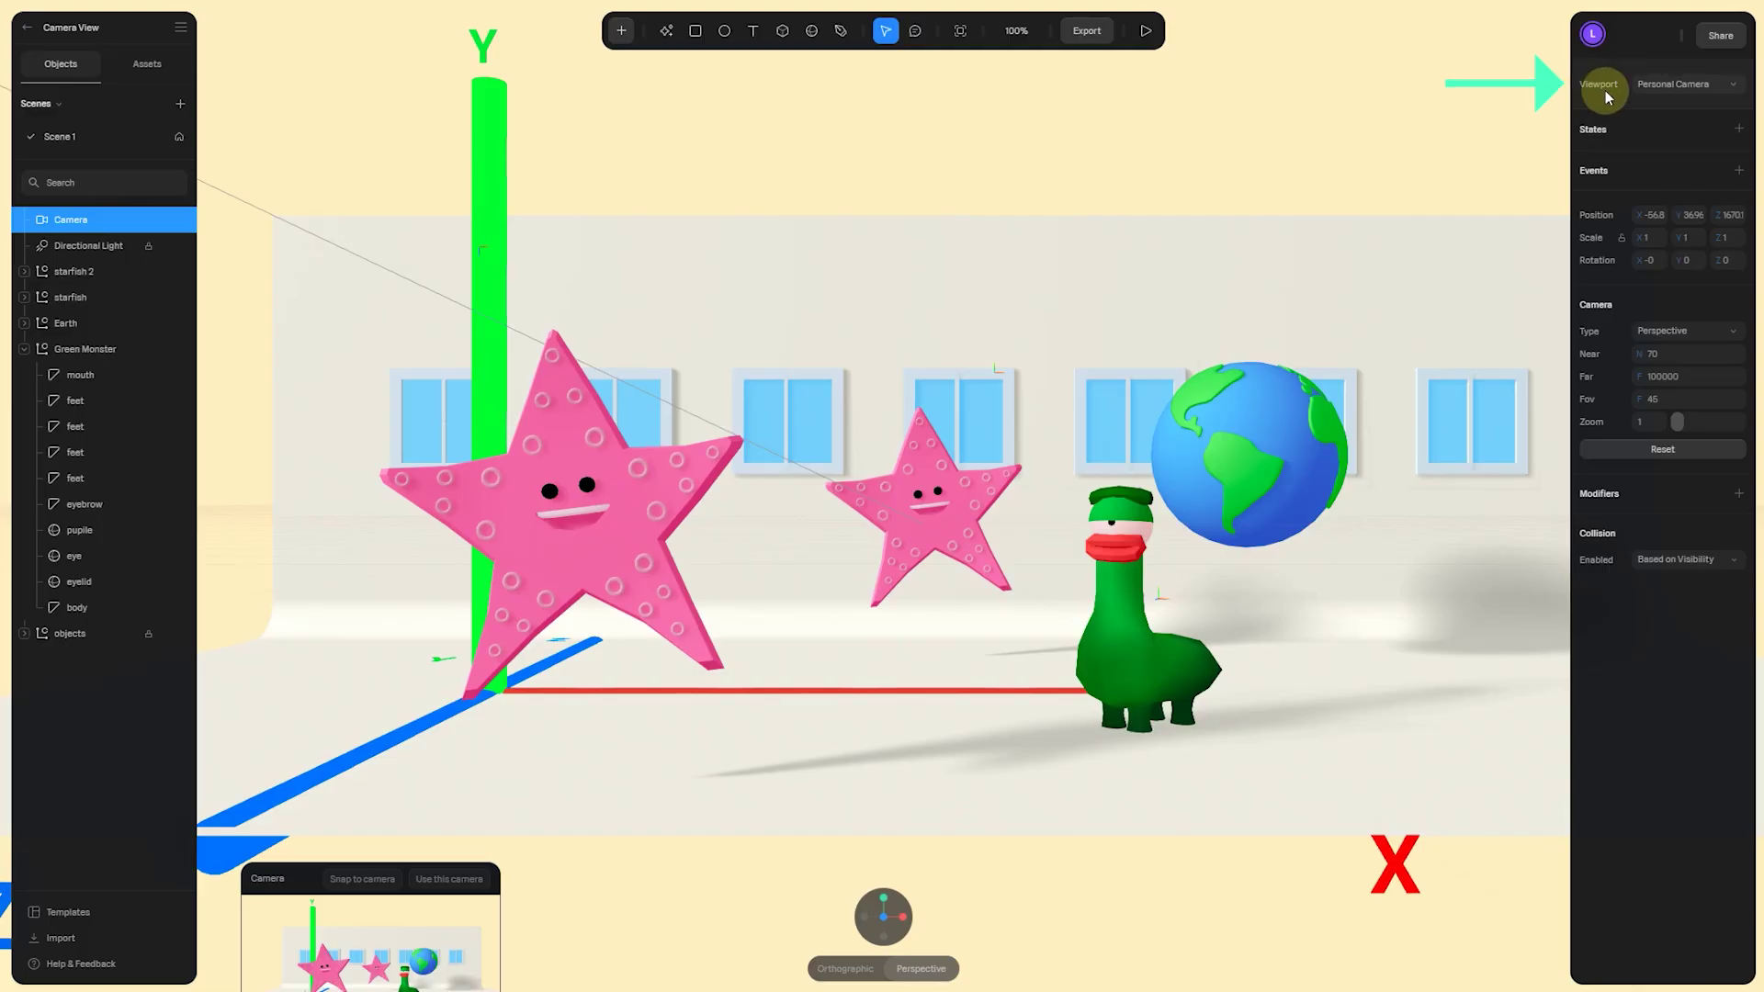
pyautogui.click(1649, 85)
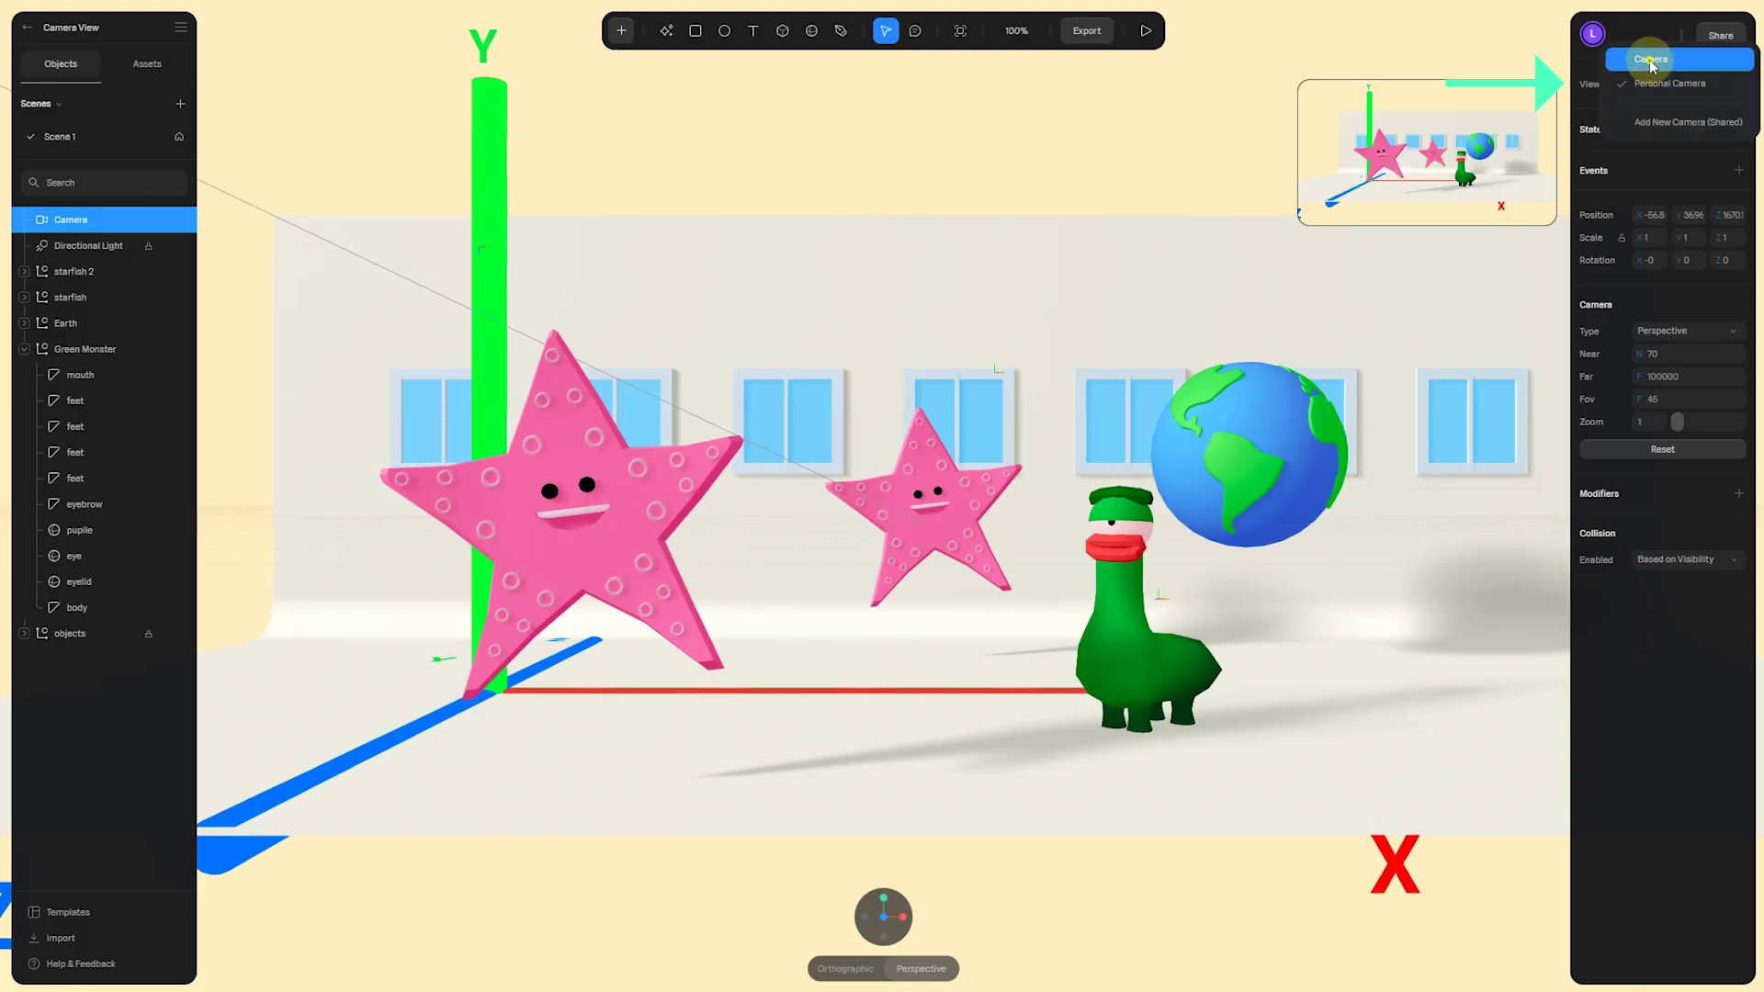
pyautogui.click(1651, 61)
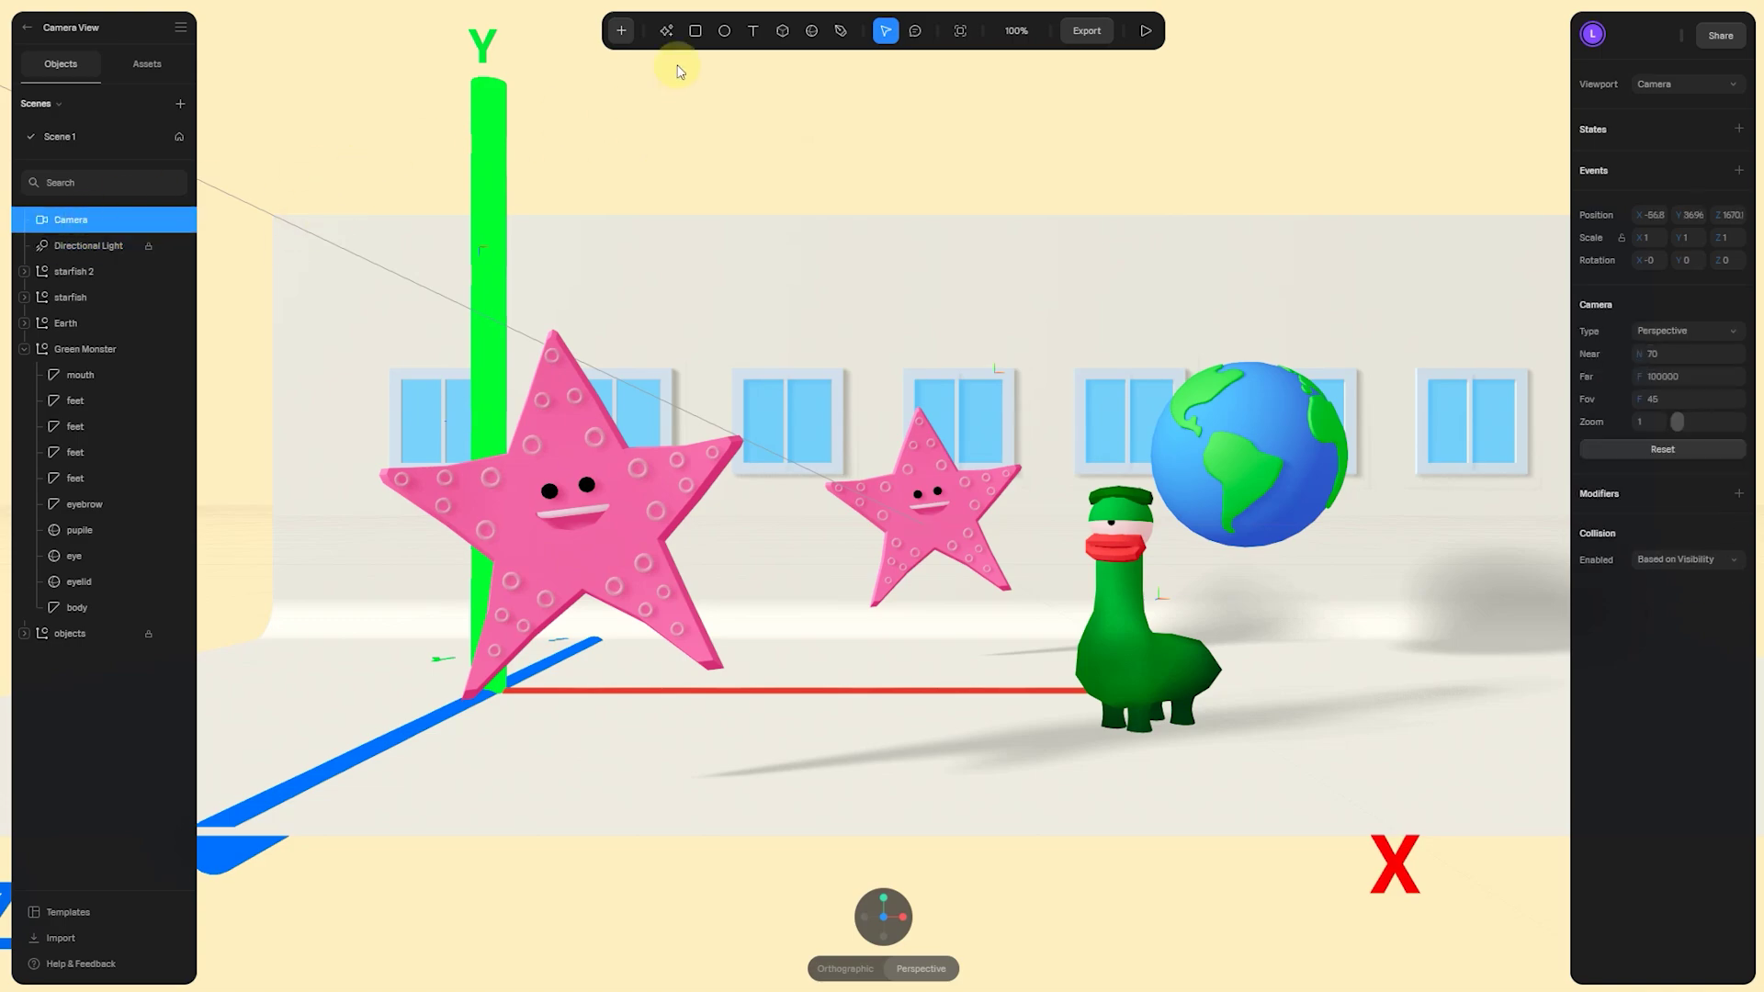
# - Add a second camera and make it the camera used by the viewport
pyautogui.click(621, 30)
pyautogui.click(699, 380)
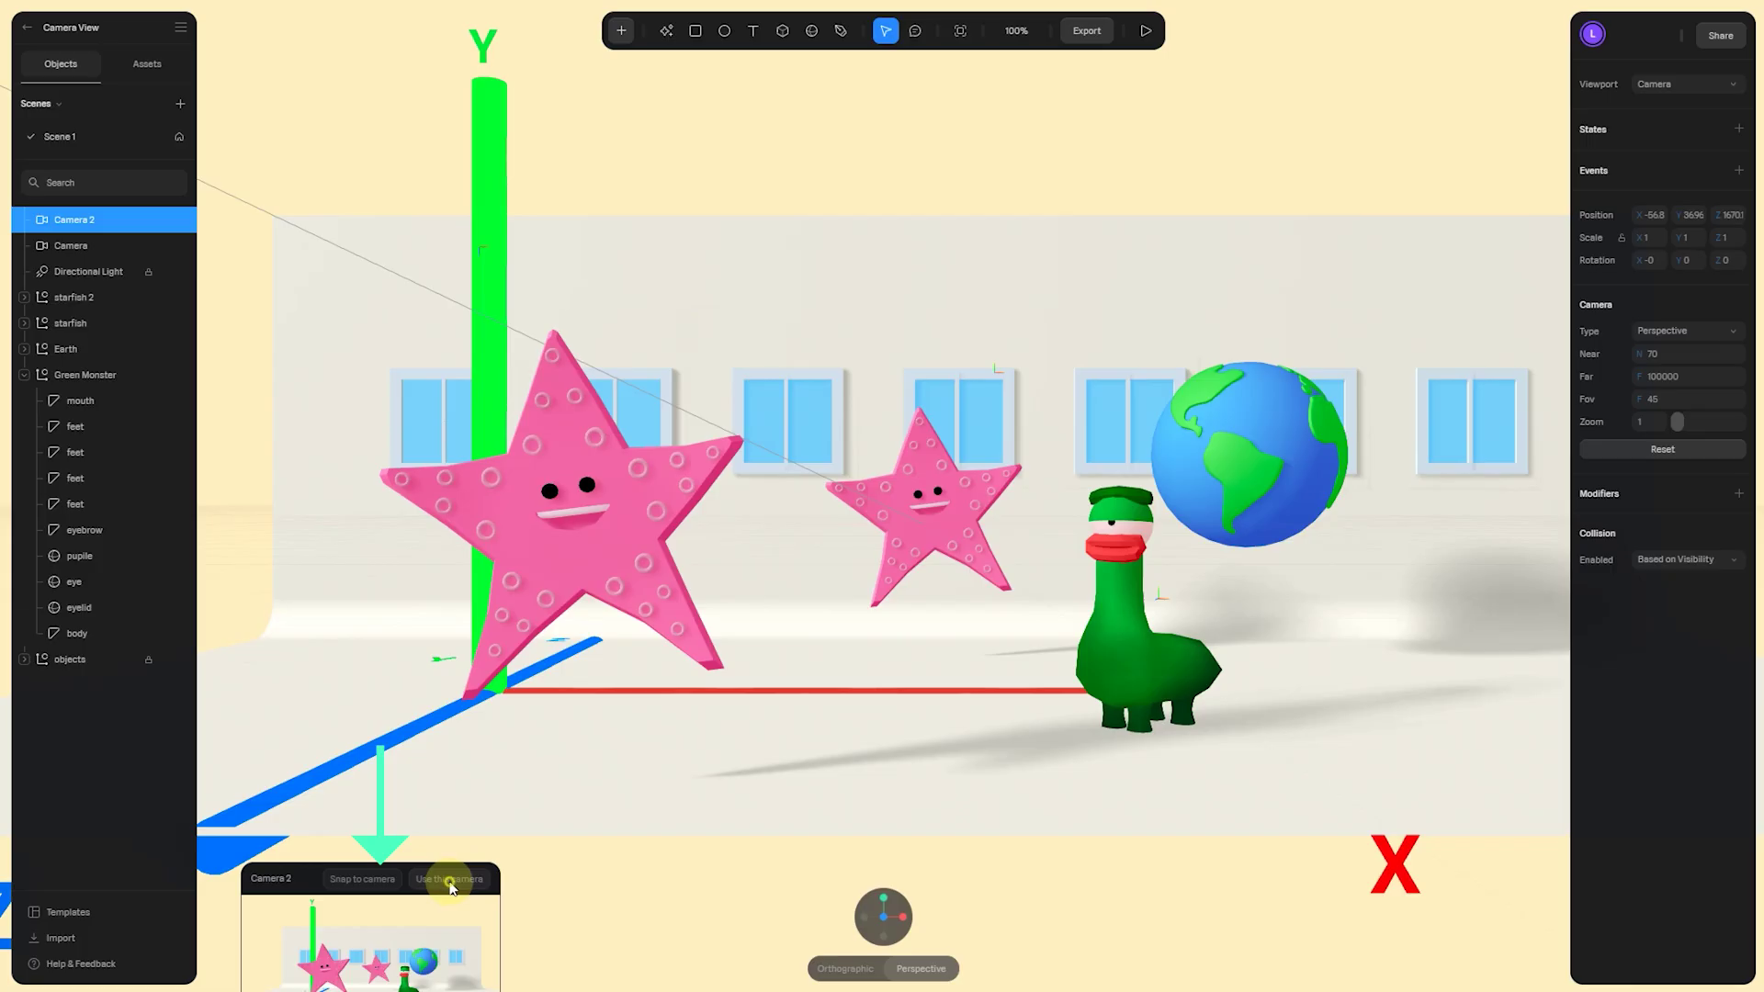
pyautogui.click(446, 879)
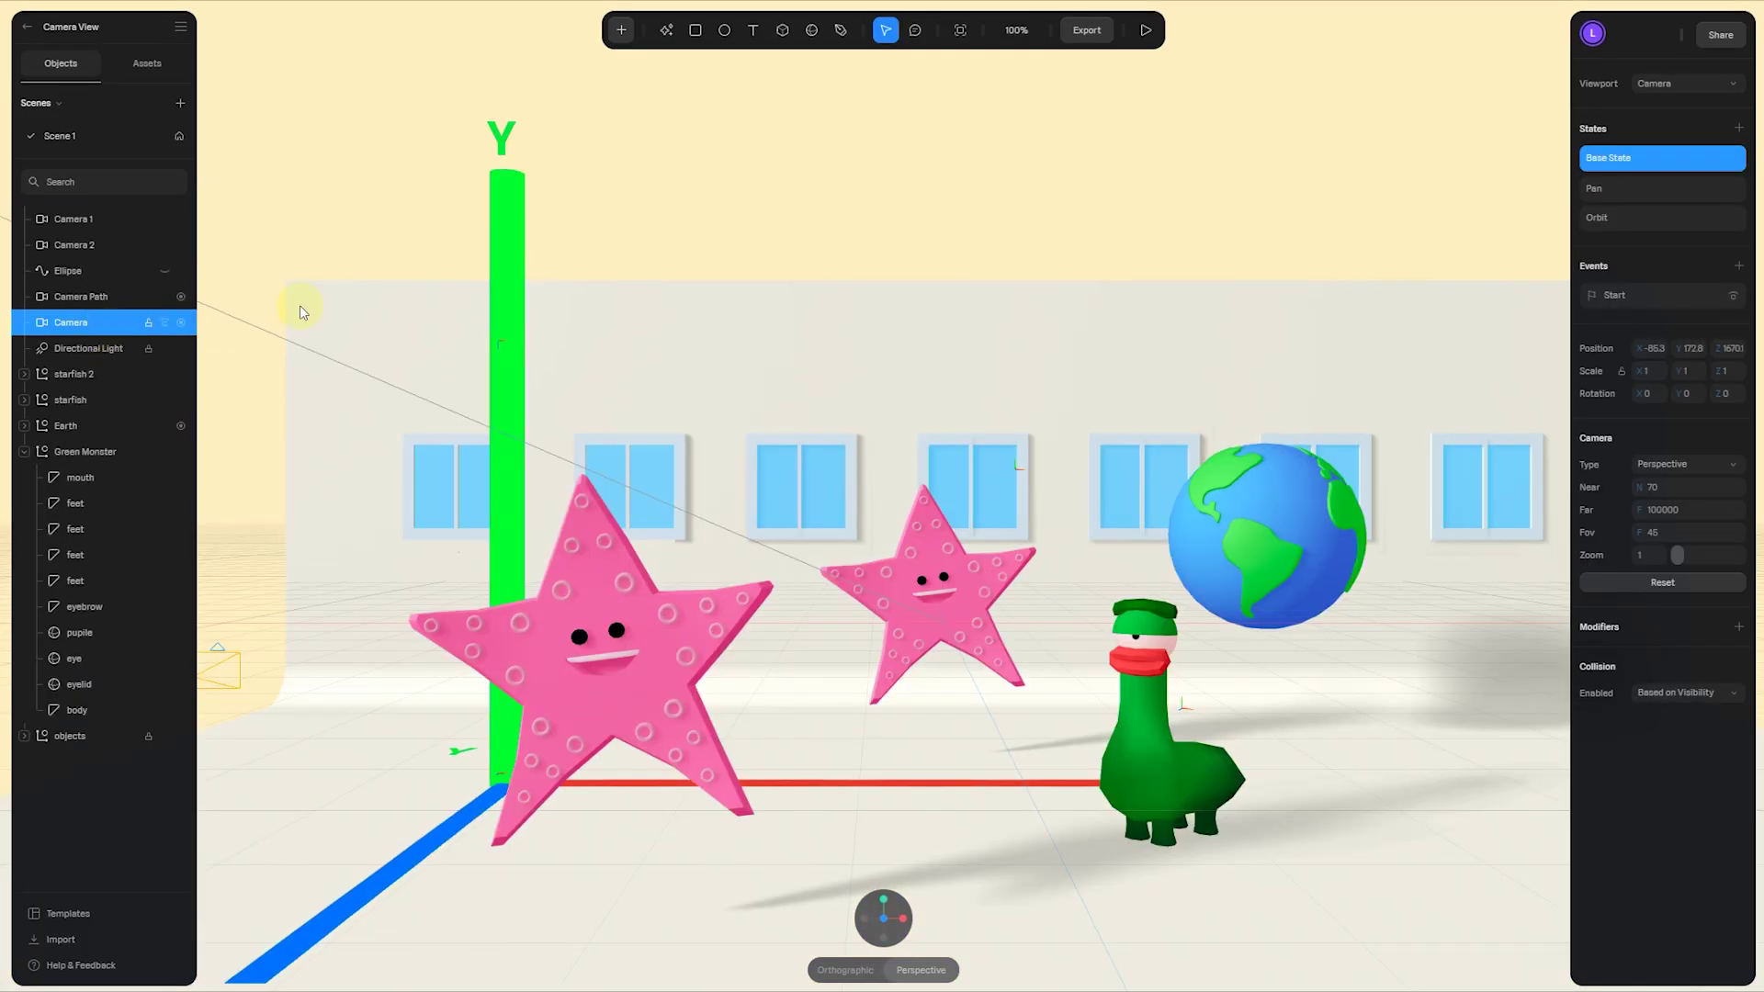
# - View the Camera's Pan and Orbit states, and return to its Base State
pyautogui.click(1592, 190)
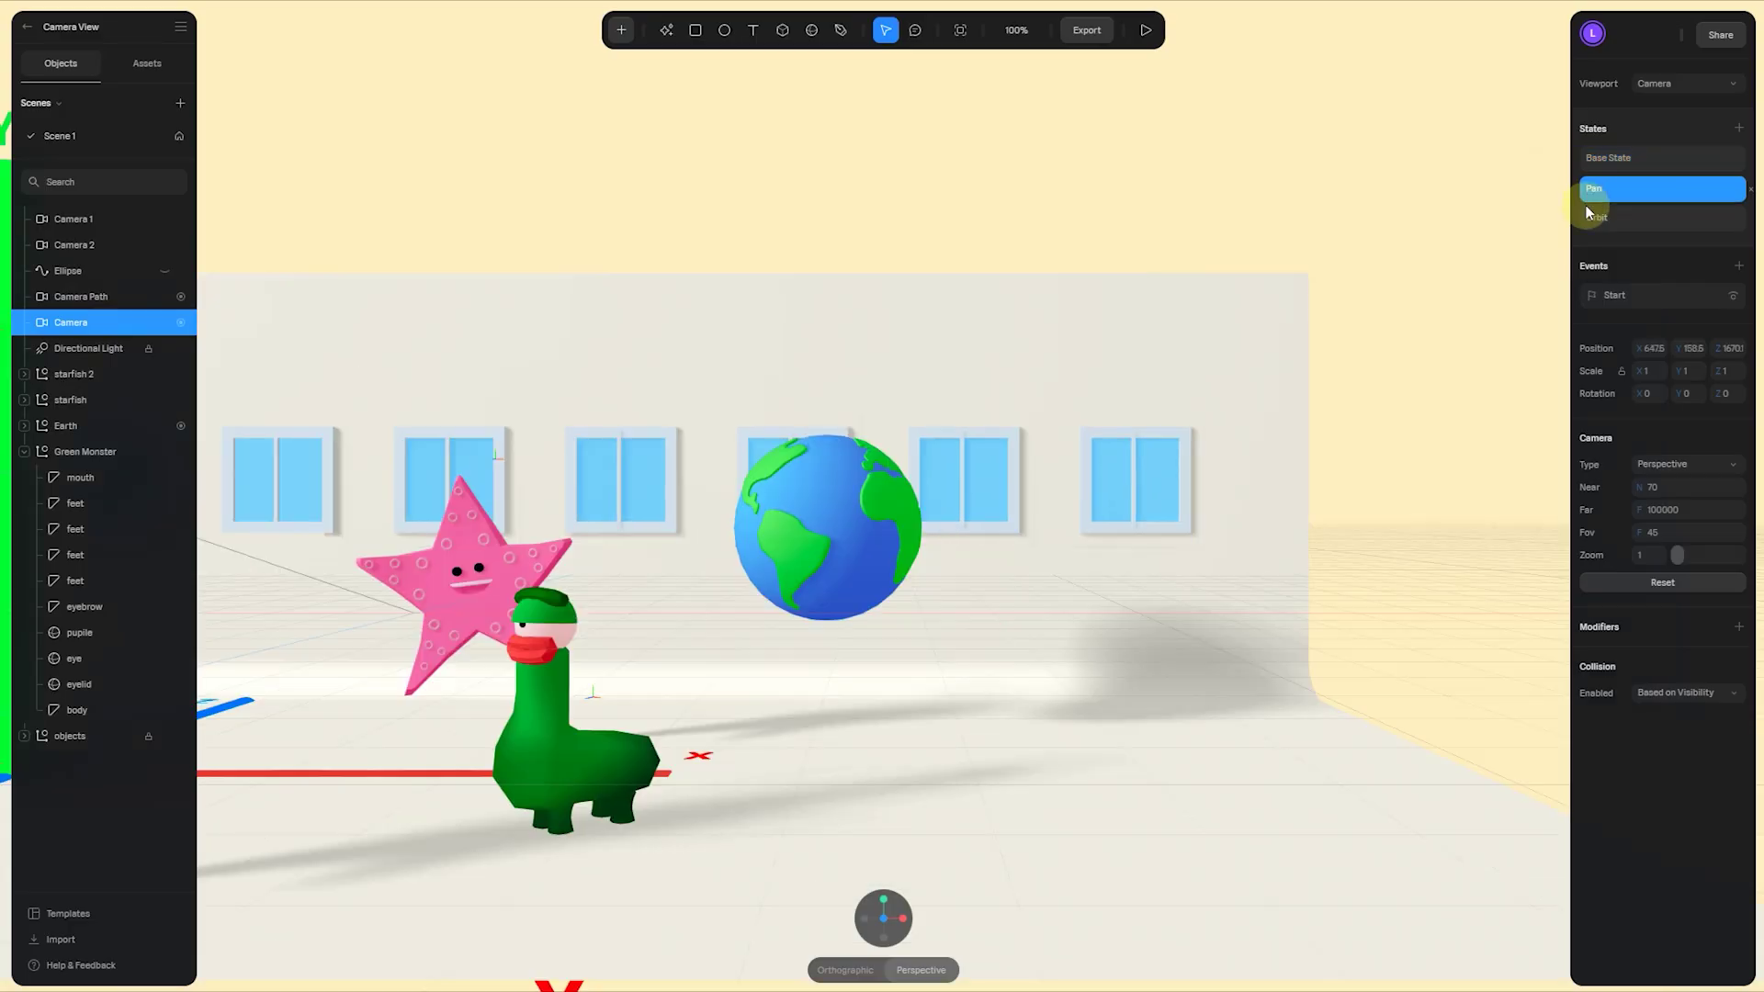
pyautogui.click(1602, 219)
pyautogui.click(1587, 163)
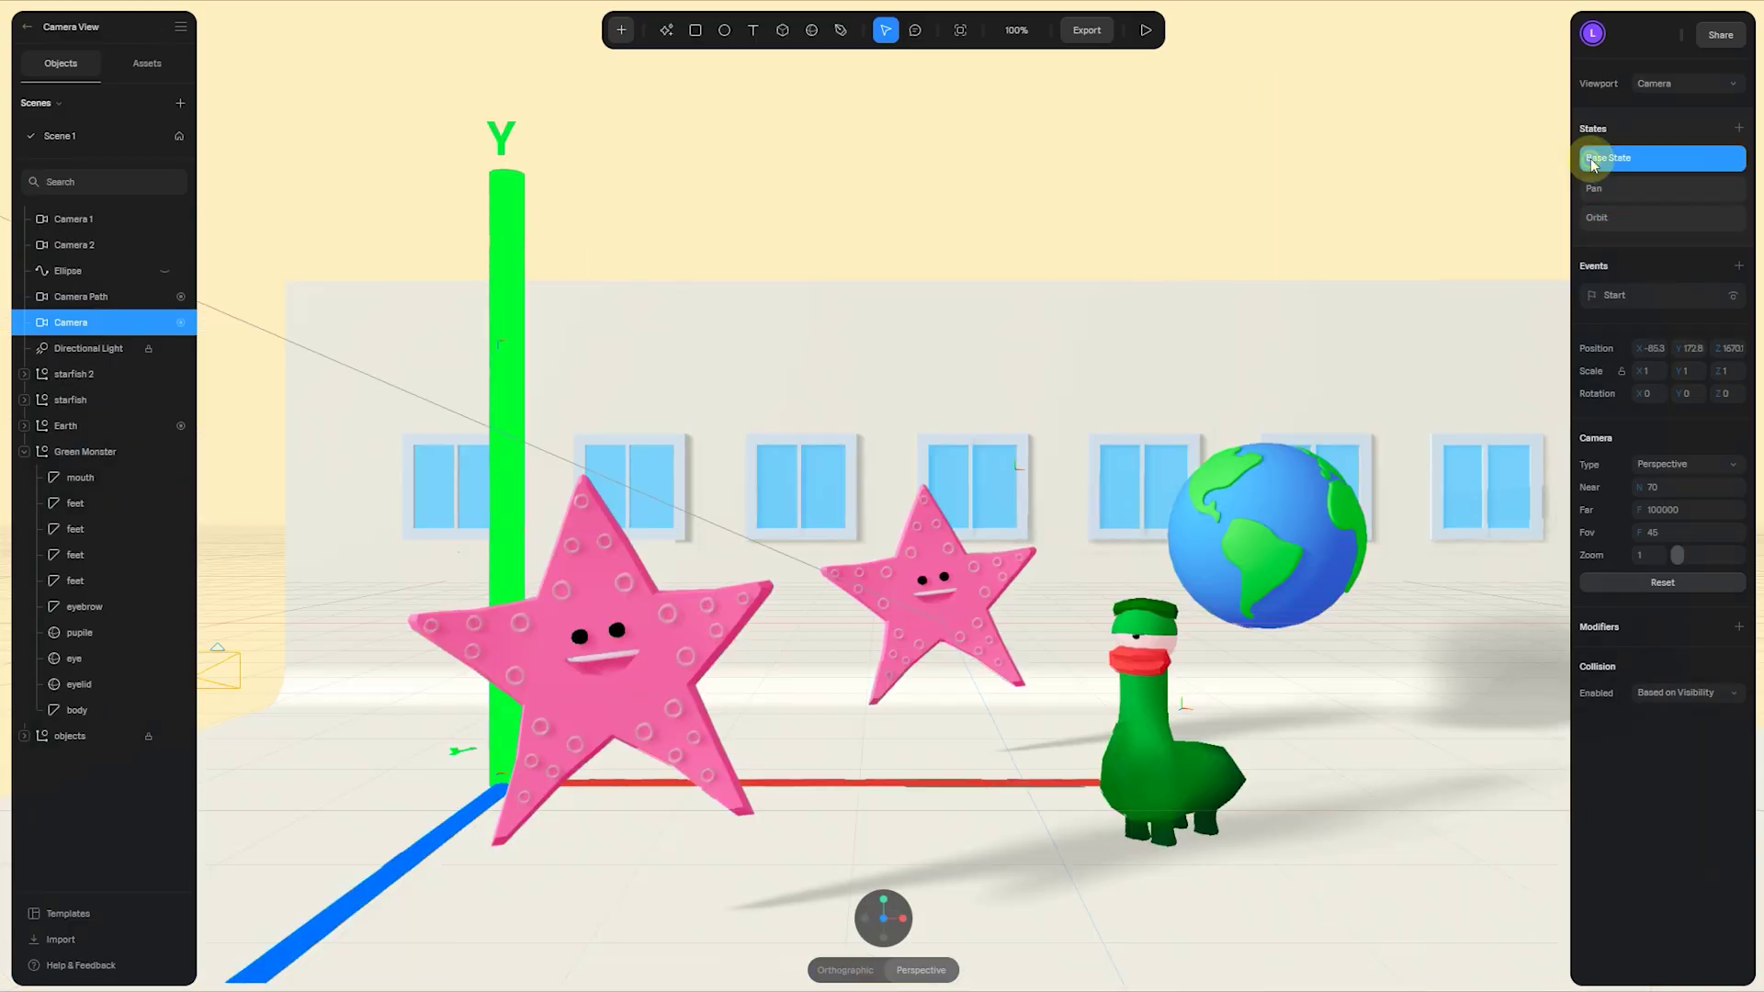
# - Play the scene to watch the camera animation, restart it once, and exit the preview
pyautogui.click(1145, 37)
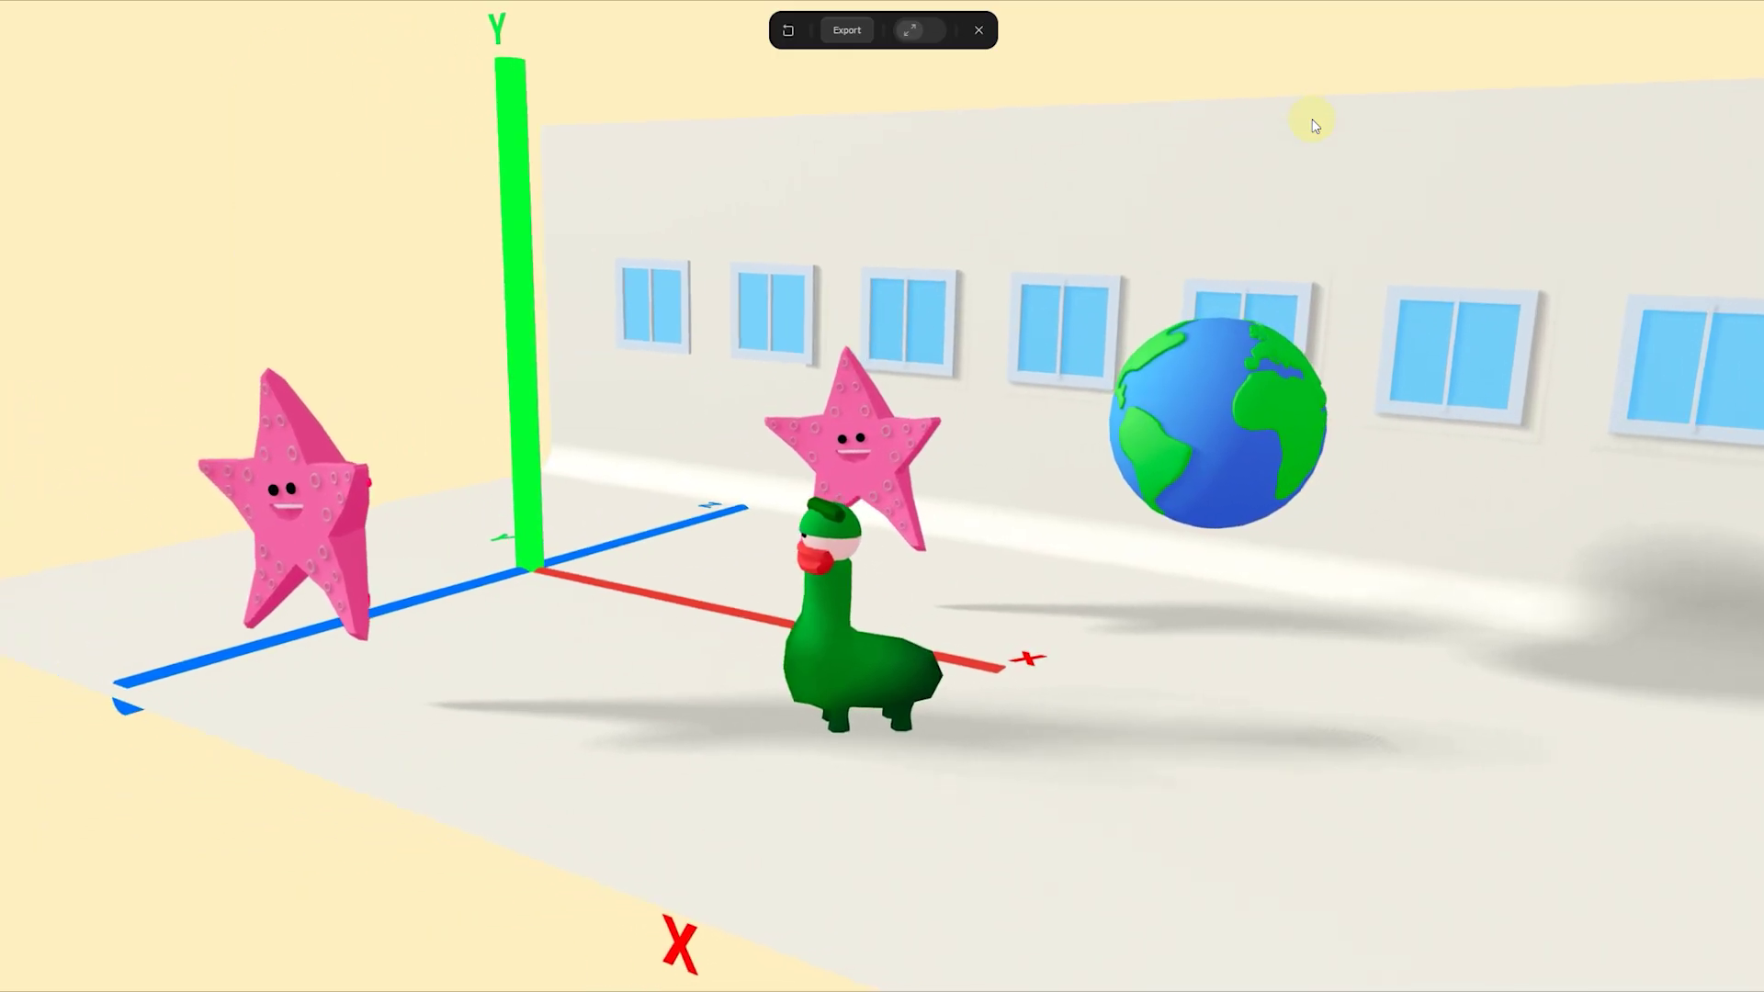
pyautogui.click(787, 33)
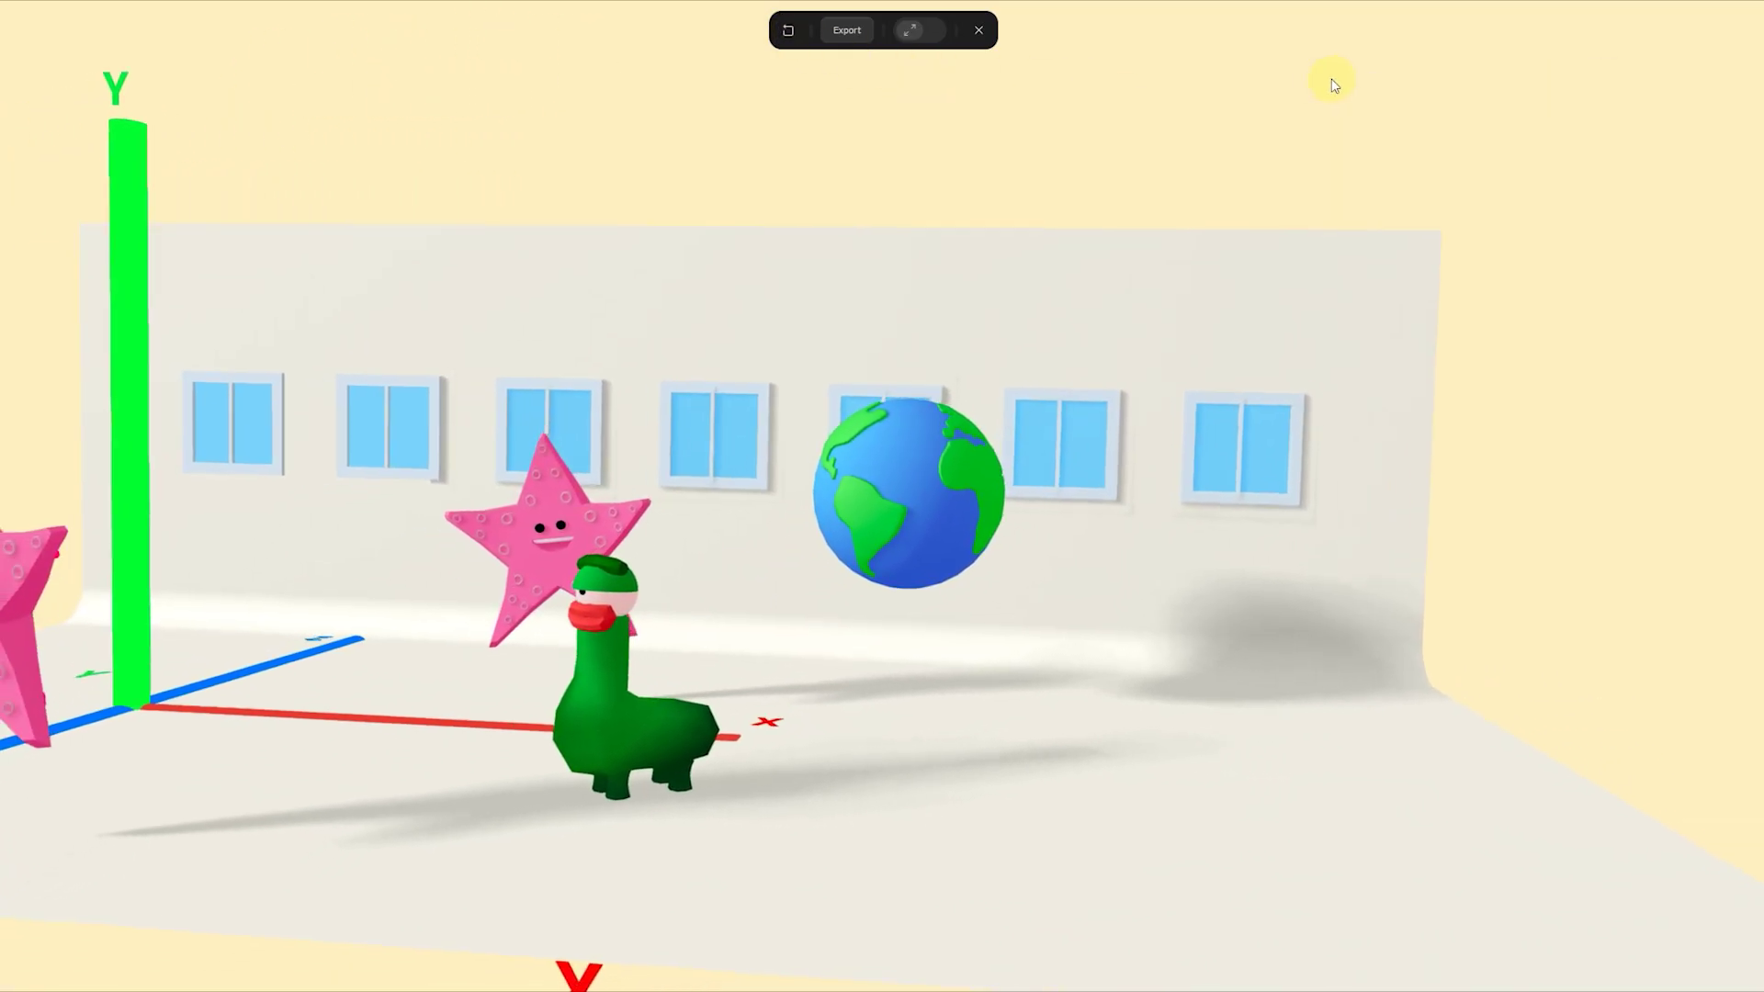
pyautogui.press('Escape')
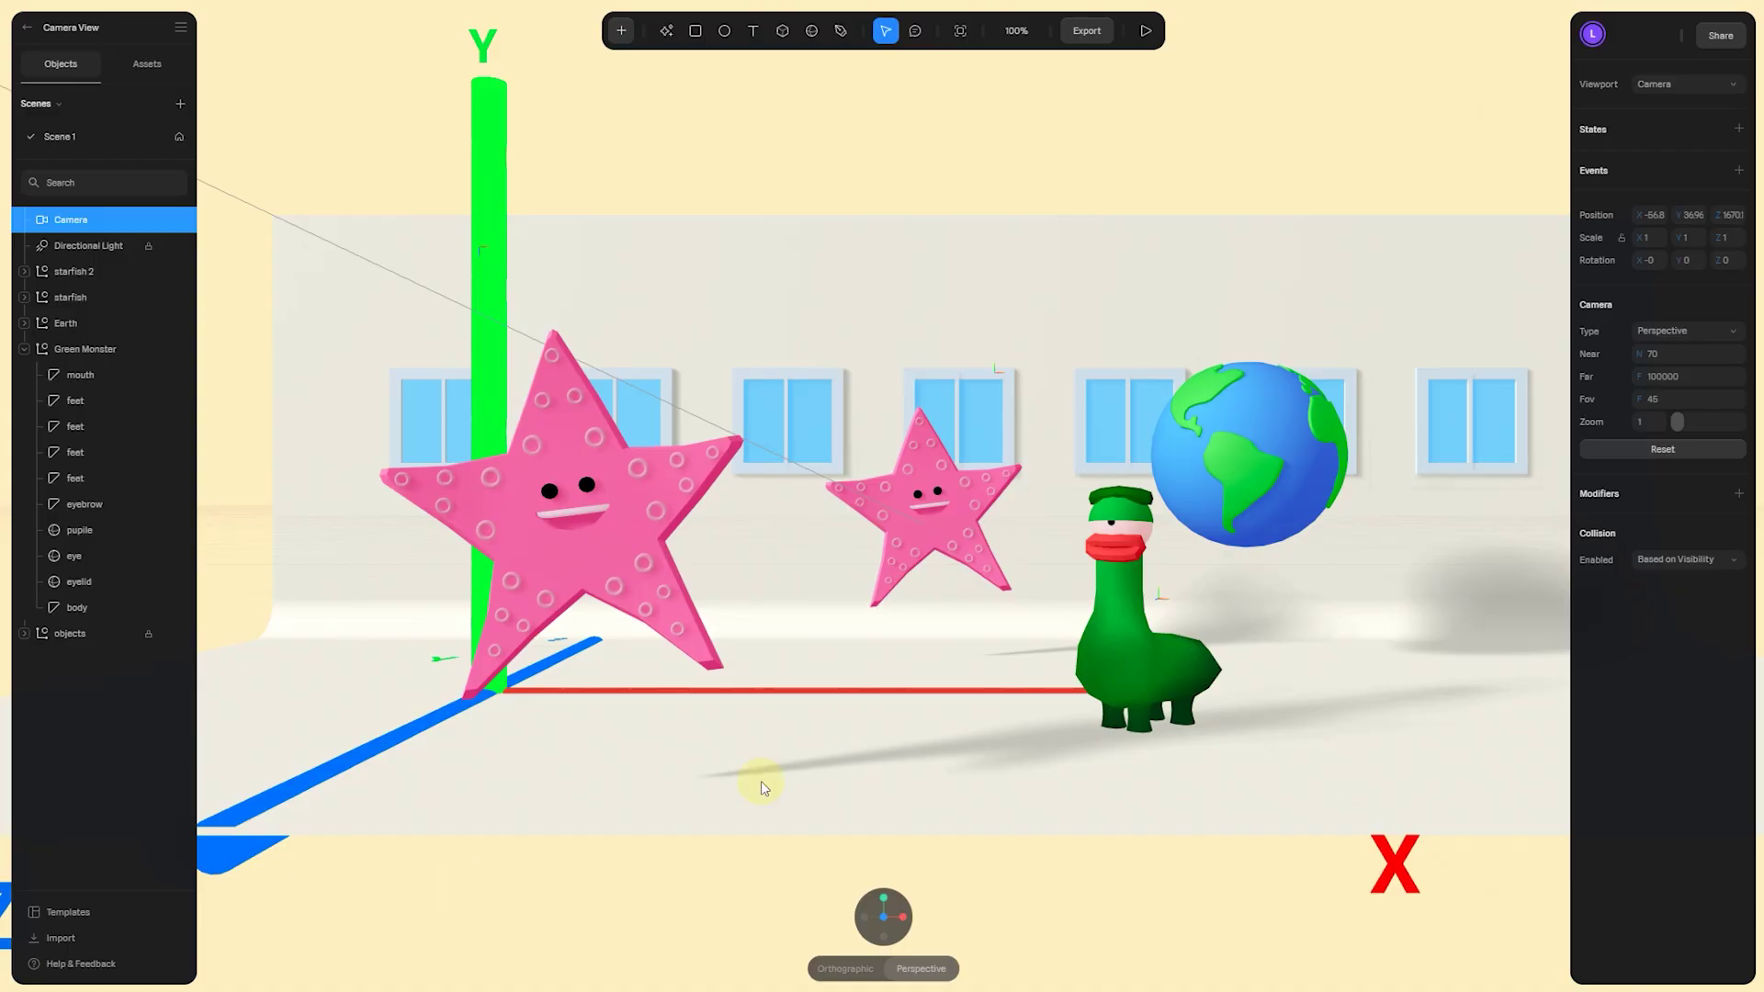
# - Add a new state to the Camera and pan its view sideways to an X position of about 274
pyautogui.click(1739, 129)
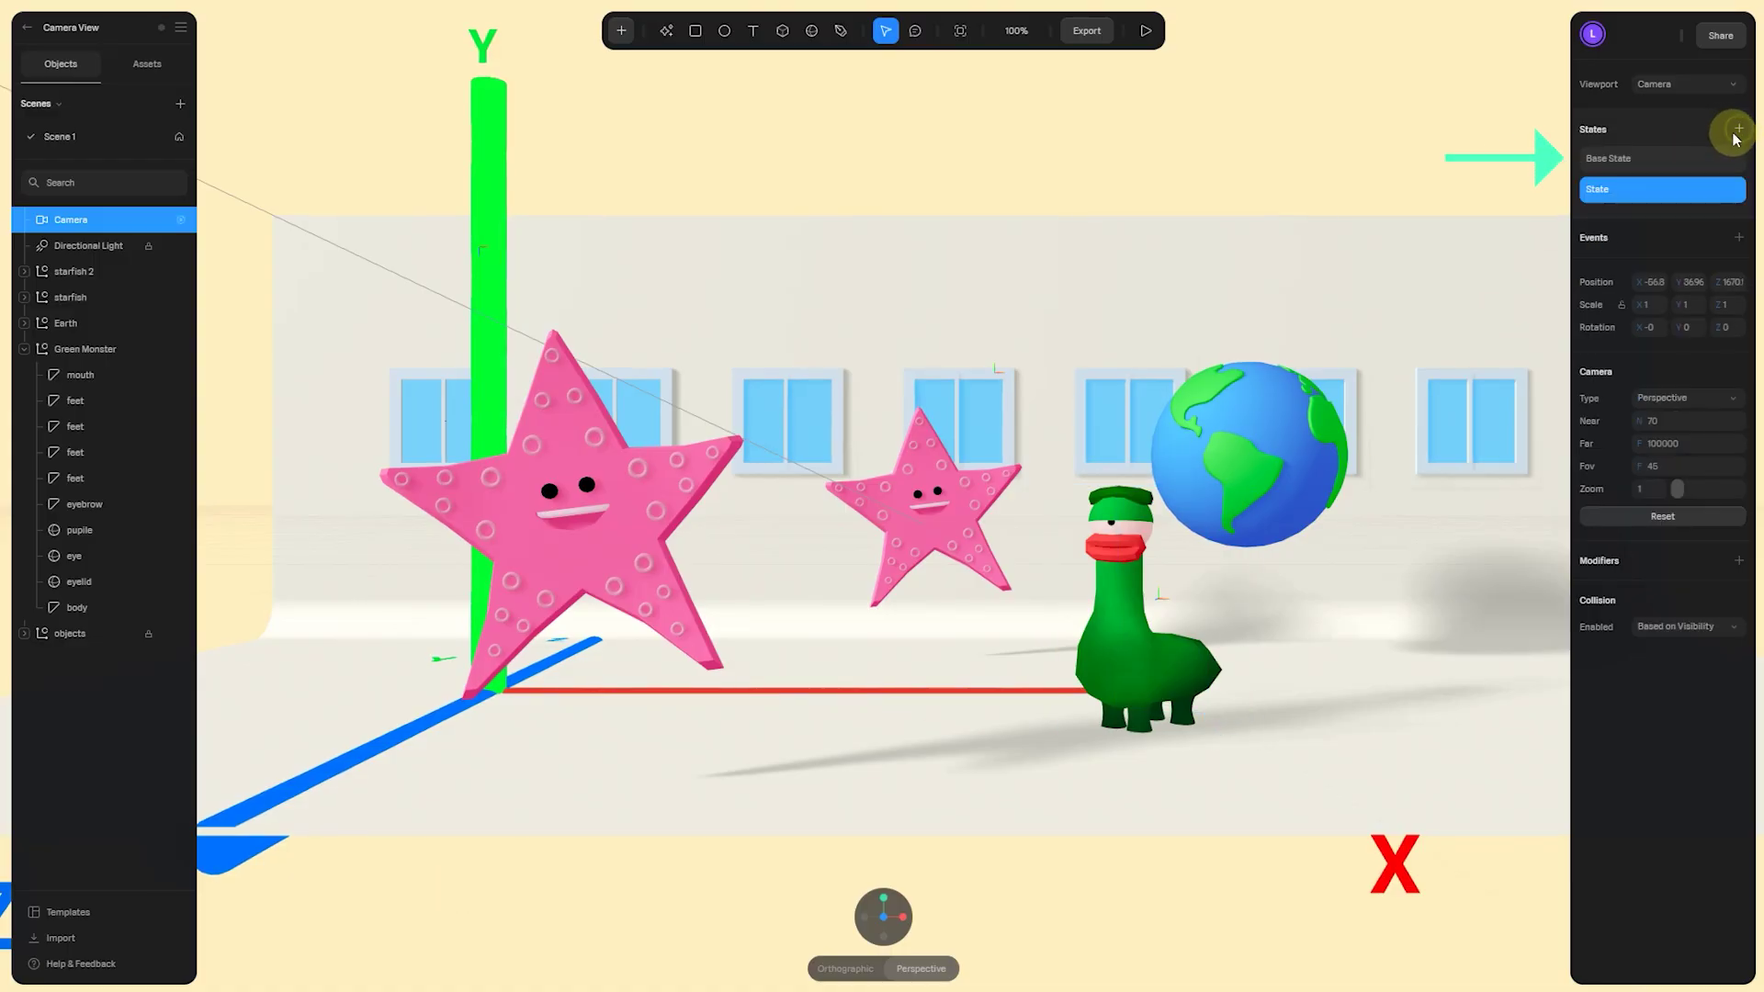
pyautogui.click(1686, 160)
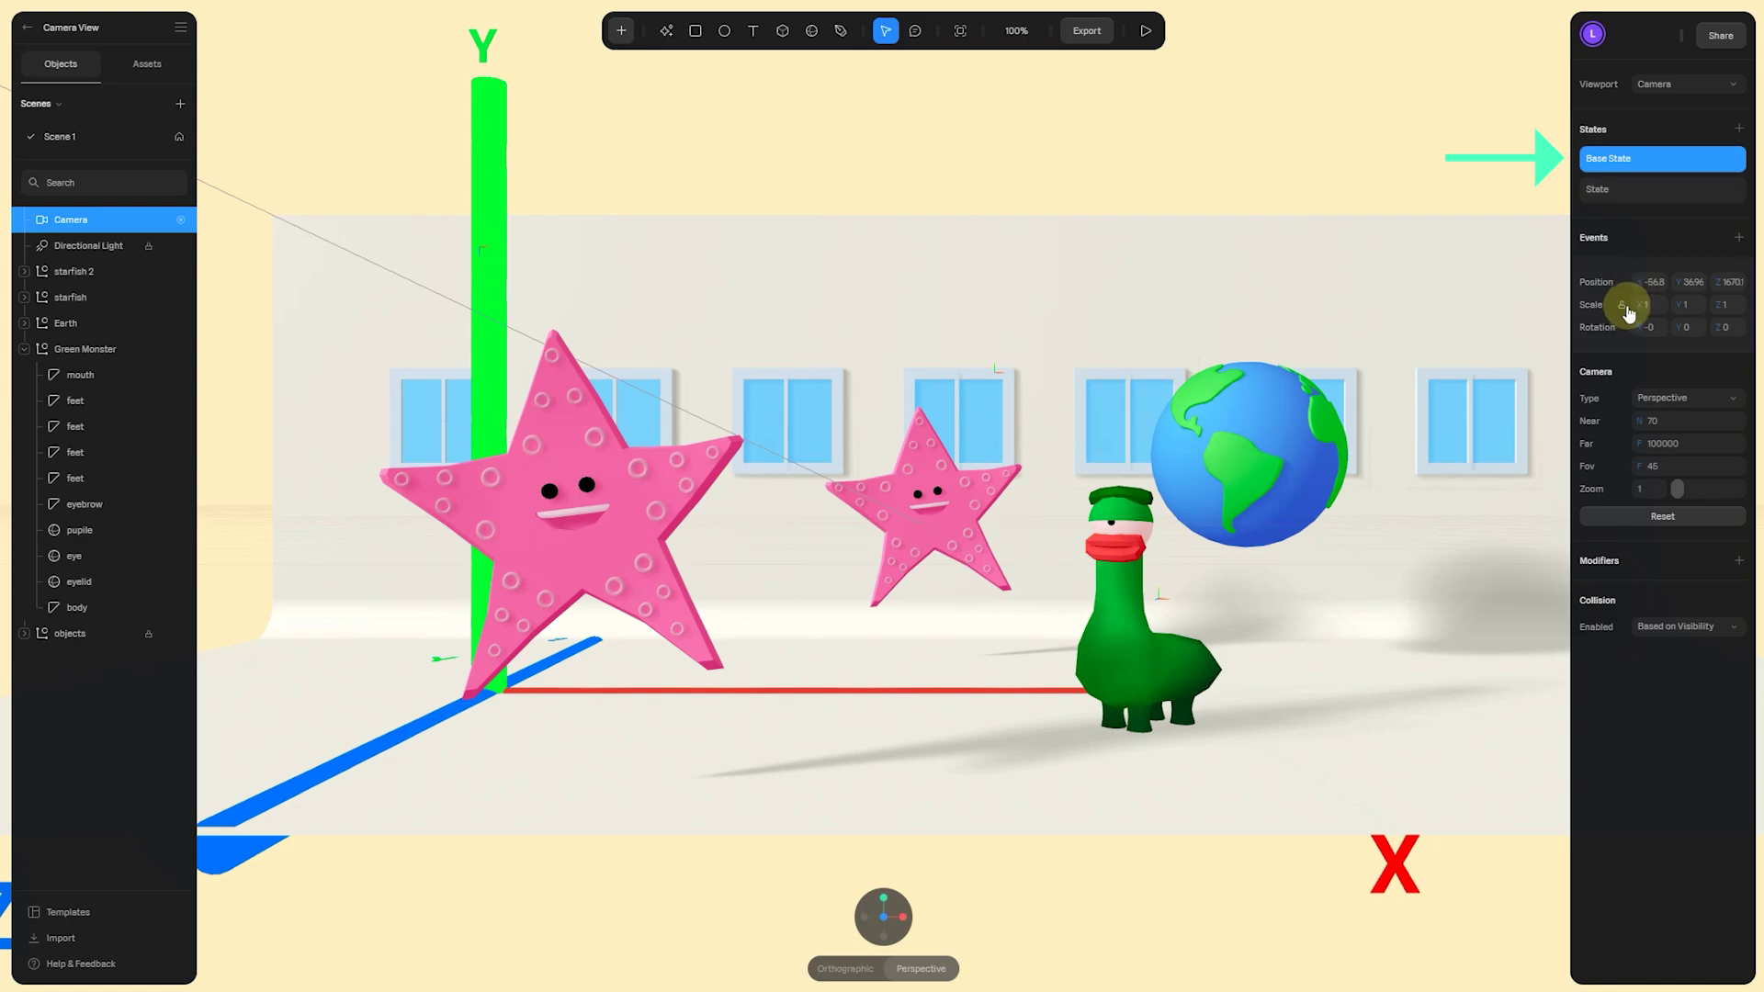
pyautogui.moveTo(884, 919)
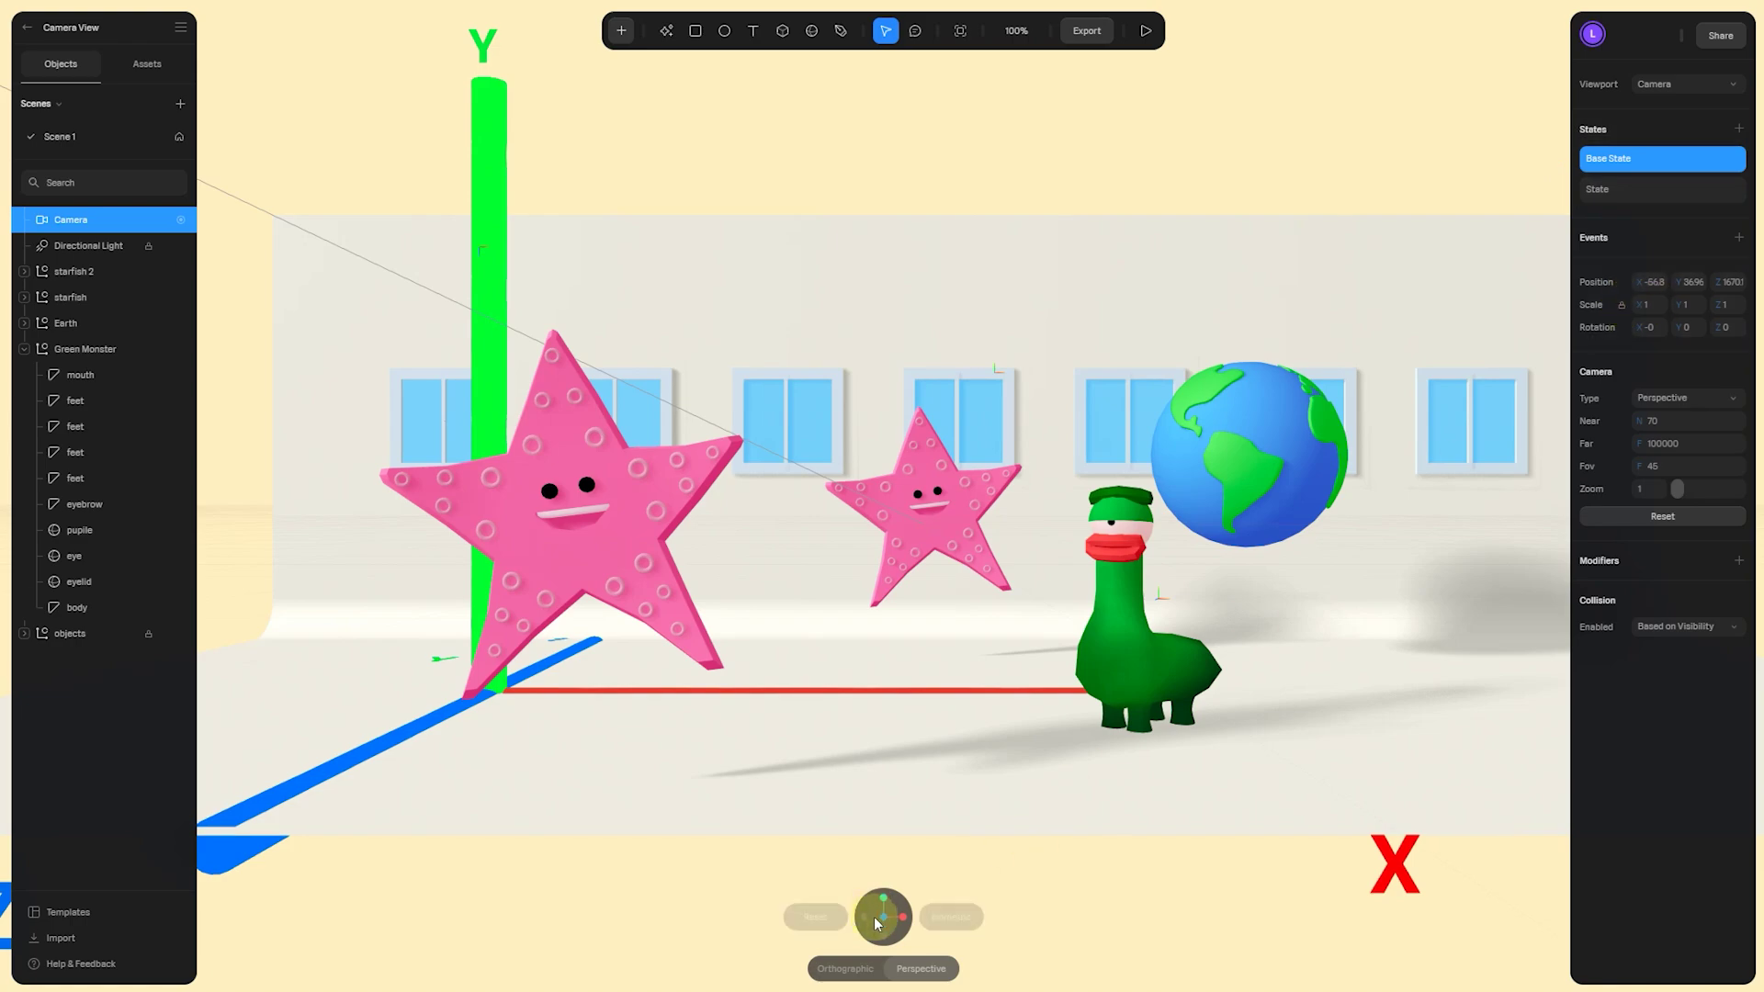
pyautogui.click(1641, 194)
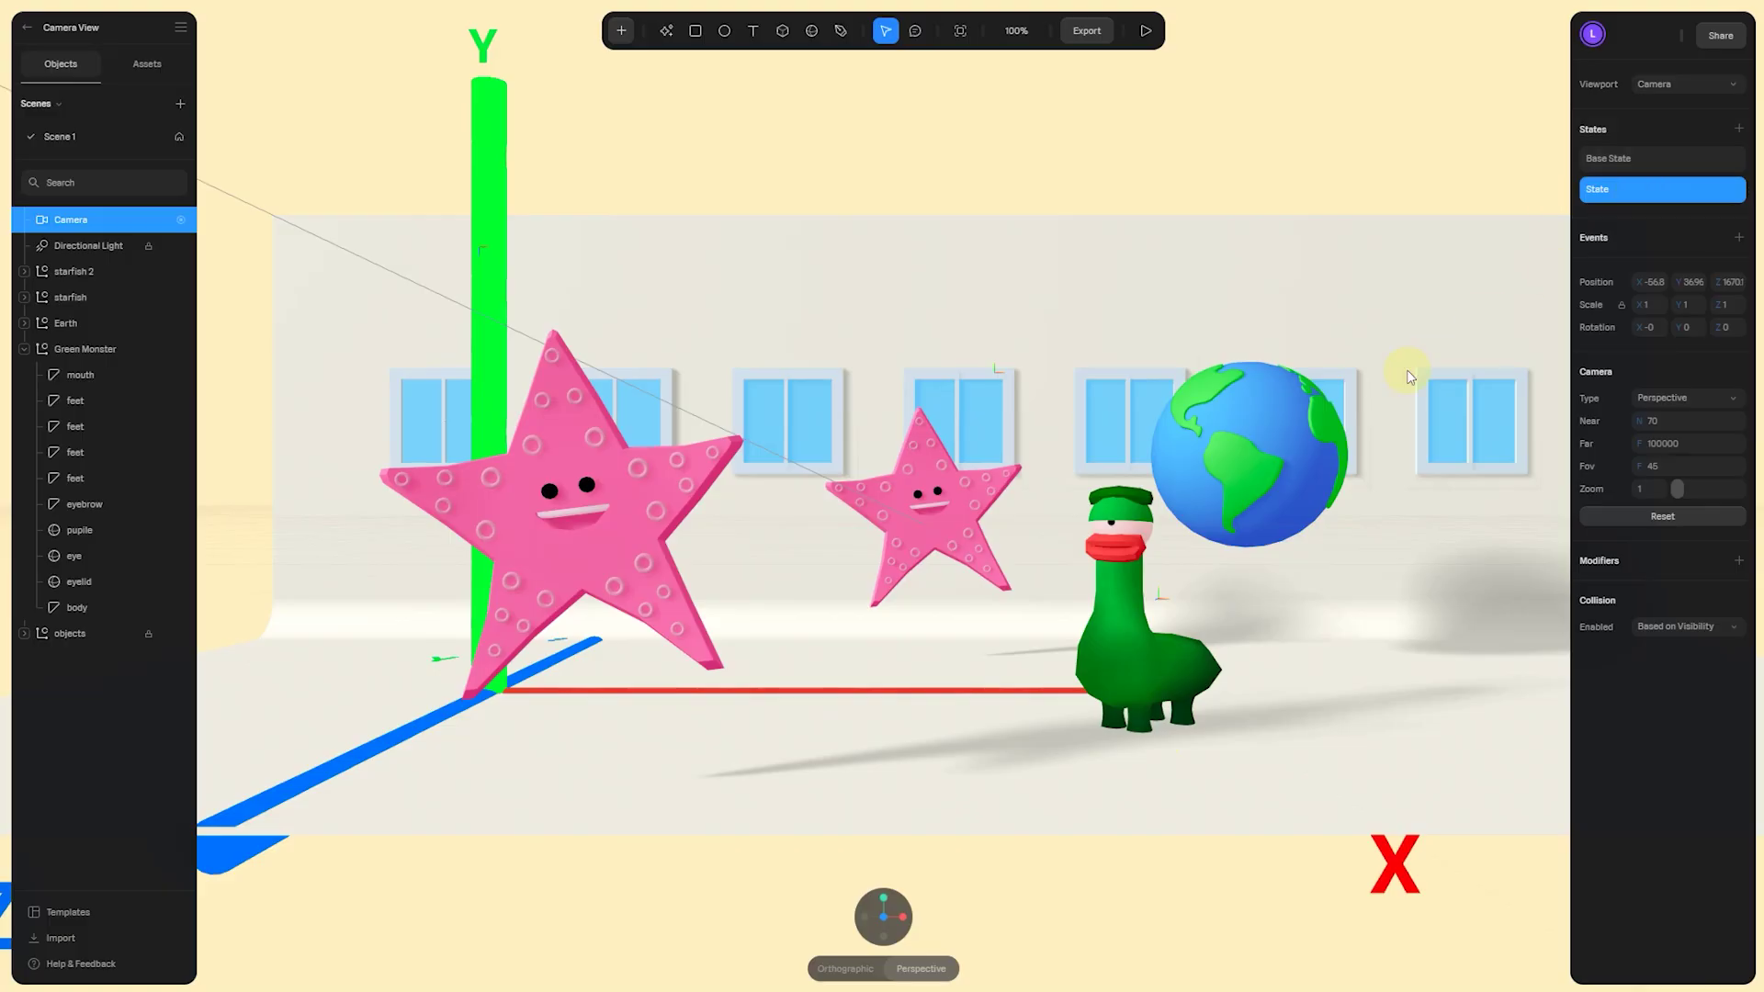
pyautogui.moveTo(1397, 524); pyautogui.dragTo(1168, 529, button='middle')
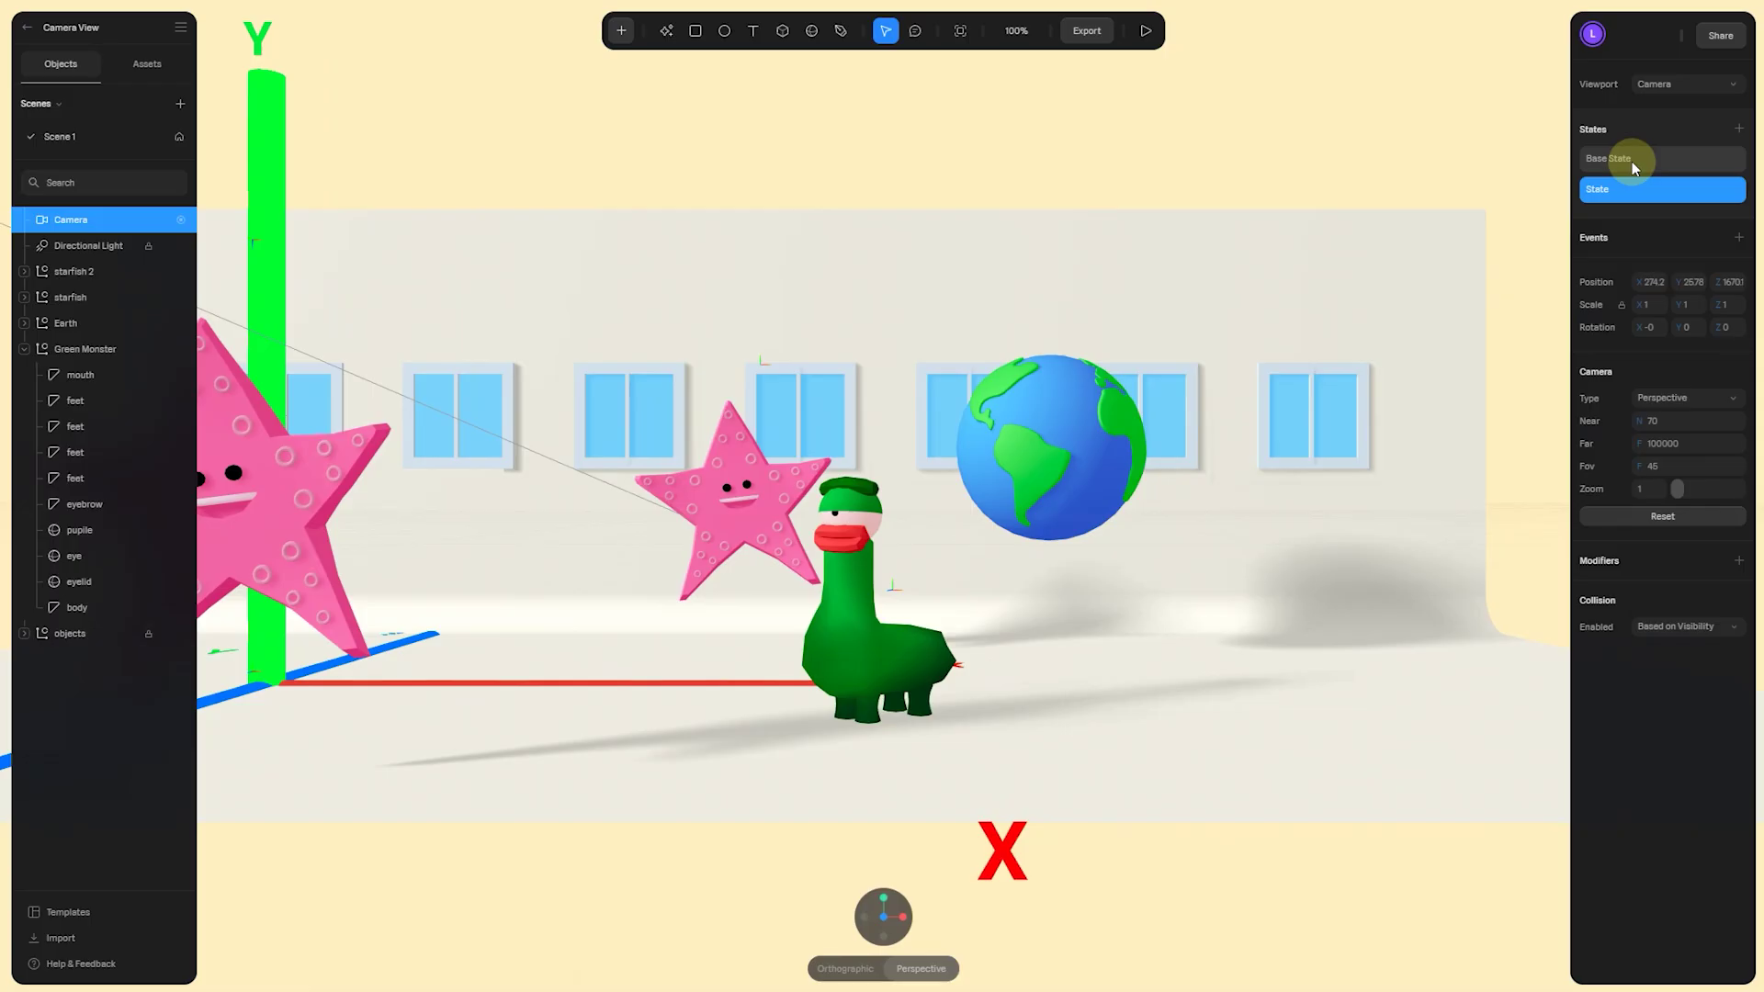
# - Add a second Camera state, orbit its view to a Y rotation of about 28 degrees, and return to the Base State
pyautogui.click(1739, 129)
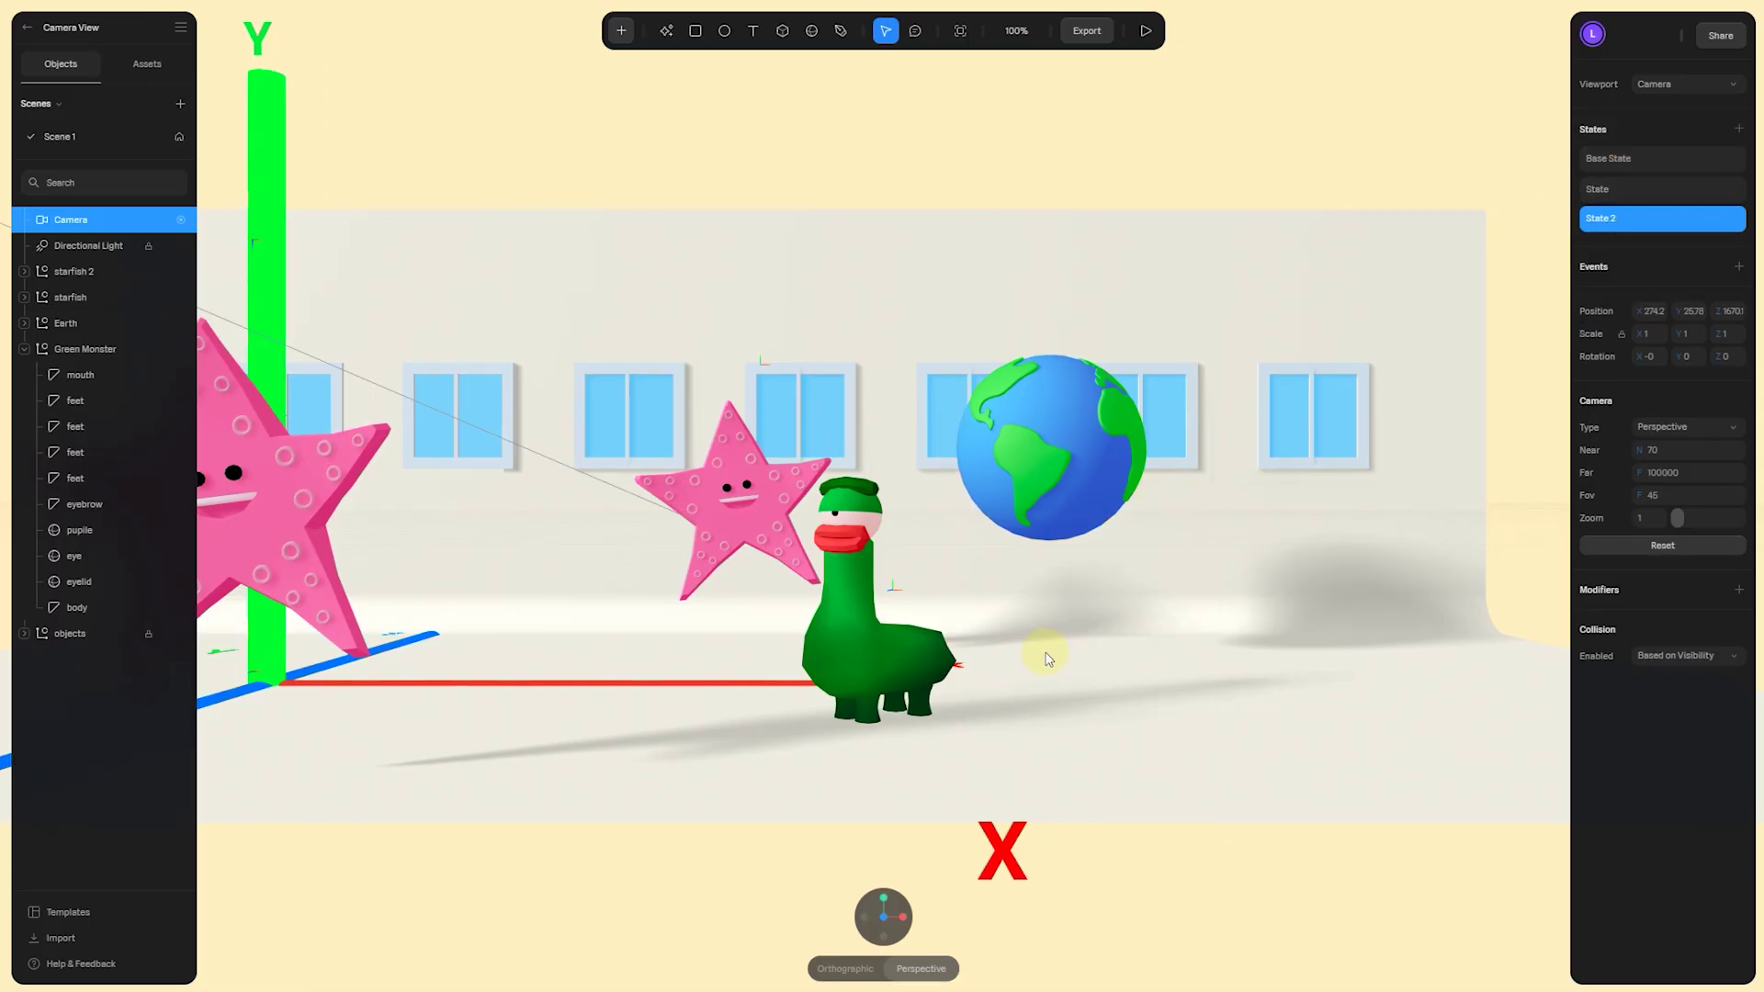
pyautogui.moveTo(1047, 659); pyautogui.dragTo(1232, 617)
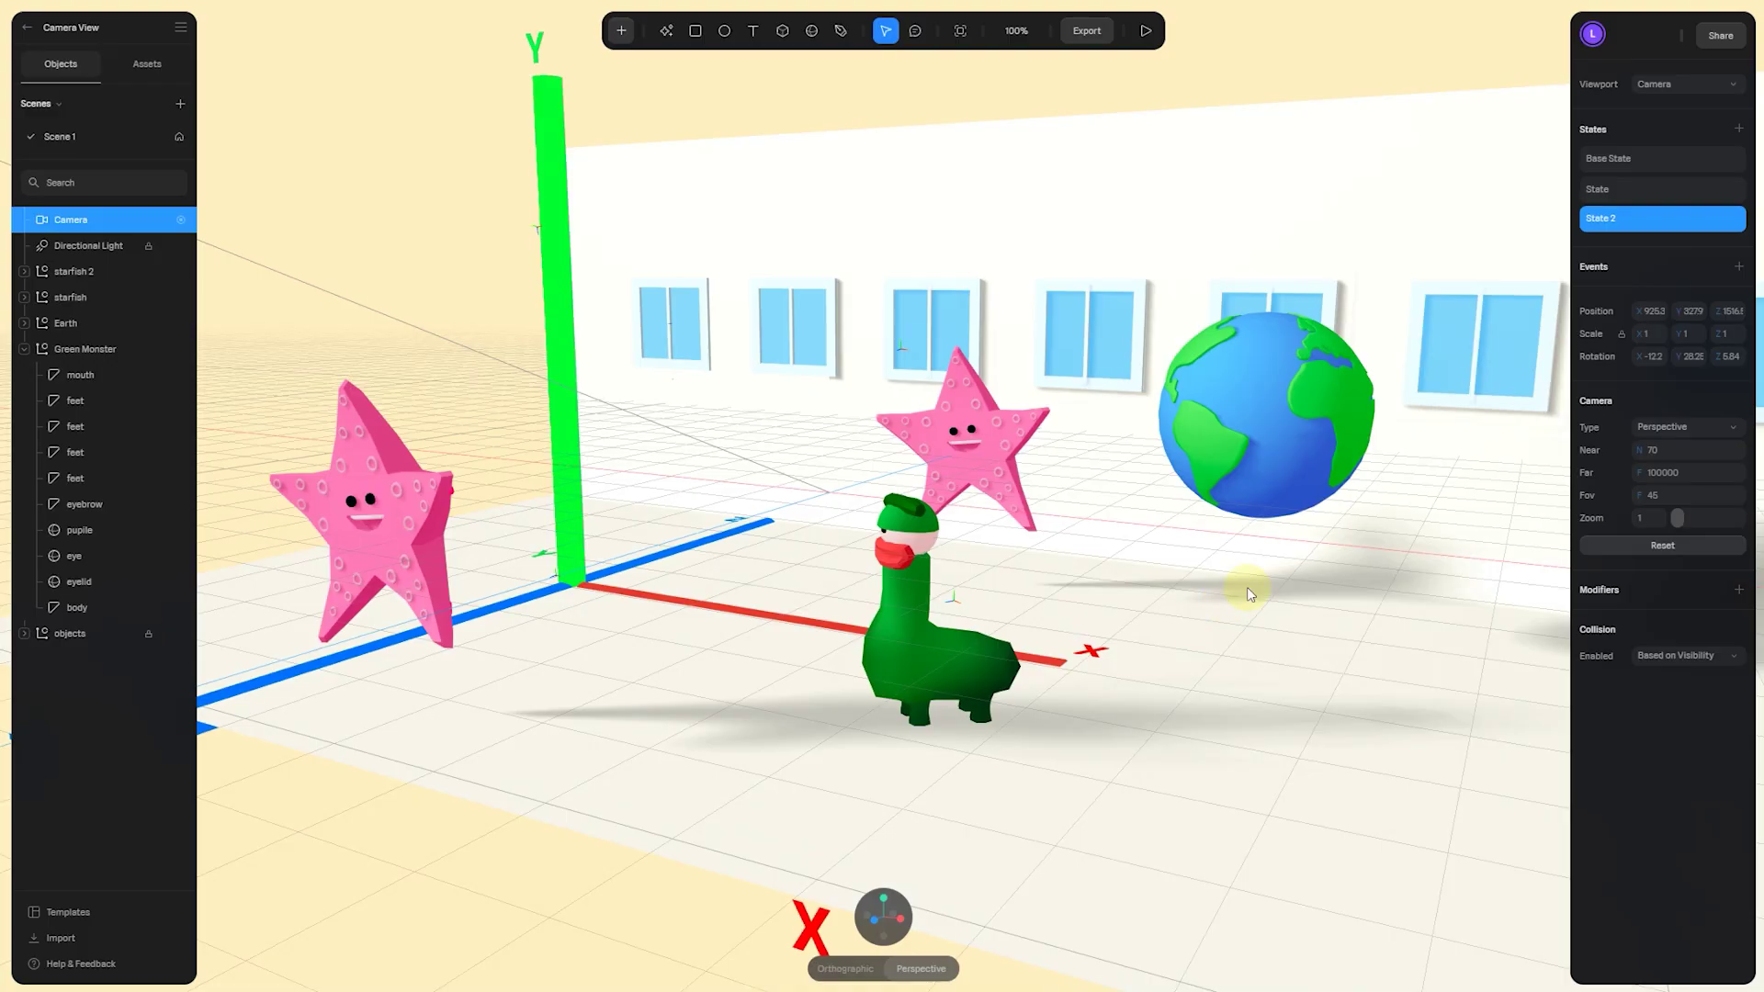
pyautogui.click(1623, 161)
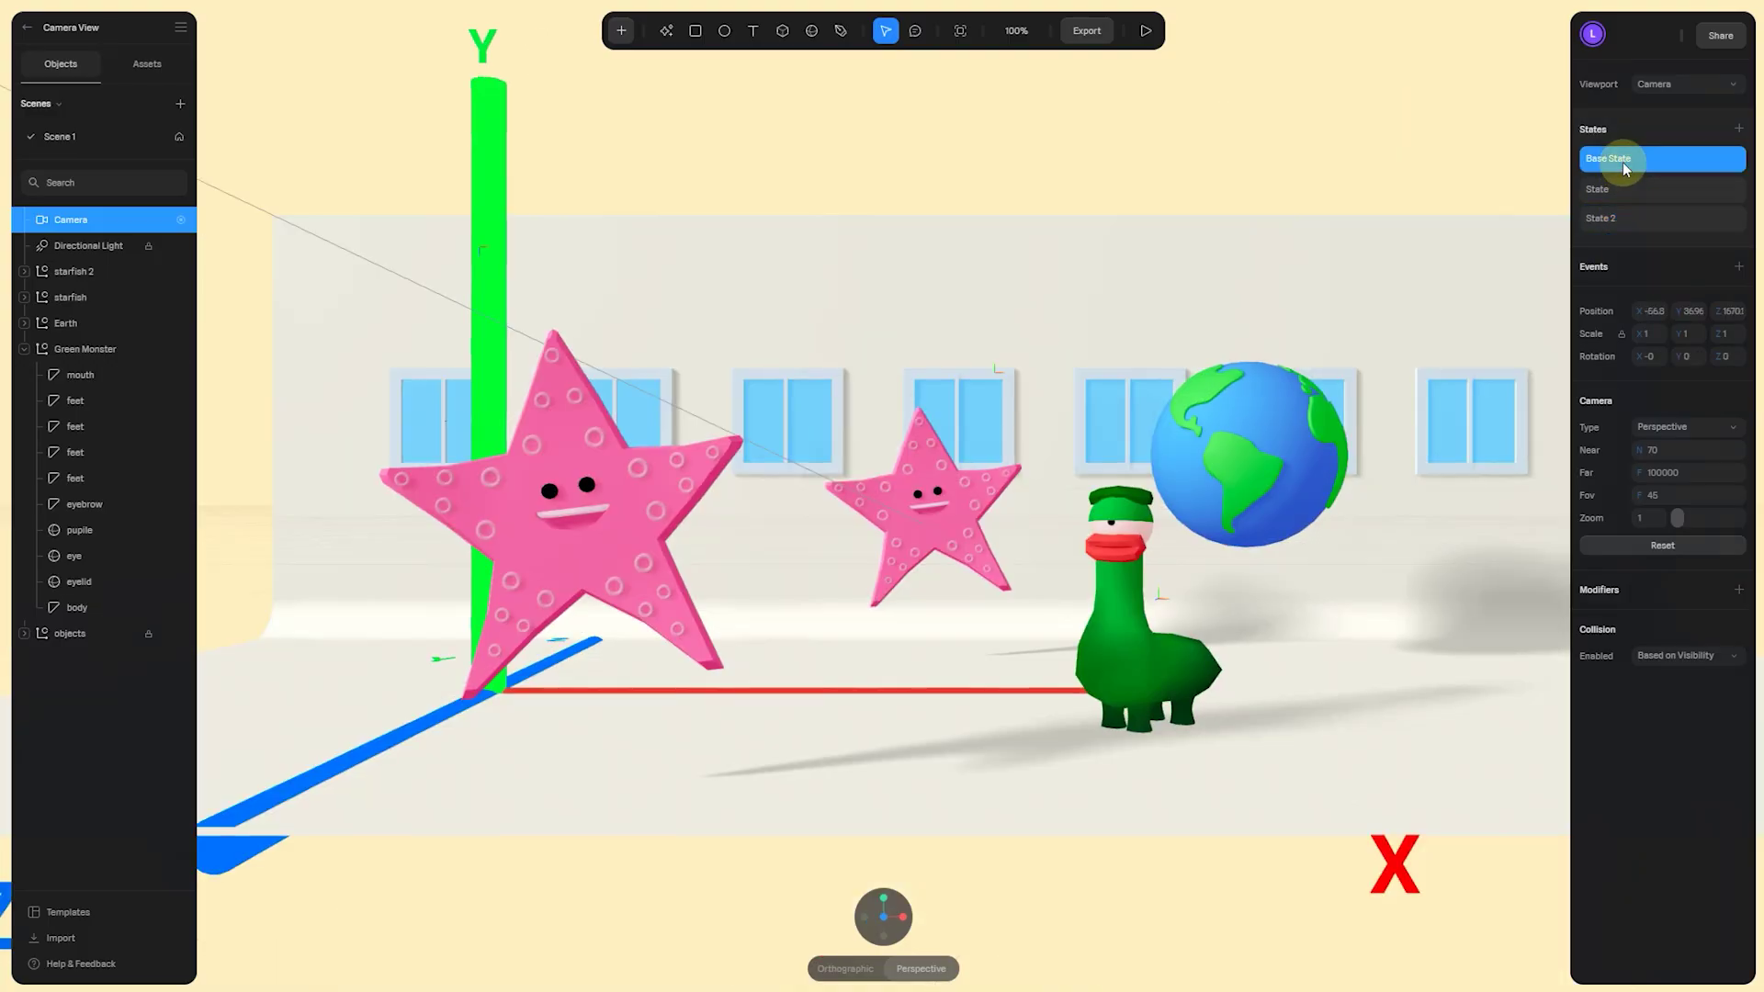
# - Rename the Camera's two added states to Pan and Orbit, and return to its Base State
pyautogui.doubleClick(1608, 187)
pyautogui.write('Pan')
pyautogui.press('Return')
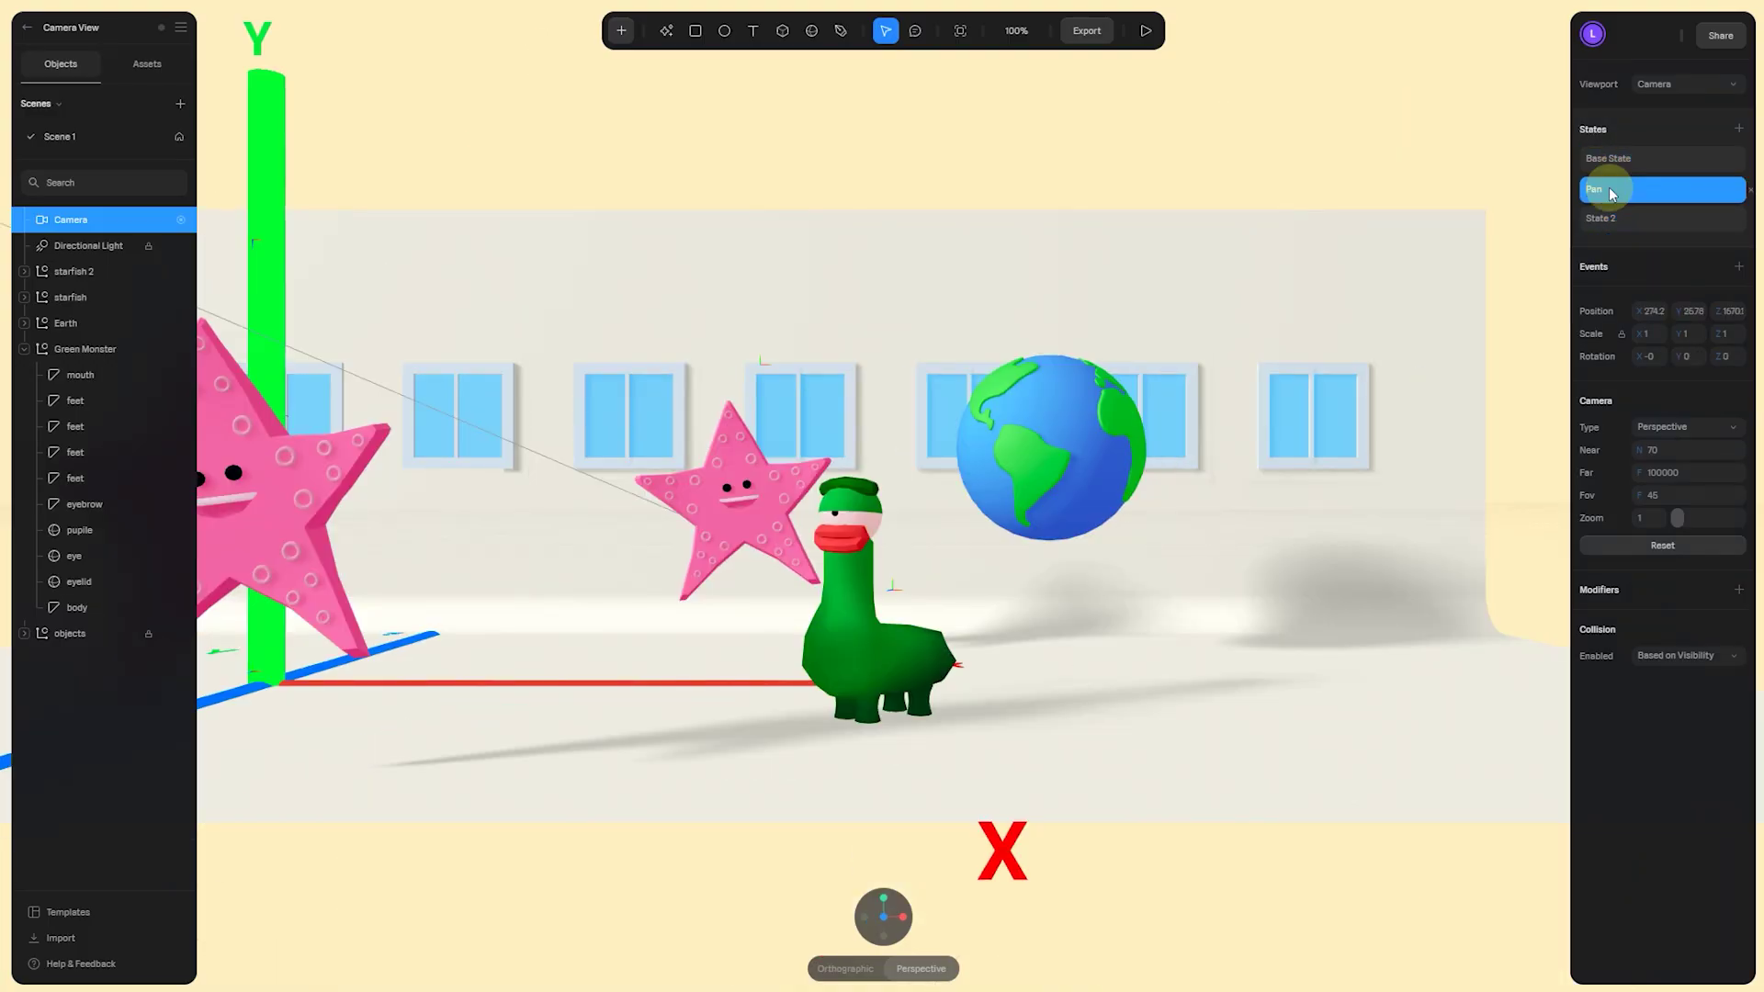
pyautogui.doubleClick(1589, 220)
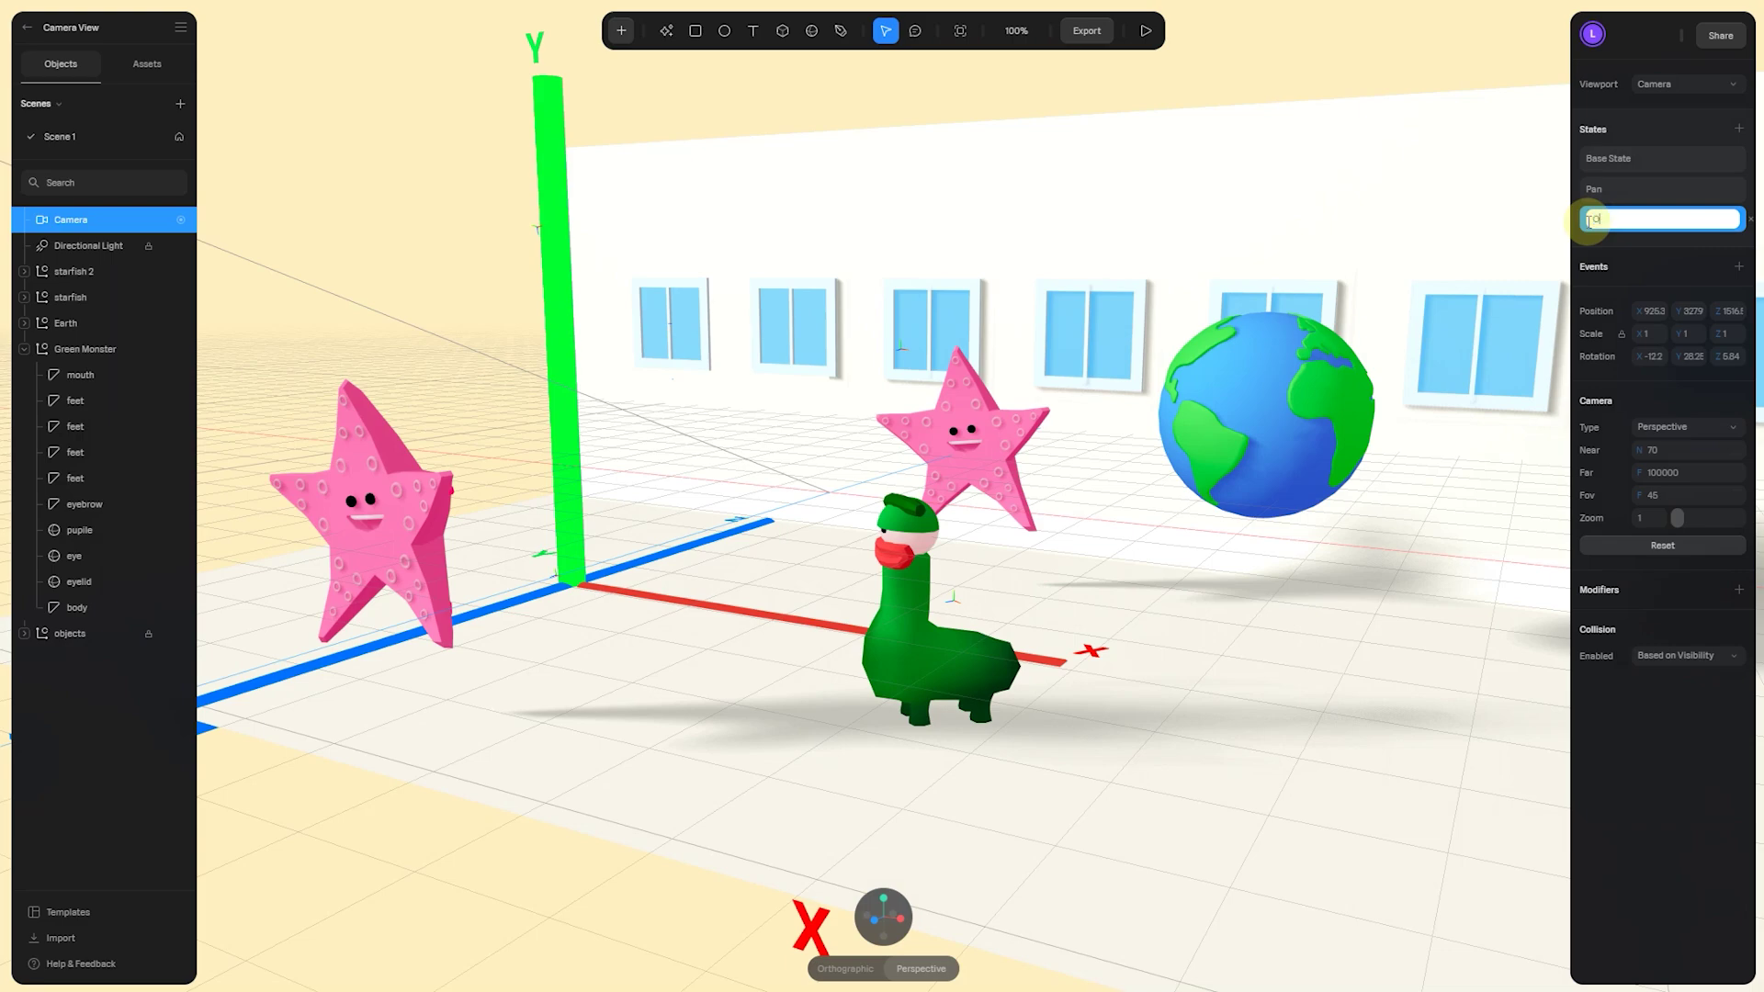
pyautogui.write('Orbit')
pyautogui.press('Return')
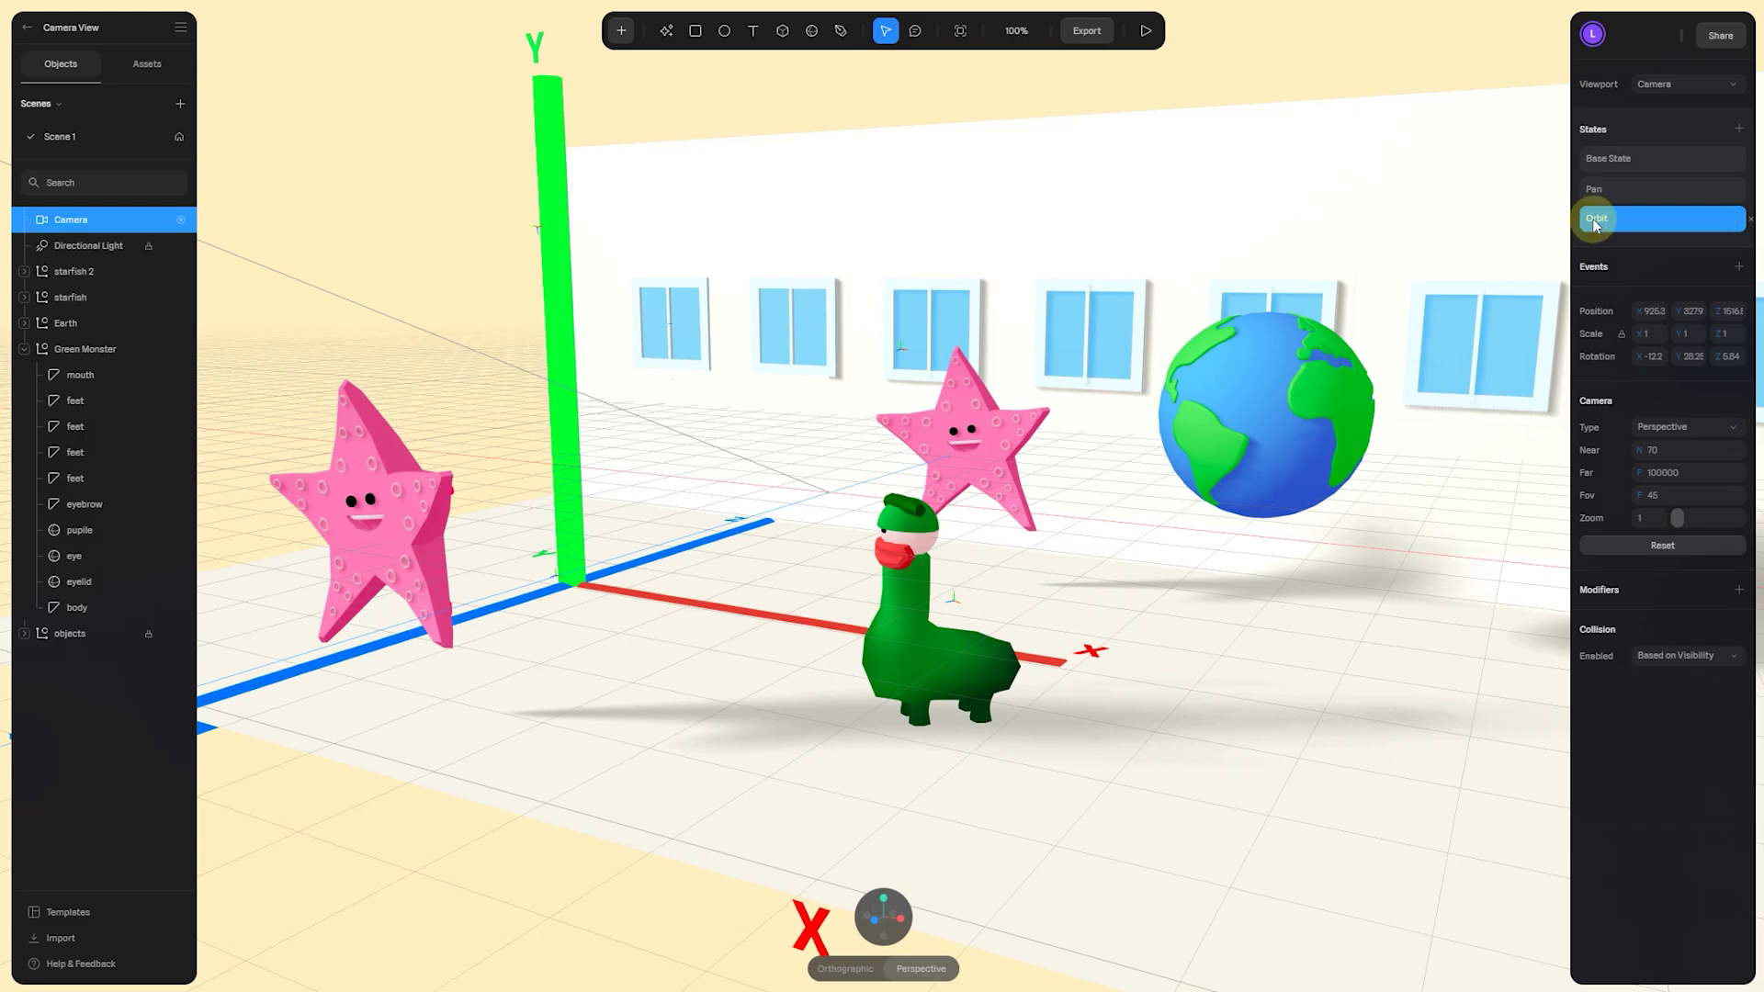
pyautogui.click(1656, 154)
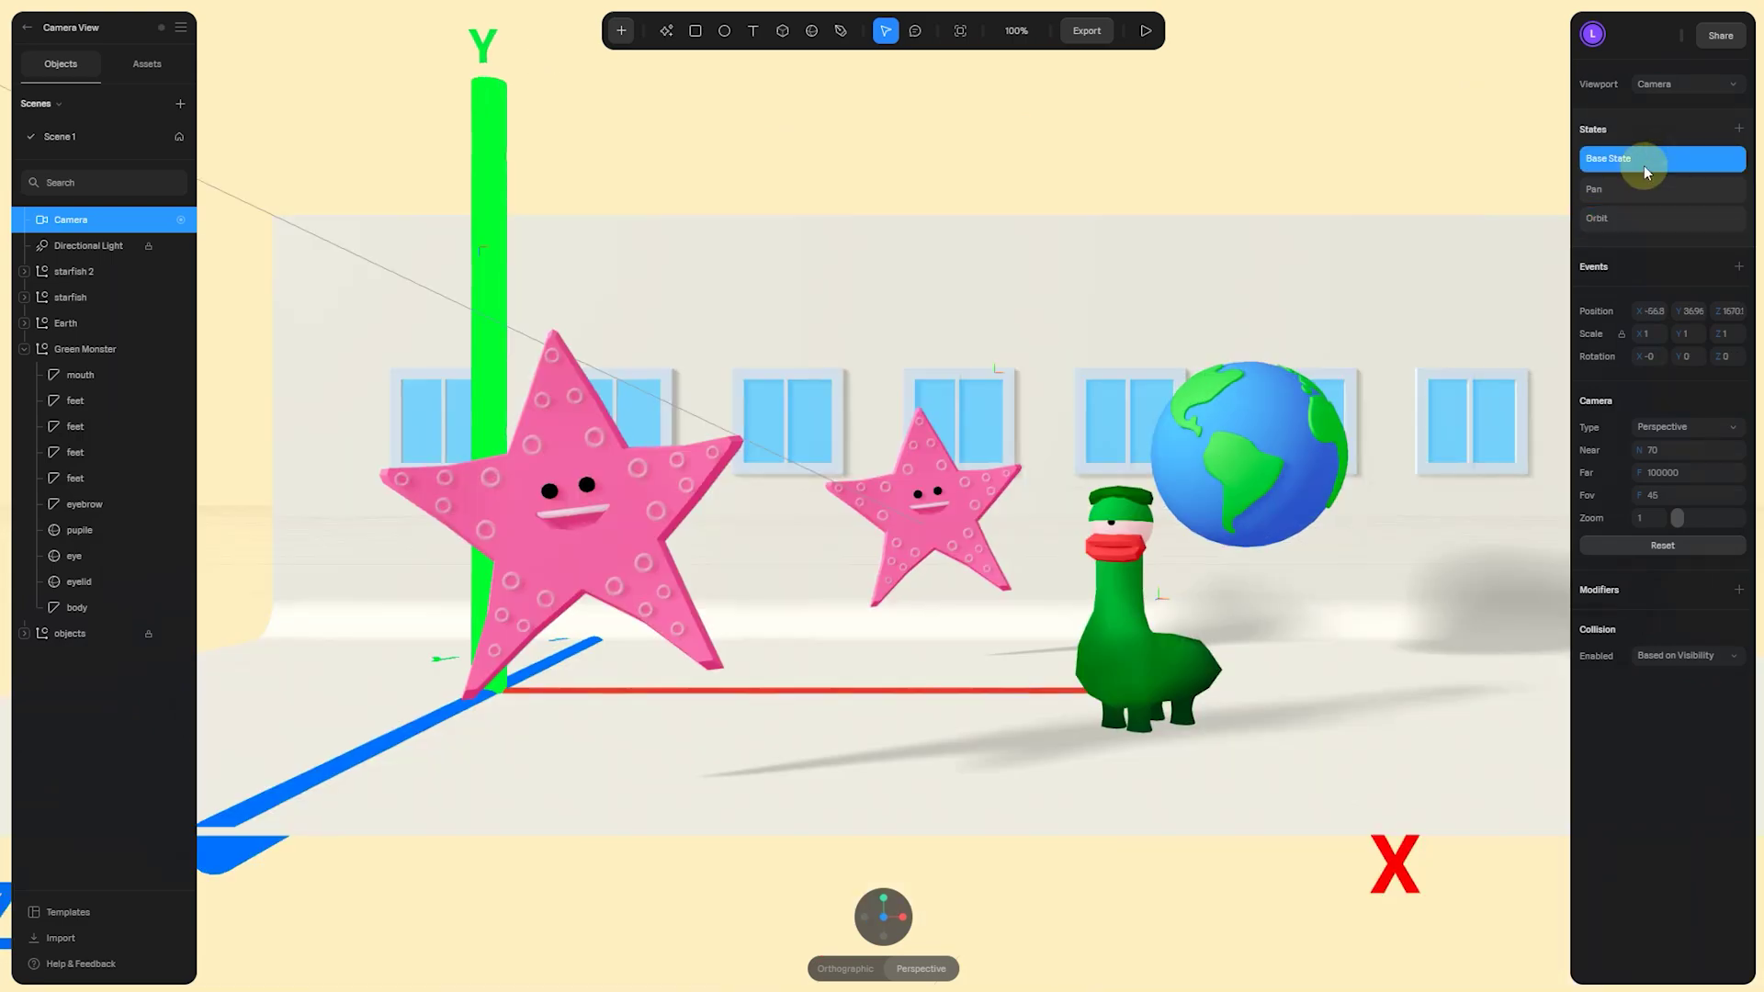
# - Add a Start event to the Camera with a transition running from Base State to Pan to Orbit
pyautogui.click(1740, 268)
pyautogui.click(1442, 235)
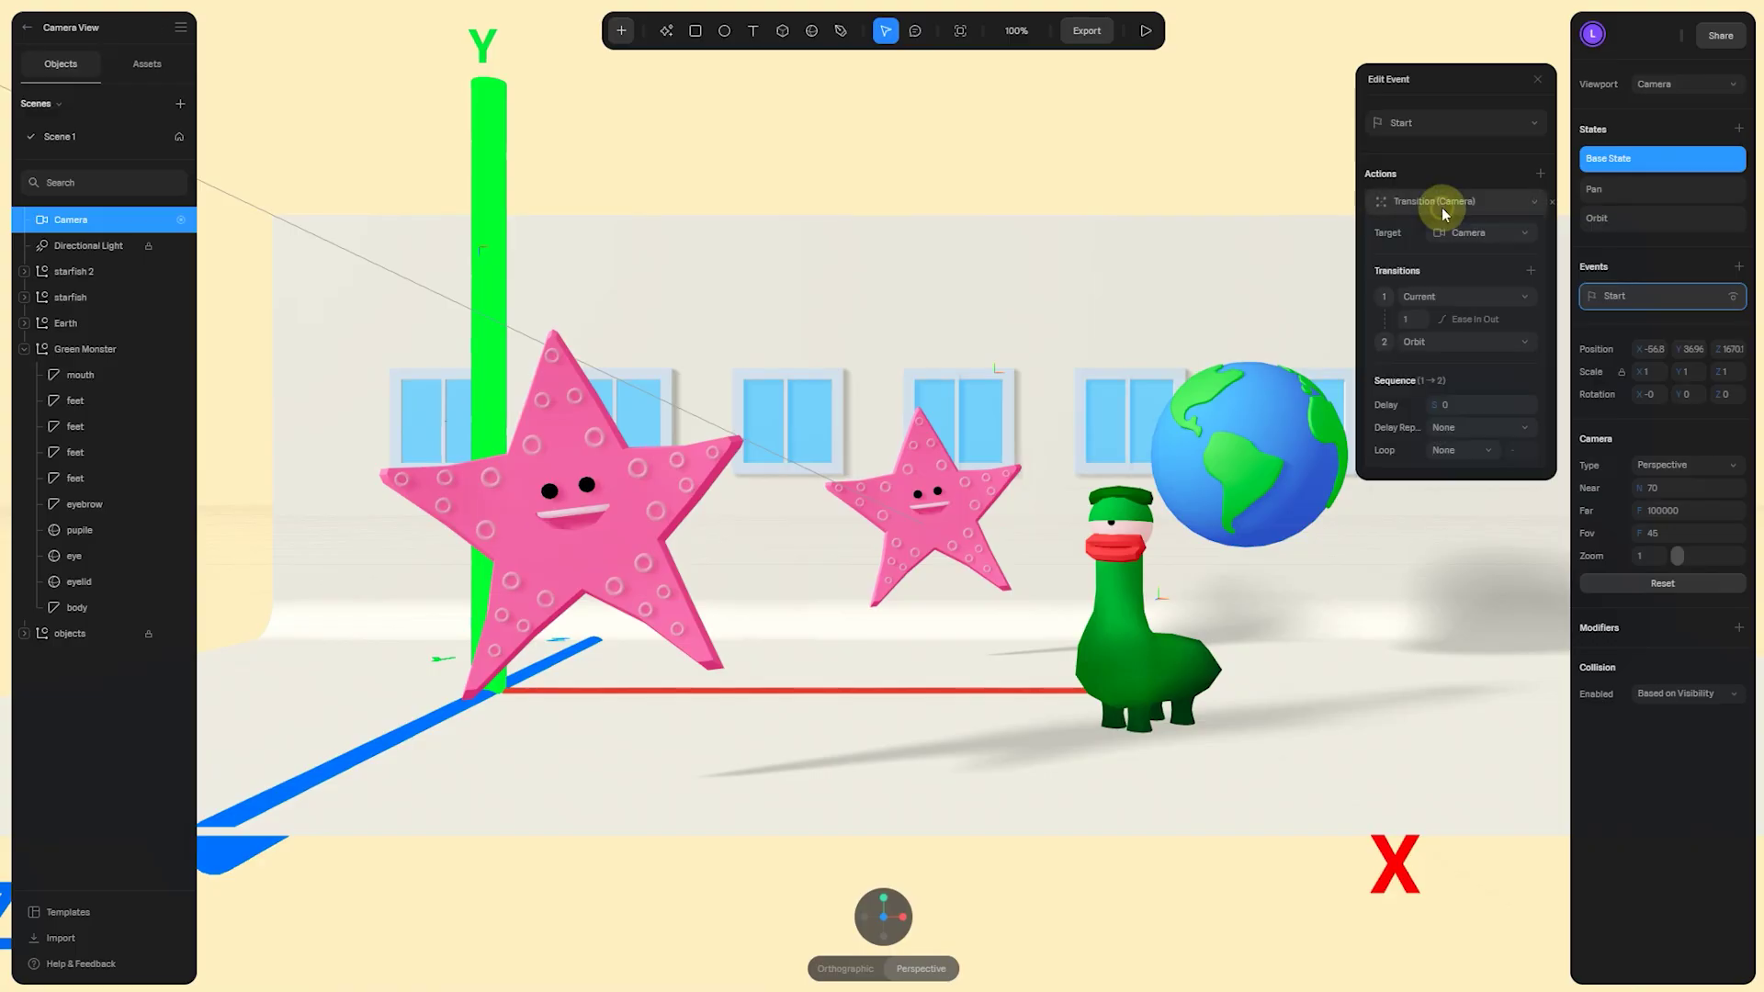
pyautogui.click(1444, 296)
pyautogui.click(1427, 333)
pyautogui.click(1429, 341)
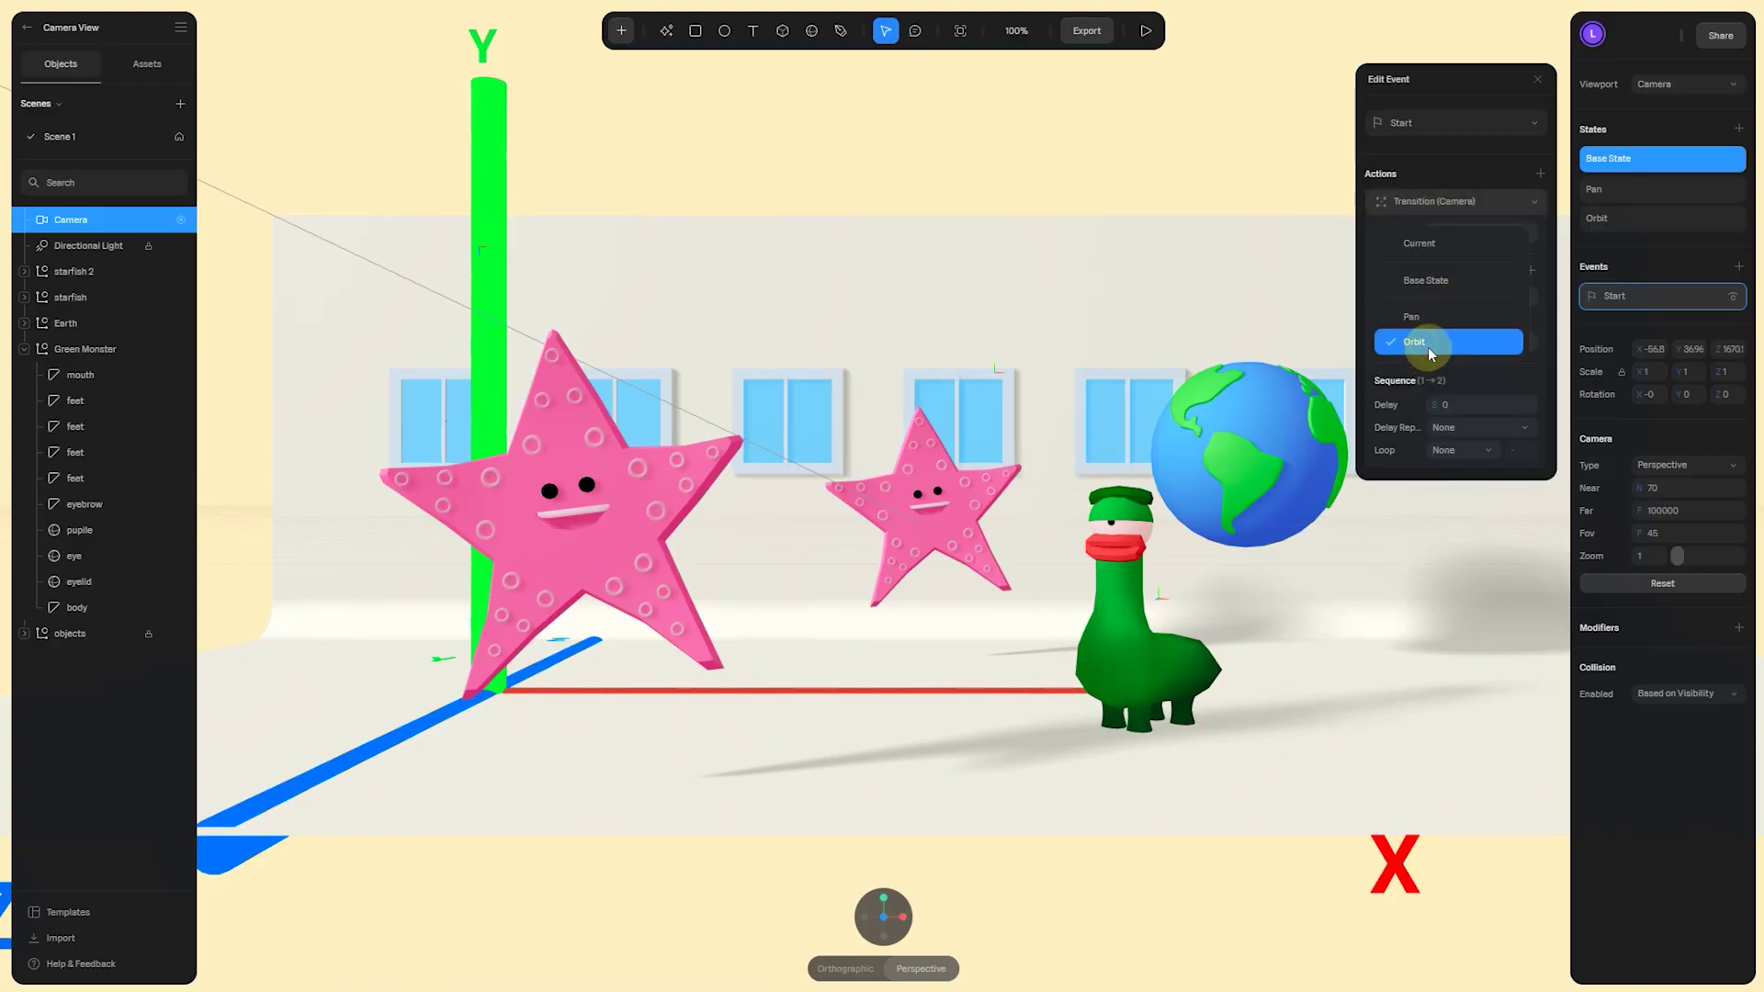
pyautogui.click(1430, 317)
pyautogui.click(1531, 272)
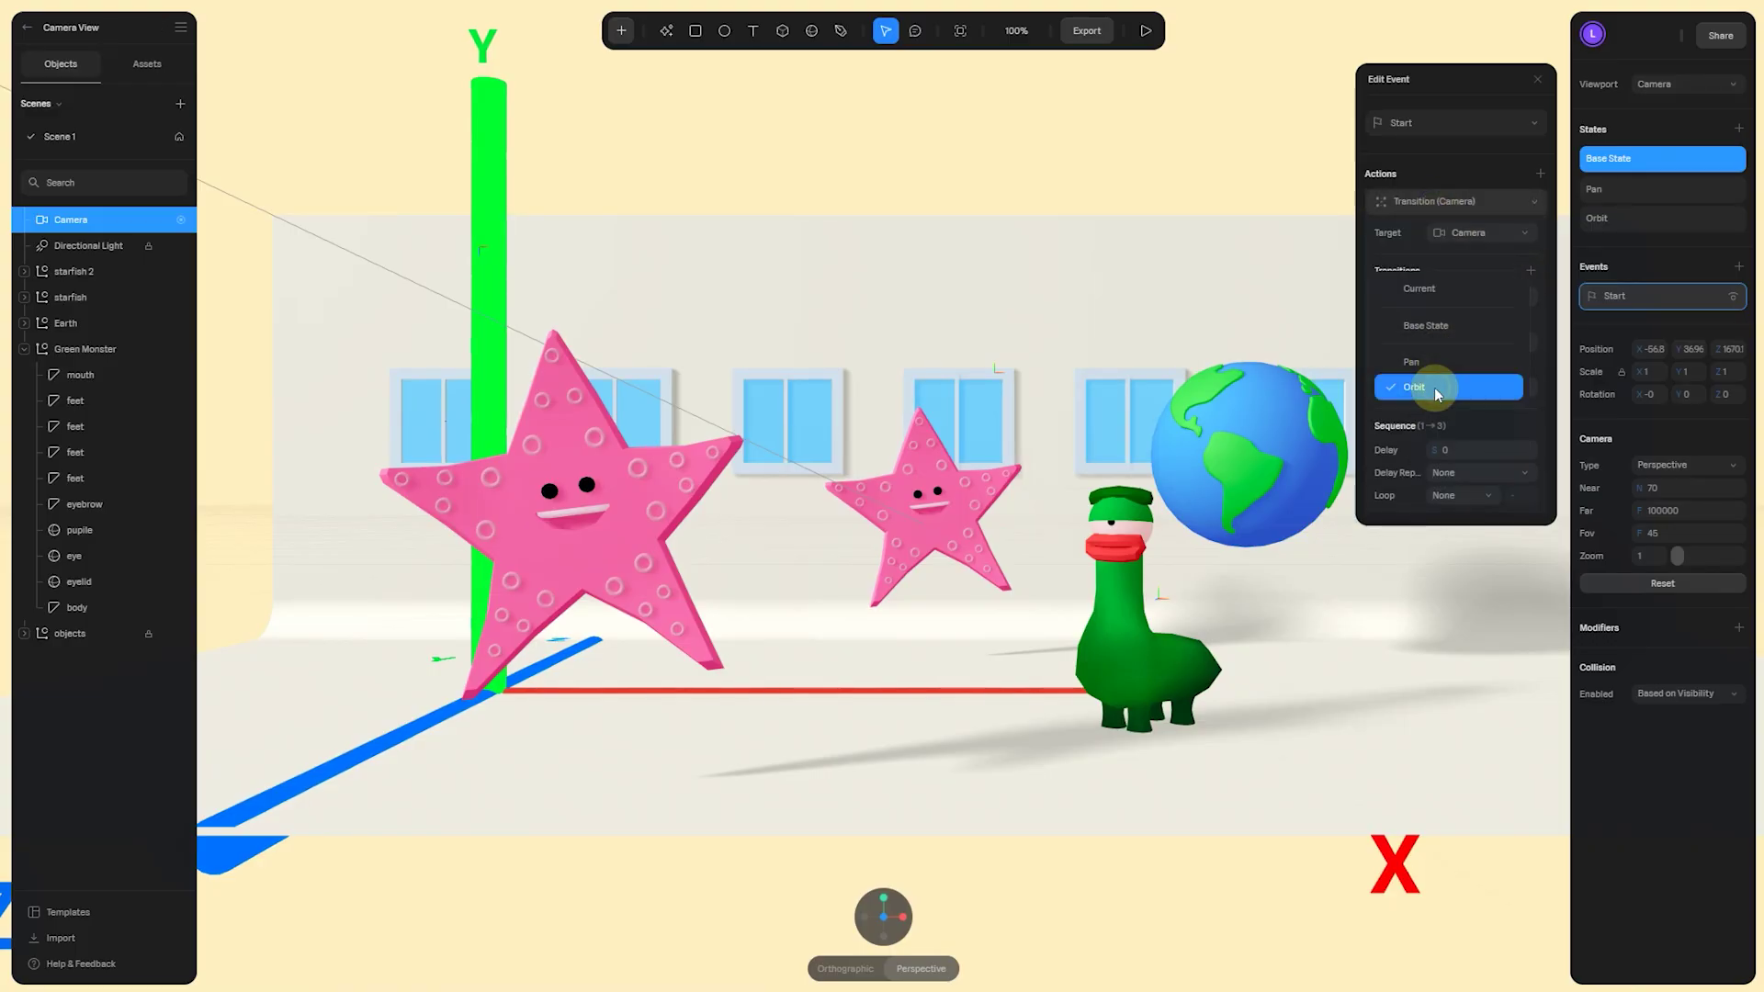
# - Set the duration of both Camera transitions to 2, and play the scene to preview the animation before exiting
pyautogui.click(1406, 319)
pyautogui.write('2')
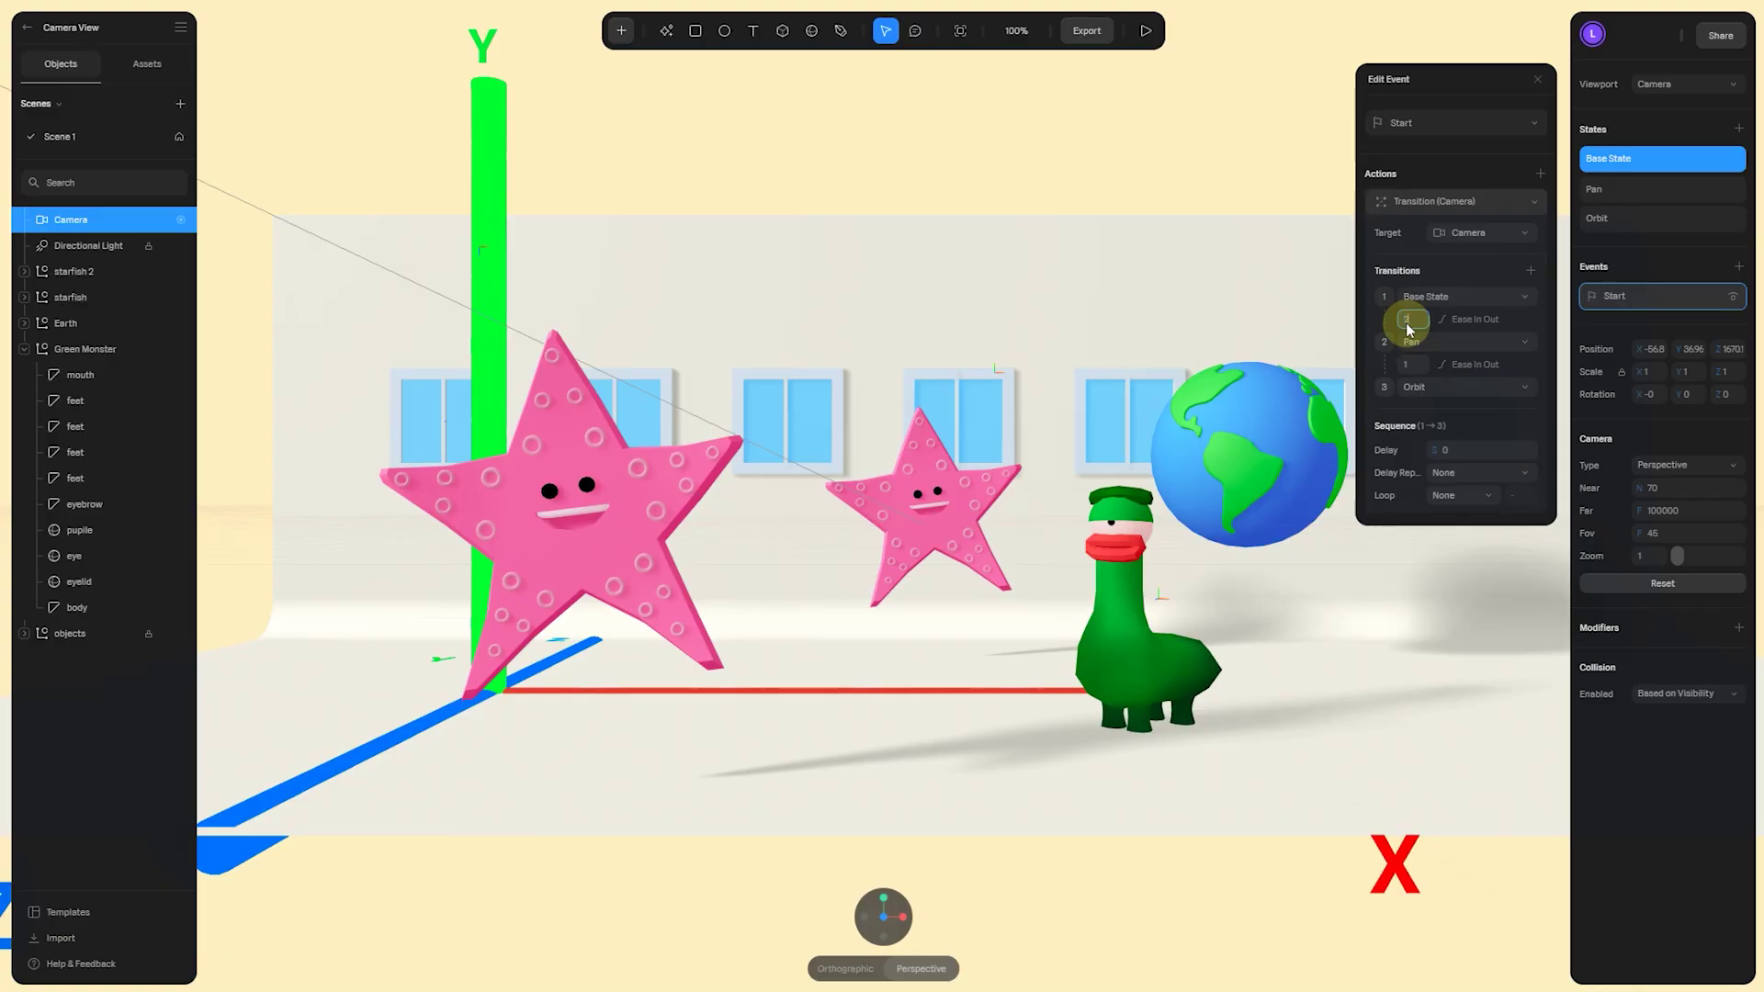
pyautogui.click(1410, 364)
pyautogui.write('2')
pyautogui.click(1145, 32)
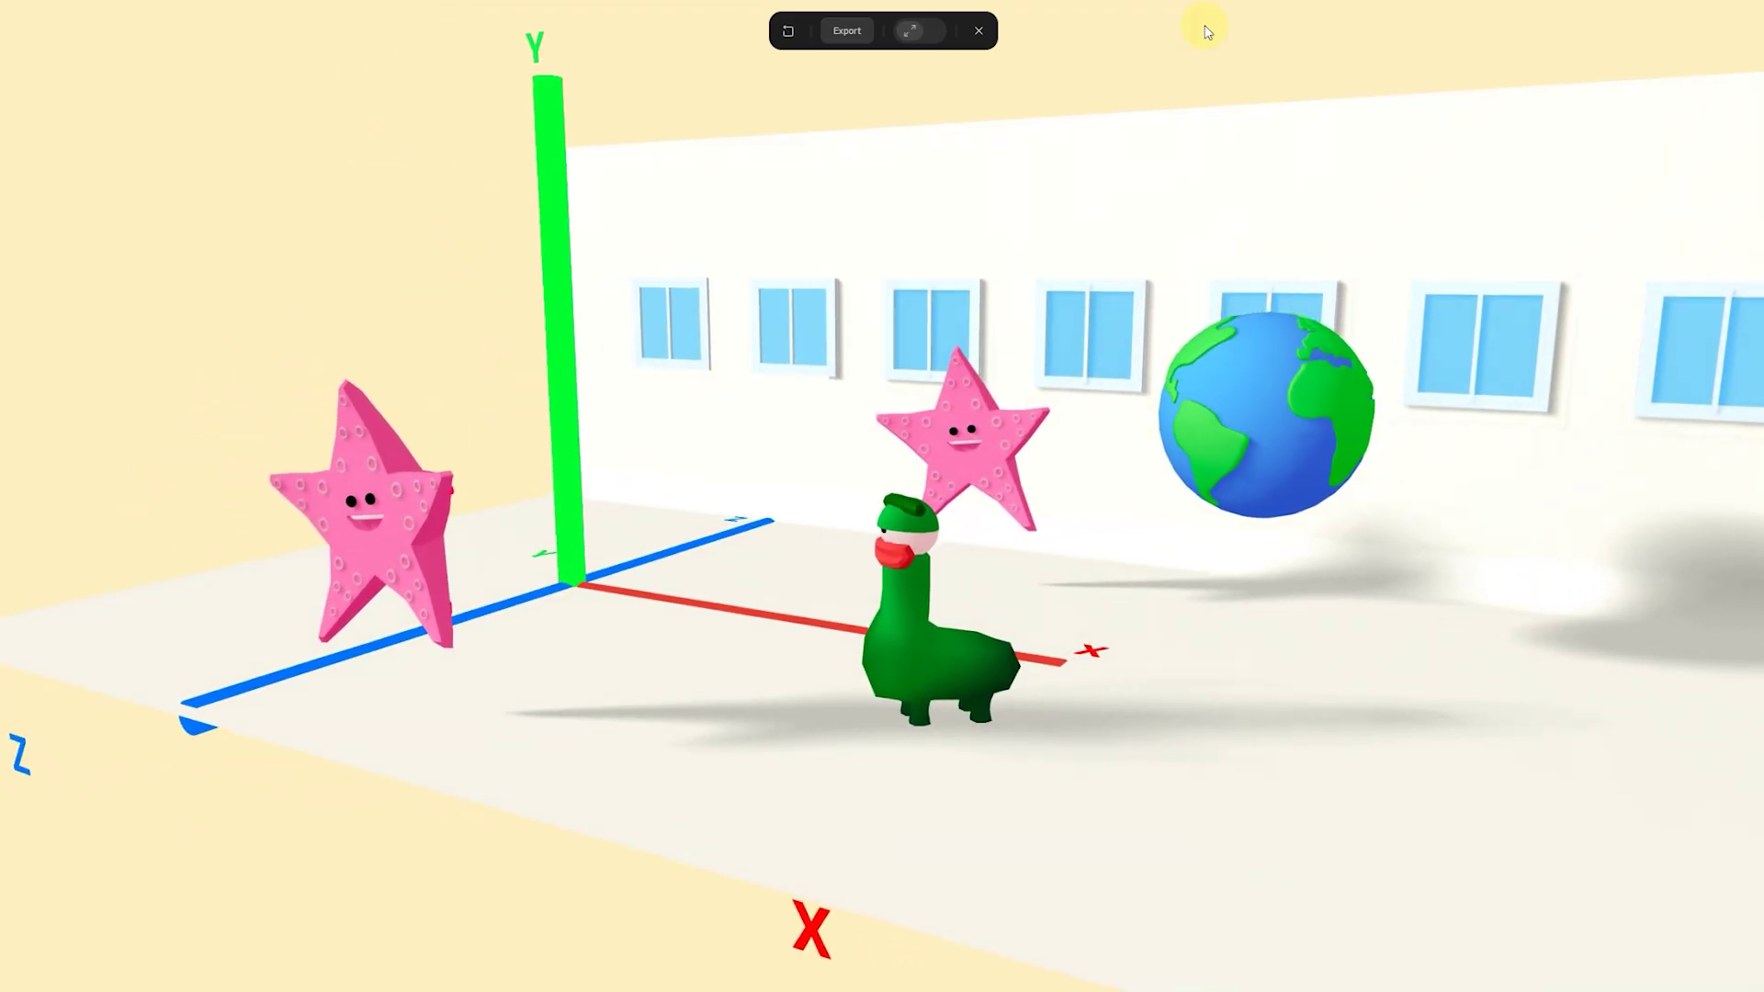
pyautogui.click(979, 33)
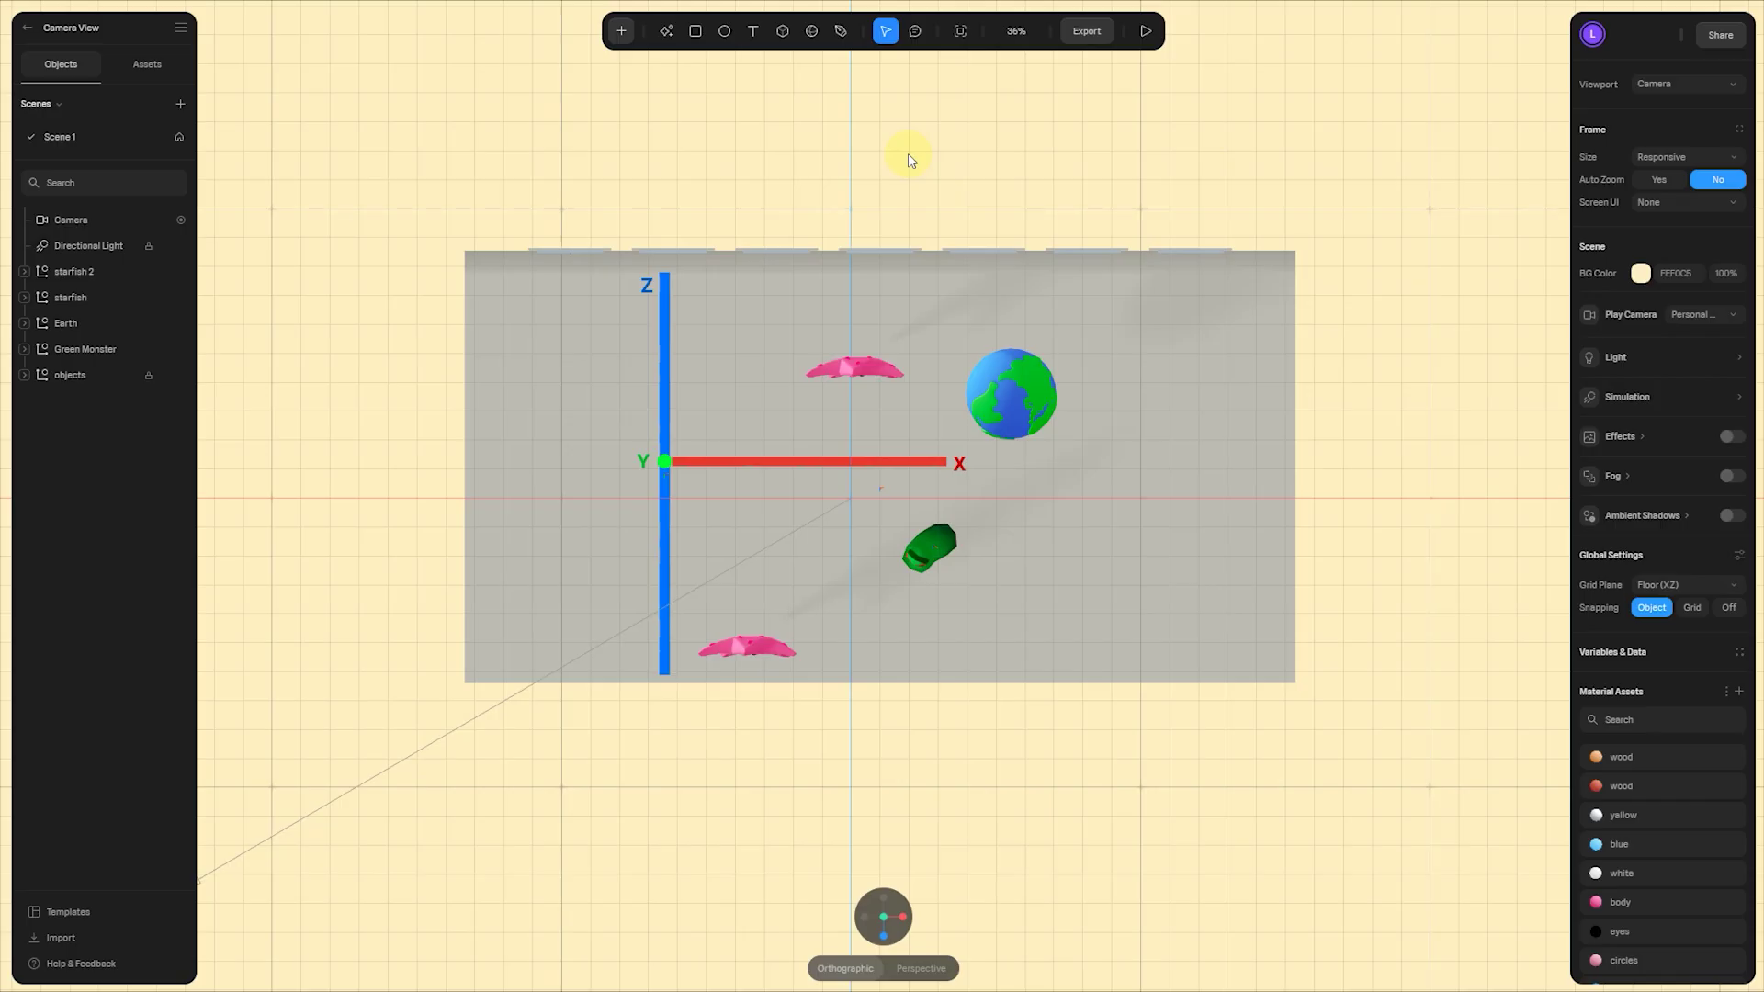
# - Add a second camera, name it Camera Path, and make it the active viewport camera
pyautogui.click(621, 33)
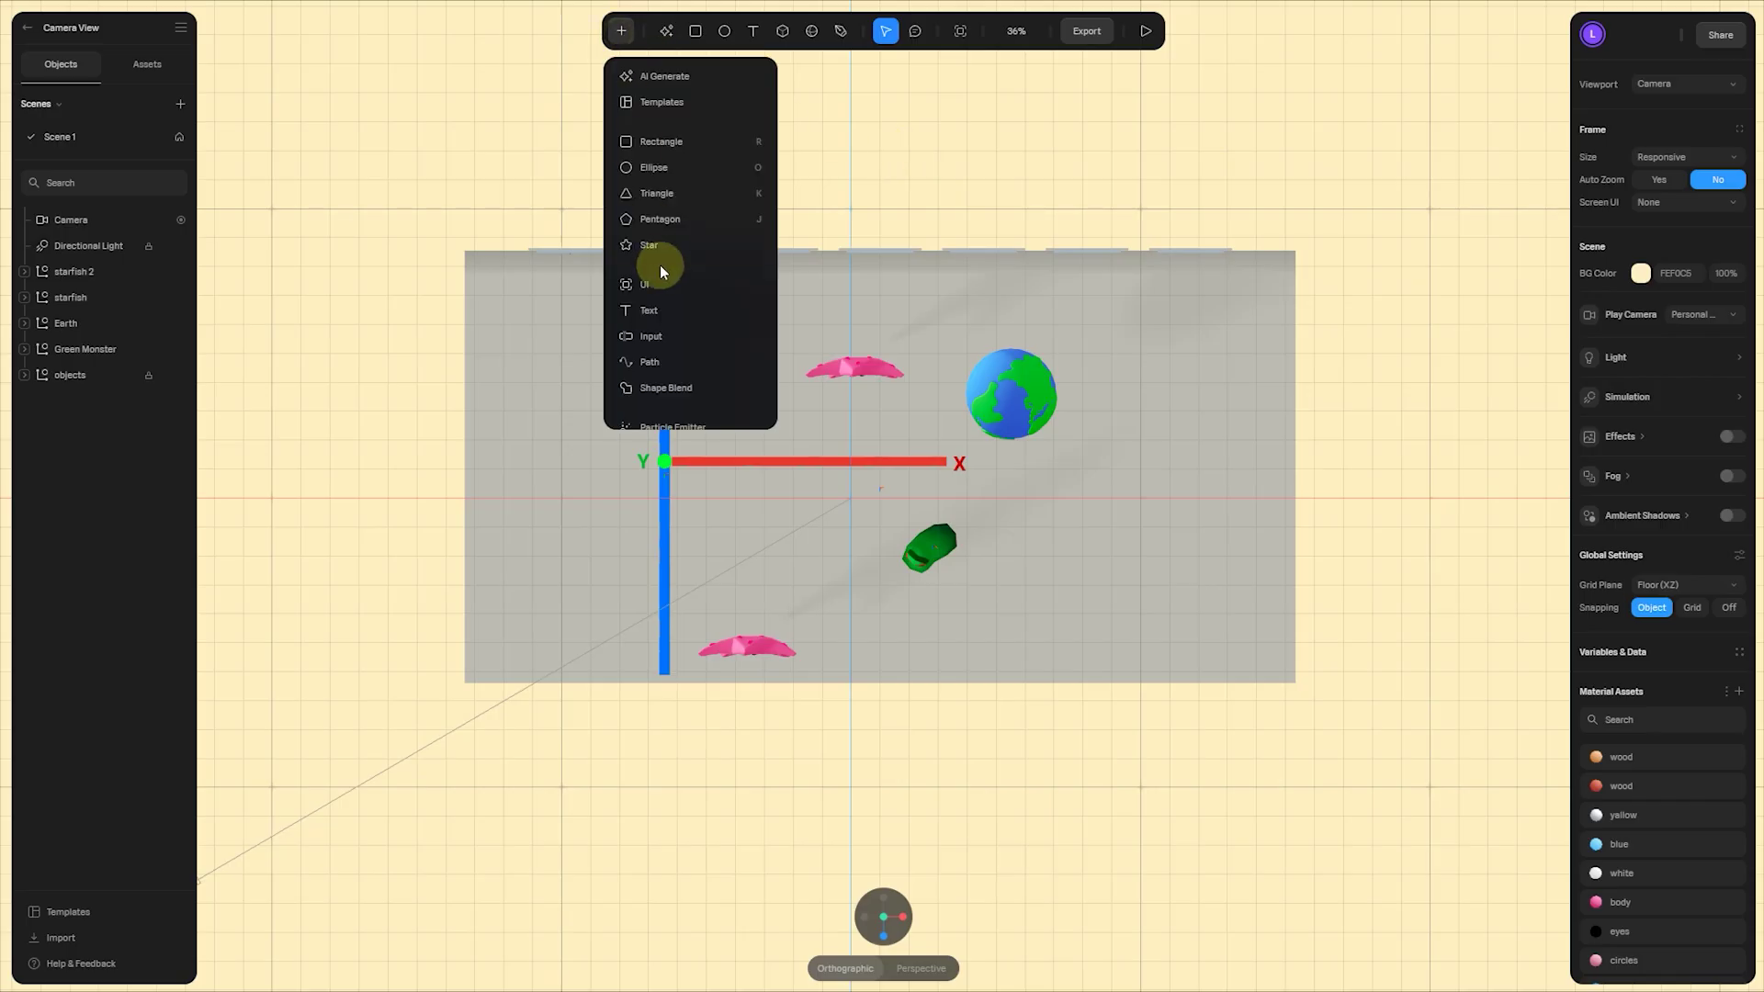
pyautogui.scroll(-3, 658, 263)
pyautogui.click(659, 323)
pyautogui.doubleClick(124, 217)
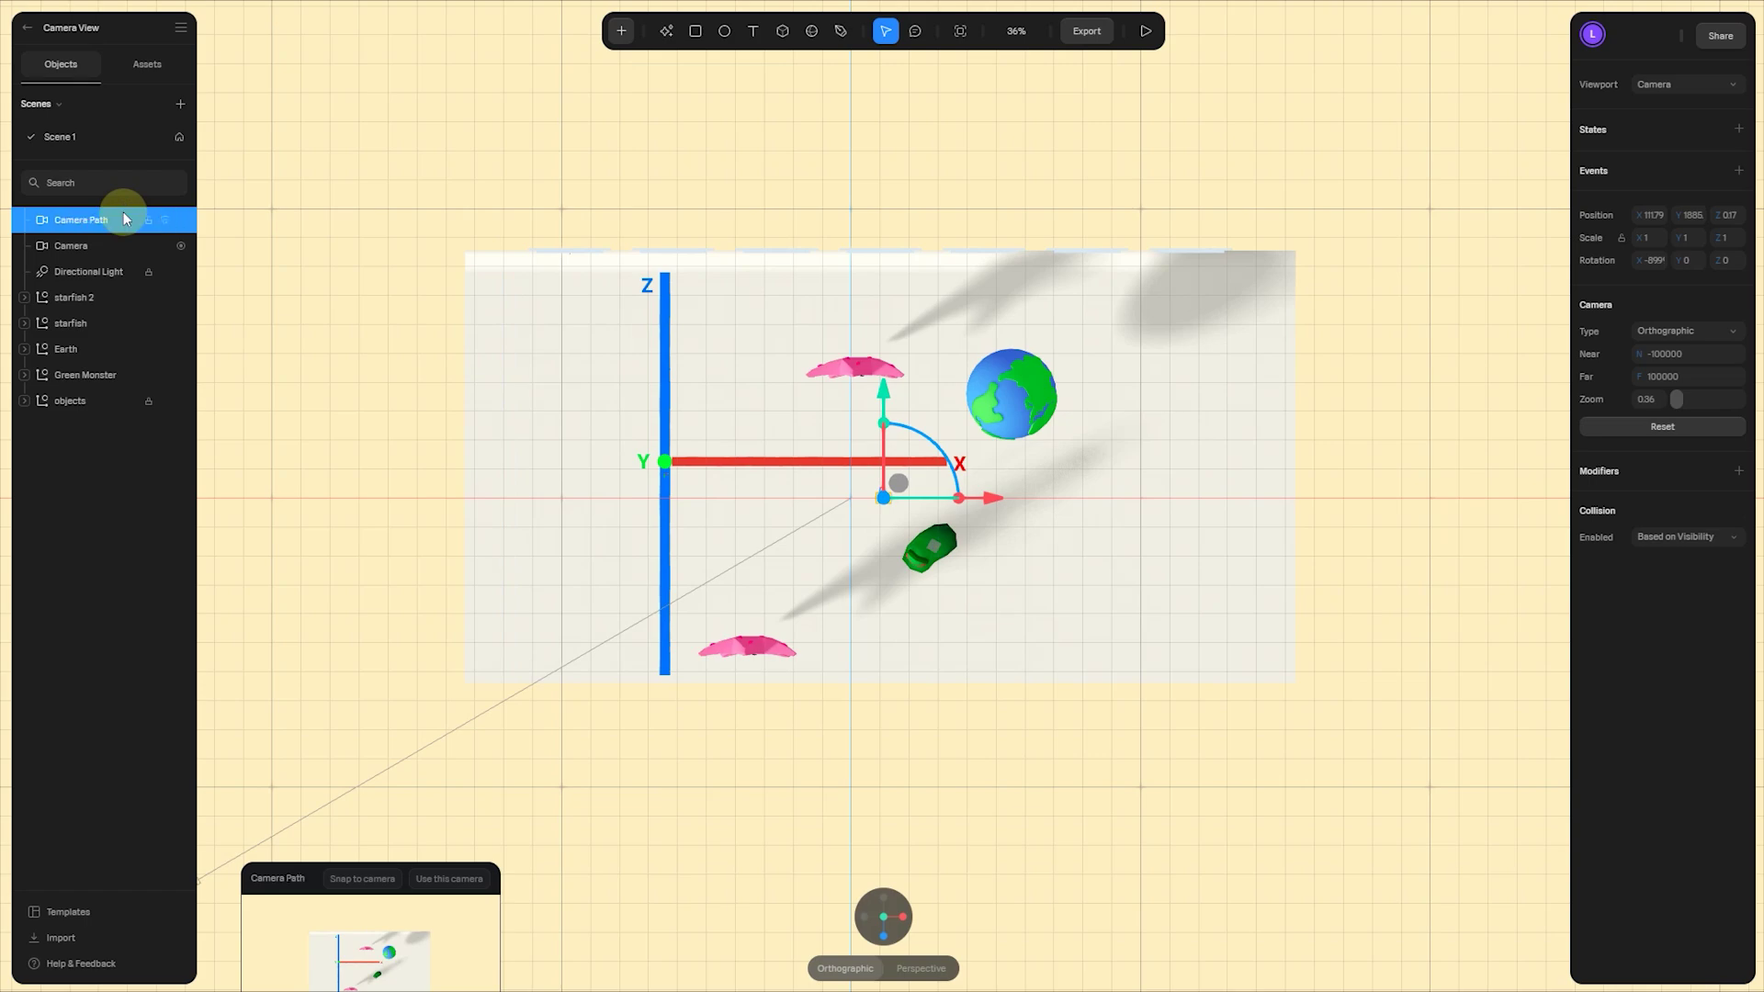
pyautogui.click(1685, 84)
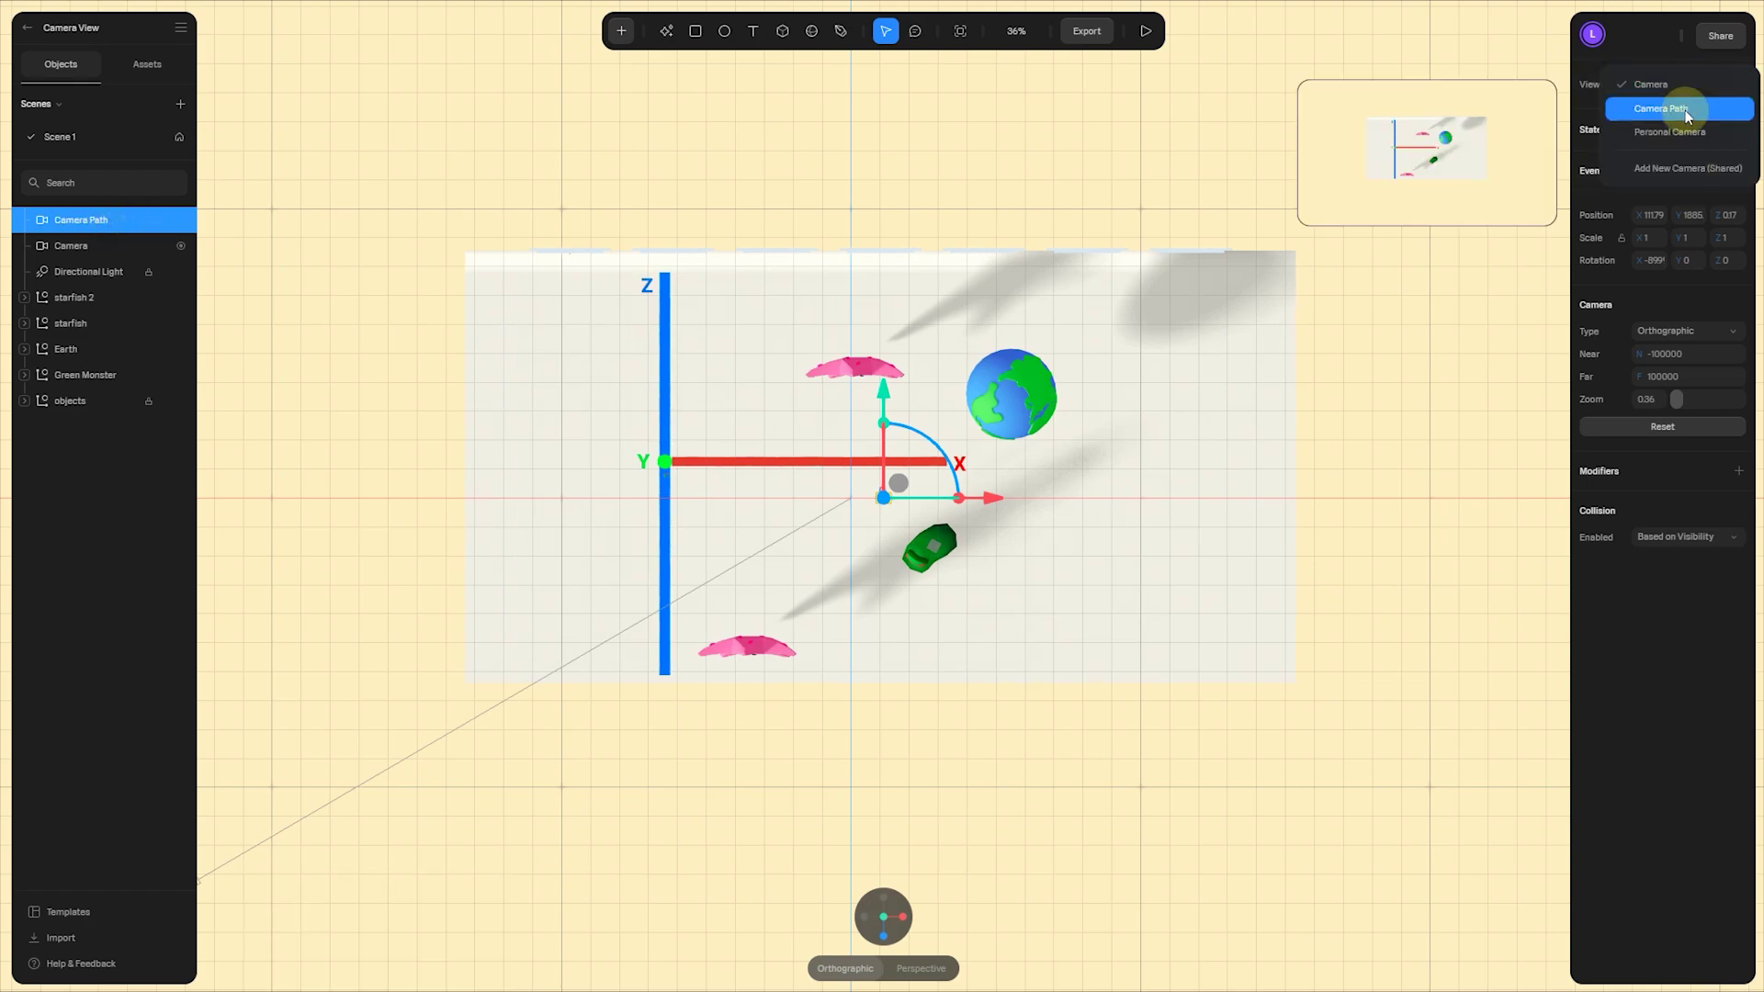
pyautogui.click(1677, 109)
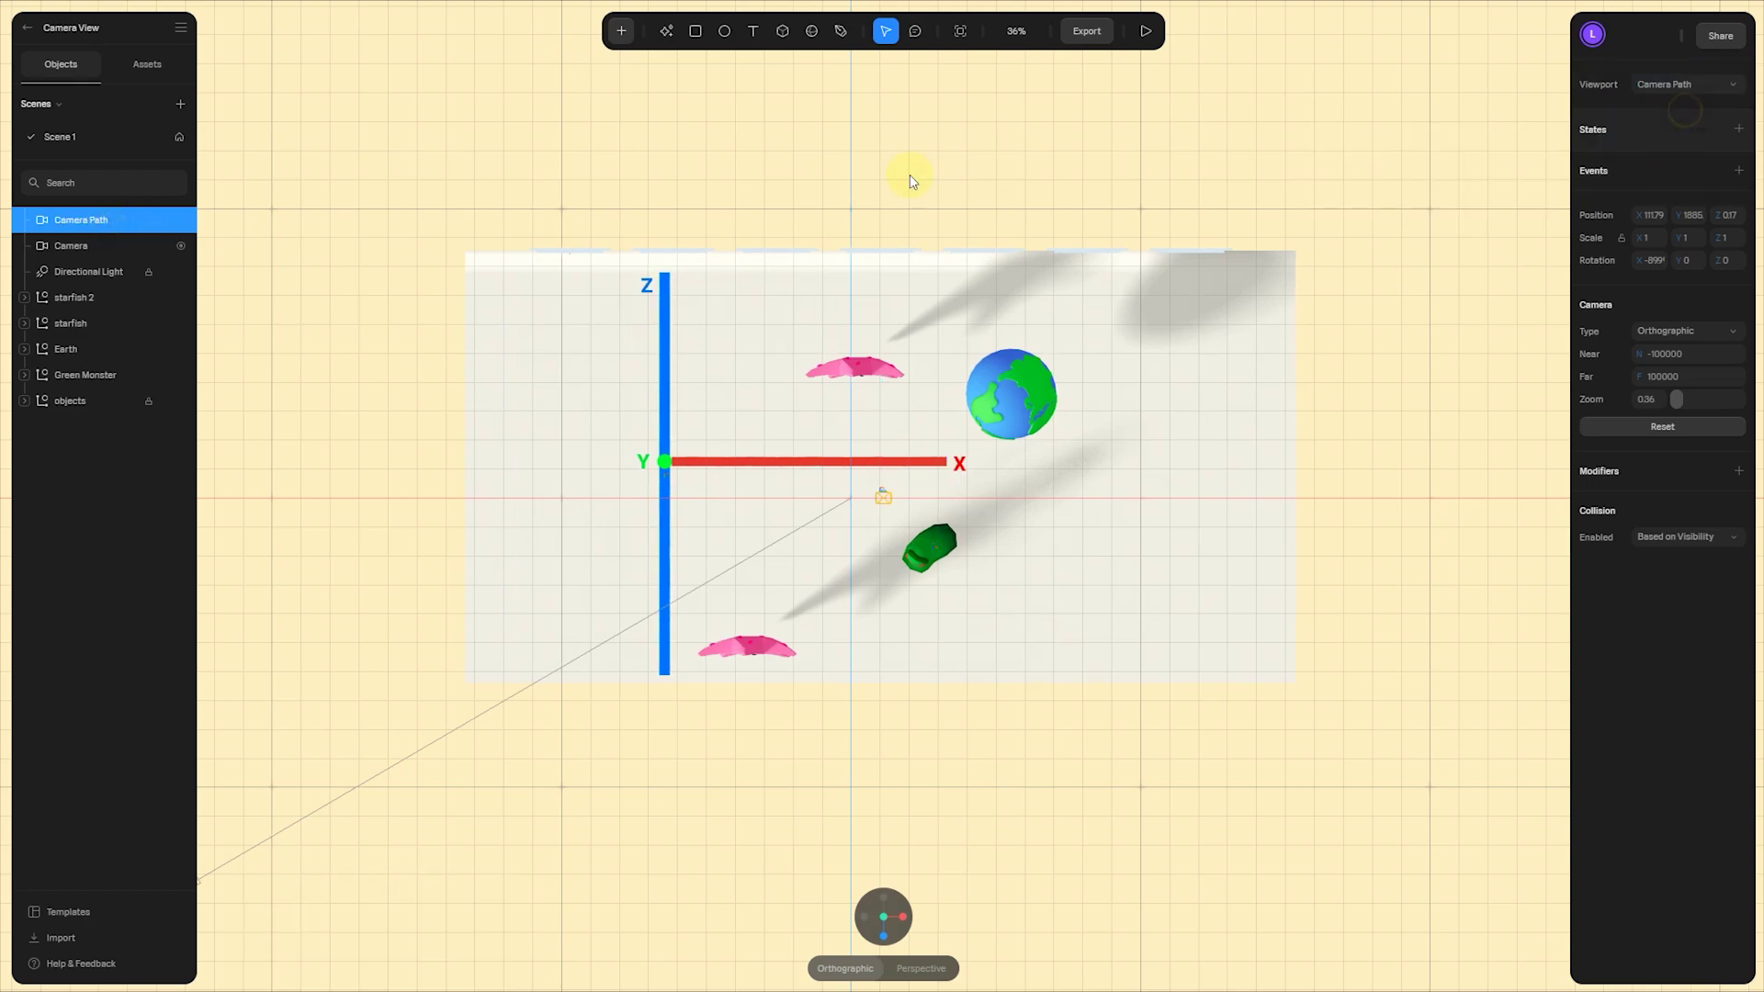
# - Draw a circle about 1858 wide over the scene in the top view and convert it to an extruded path
pyautogui.click(726, 32)
pyautogui.moveTo(641, 285); pyautogui.dragTo(1179, 666)
pyautogui.moveTo(1019, 549); pyautogui.dragTo(1028, 551)
pyautogui.click(1662, 521)
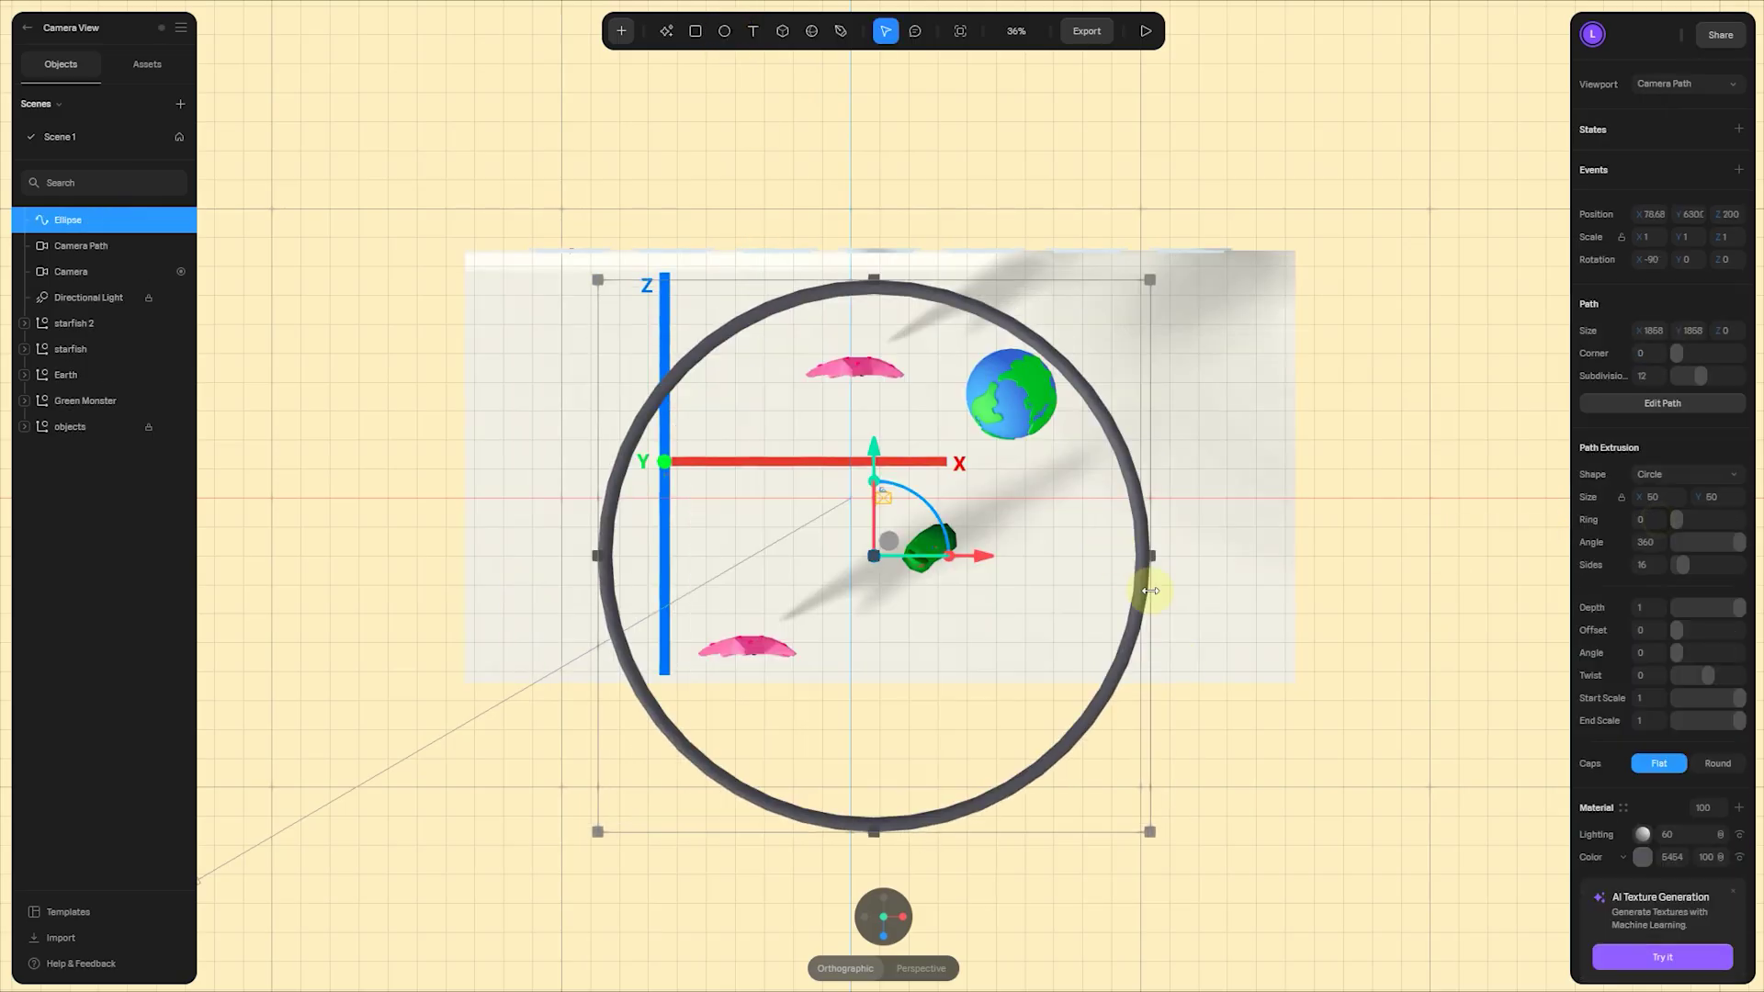
# - Lower the ring to near floor level and shift it along Z so it encircles the characters
pyautogui.moveTo(1147, 583); pyautogui.dragTo(1069, 482)
pyautogui.moveTo(840, 317); pyautogui.dragTo(835, 485)
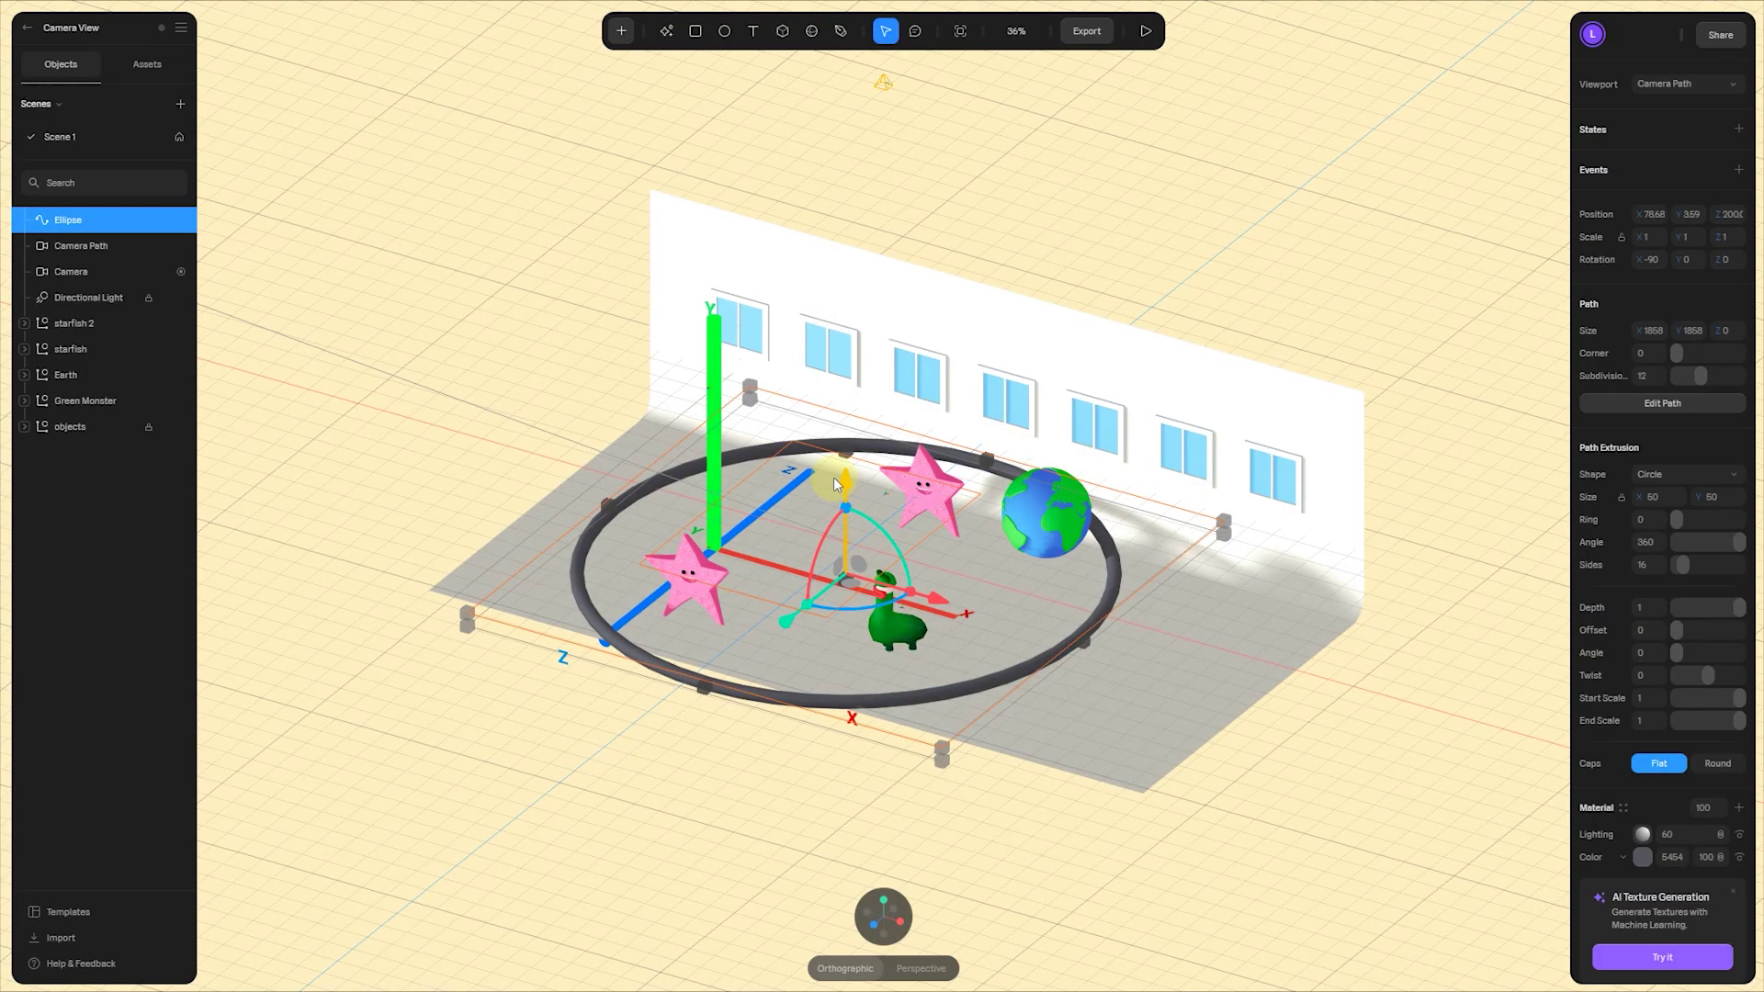
pyautogui.moveTo(797, 610); pyautogui.dragTo(677, 713)
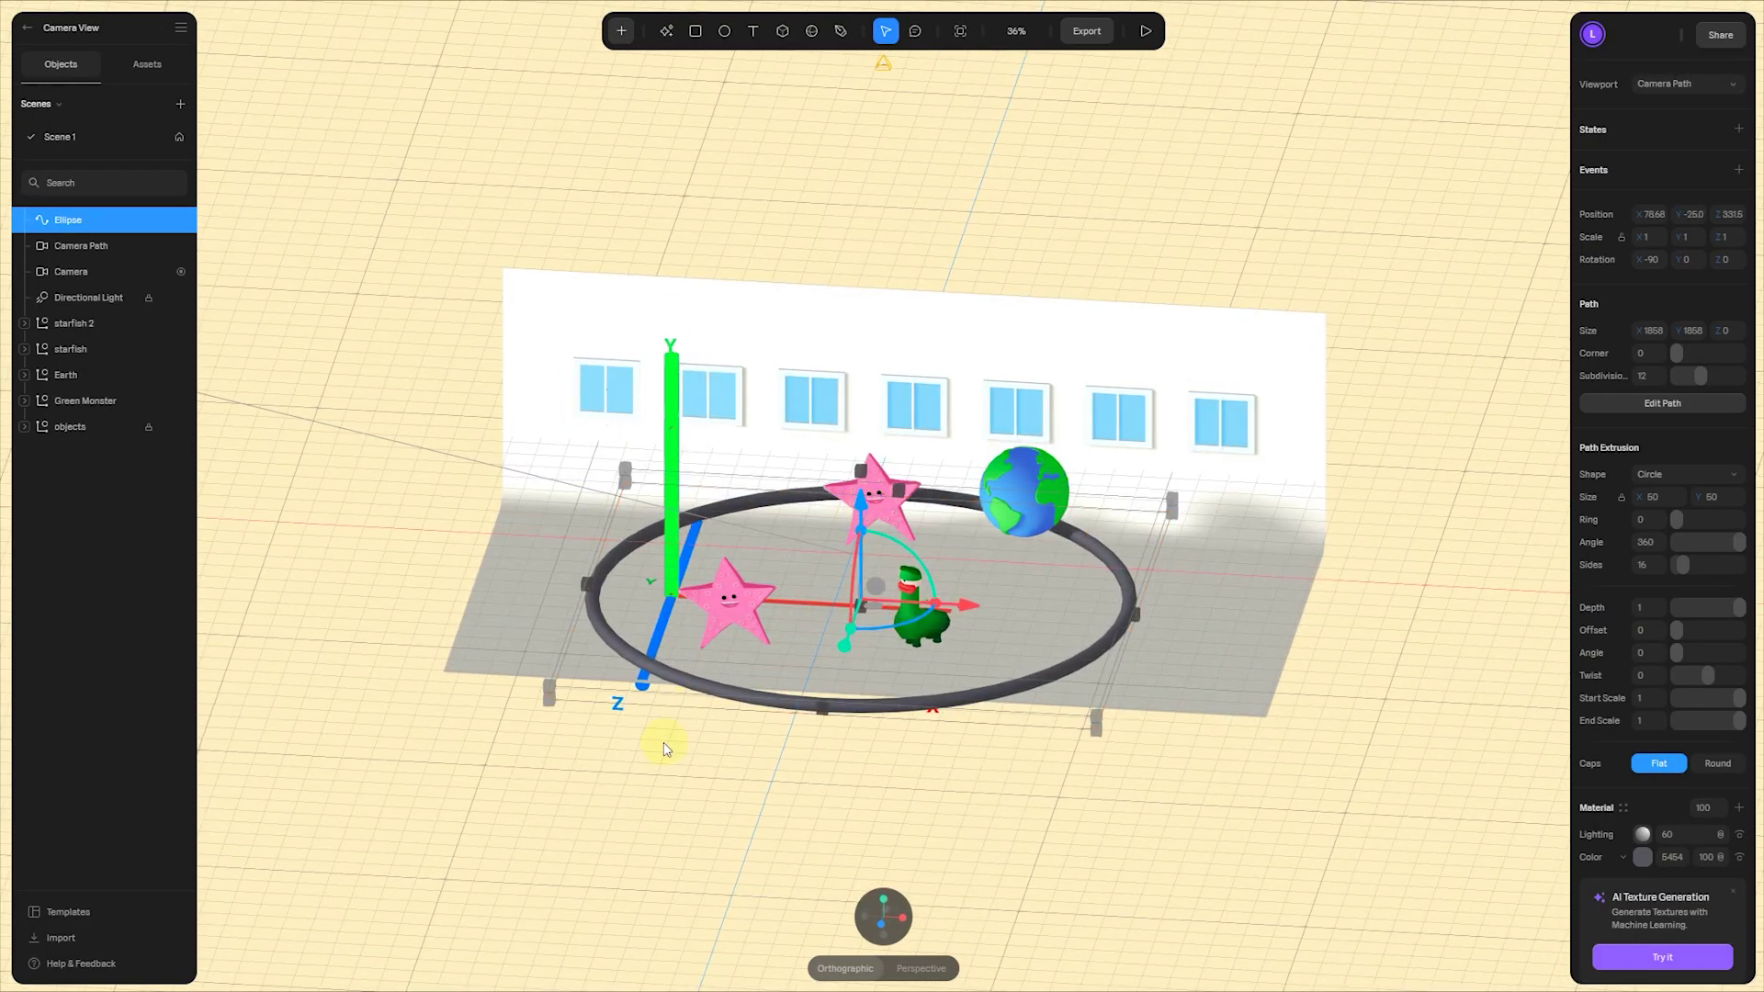
# - Add an Align To Path modifier to Camera Path and set the Ellipse as its path object
pyautogui.click(96, 246)
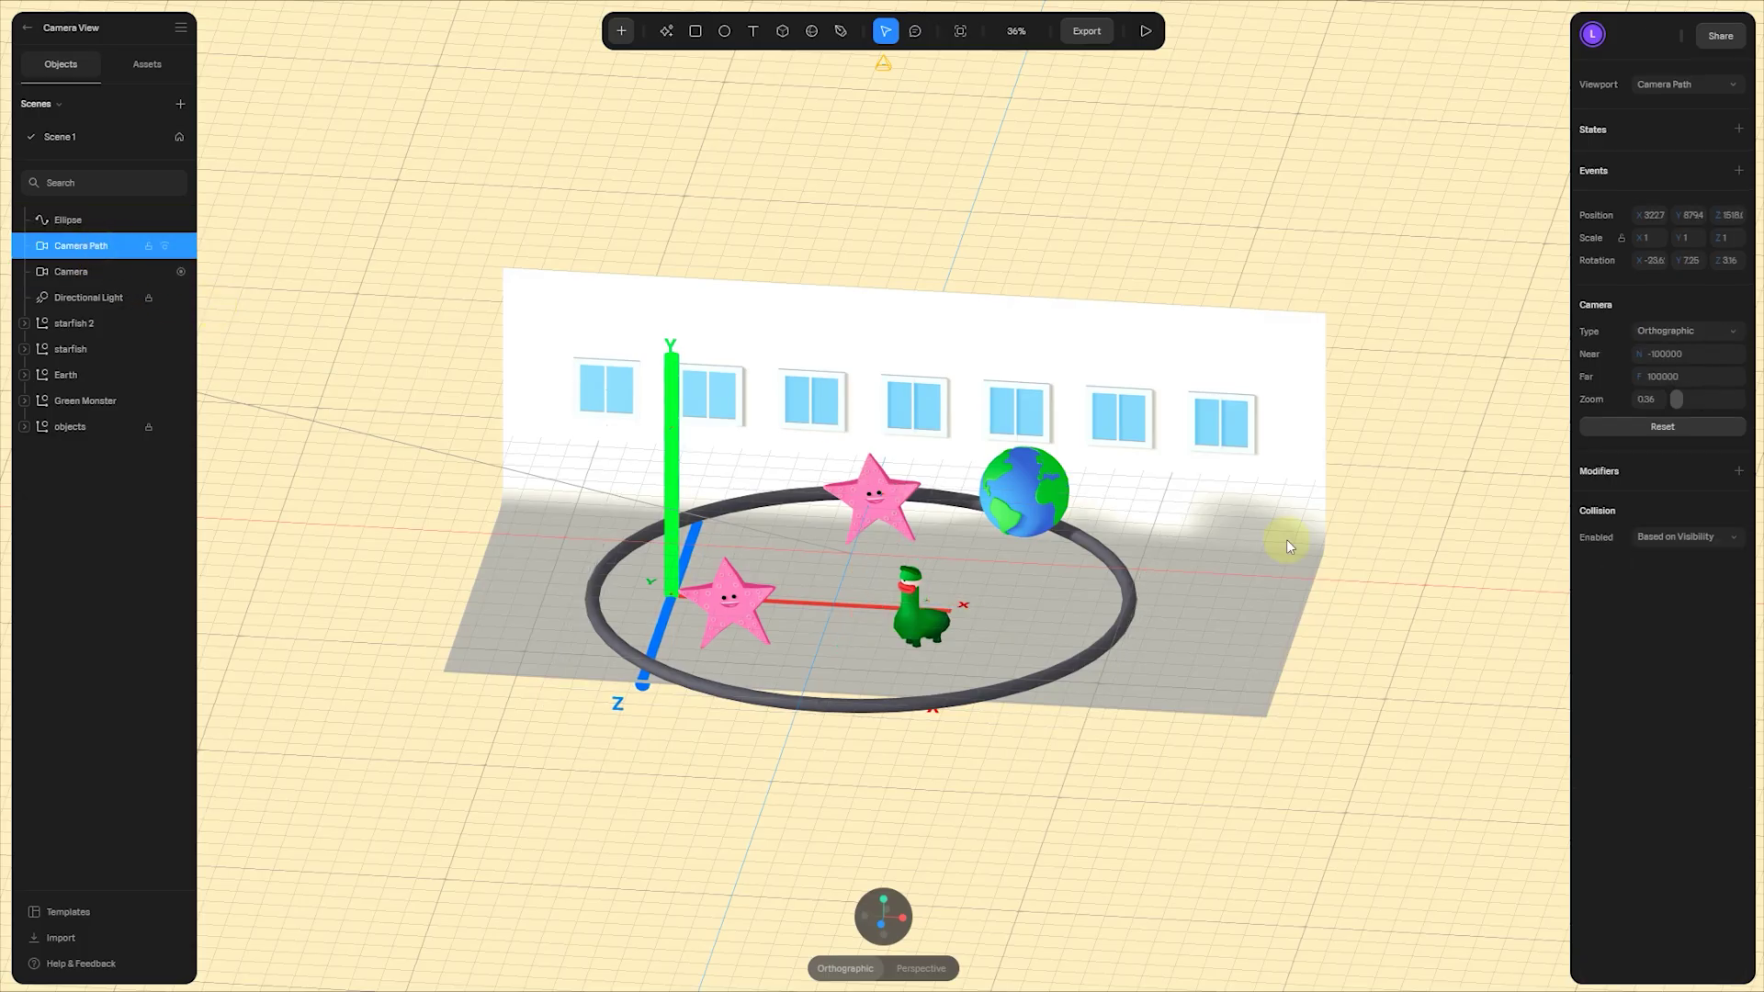
pyautogui.click(1743, 473)
pyautogui.click(1628, 500)
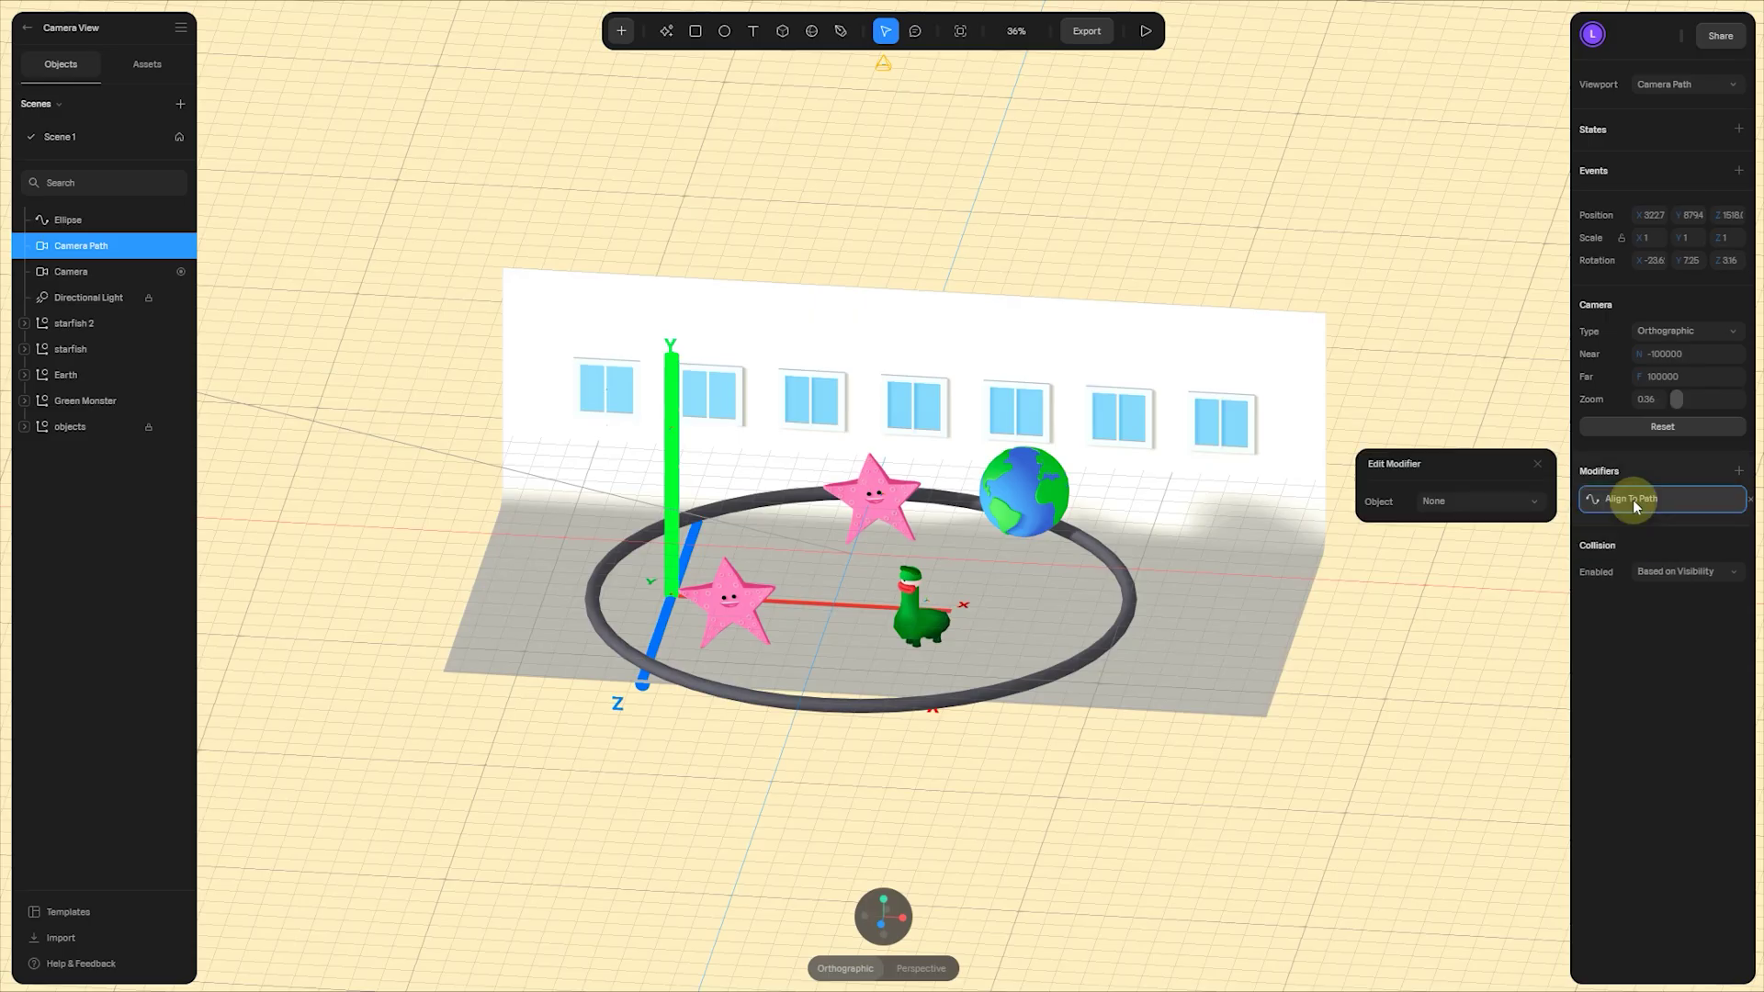
pyautogui.click(1495, 501)
pyautogui.click(1496, 580)
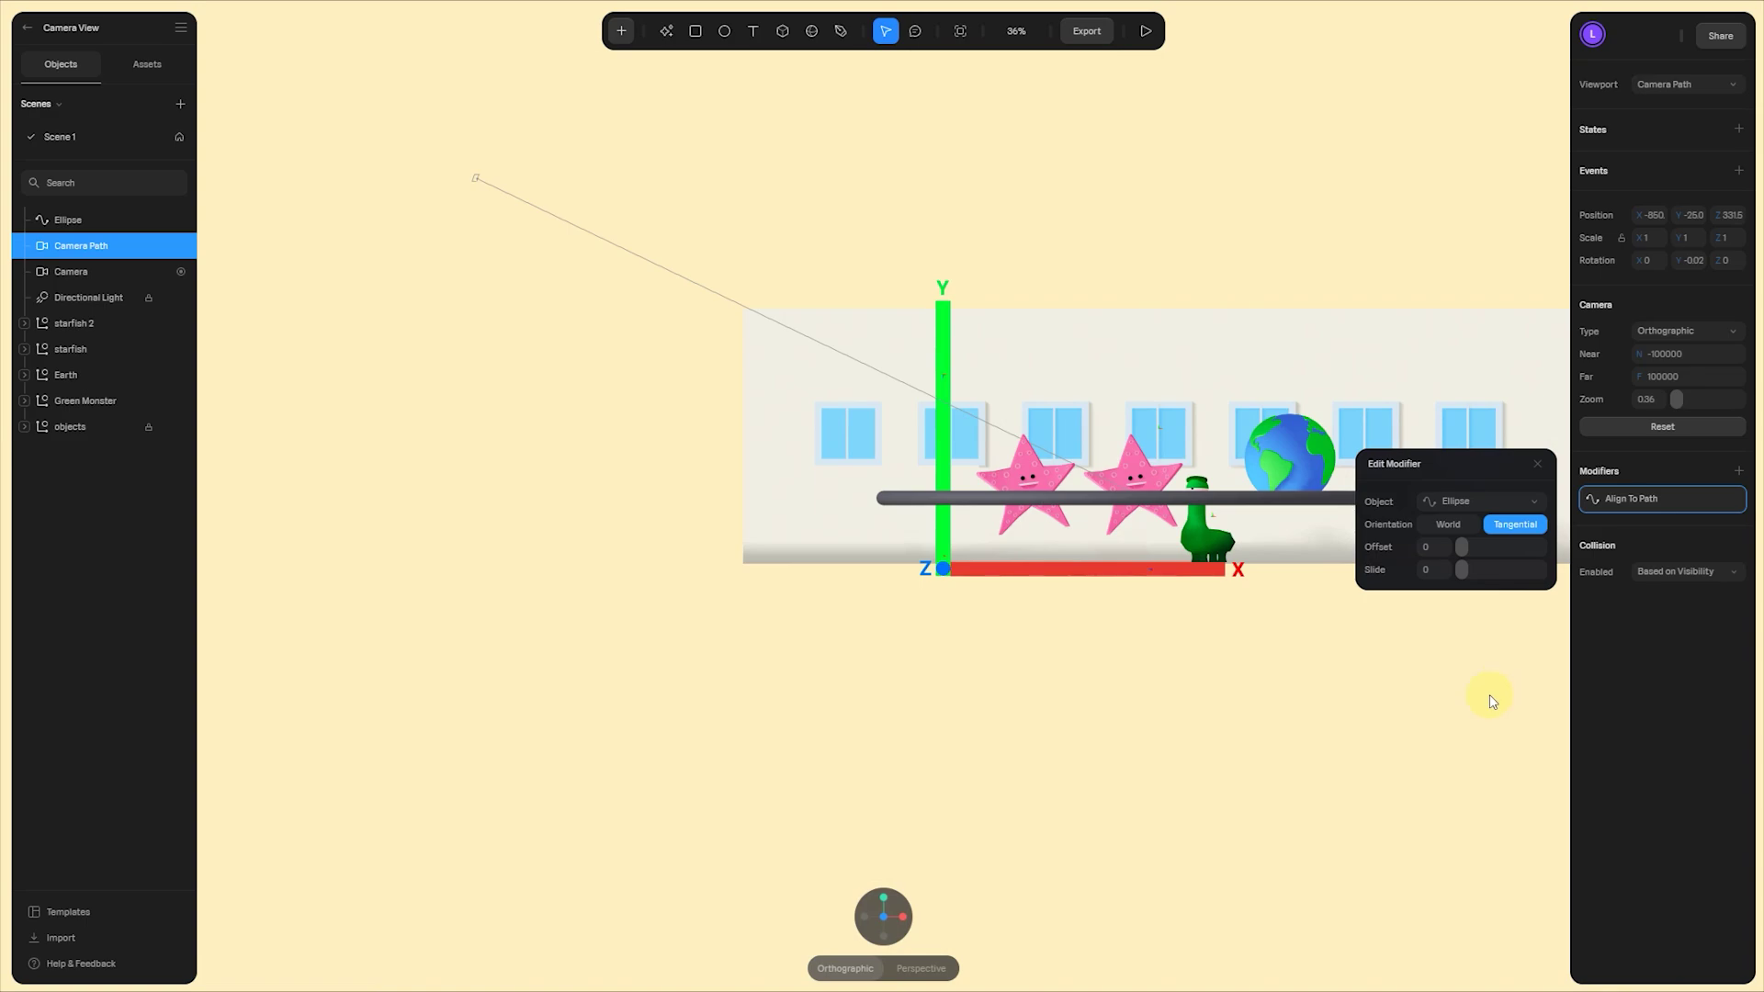
pyautogui.scroll(5, 1451, 726)
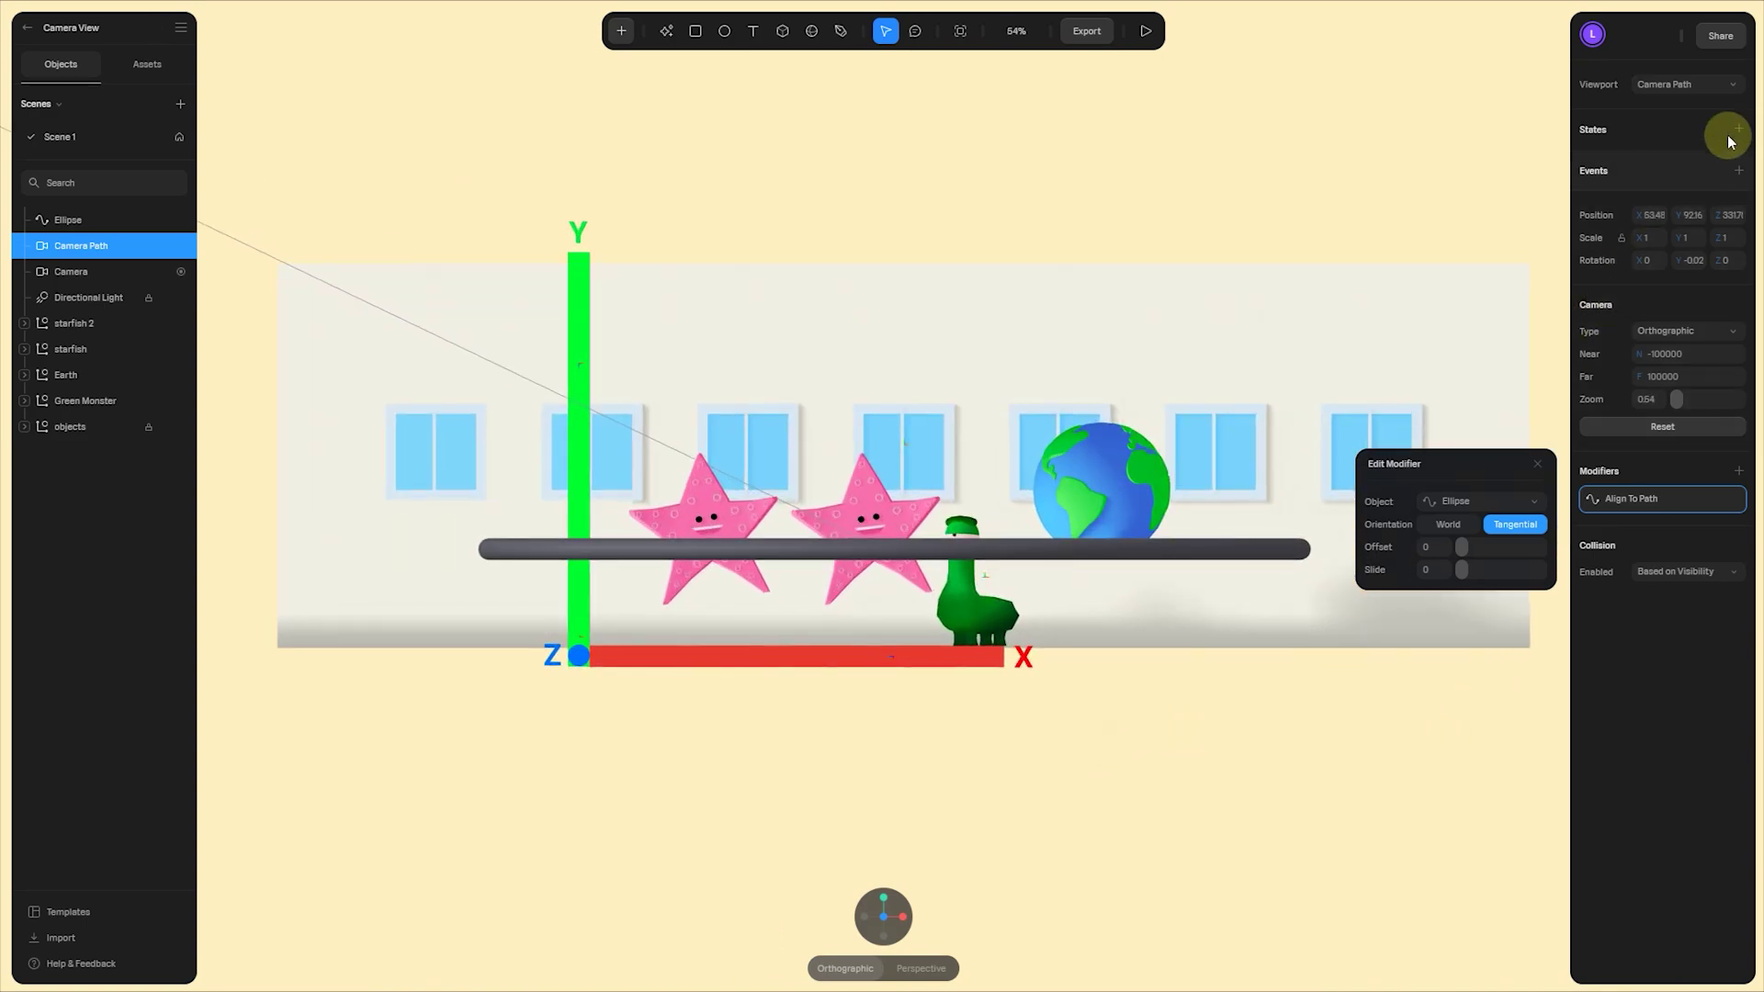
# - Add a new state to Camera Path and set its path offset to 1
pyautogui.click(1718, 131)
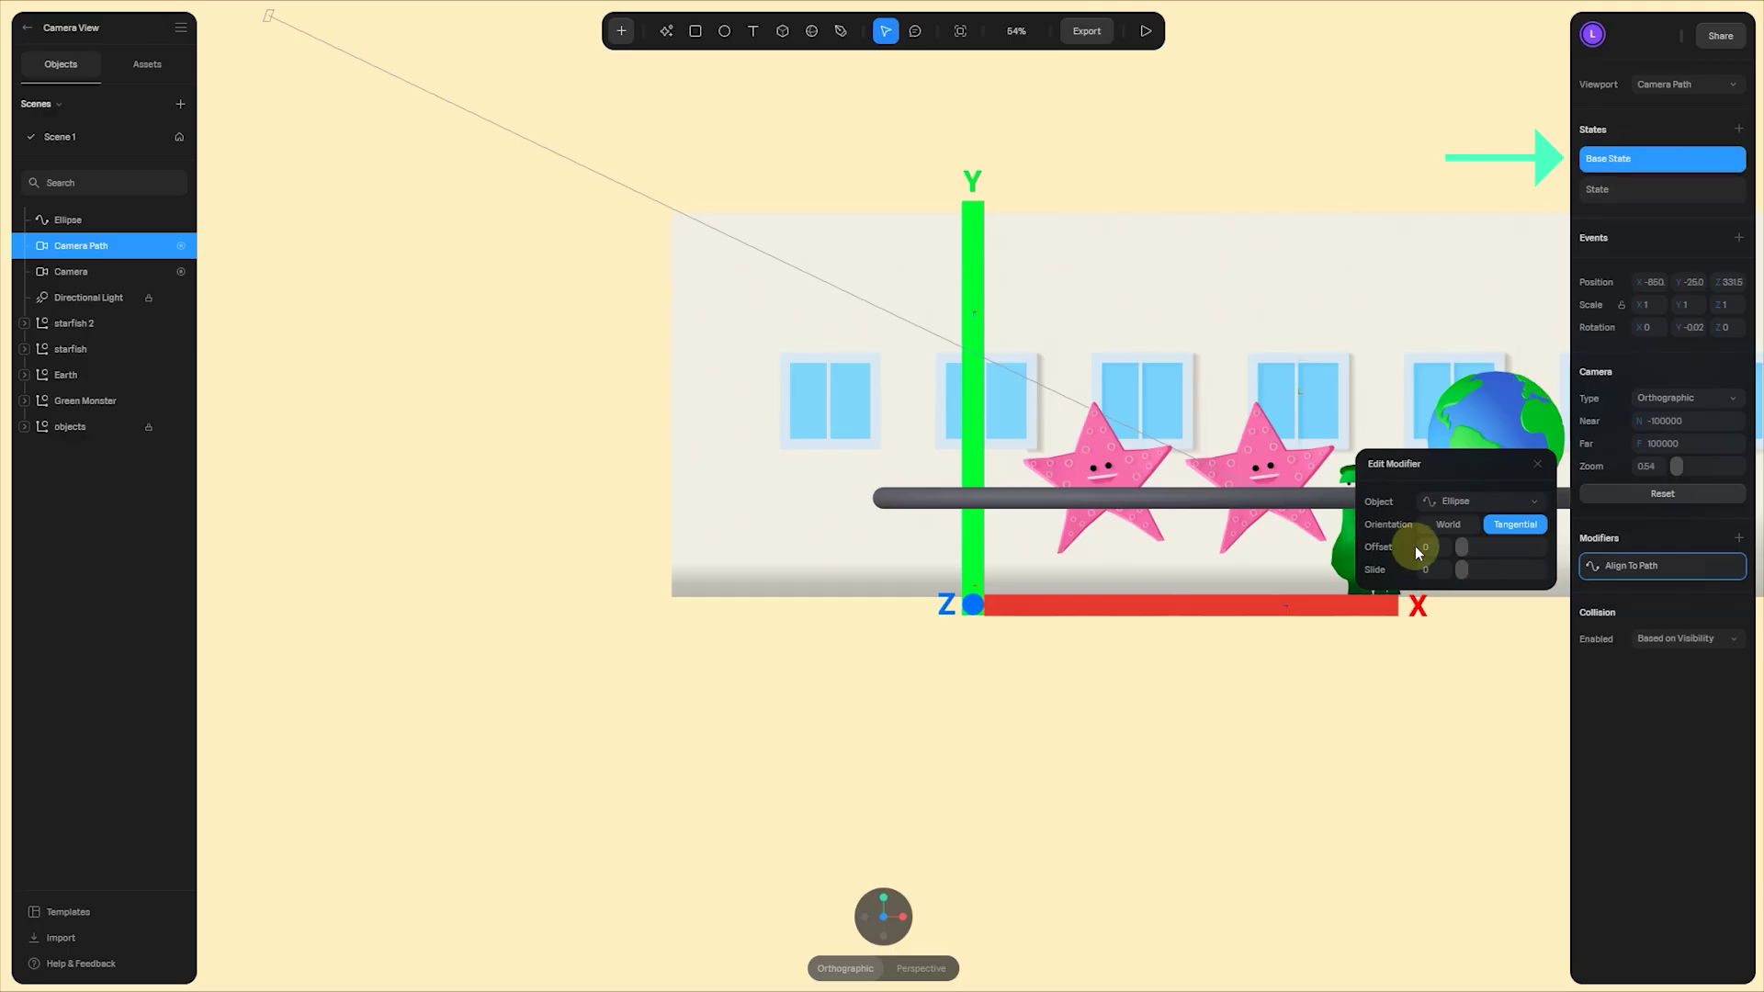
pyautogui.click(1650, 190)
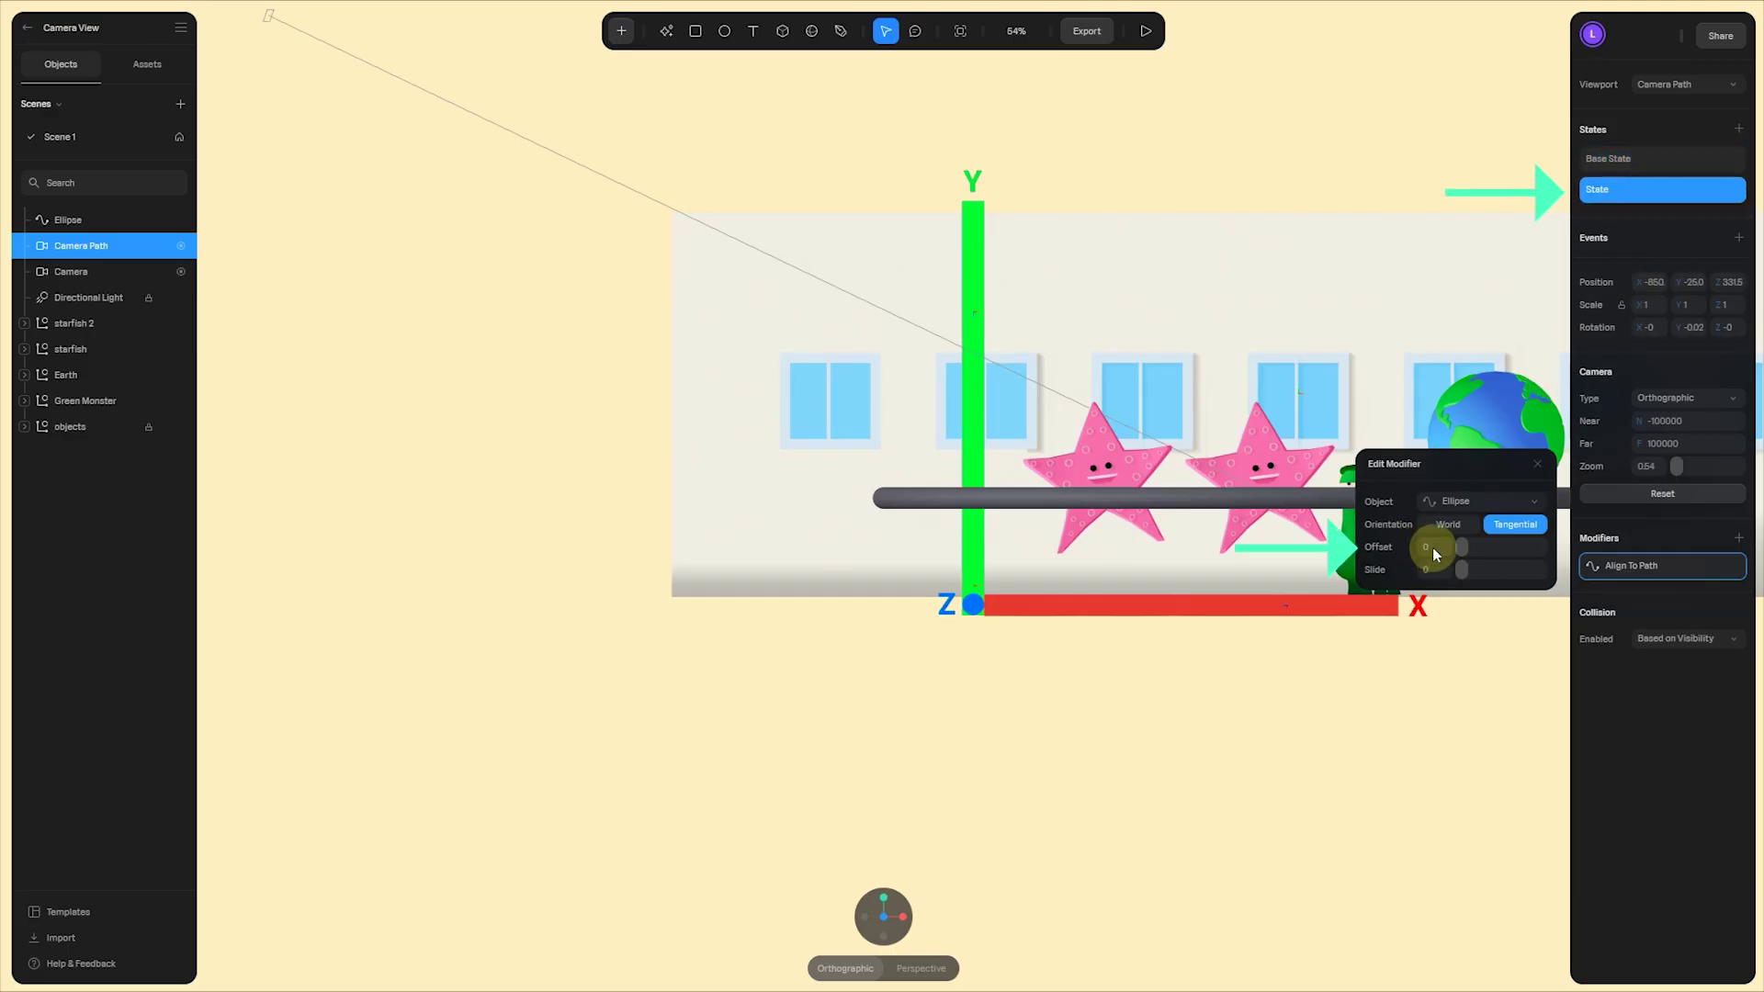
pyautogui.write('1')
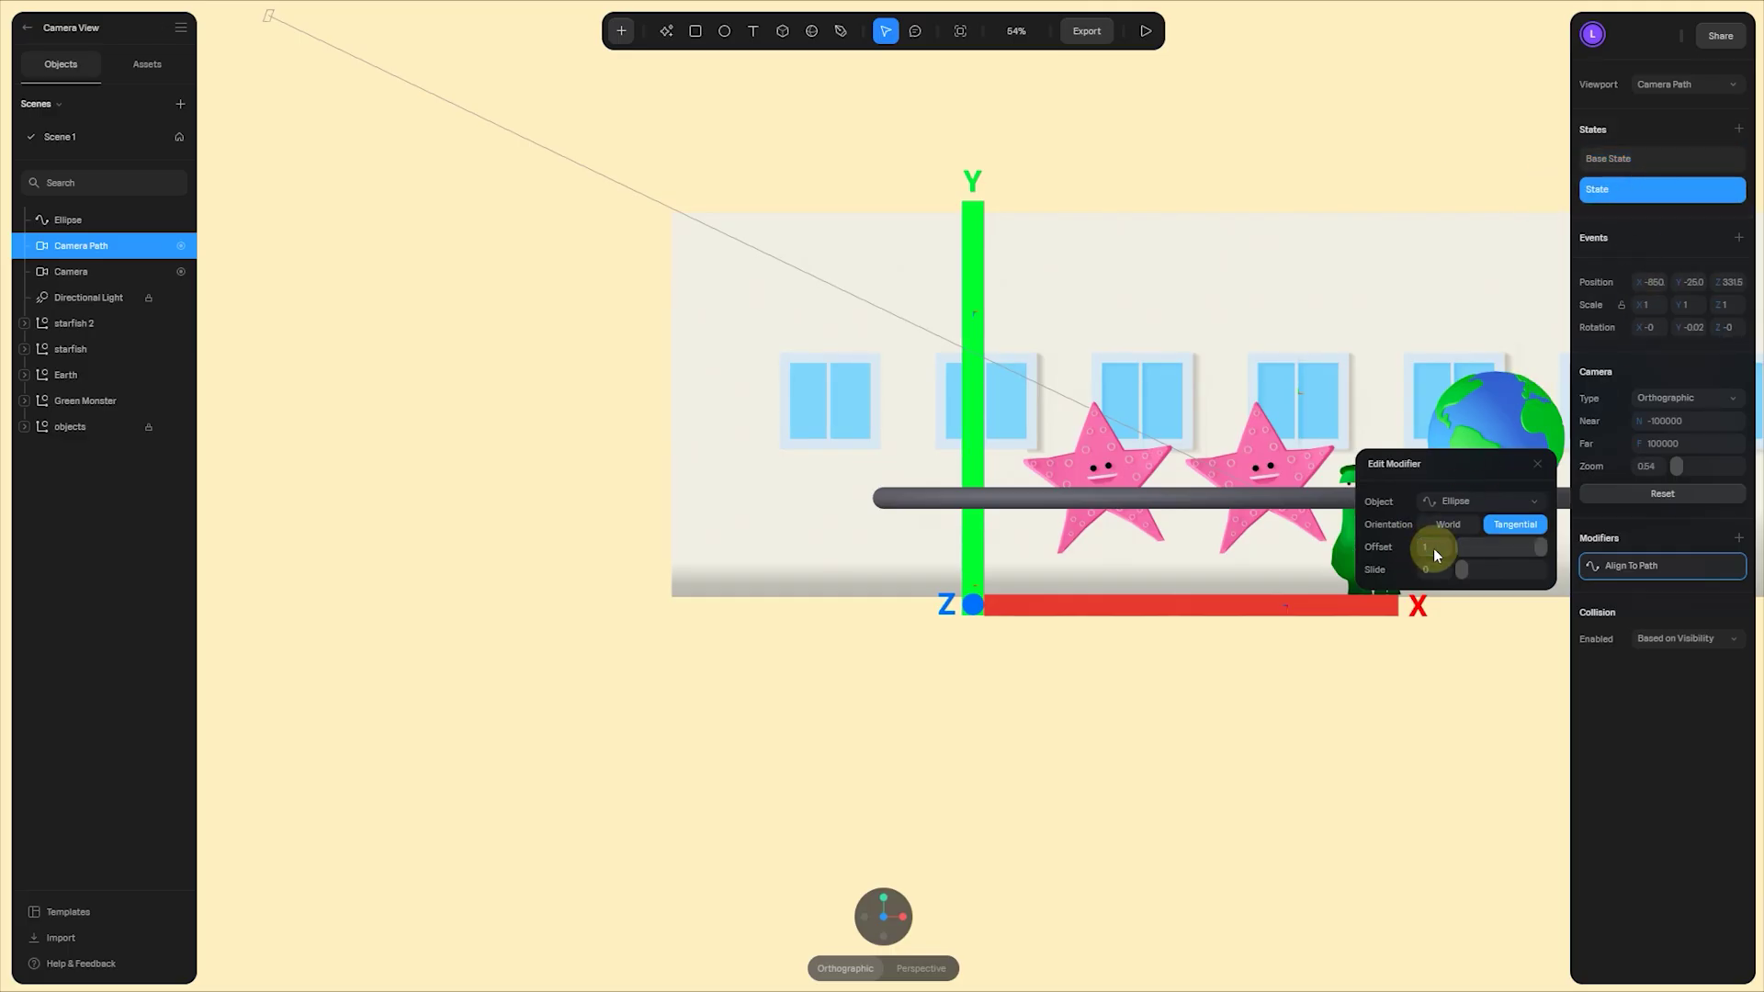
# - Add a Start event to Camera Path that transitions from Base State to State with a duration of 3
pyautogui.click(1739, 240)
pyautogui.click(1464, 224)
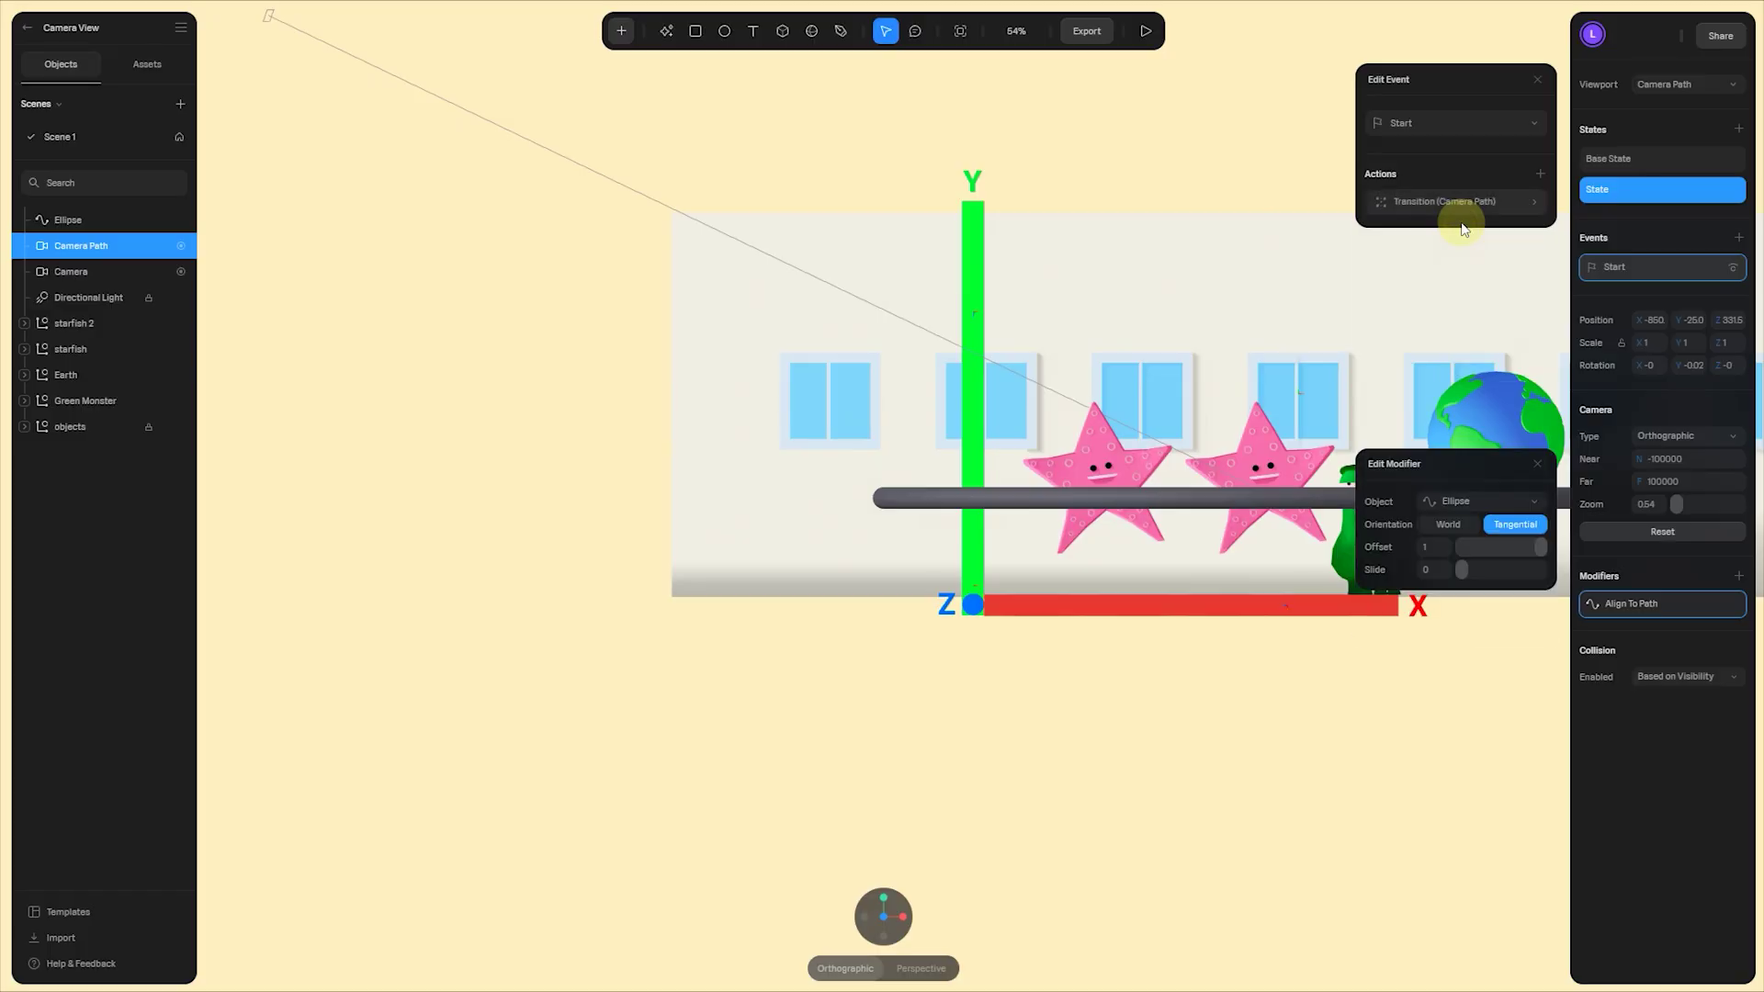
pyautogui.click(1471, 208)
pyautogui.click(1436, 342)
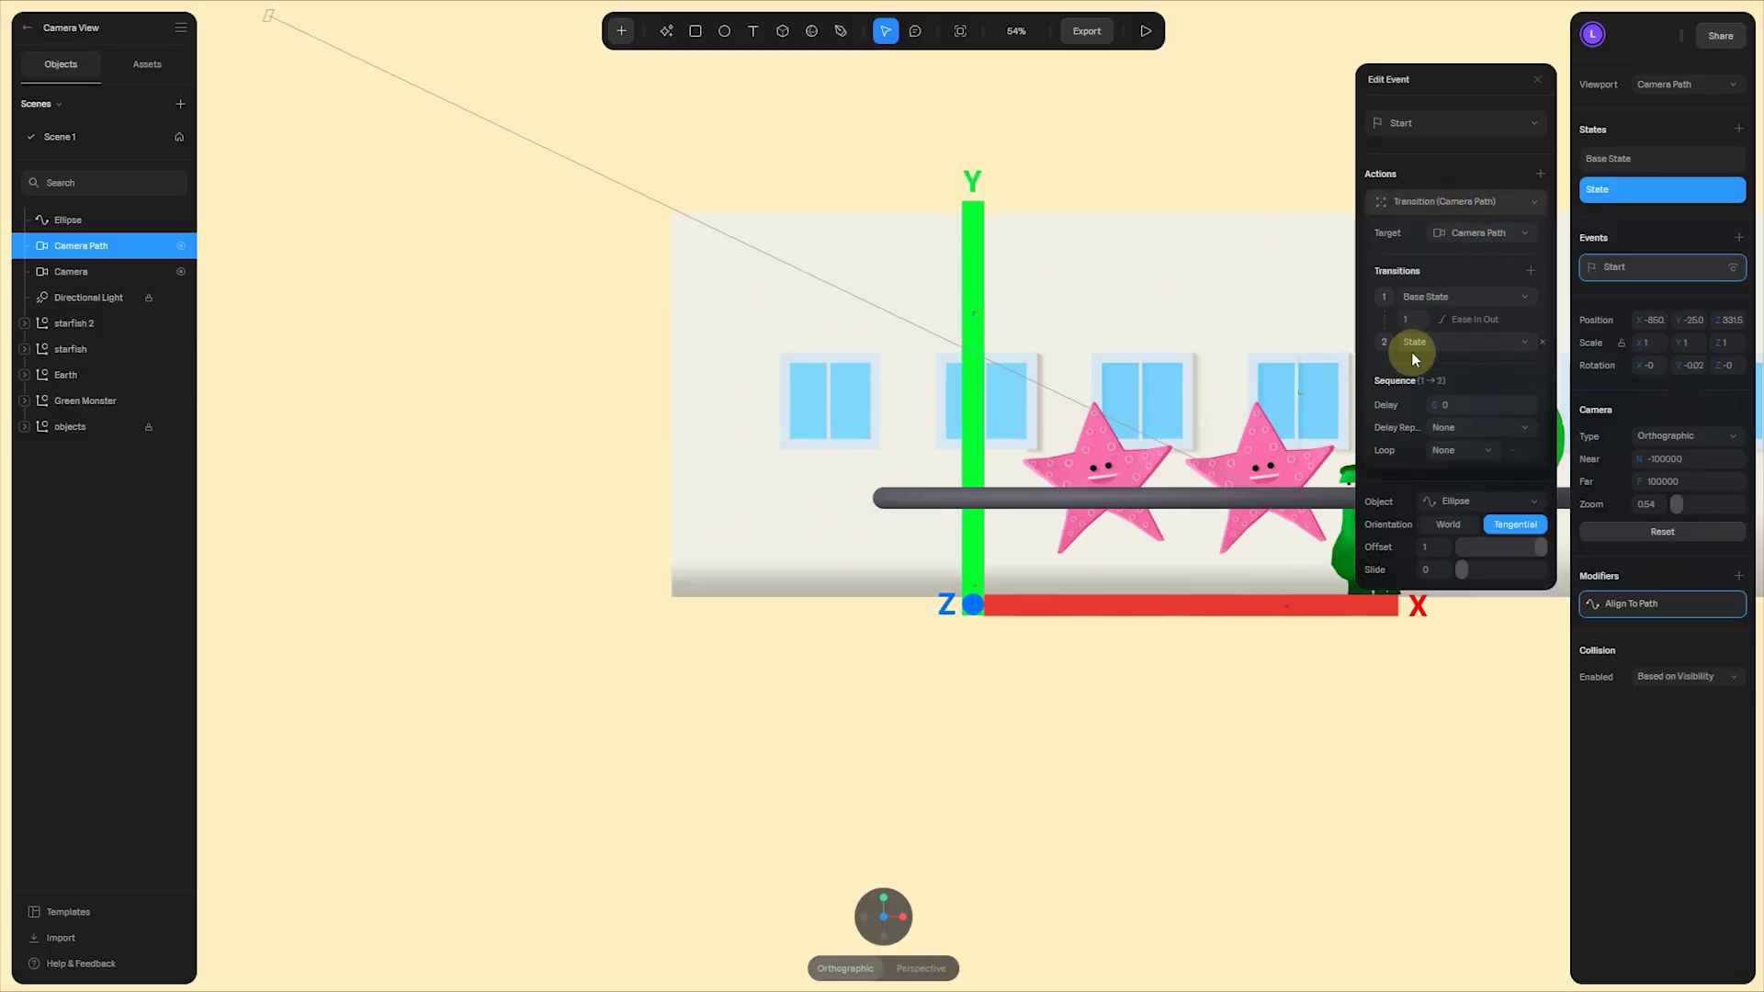
pyautogui.click(1415, 319)
pyautogui.write('3')
# - Switch Camera Path to perspective projection with the Ellipse hidden, and preview the path animation before exiting
pyautogui.click(939, 969)
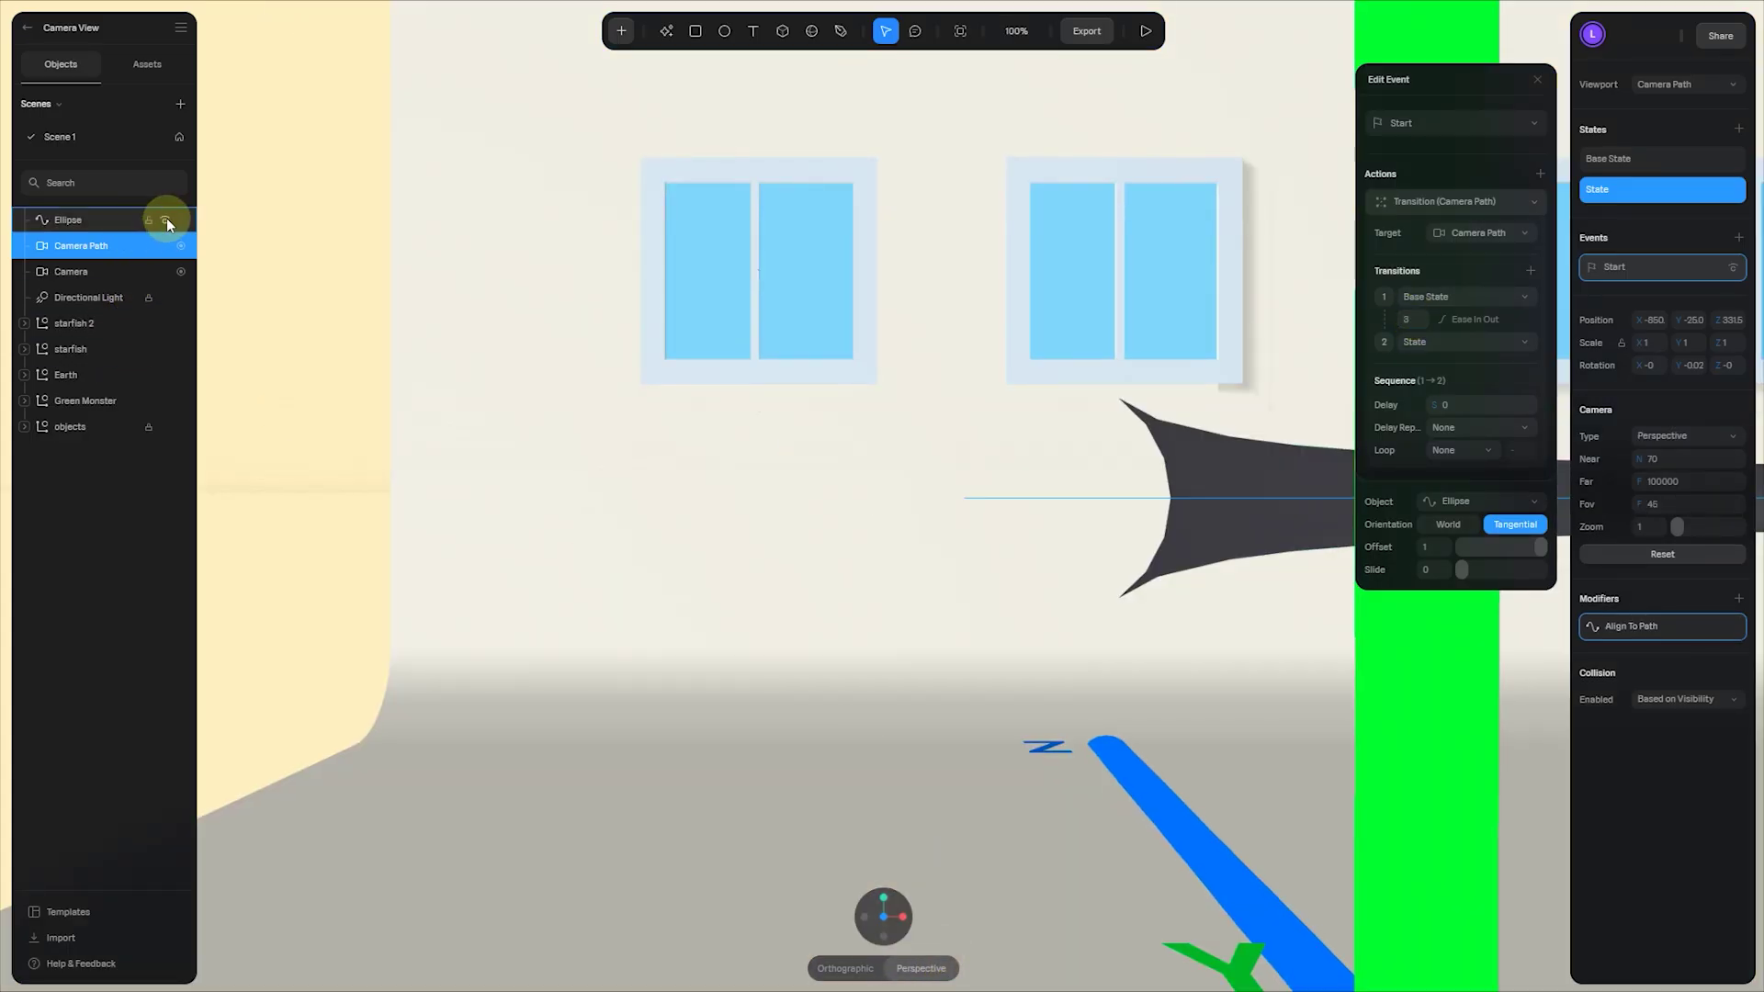
pyautogui.click(1145, 30)
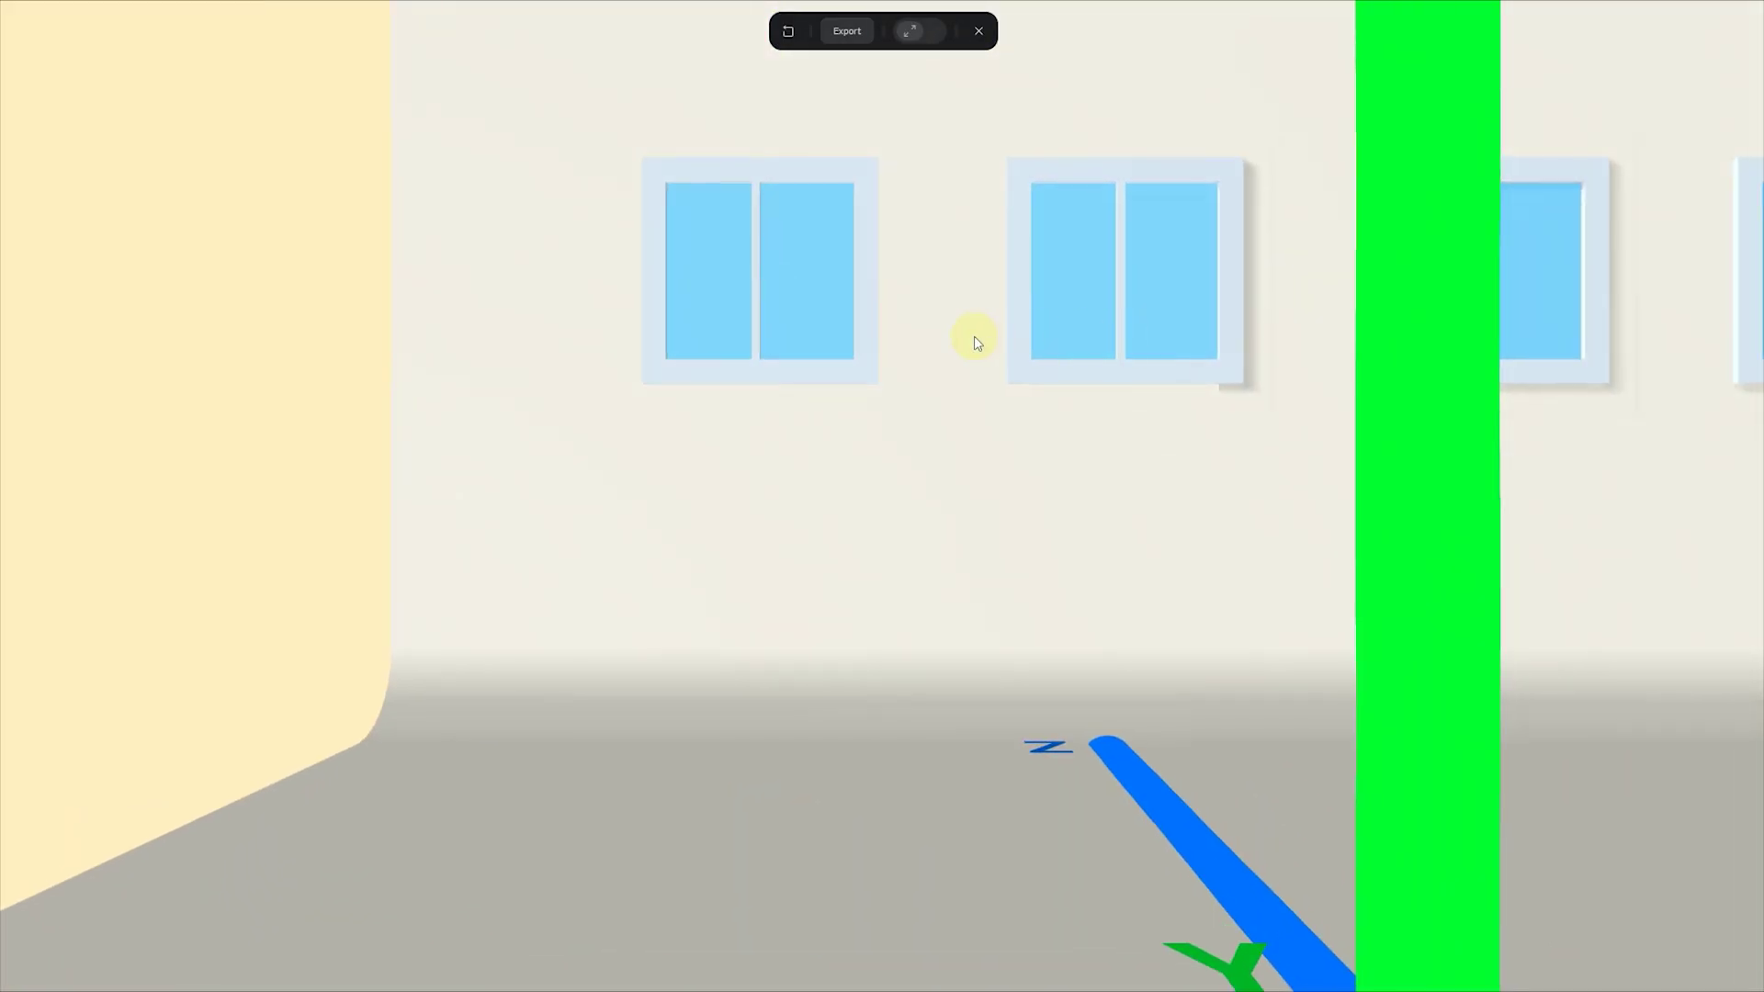
pyautogui.click(978, 31)
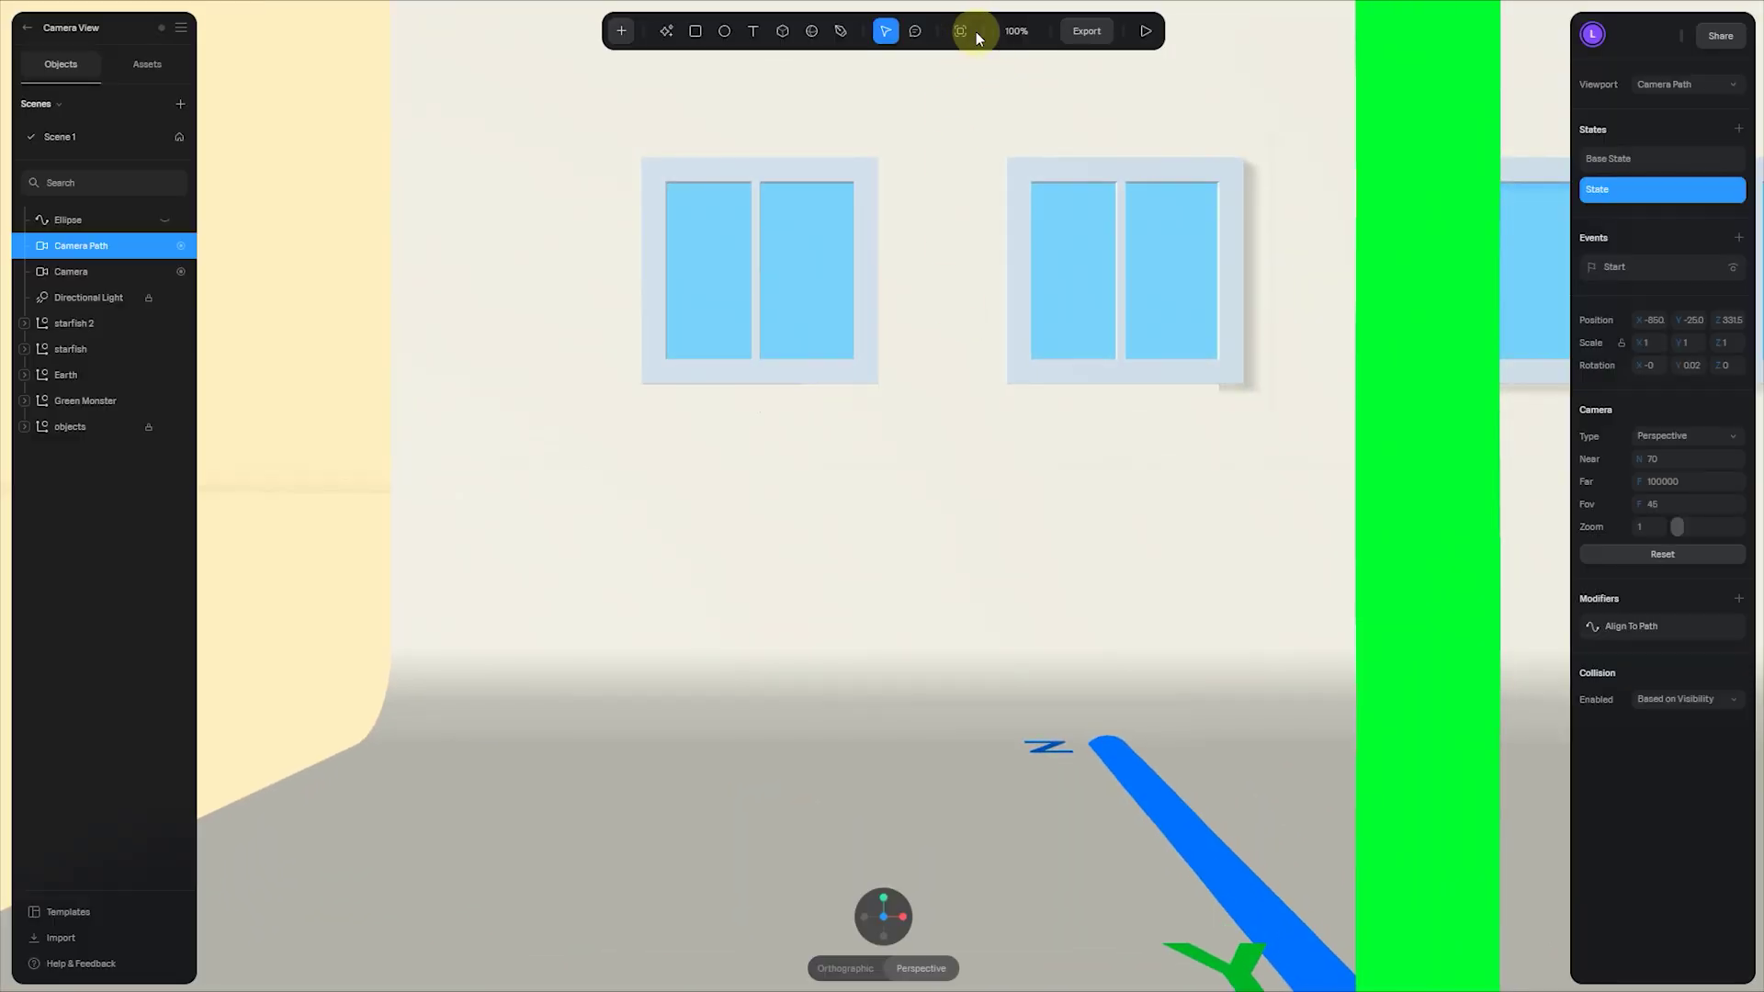
# - Preview the path animation in orthographic projection, and switch back to perspective to play it again for comparison
pyautogui.click(1643, 267)
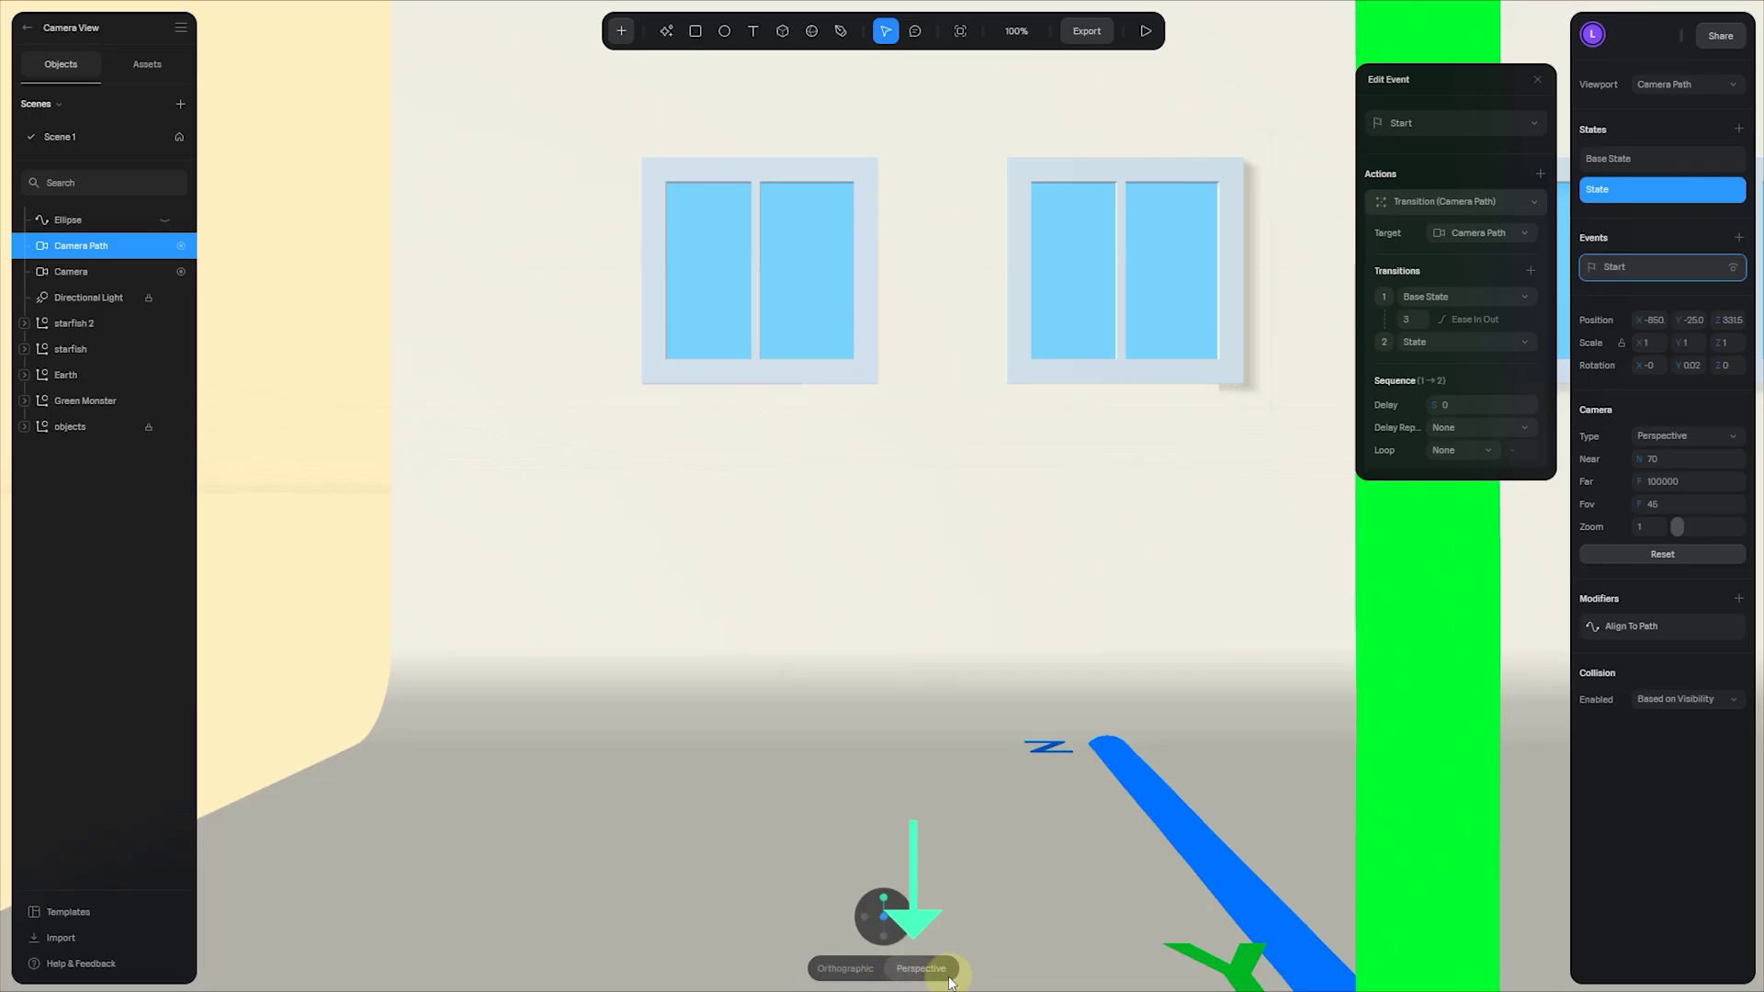
pyautogui.click(838, 969)
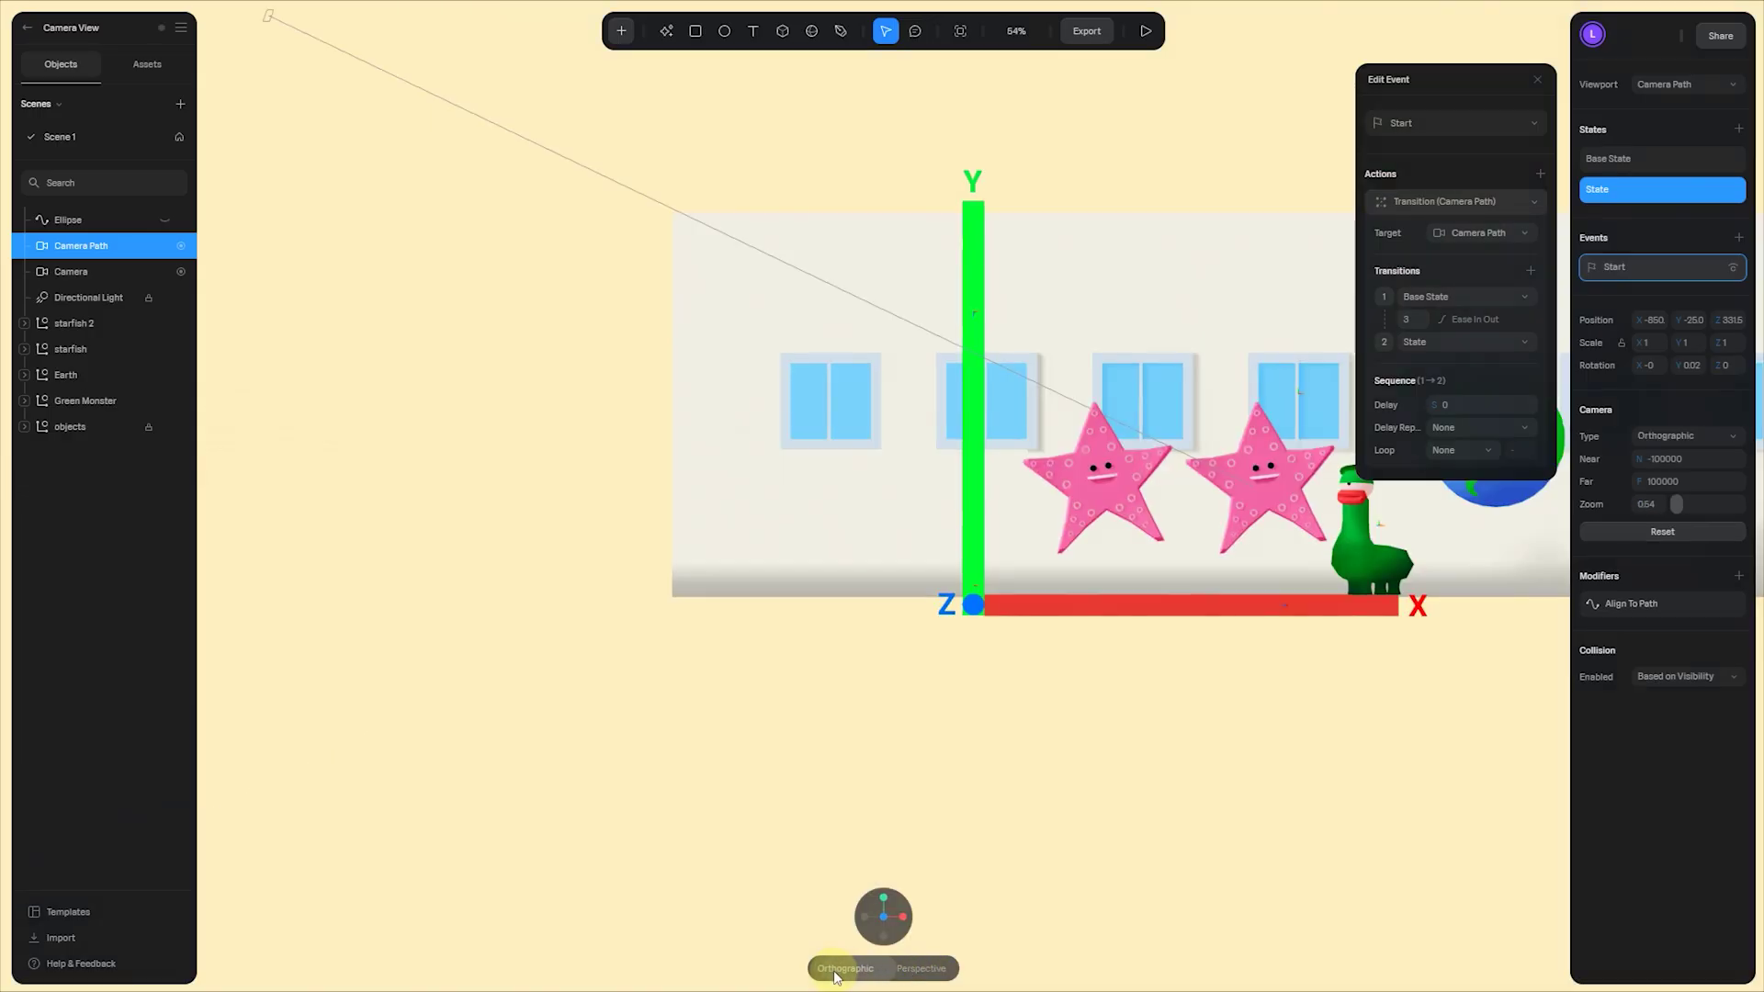
pyautogui.click(1145, 31)
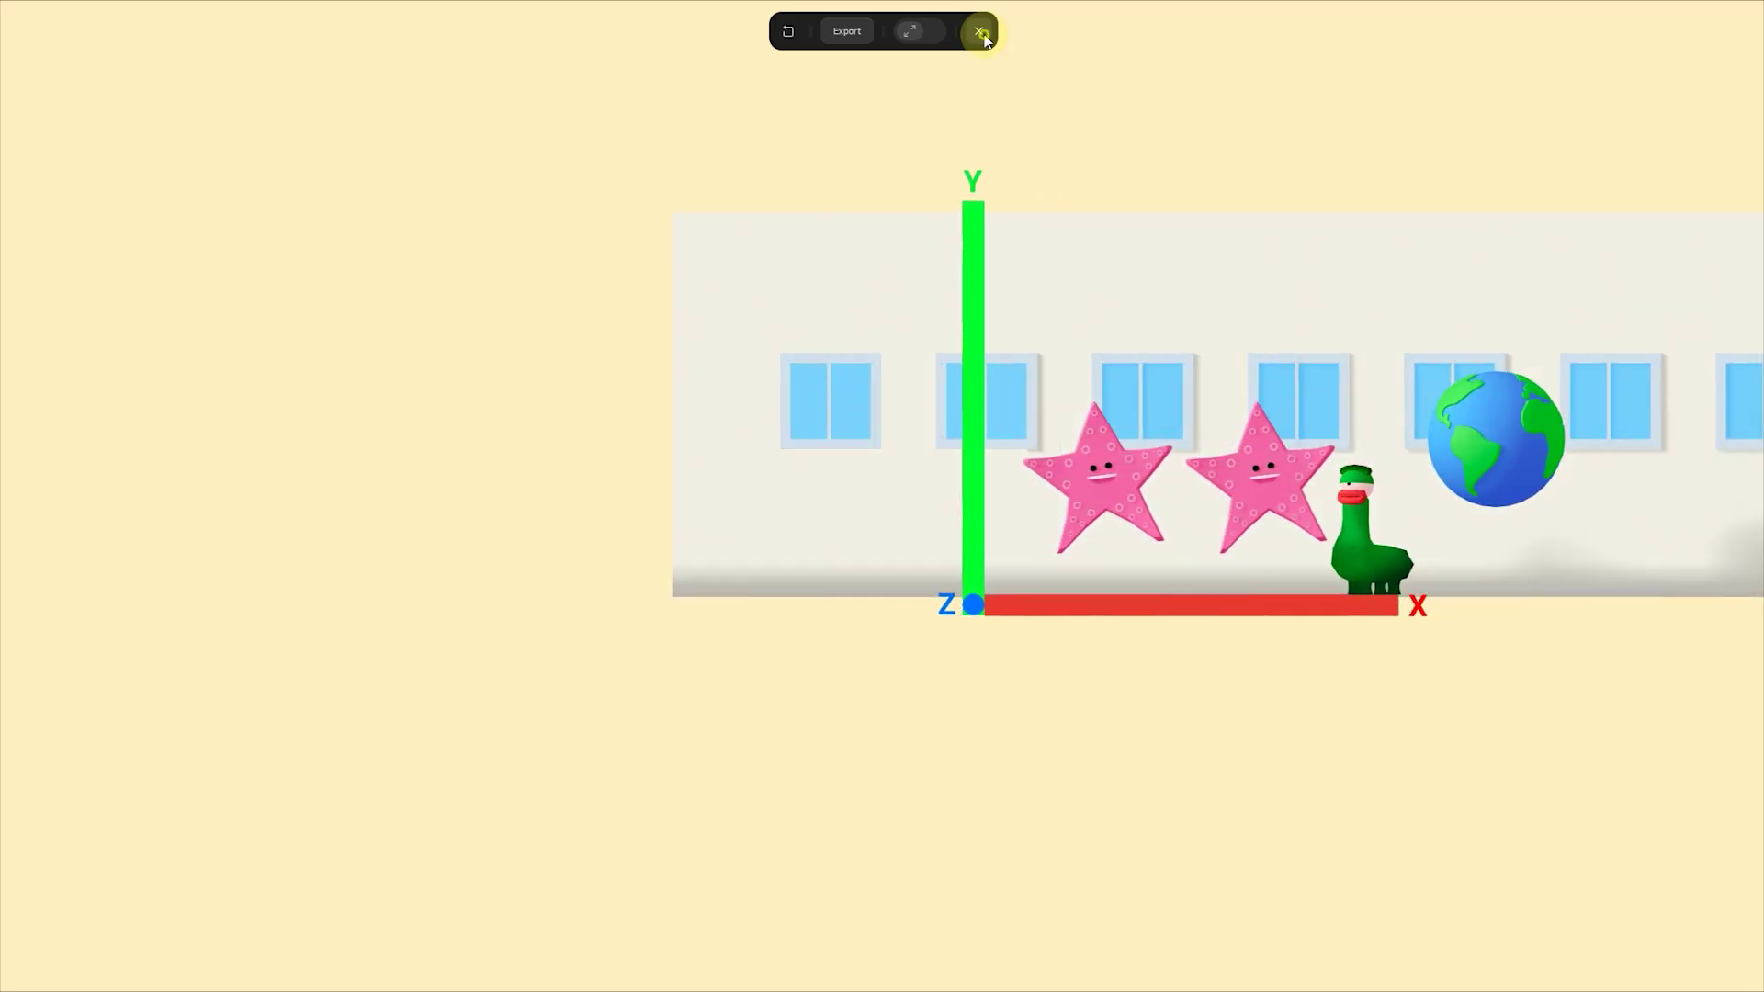
pyautogui.click(979, 32)
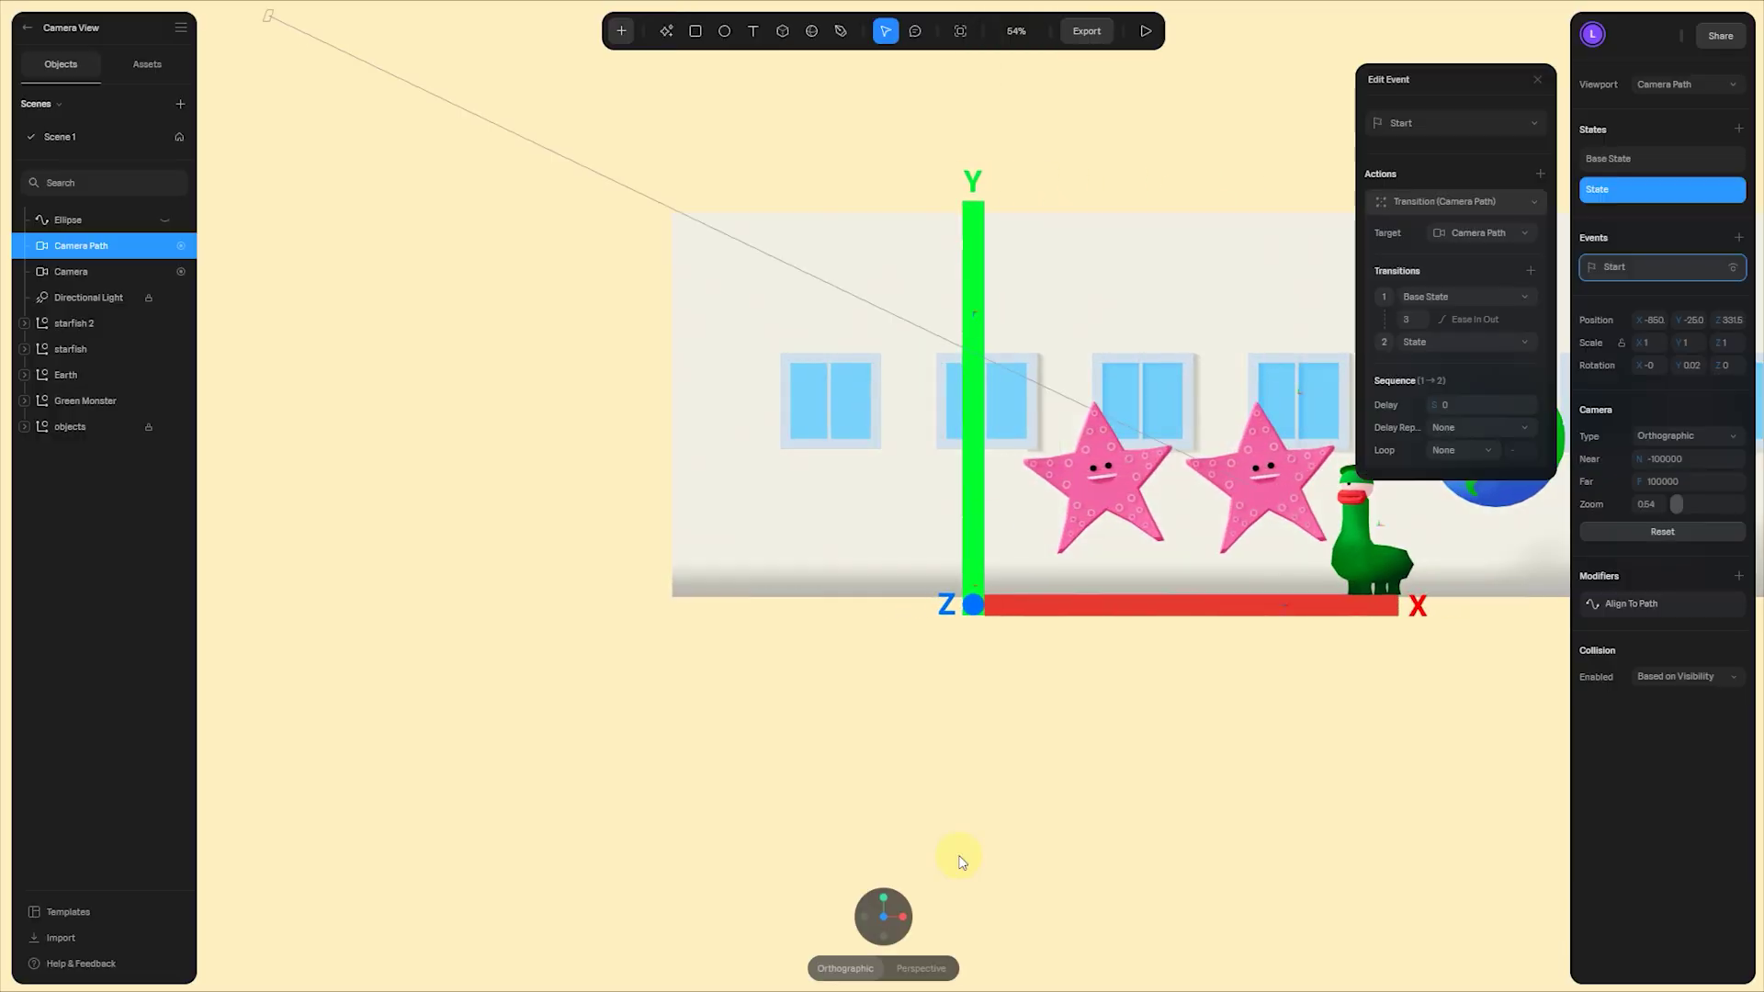
pyautogui.click(916, 970)
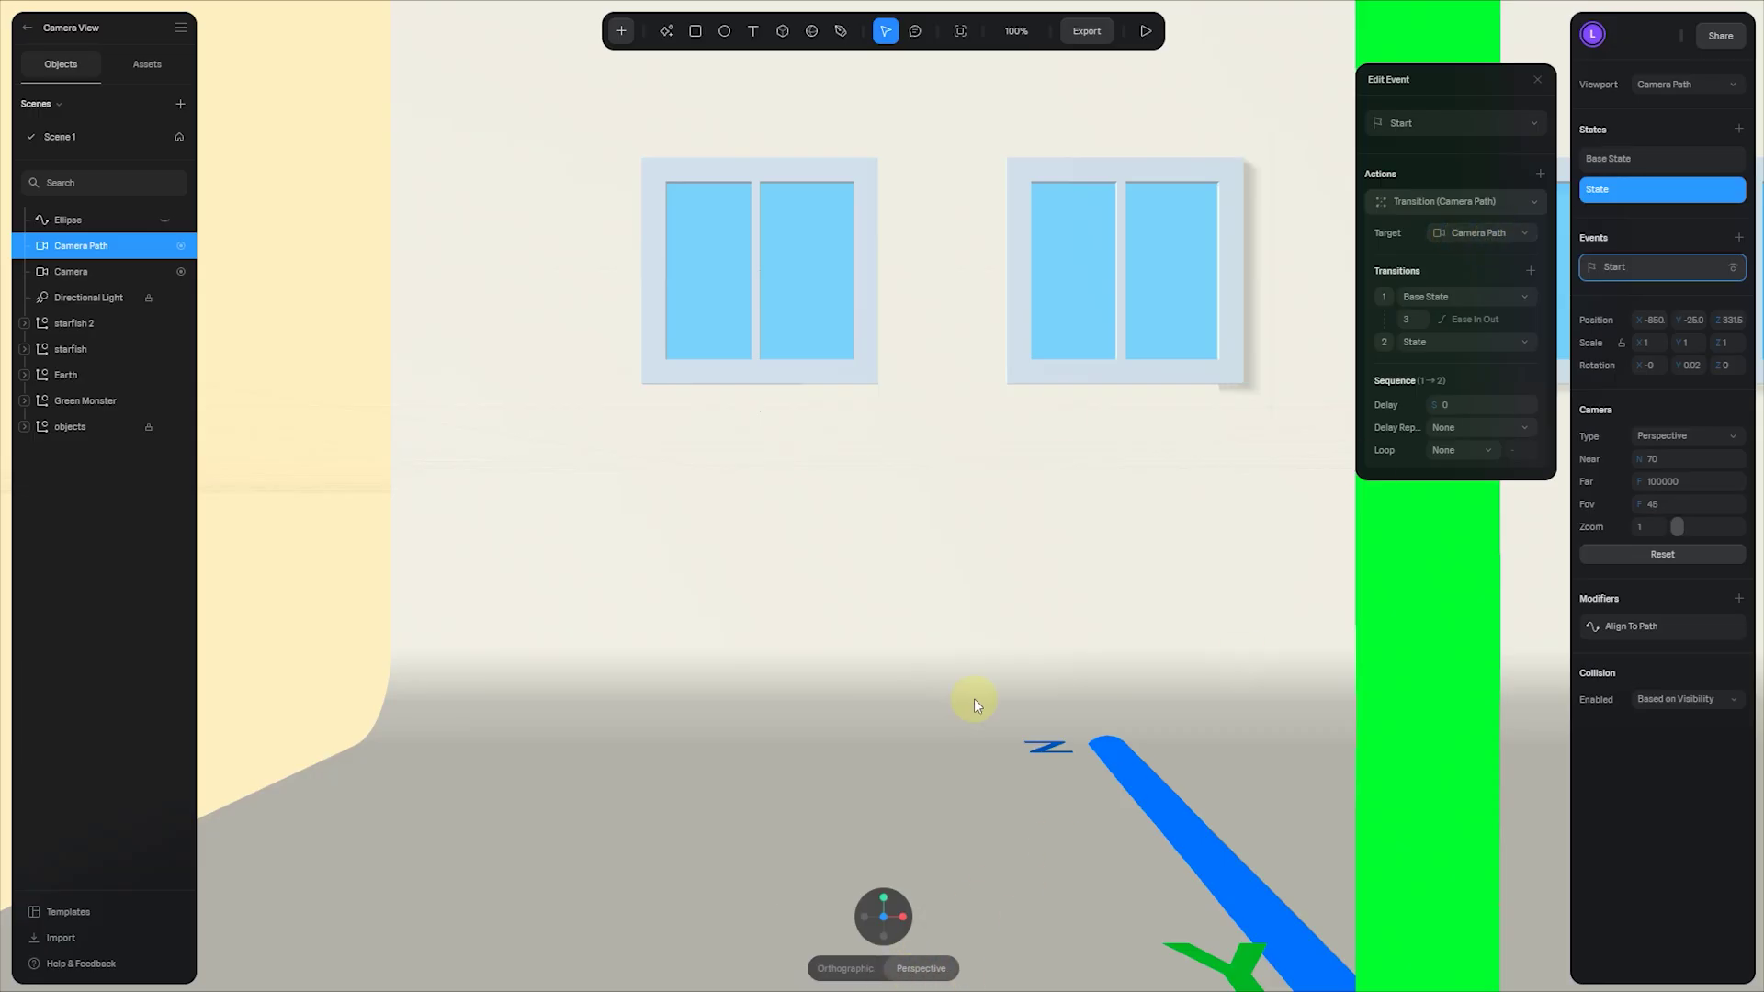
pyautogui.click(1144, 30)
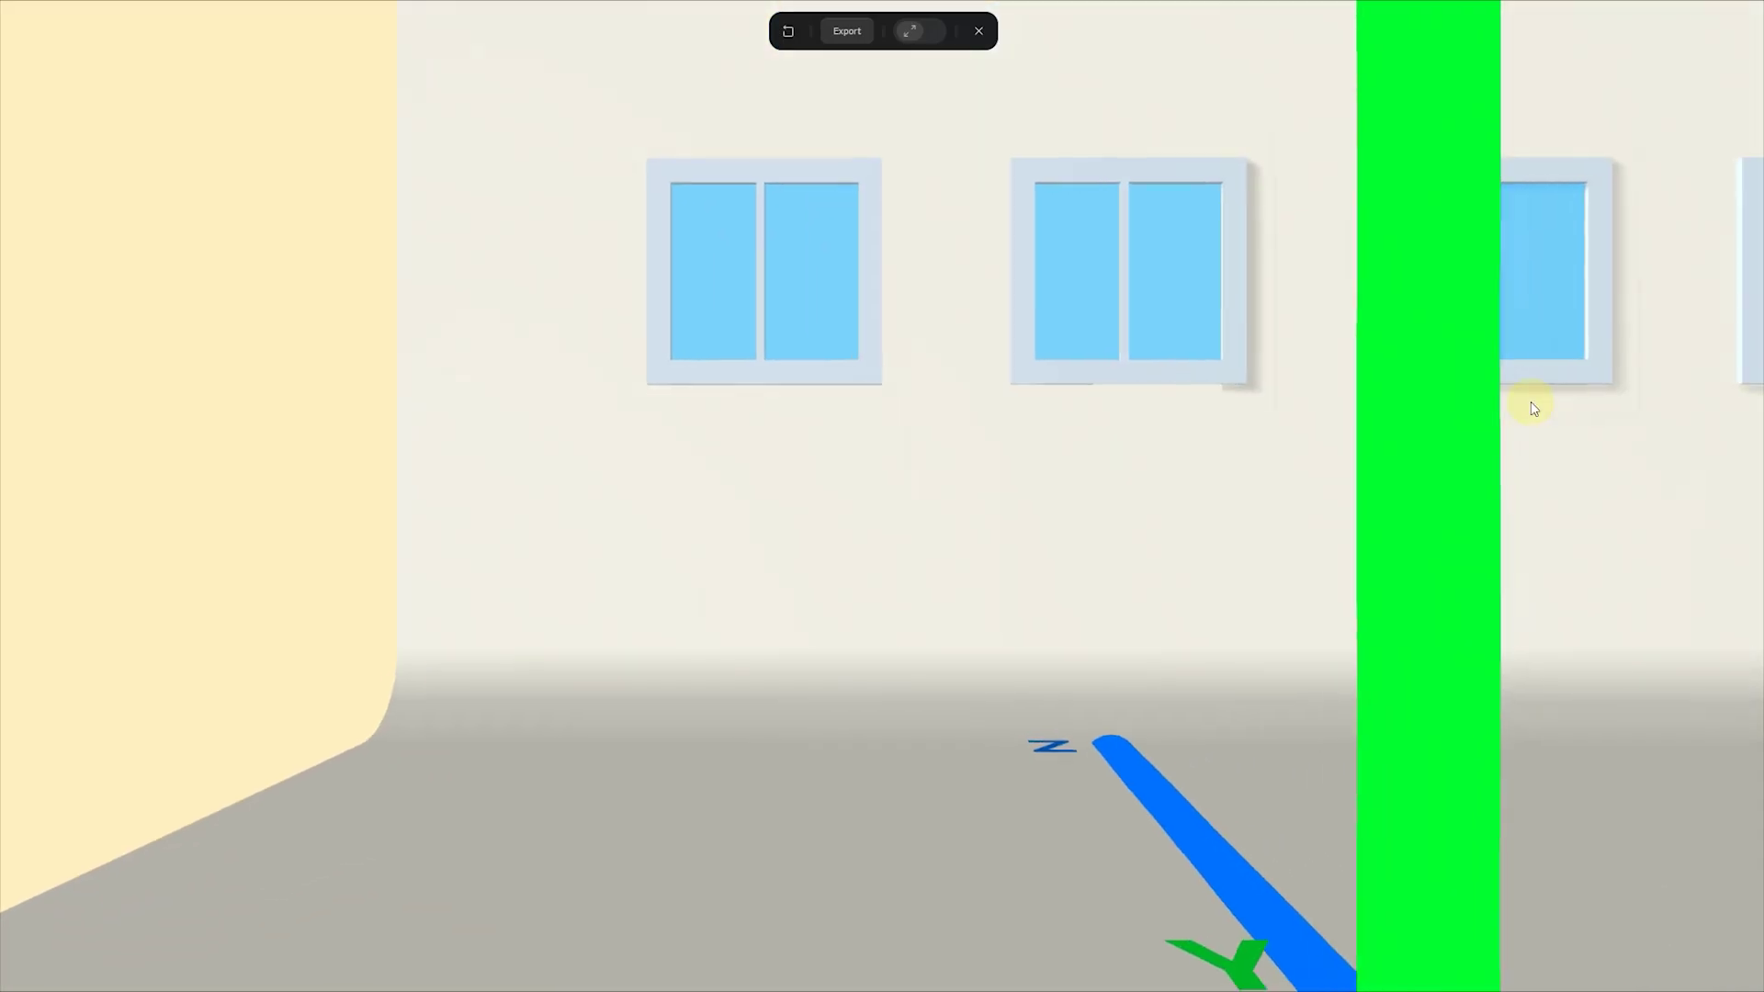
# - Exit the preview and add a state to Camera 2, setting zoom to 0.5 in Base State and 1 in State
pyautogui.click(976, 32)
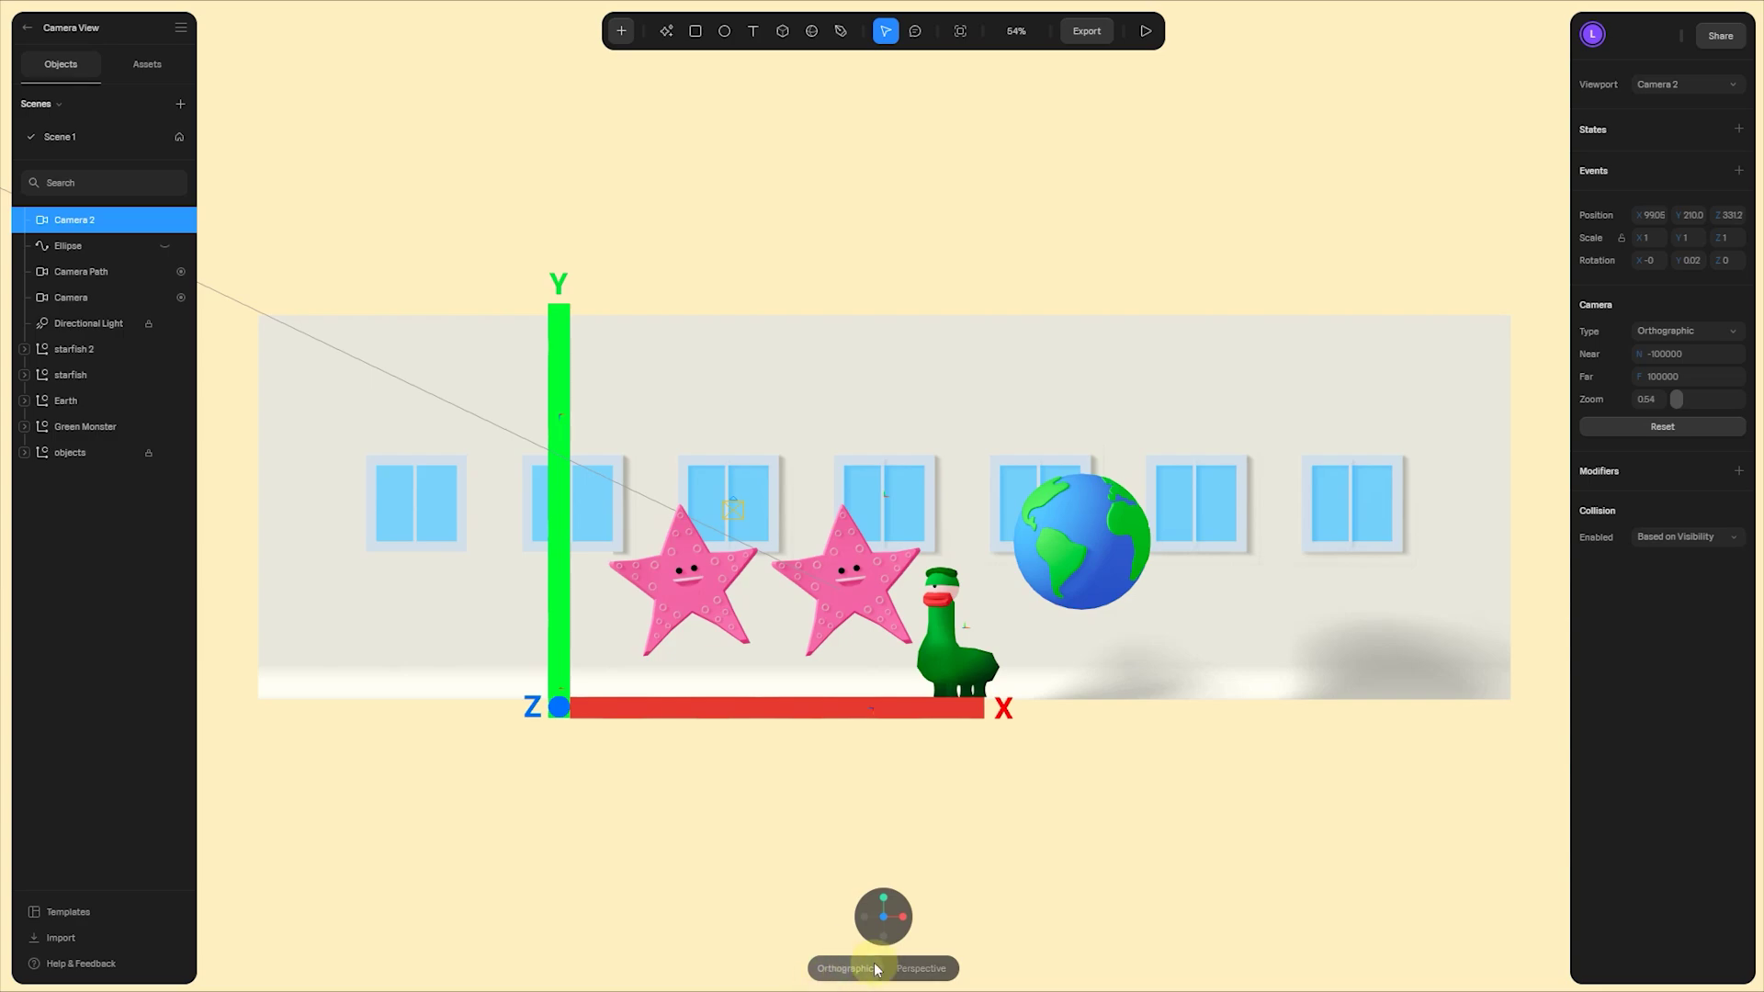
pyautogui.click(1739, 130)
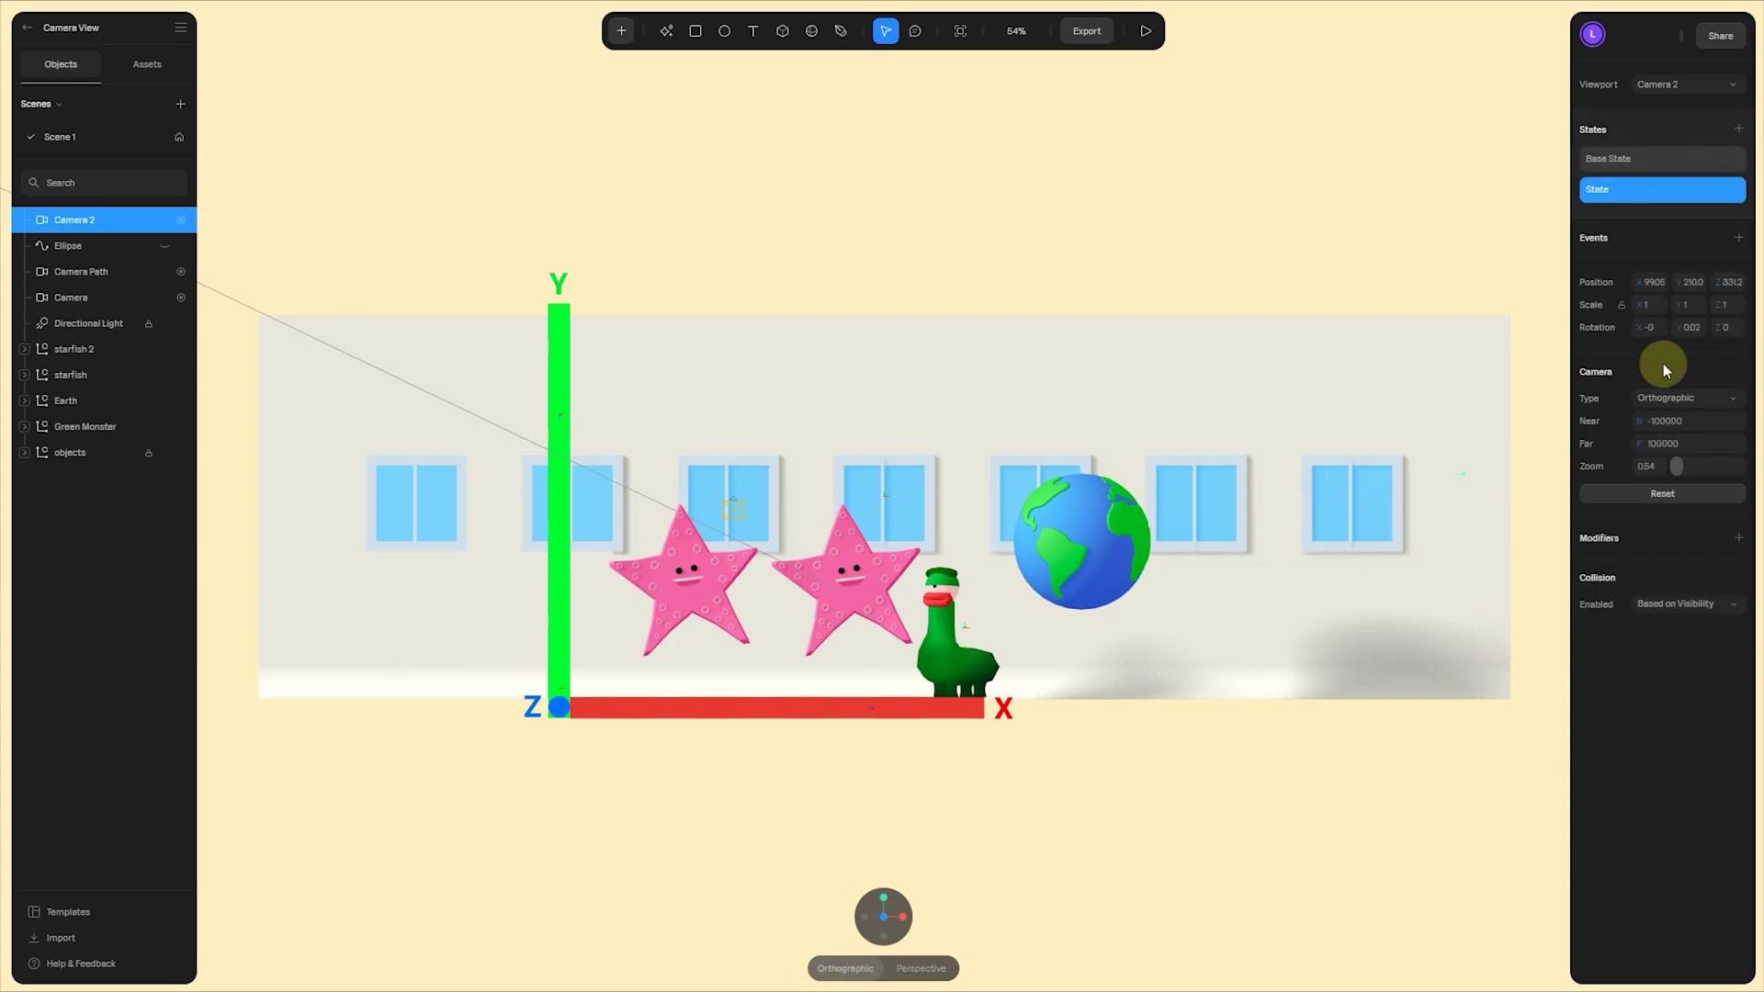
pyautogui.click(1682, 161)
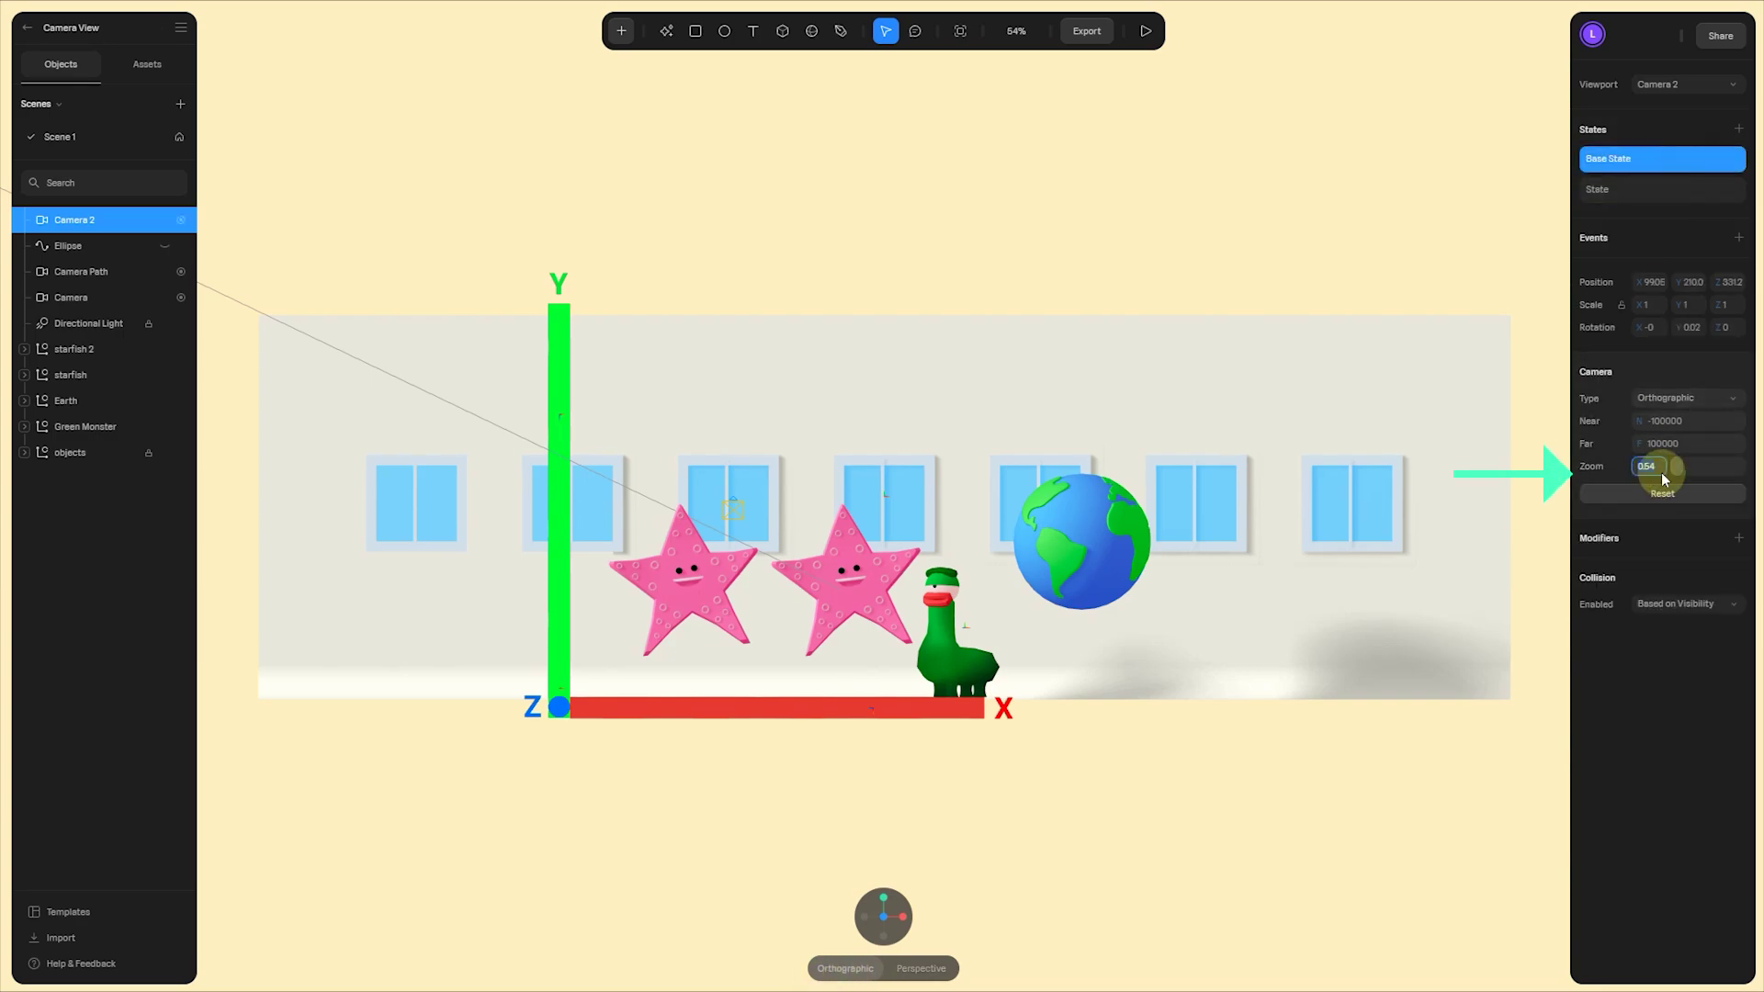
pyautogui.write('1')
pyautogui.click(1619, 189)
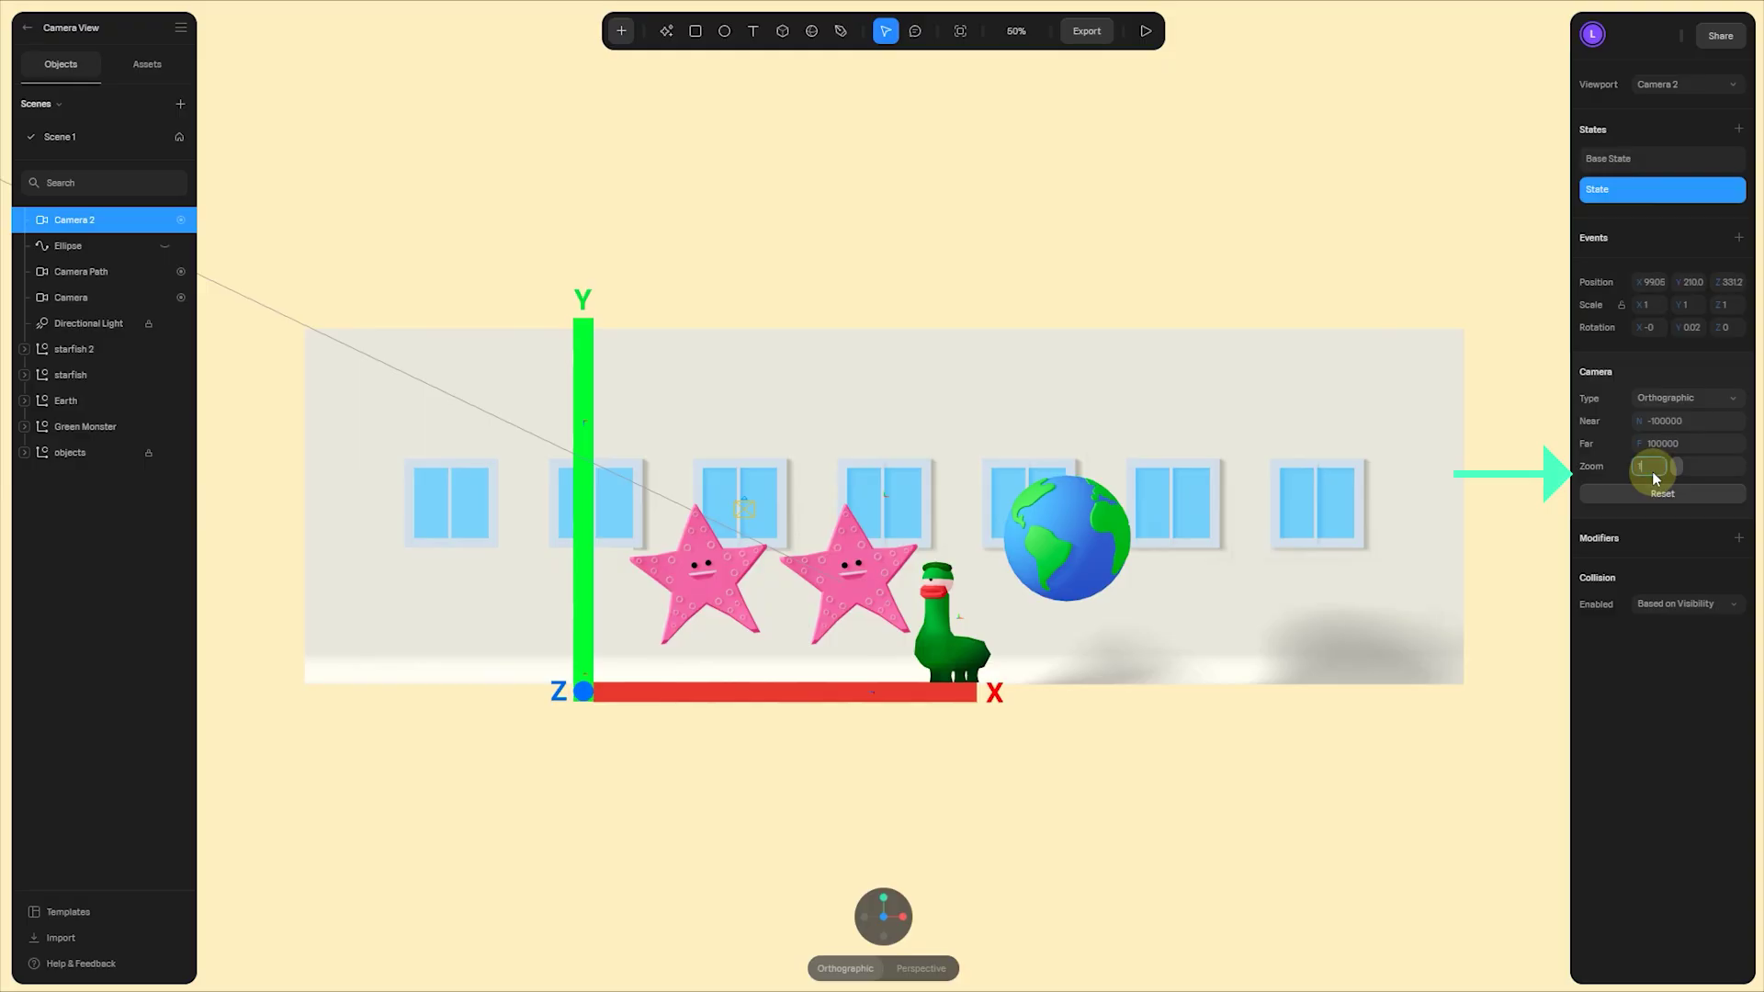
pyautogui.press('Return')
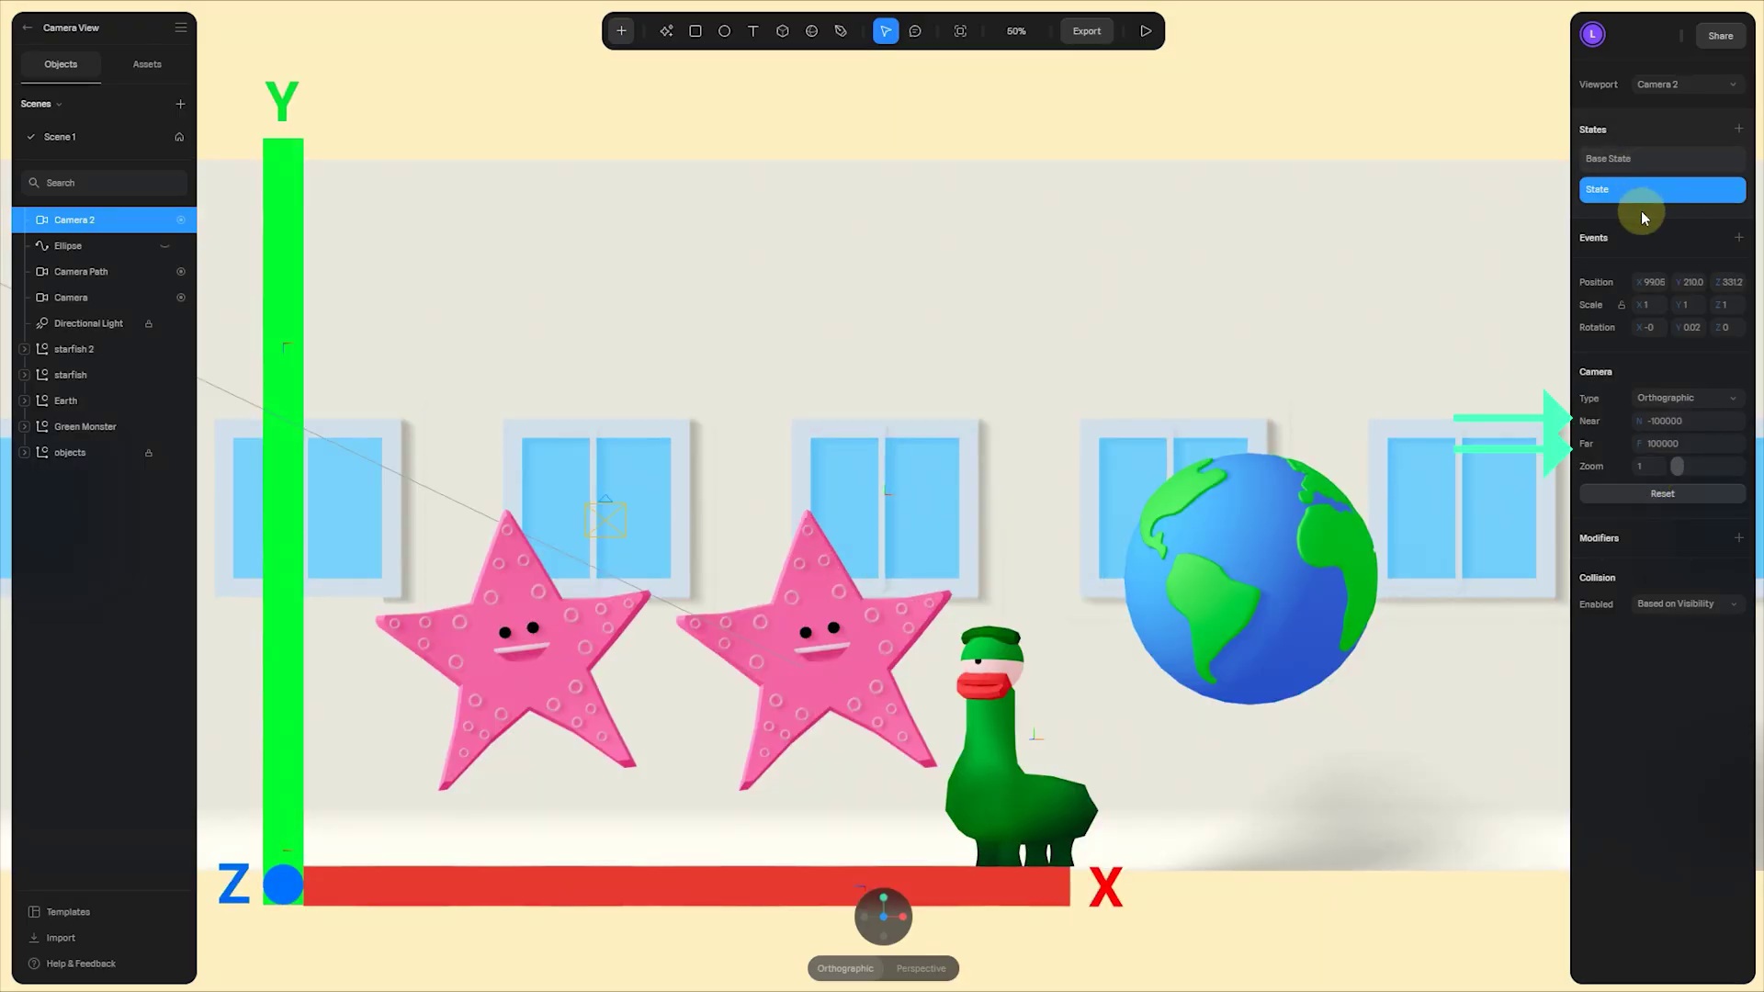
# - Try giving Camera 2's State the Perspective type, and return the camera to Orthographic from Base State
pyautogui.click(1681, 396)
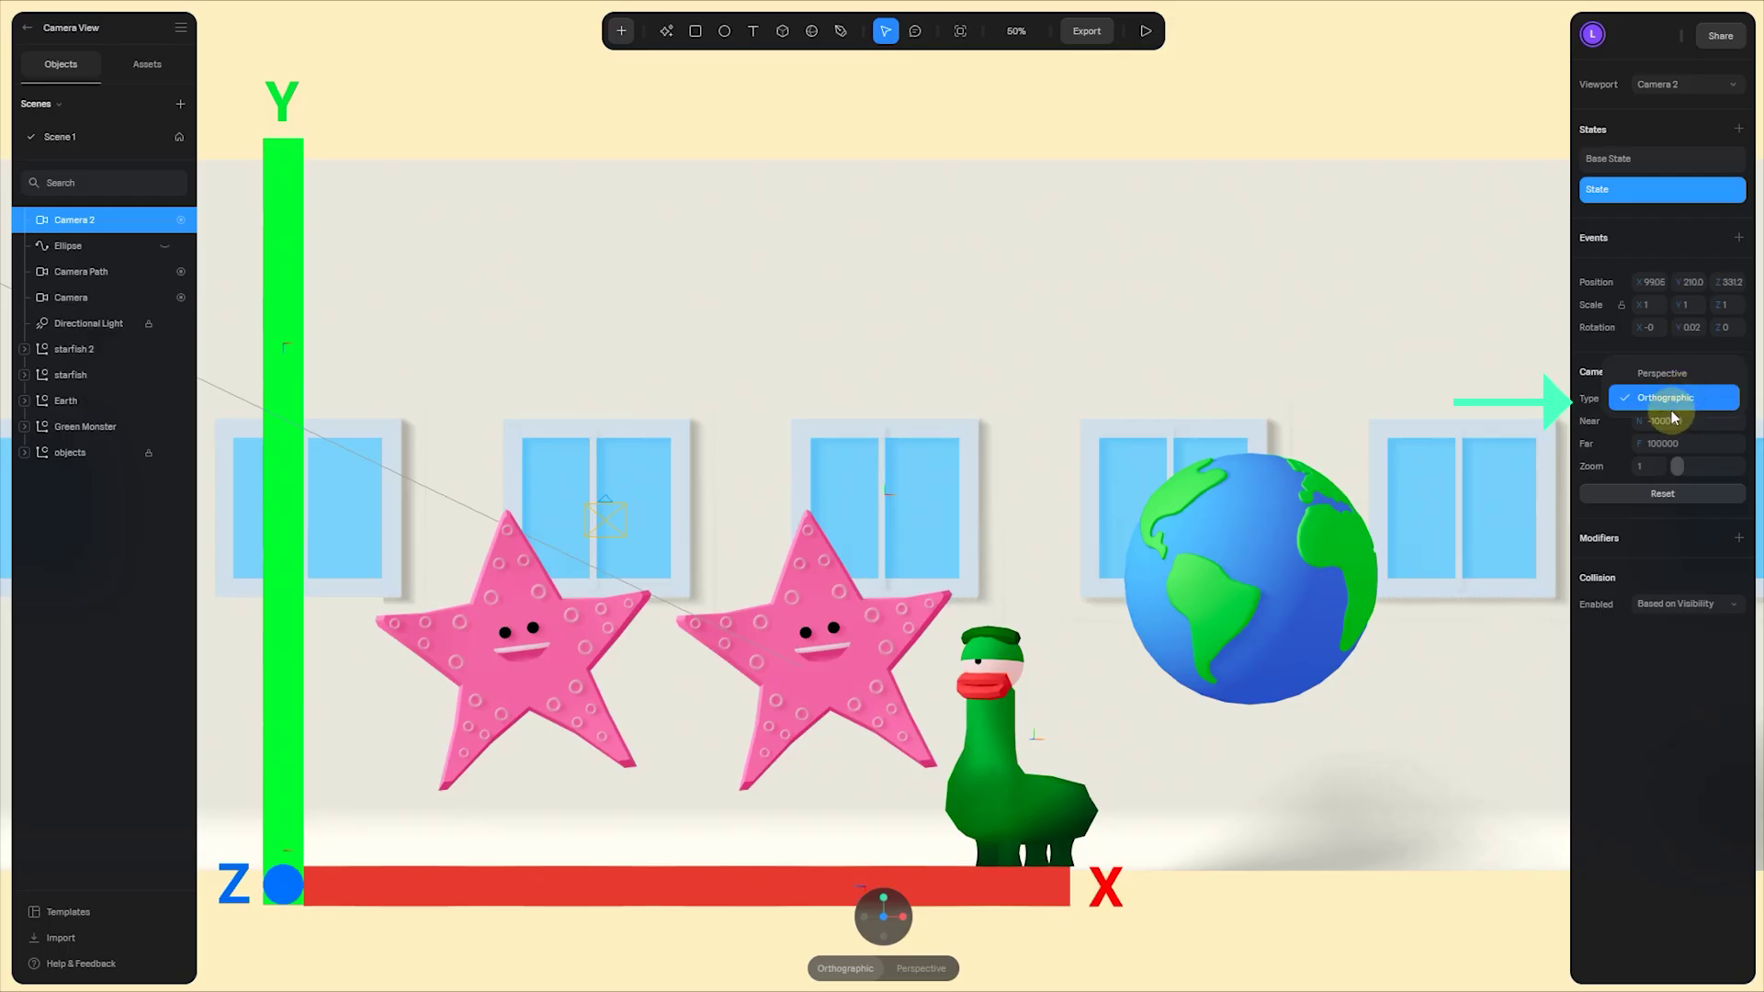
pyautogui.click(1661, 373)
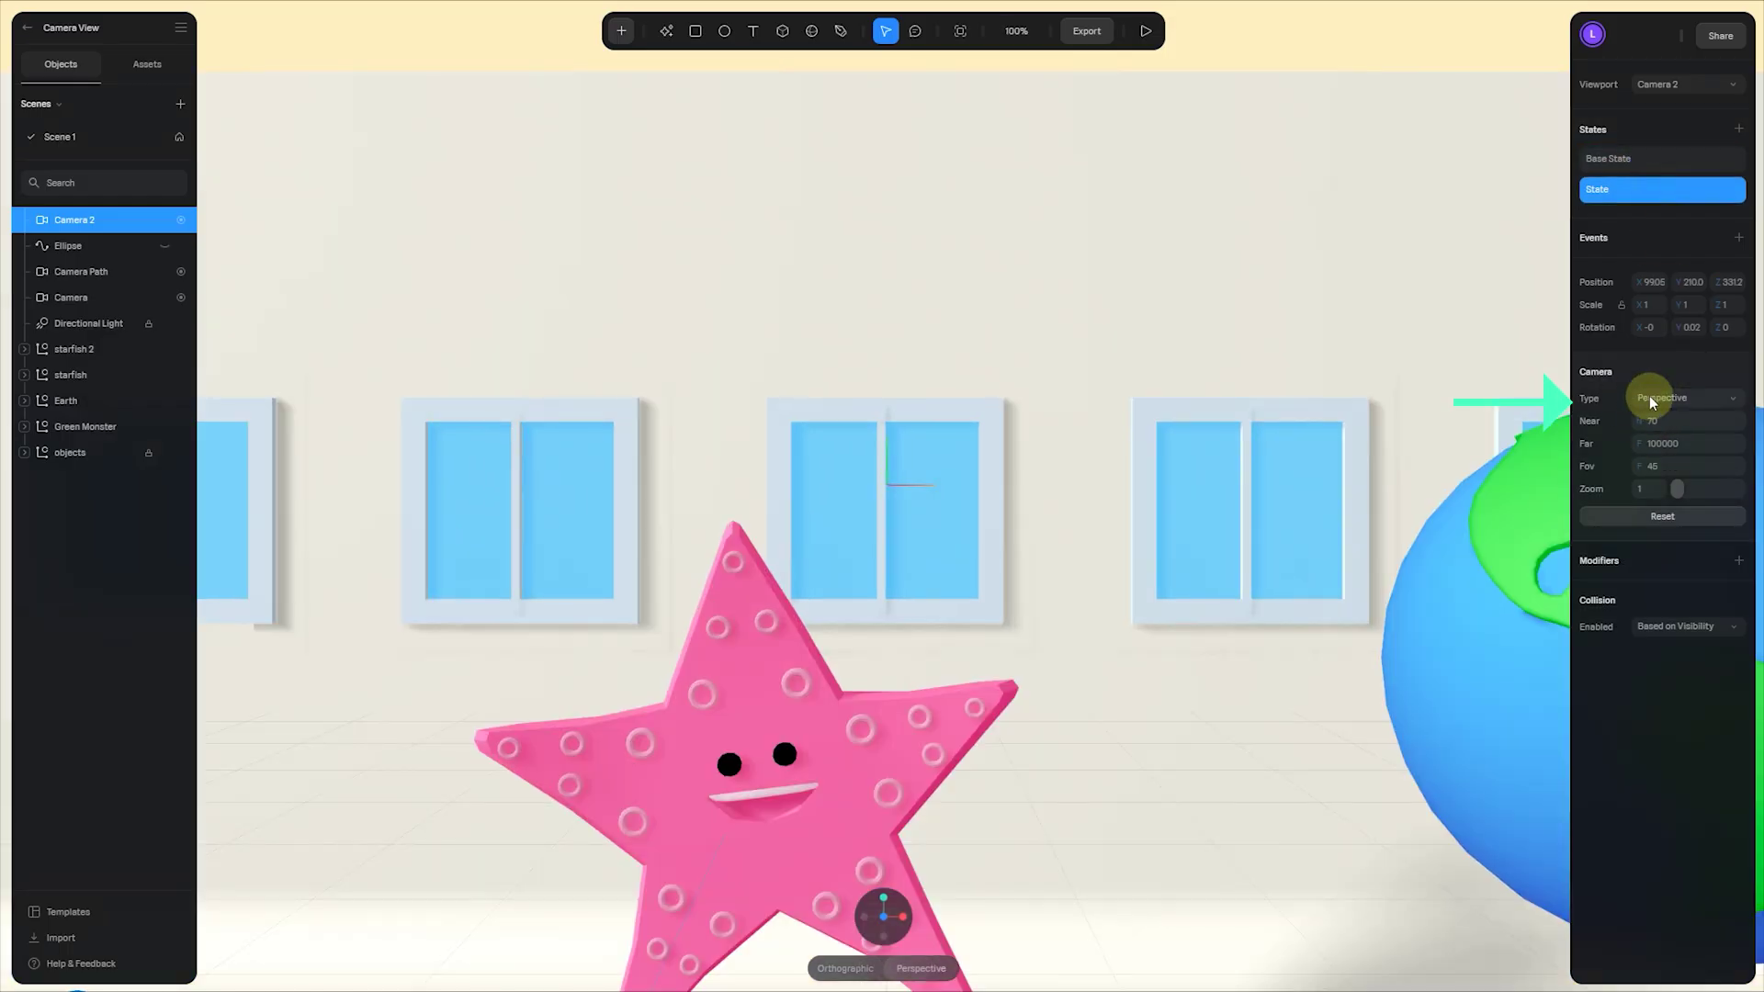
pyautogui.click(1646, 167)
pyautogui.click(1684, 401)
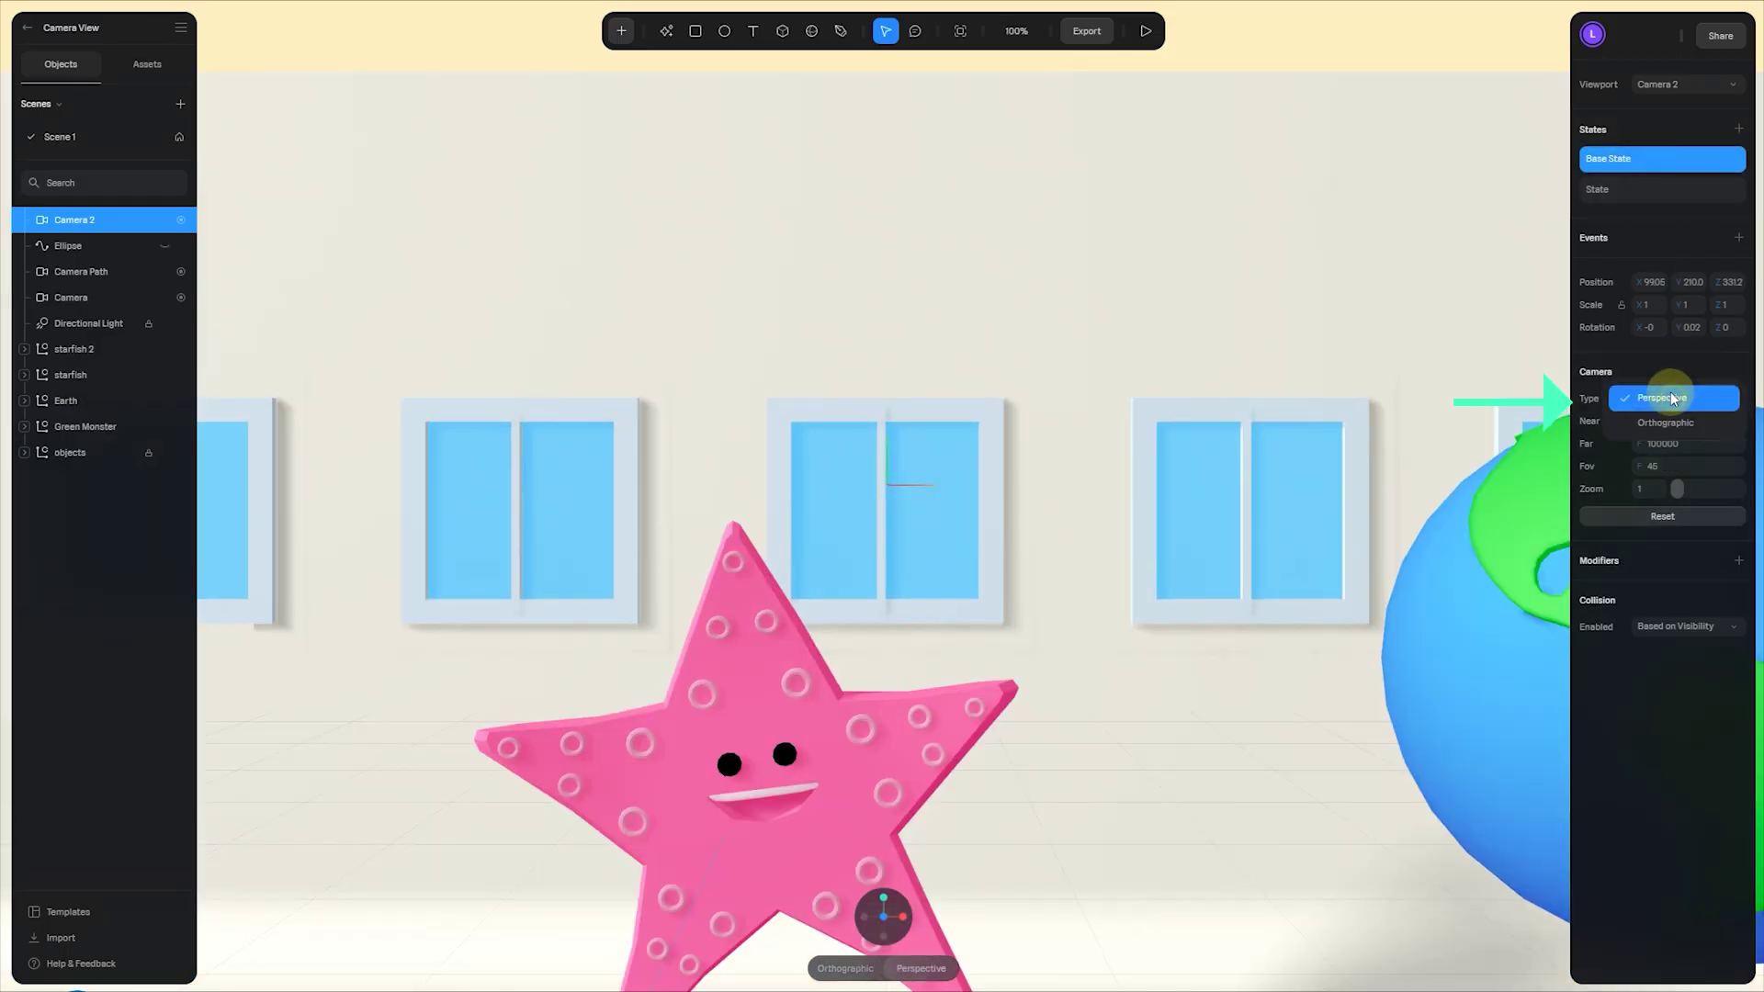
pyautogui.click(1670, 391)
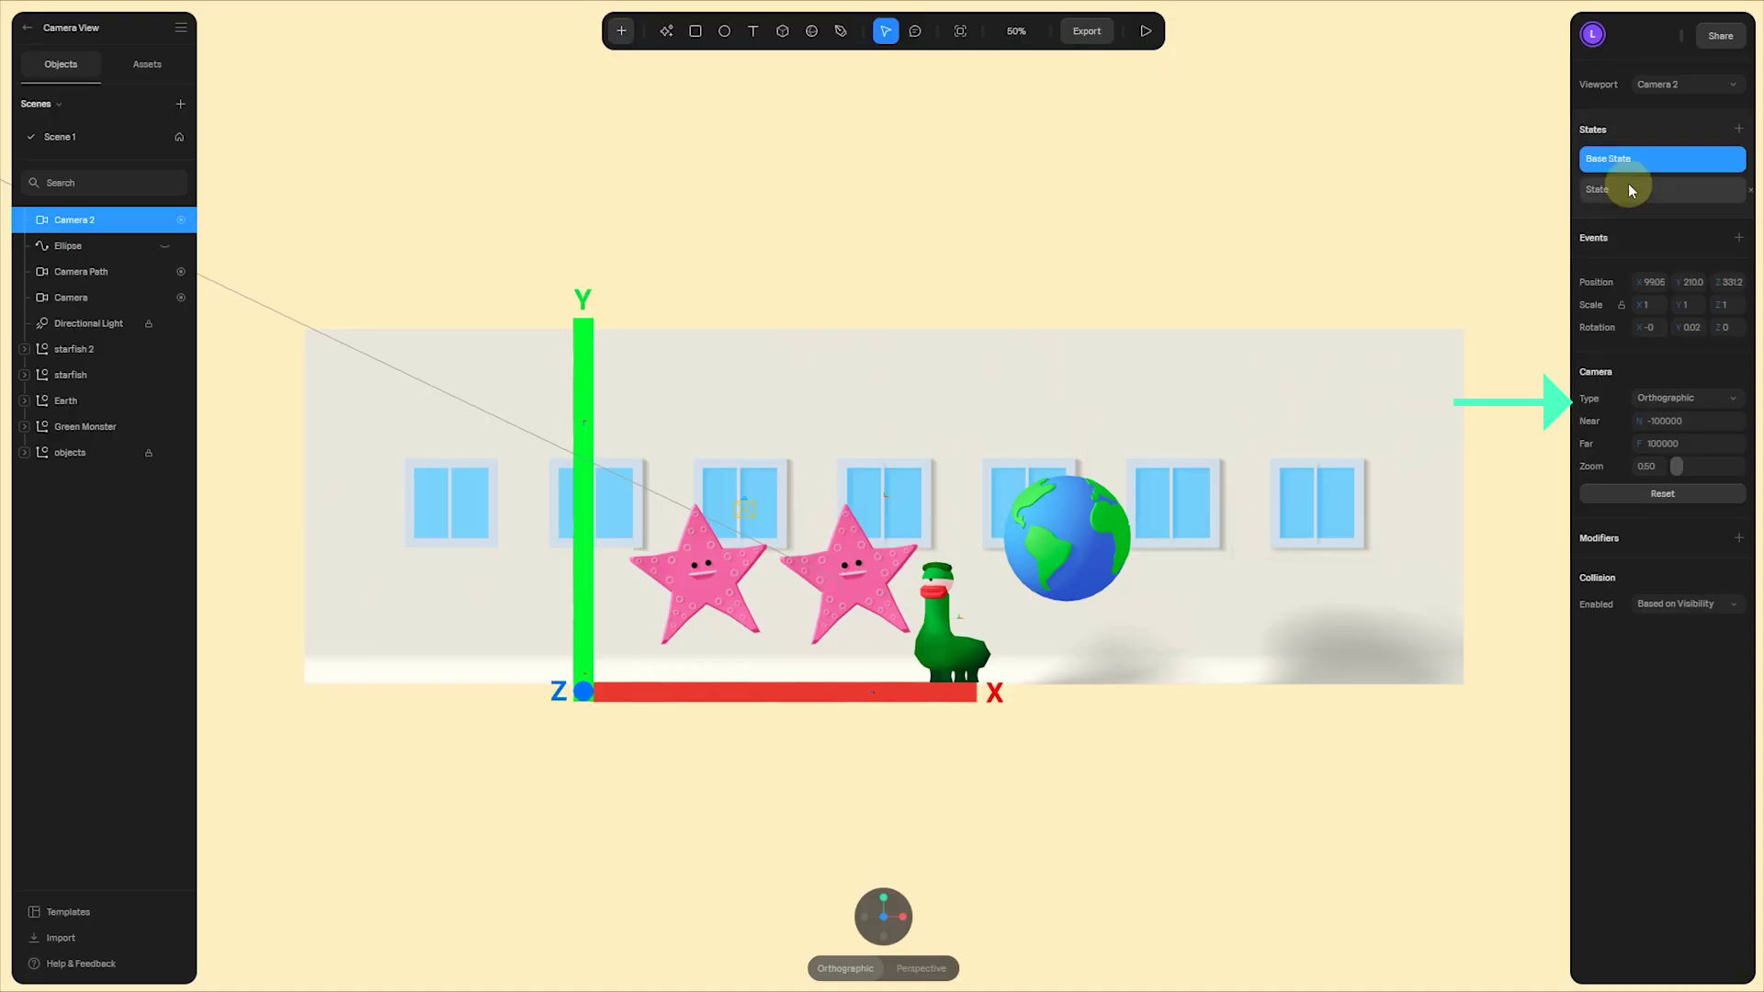
# - Align Camera 2 to a straight front view of the scene in orthographic projection at 54% zoom
pyautogui.click(1504, 280)
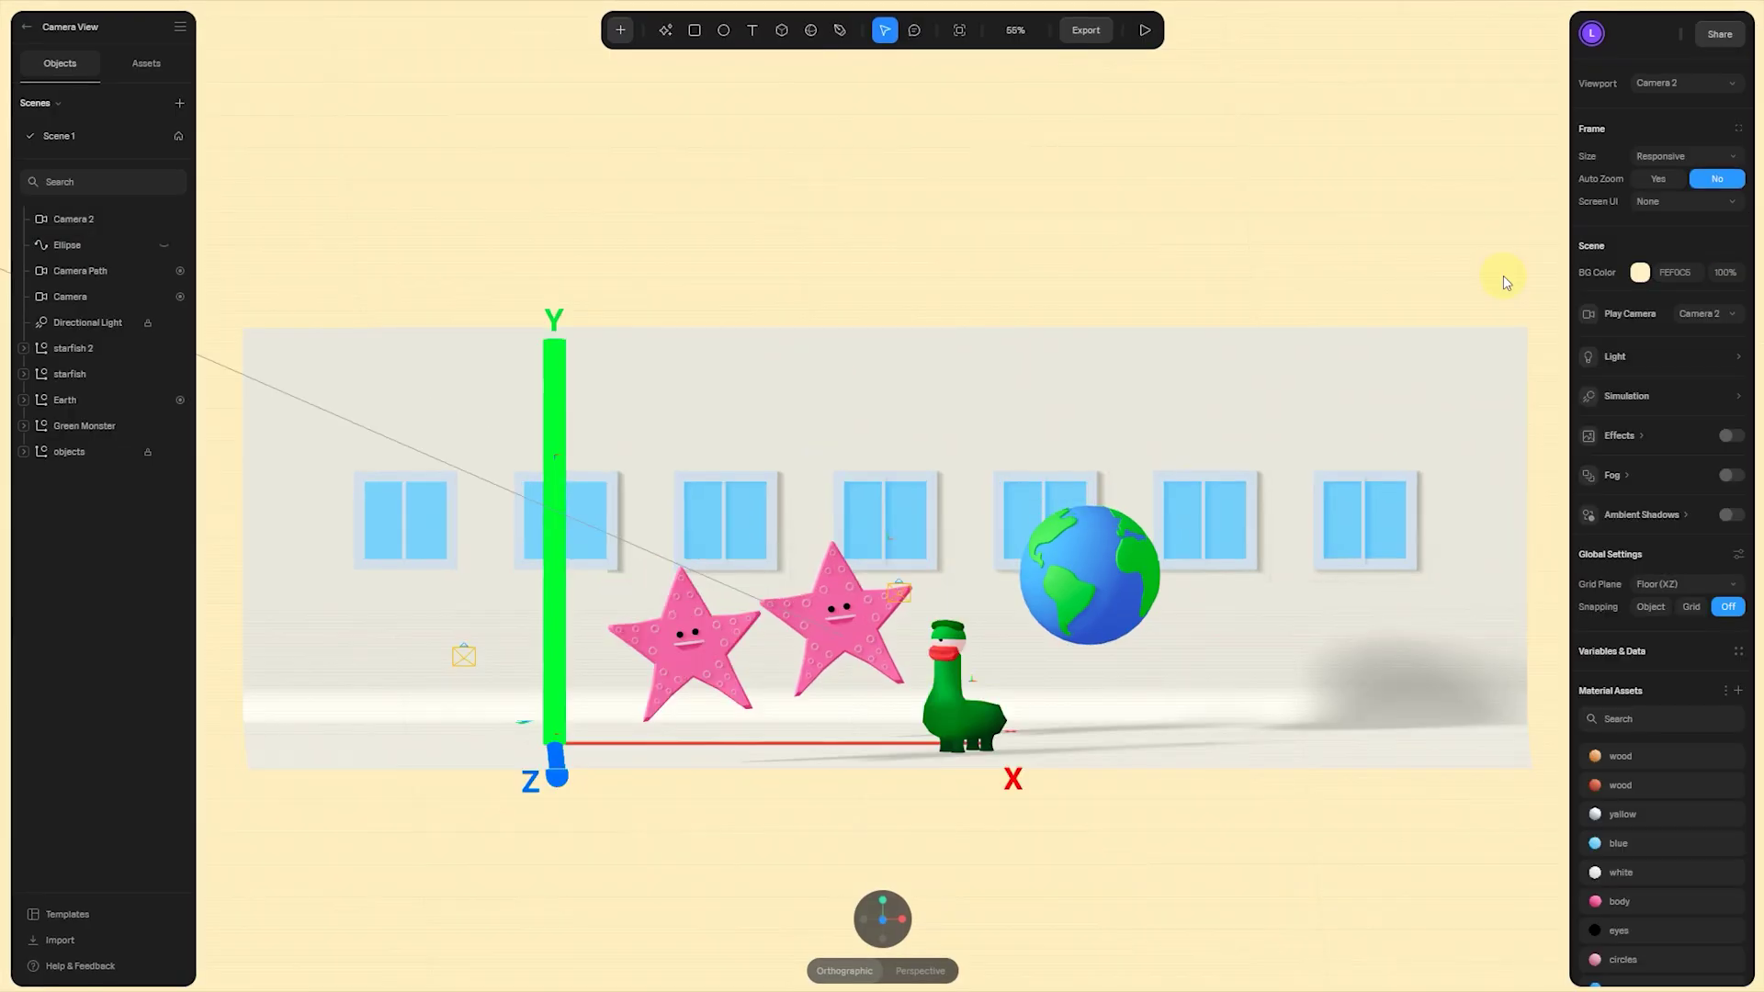
pyautogui.click(82, 219)
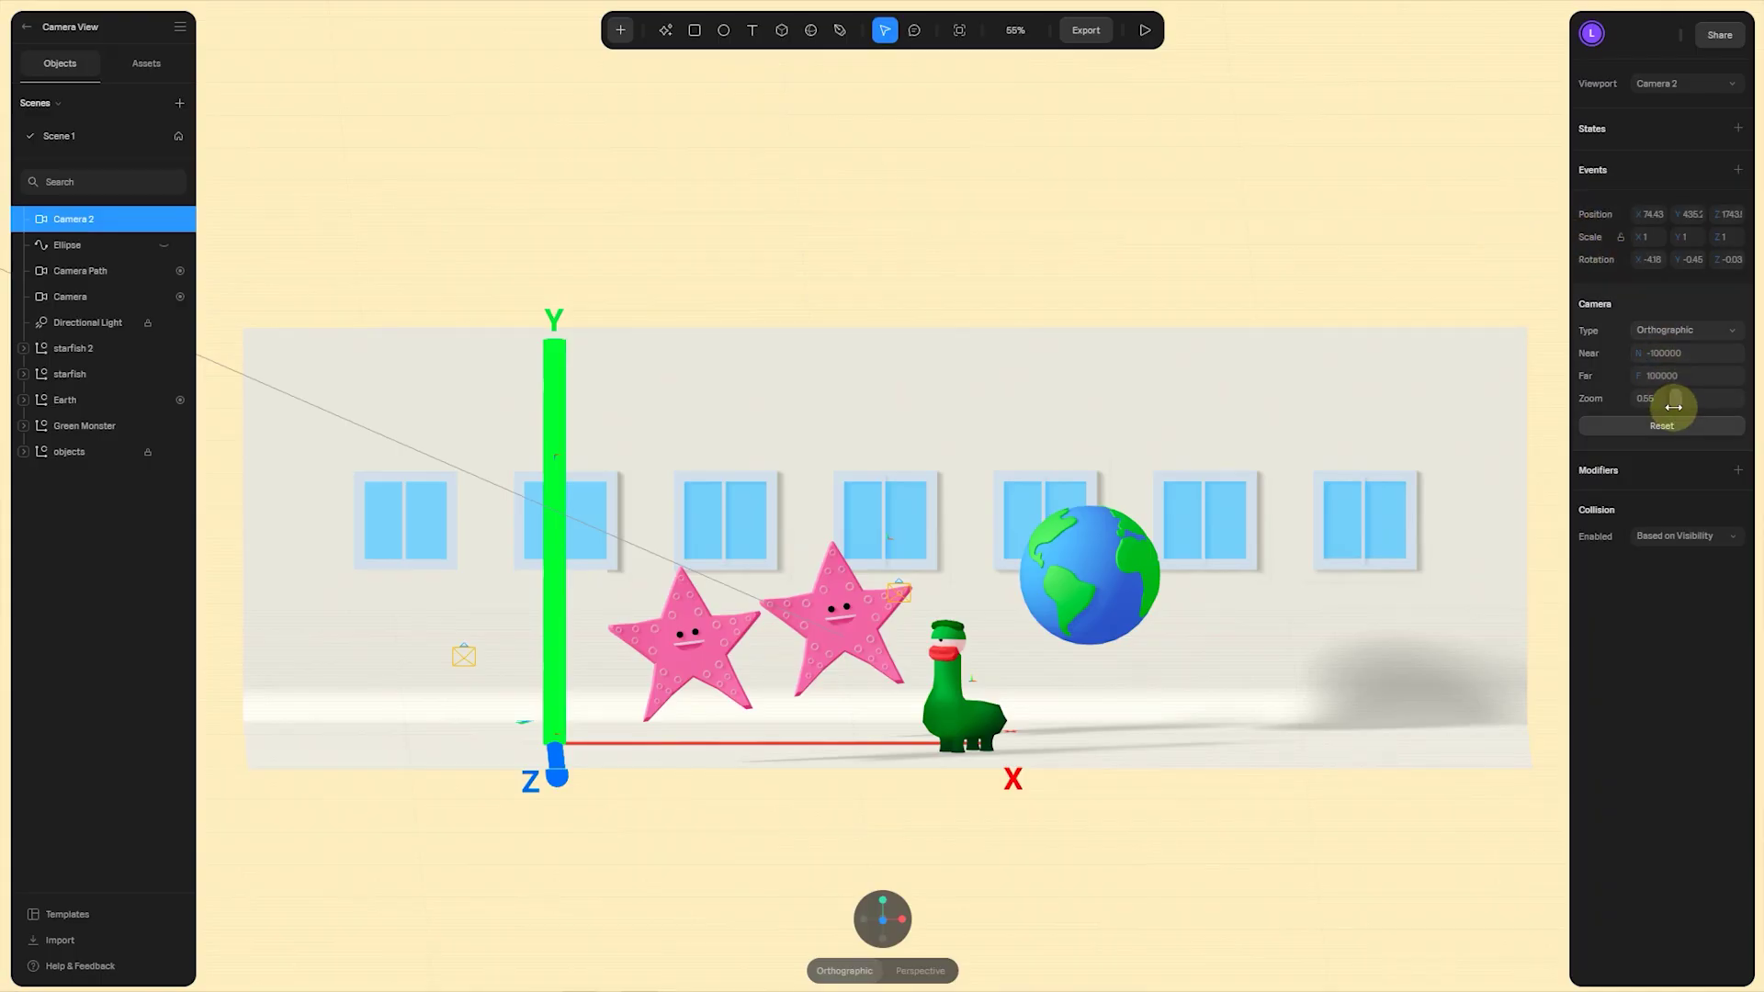
pyautogui.moveTo(1676, 398); pyautogui.dragTo(1645, 401)
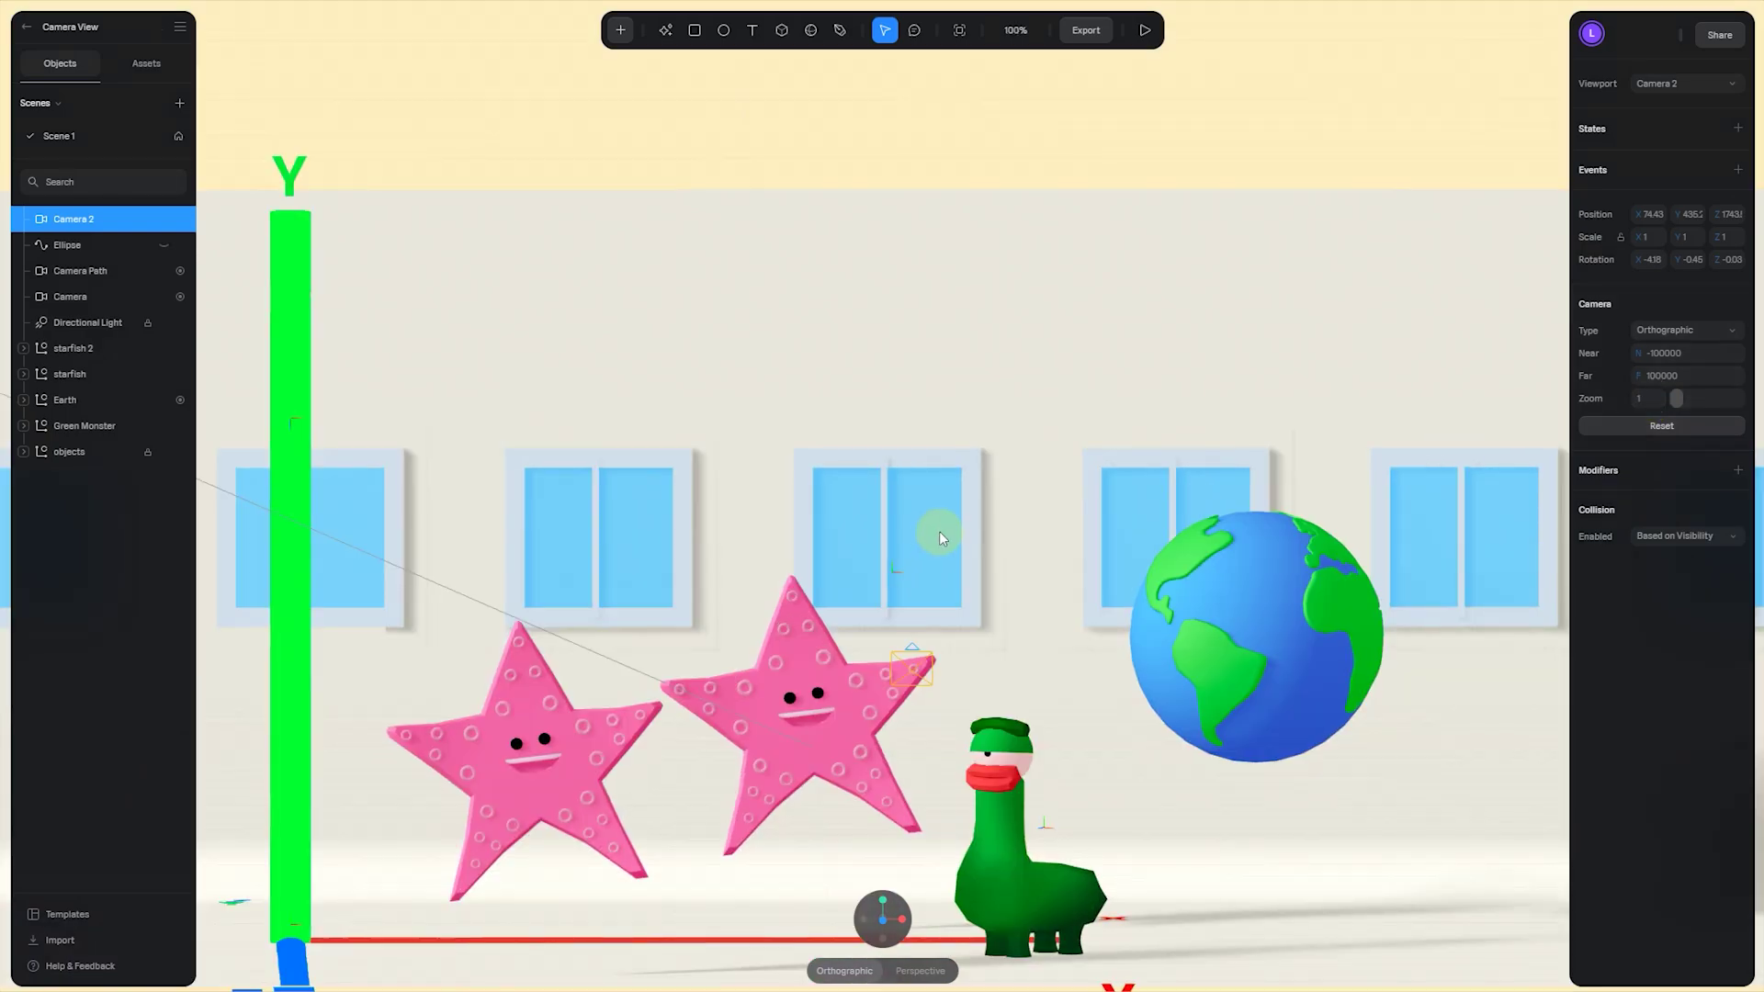
pyautogui.scroll(-2, 939, 531)
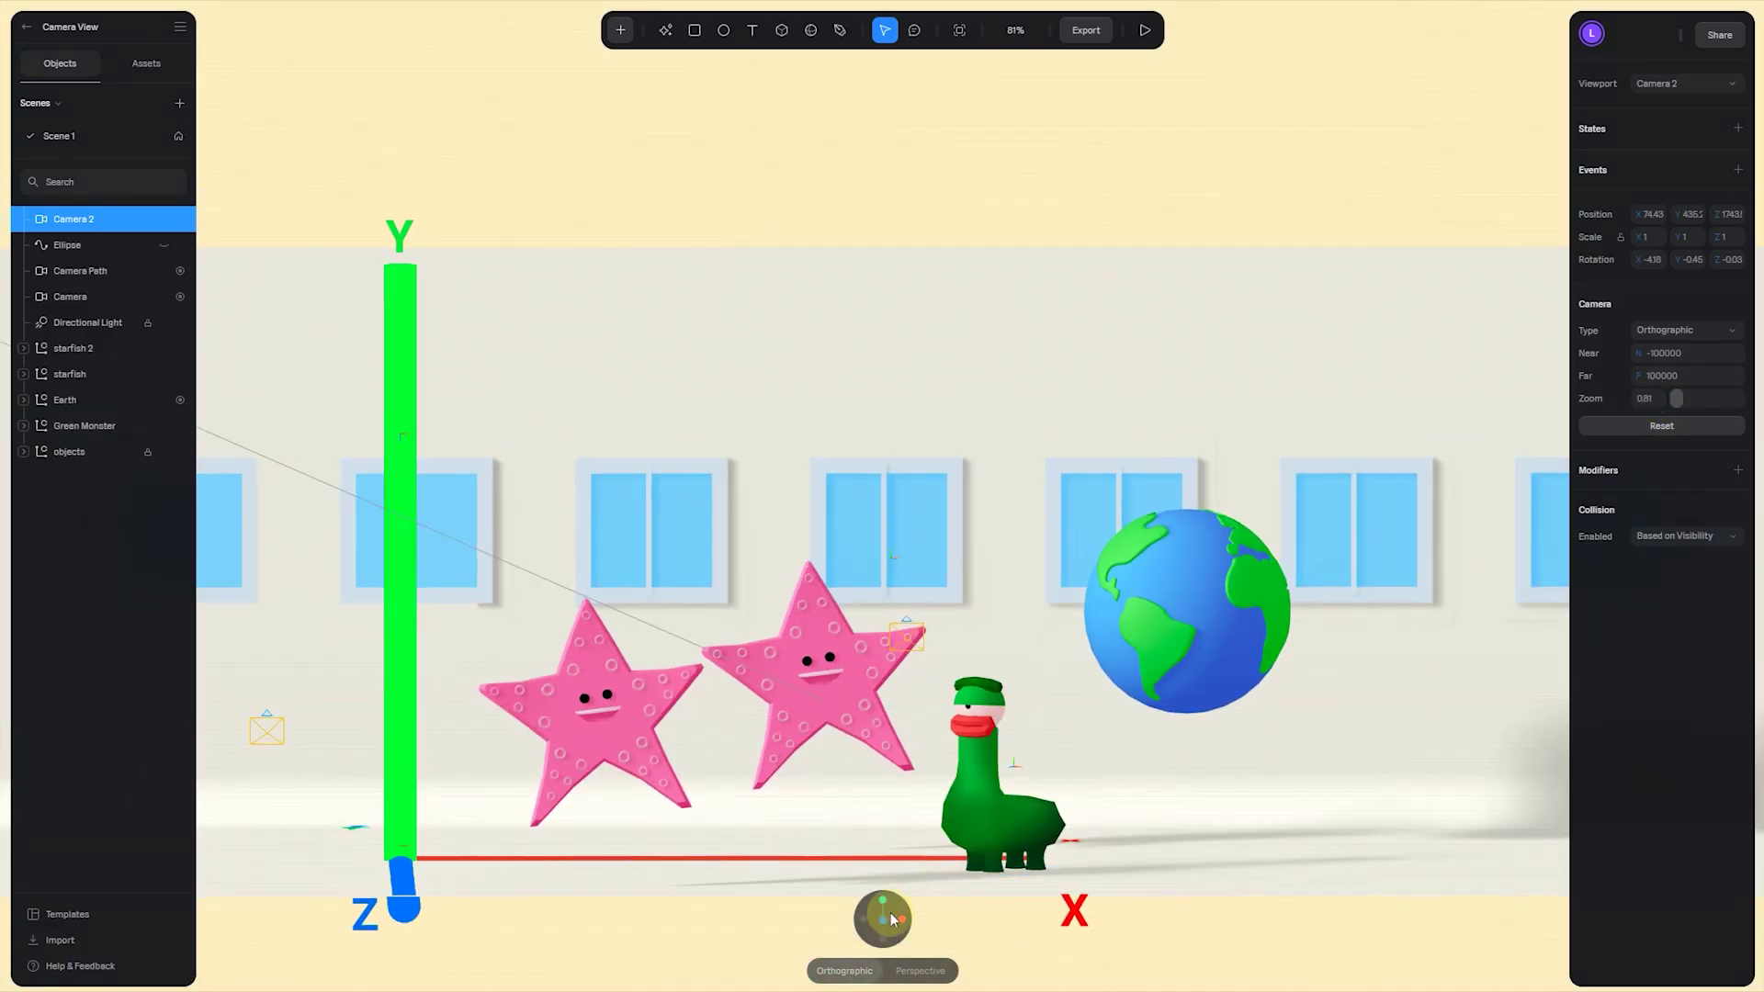
pyautogui.click(890, 912)
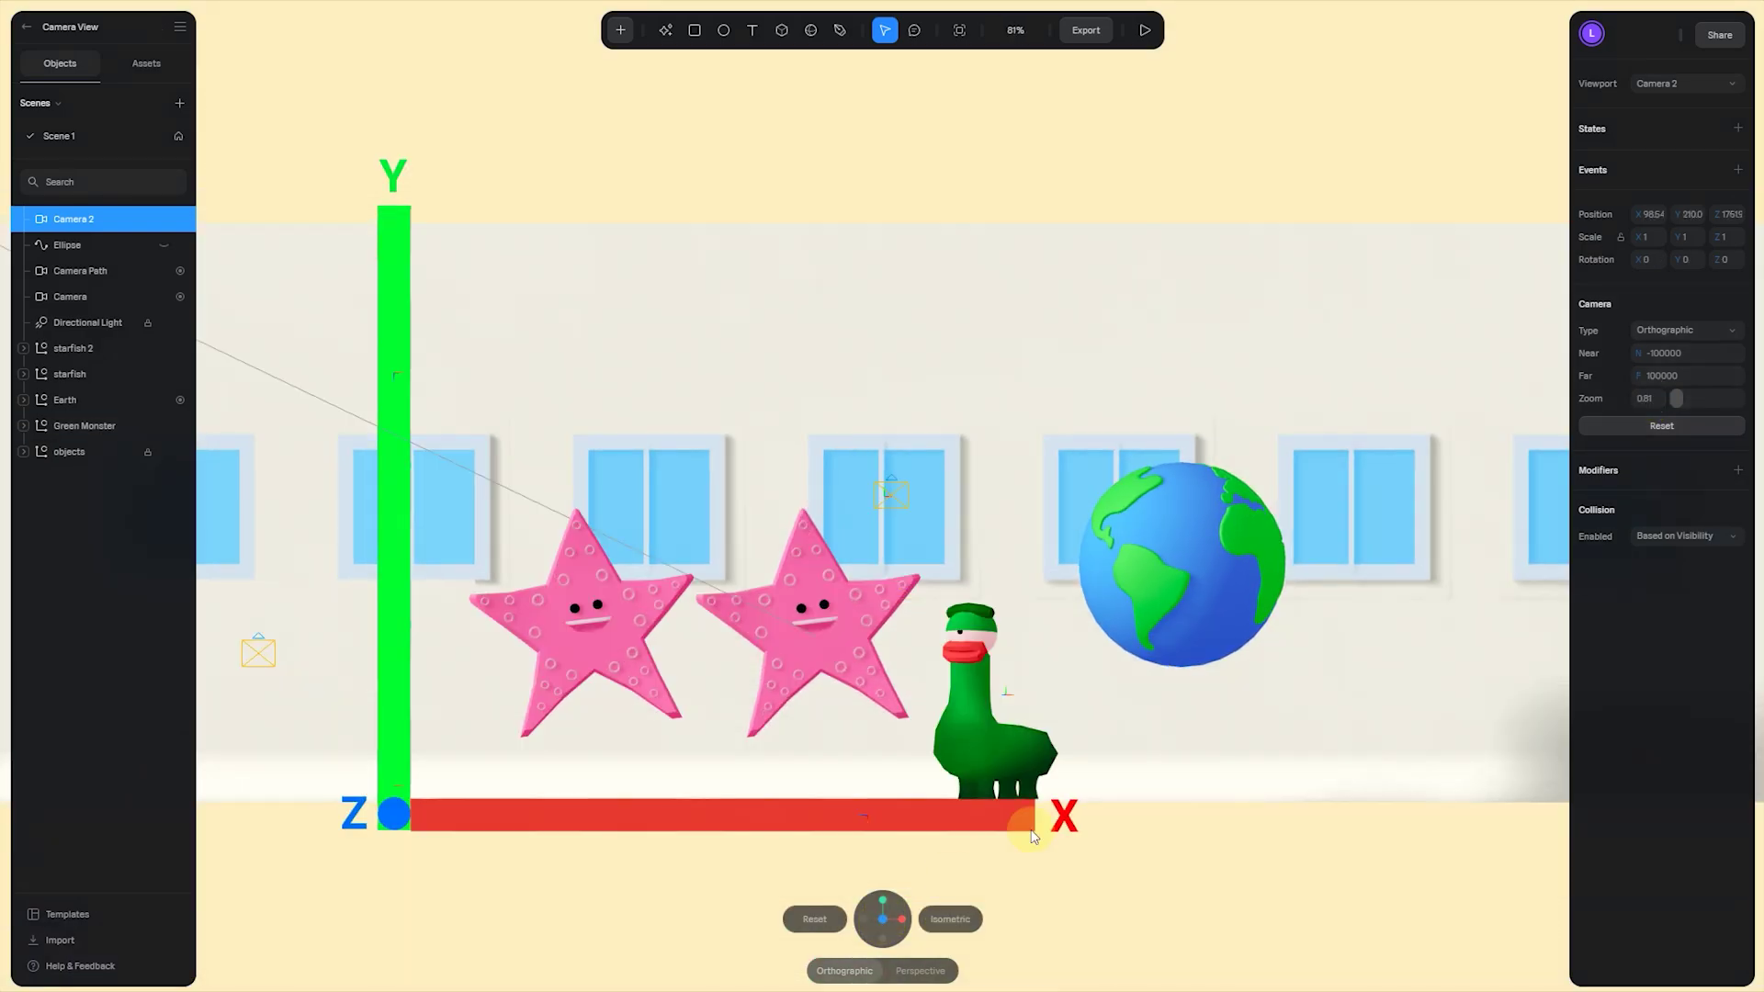
pyautogui.scroll(-3, 1066, 781)
pyautogui.scroll(-1, 1075, 779)
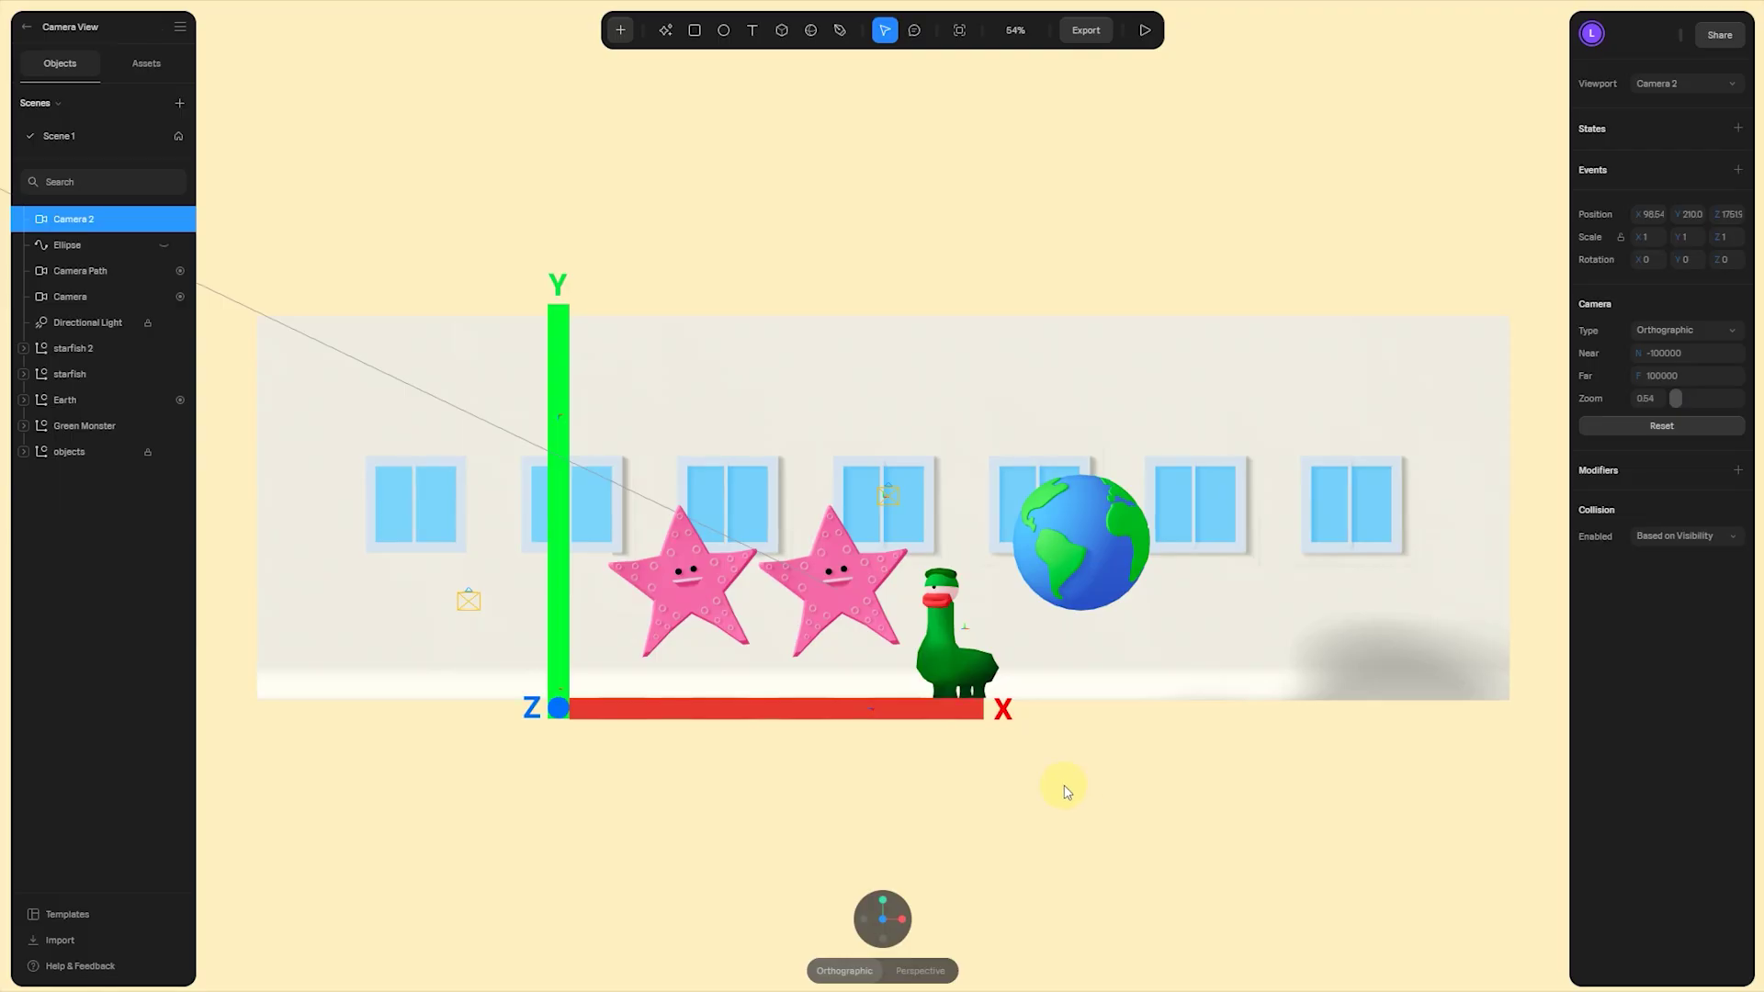
# - Add a new camera to the scene and rename it Camera 1
pyautogui.click(620, 30)
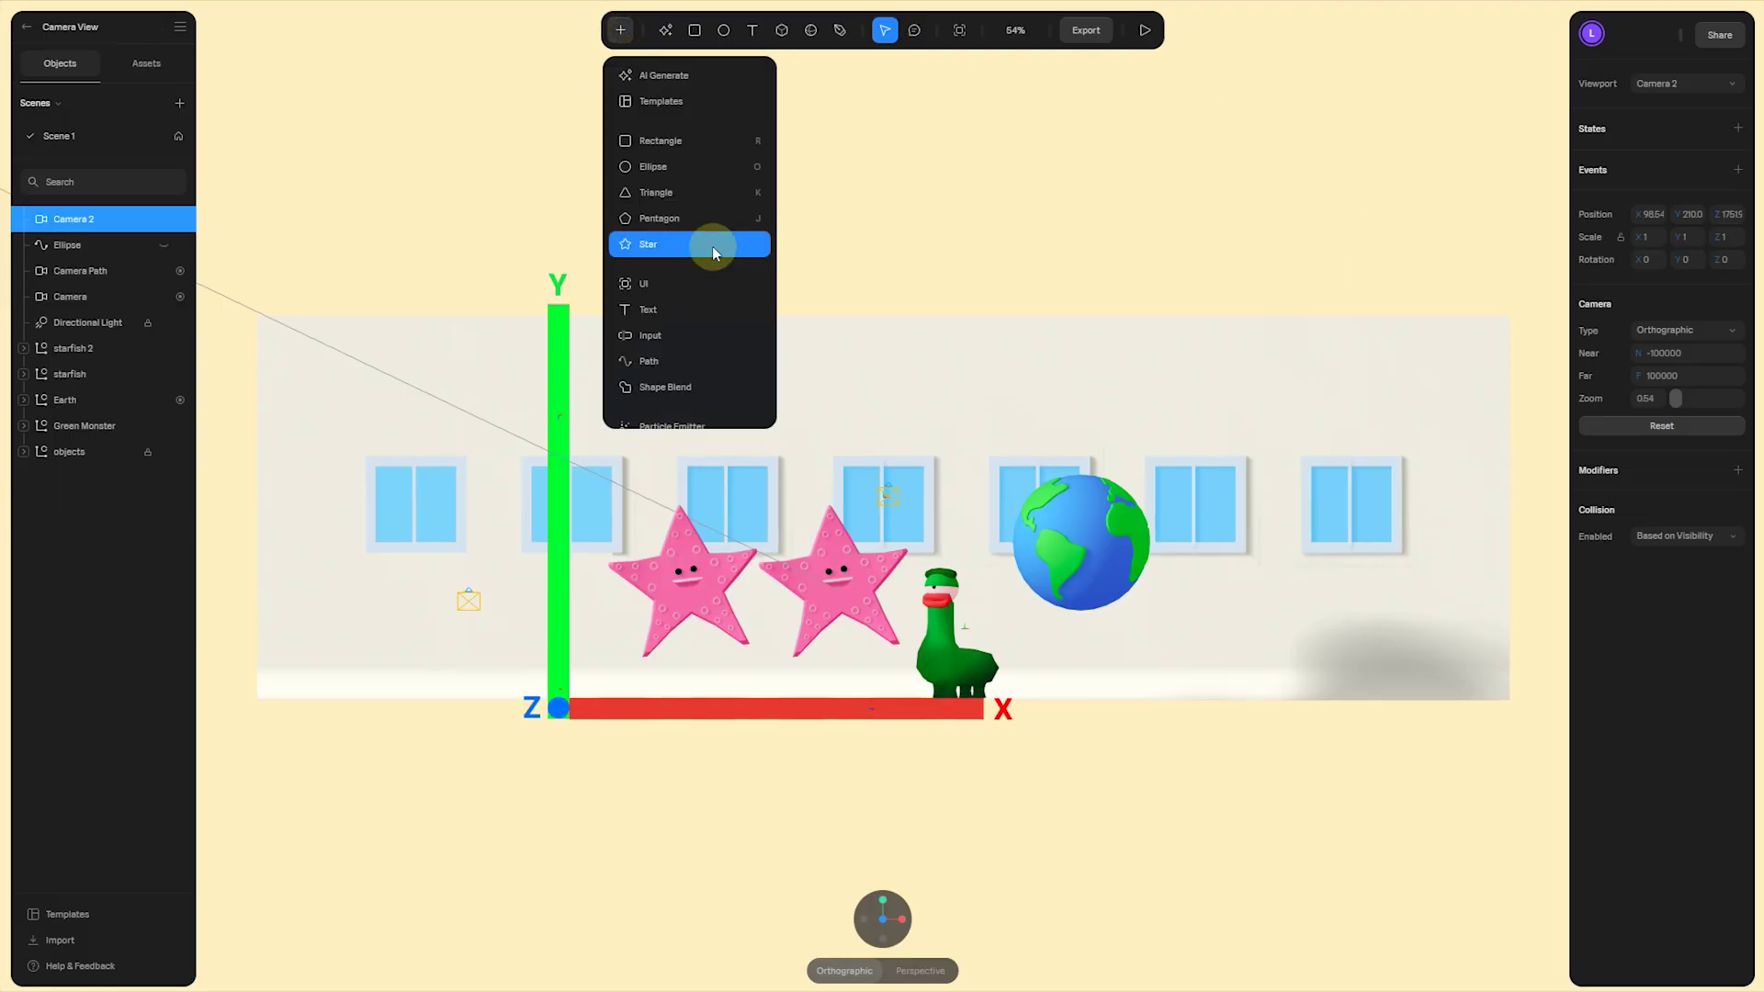
pyautogui.scroll(-3, 706, 247)
pyautogui.click(673, 335)
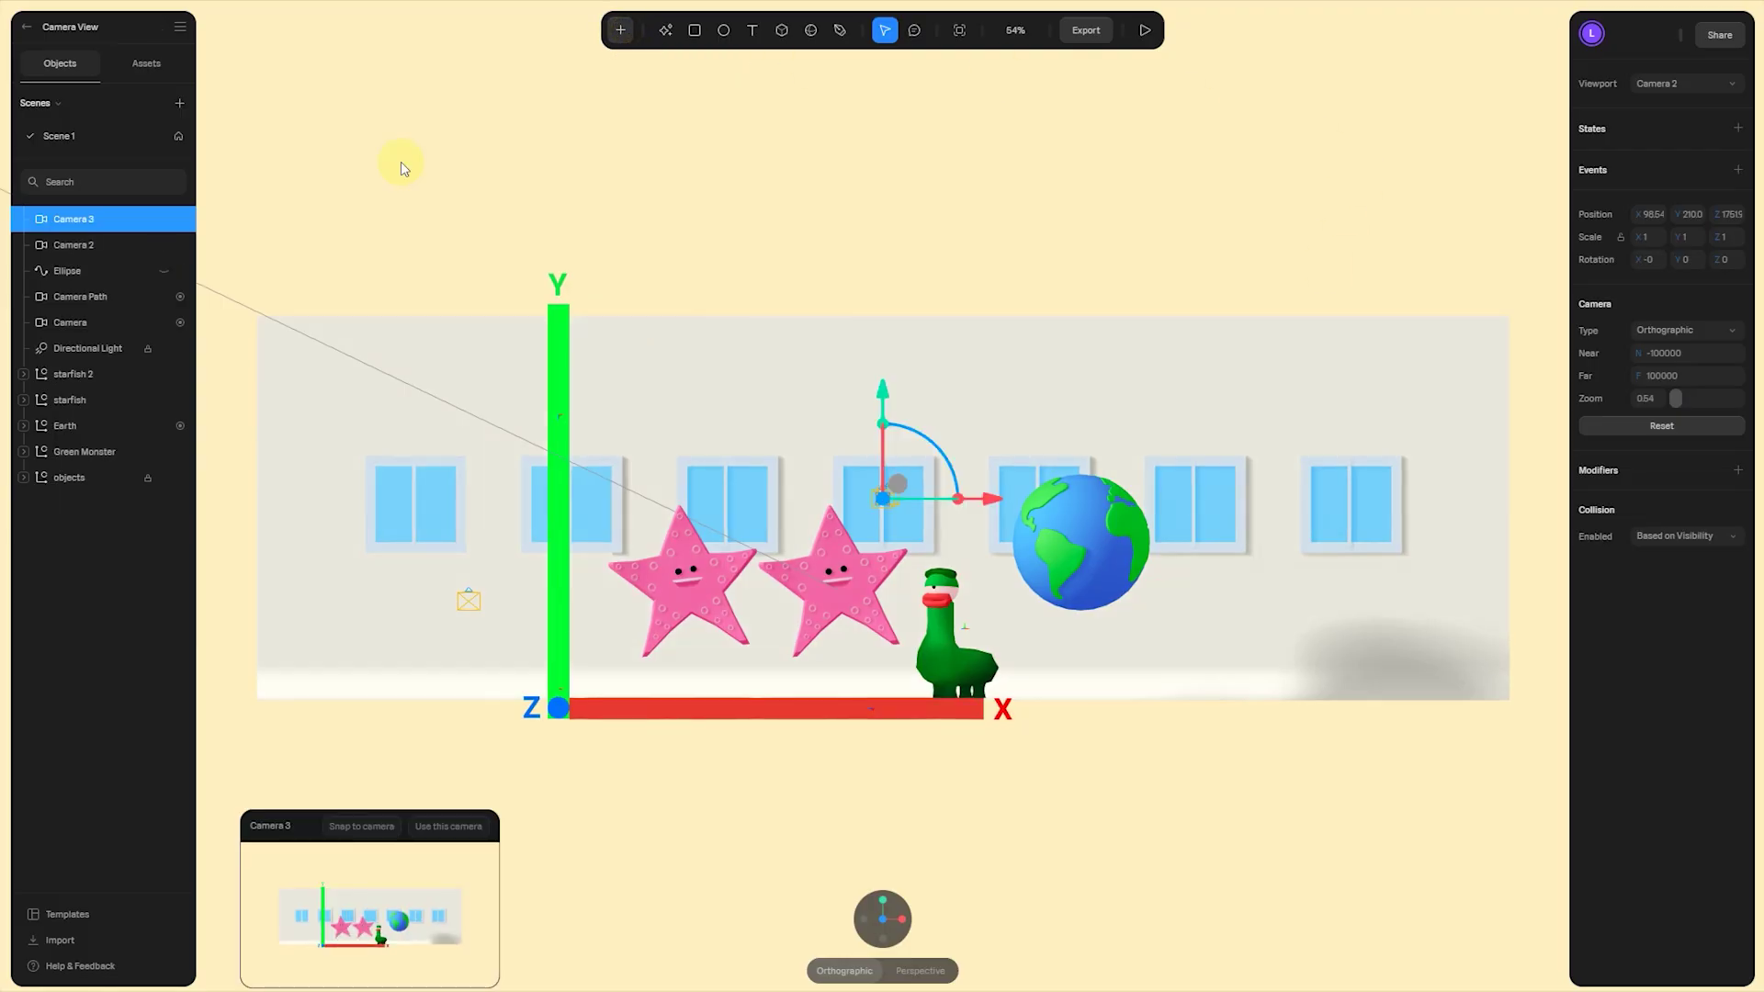
pyautogui.doubleClick(96, 220)
pyautogui.press('BackSpace')
pyautogui.write('1')
pyautogui.press('Return')
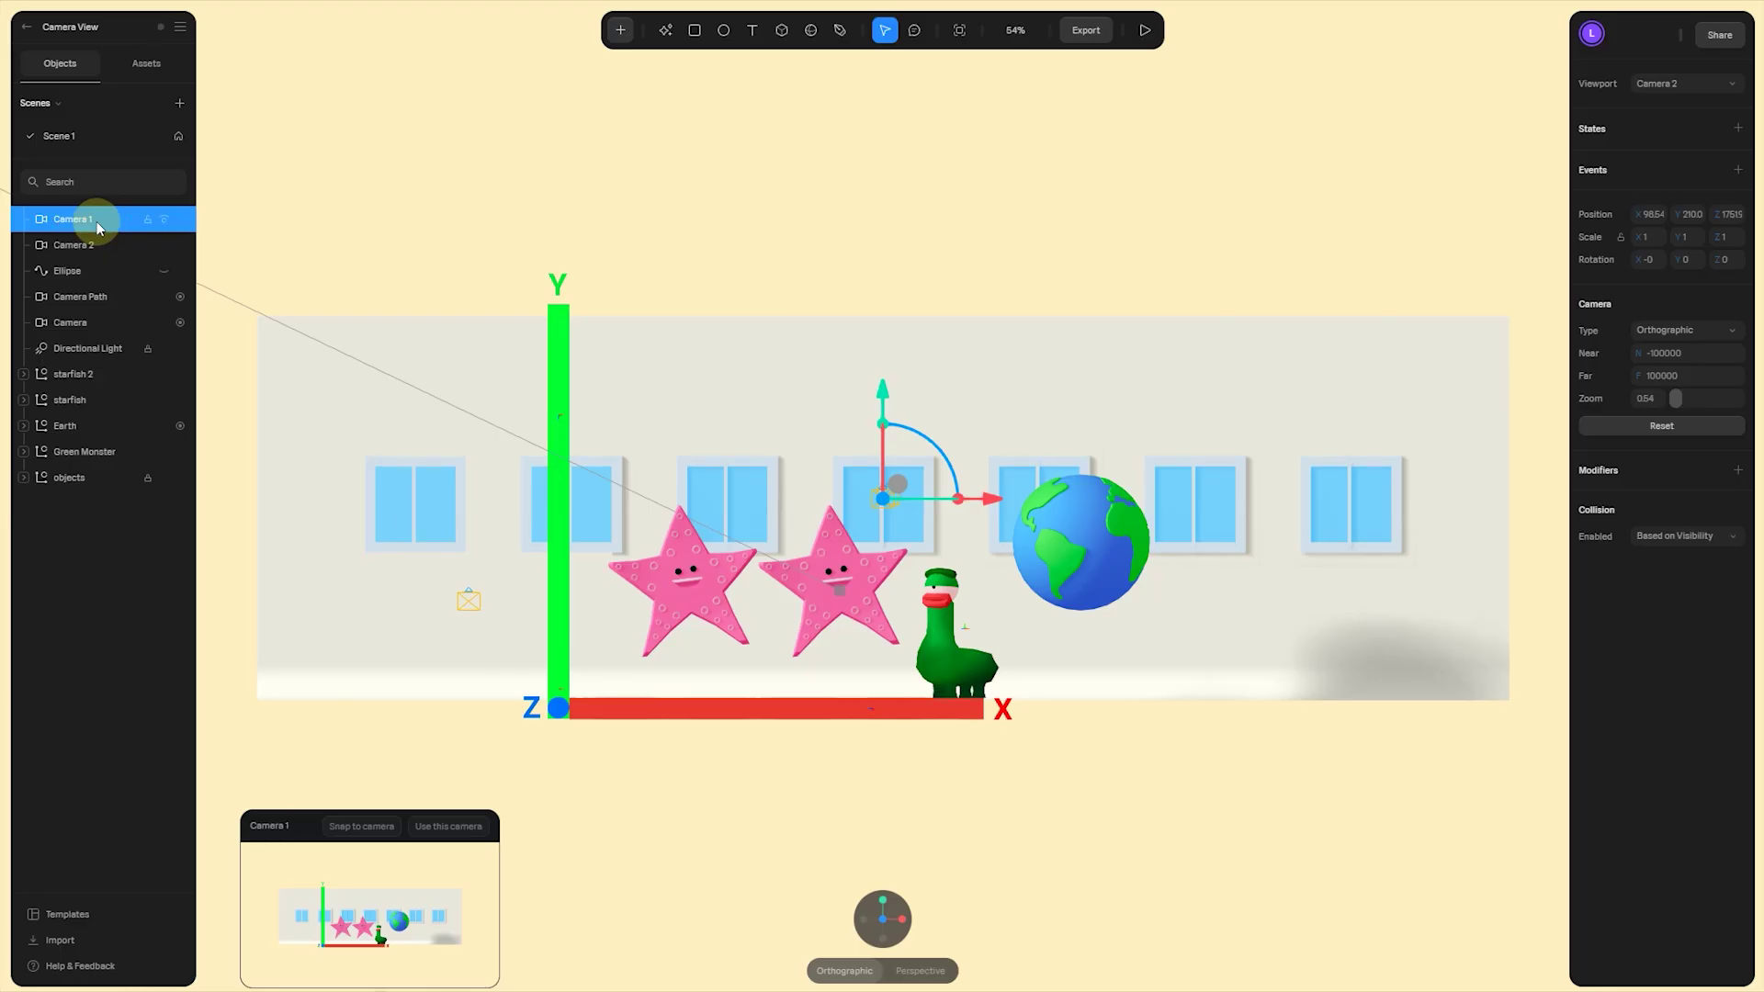
# - Look through Camera 1 and orbit it to an angled view from above, and return the viewport to Camera 2
pyautogui.click(470, 826)
pyautogui.moveTo(977, 798); pyautogui.dragTo(1119, 748)
pyautogui.scroll(3, 1091, 682)
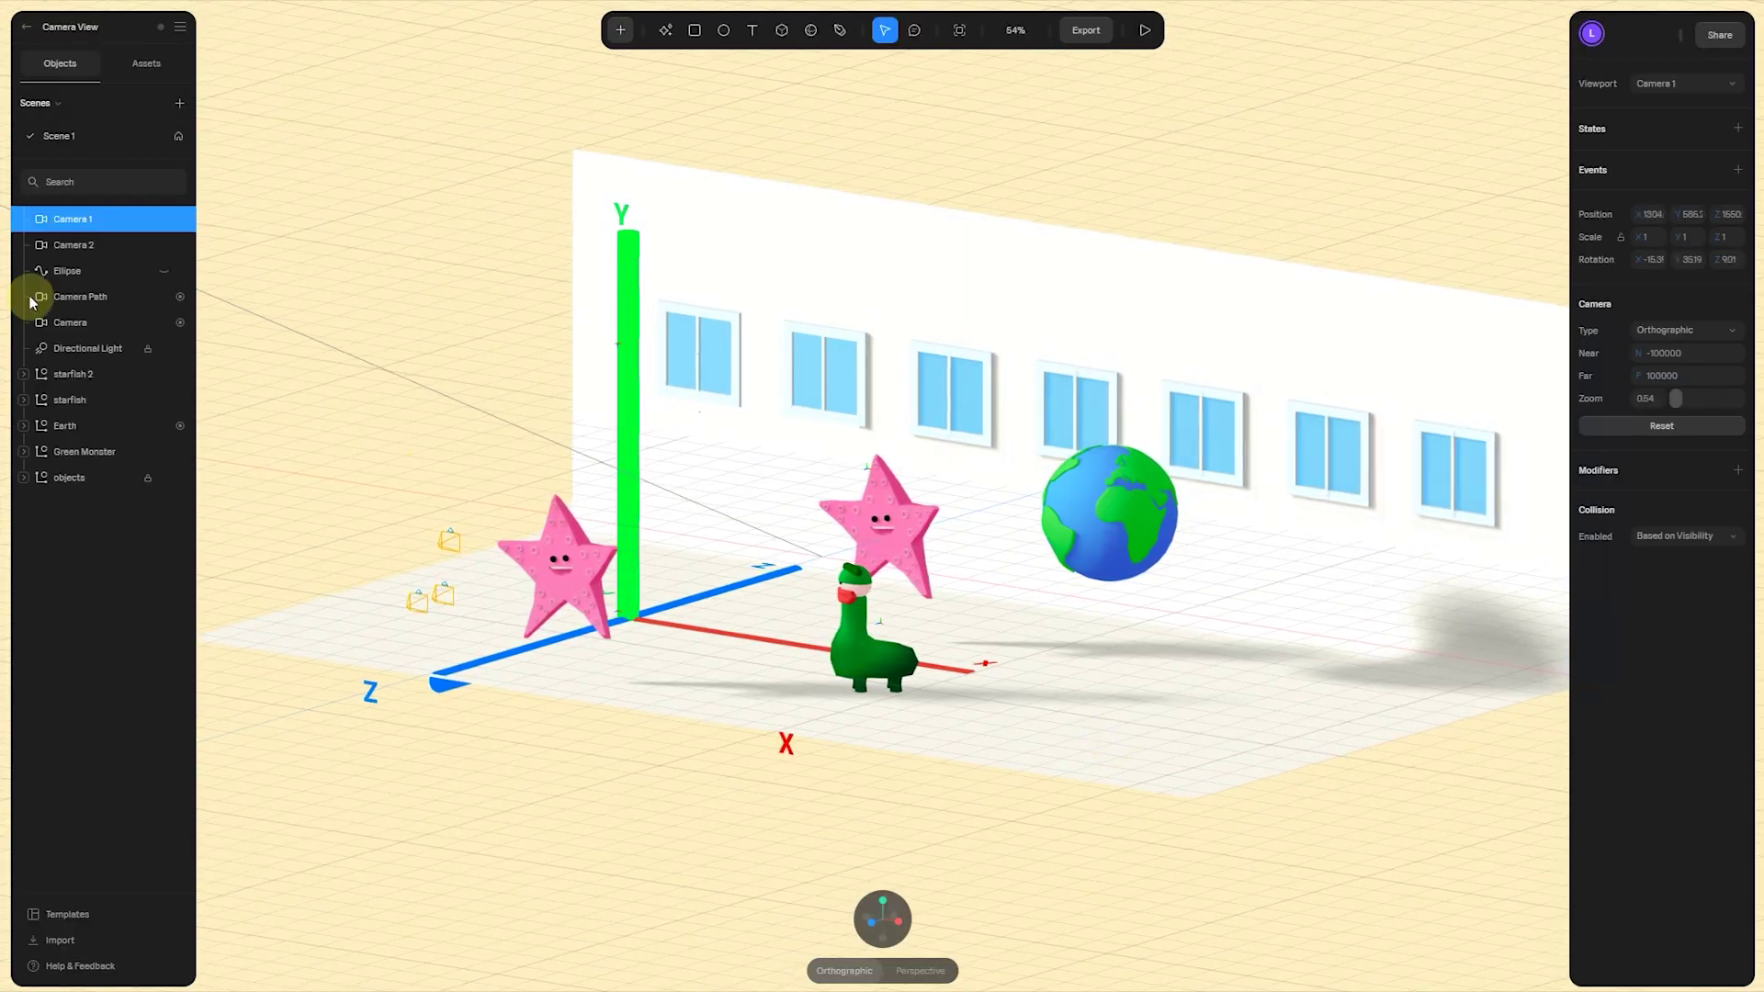
pyautogui.click(89, 248)
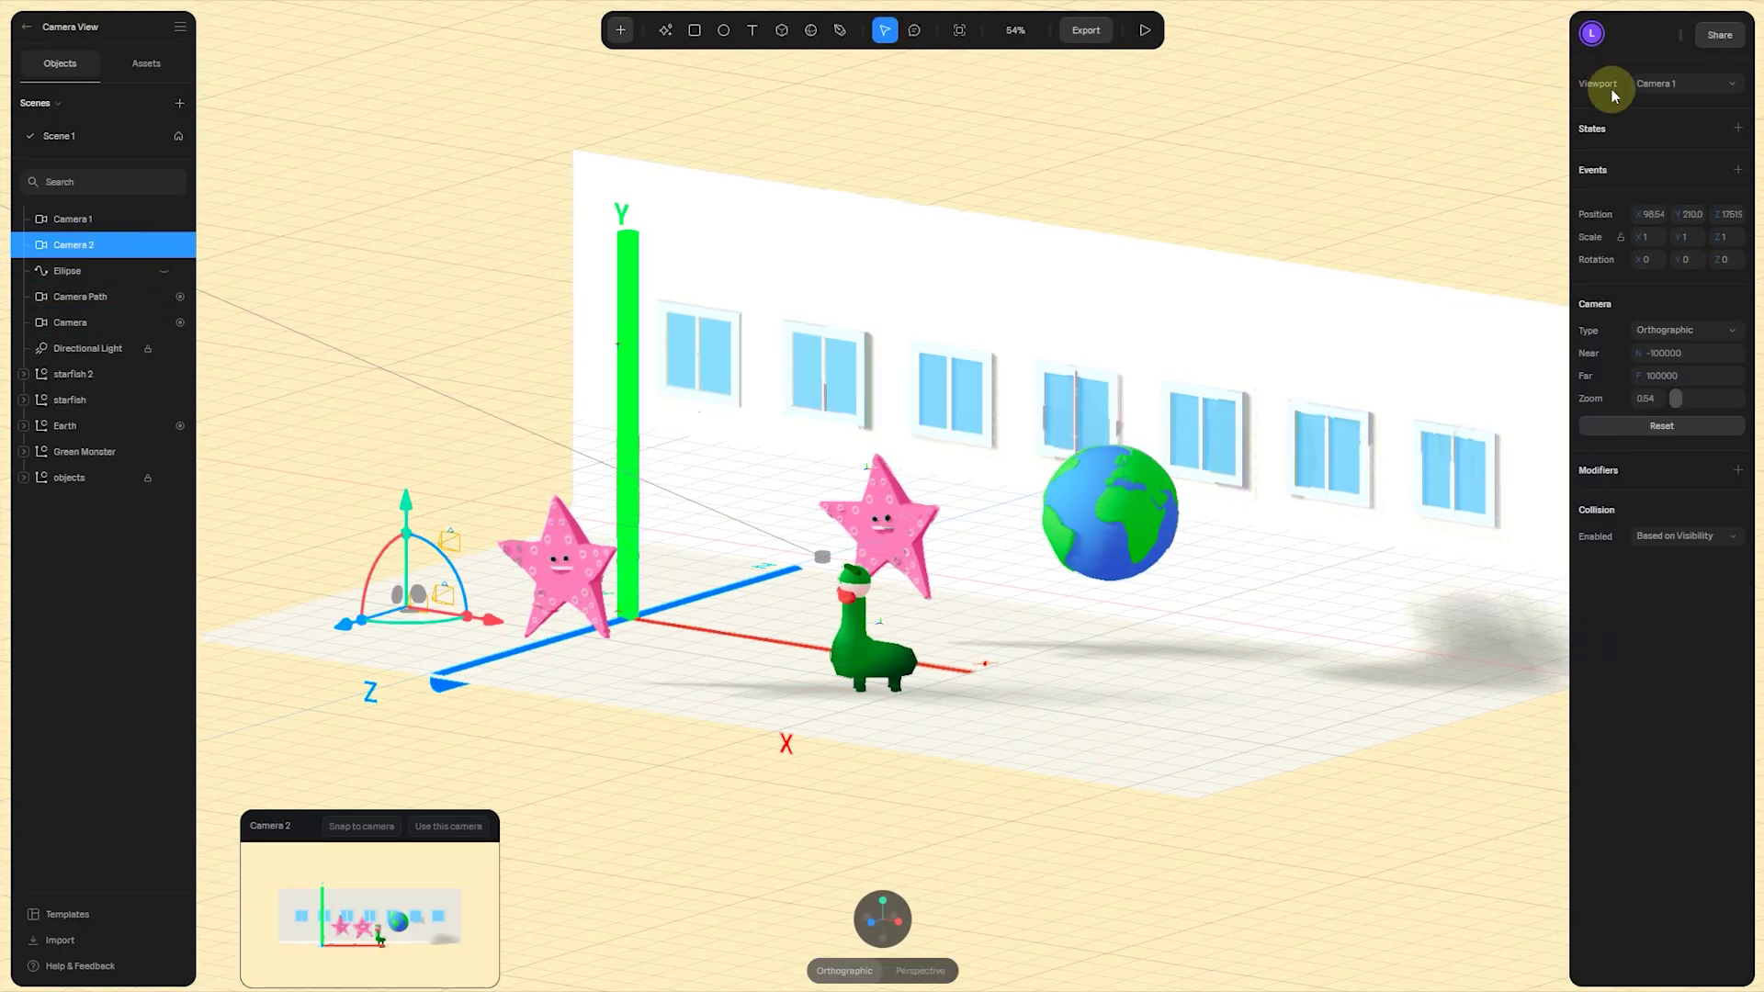
pyautogui.click(1711, 85)
pyautogui.click(1669, 109)
# - Add a Mouse Down event to Earth with a Switch Camera action
pyautogui.click(1079, 570)
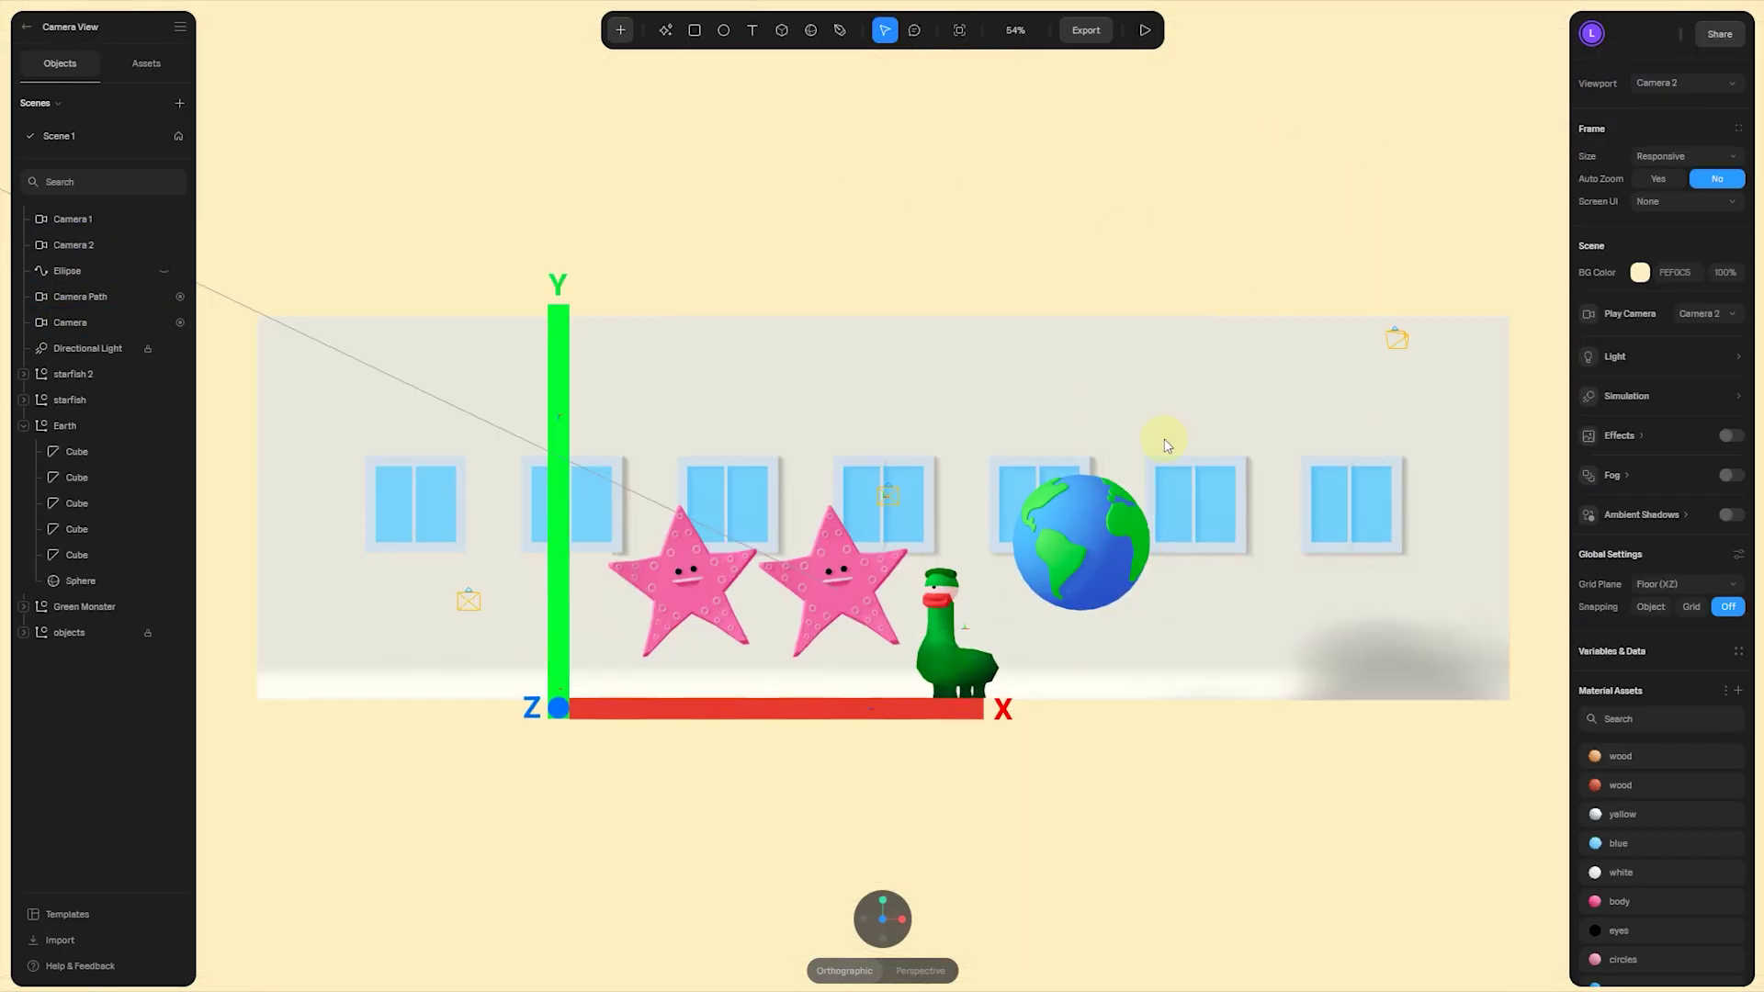
pyautogui.click(1738, 170)
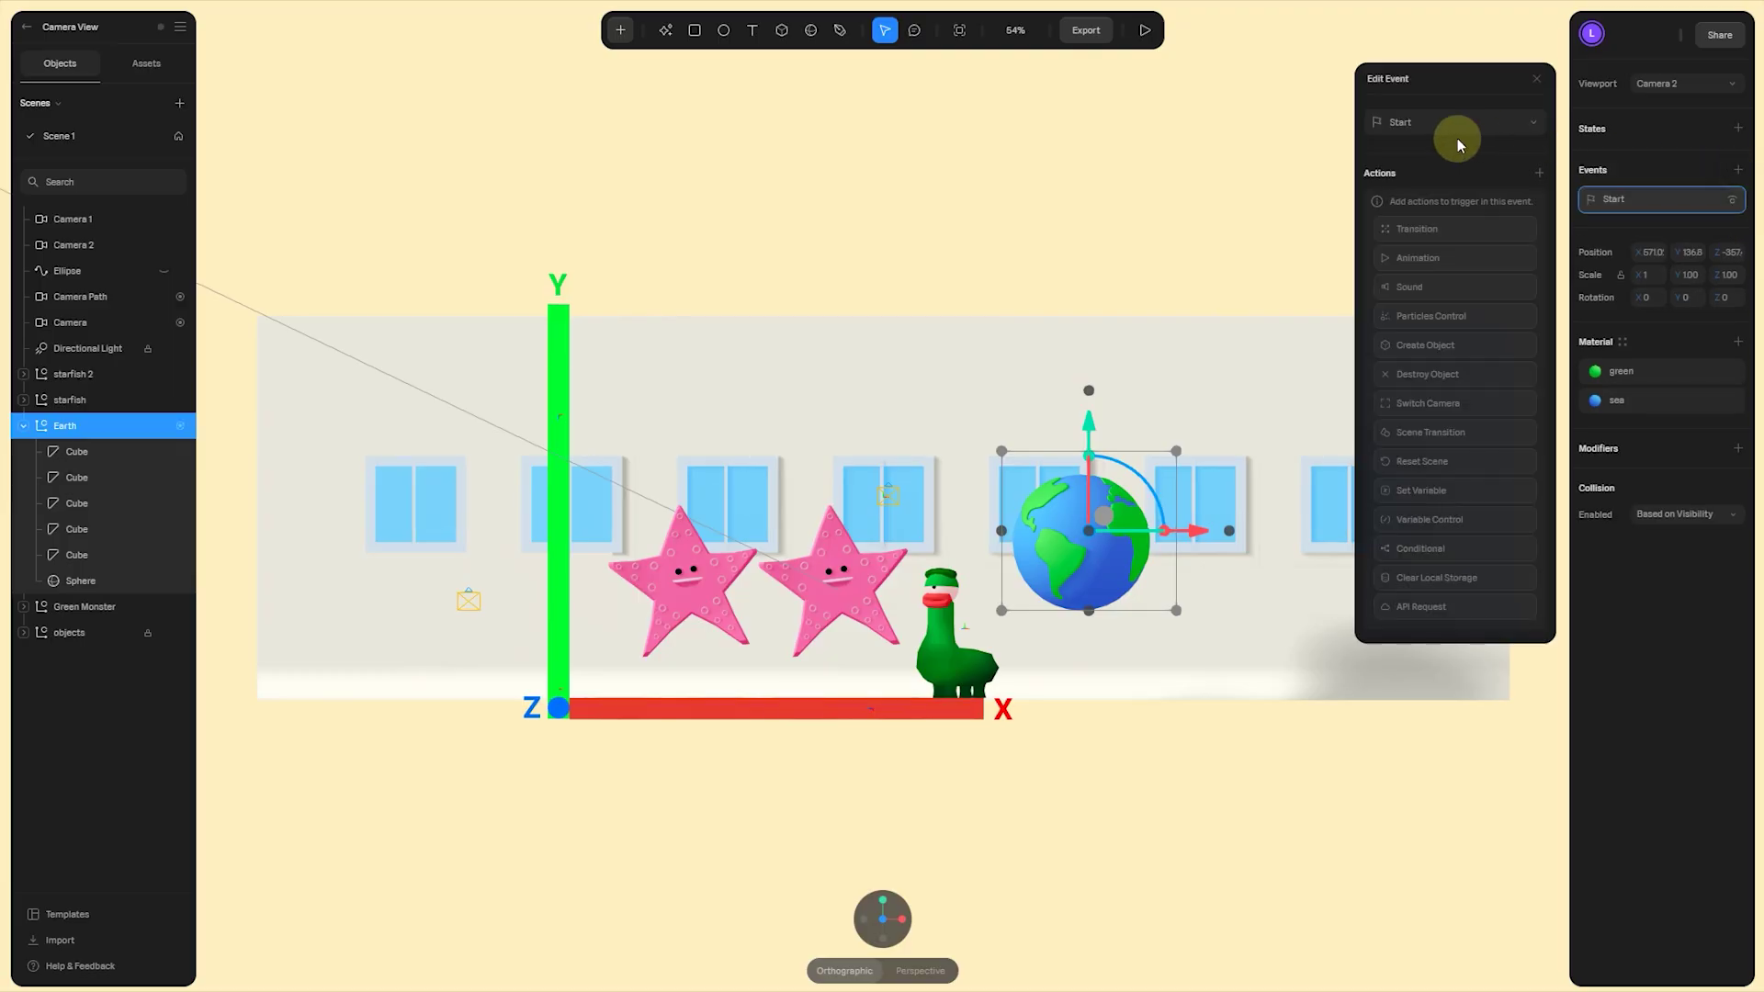
pyautogui.click(1457, 126)
pyautogui.click(1445, 165)
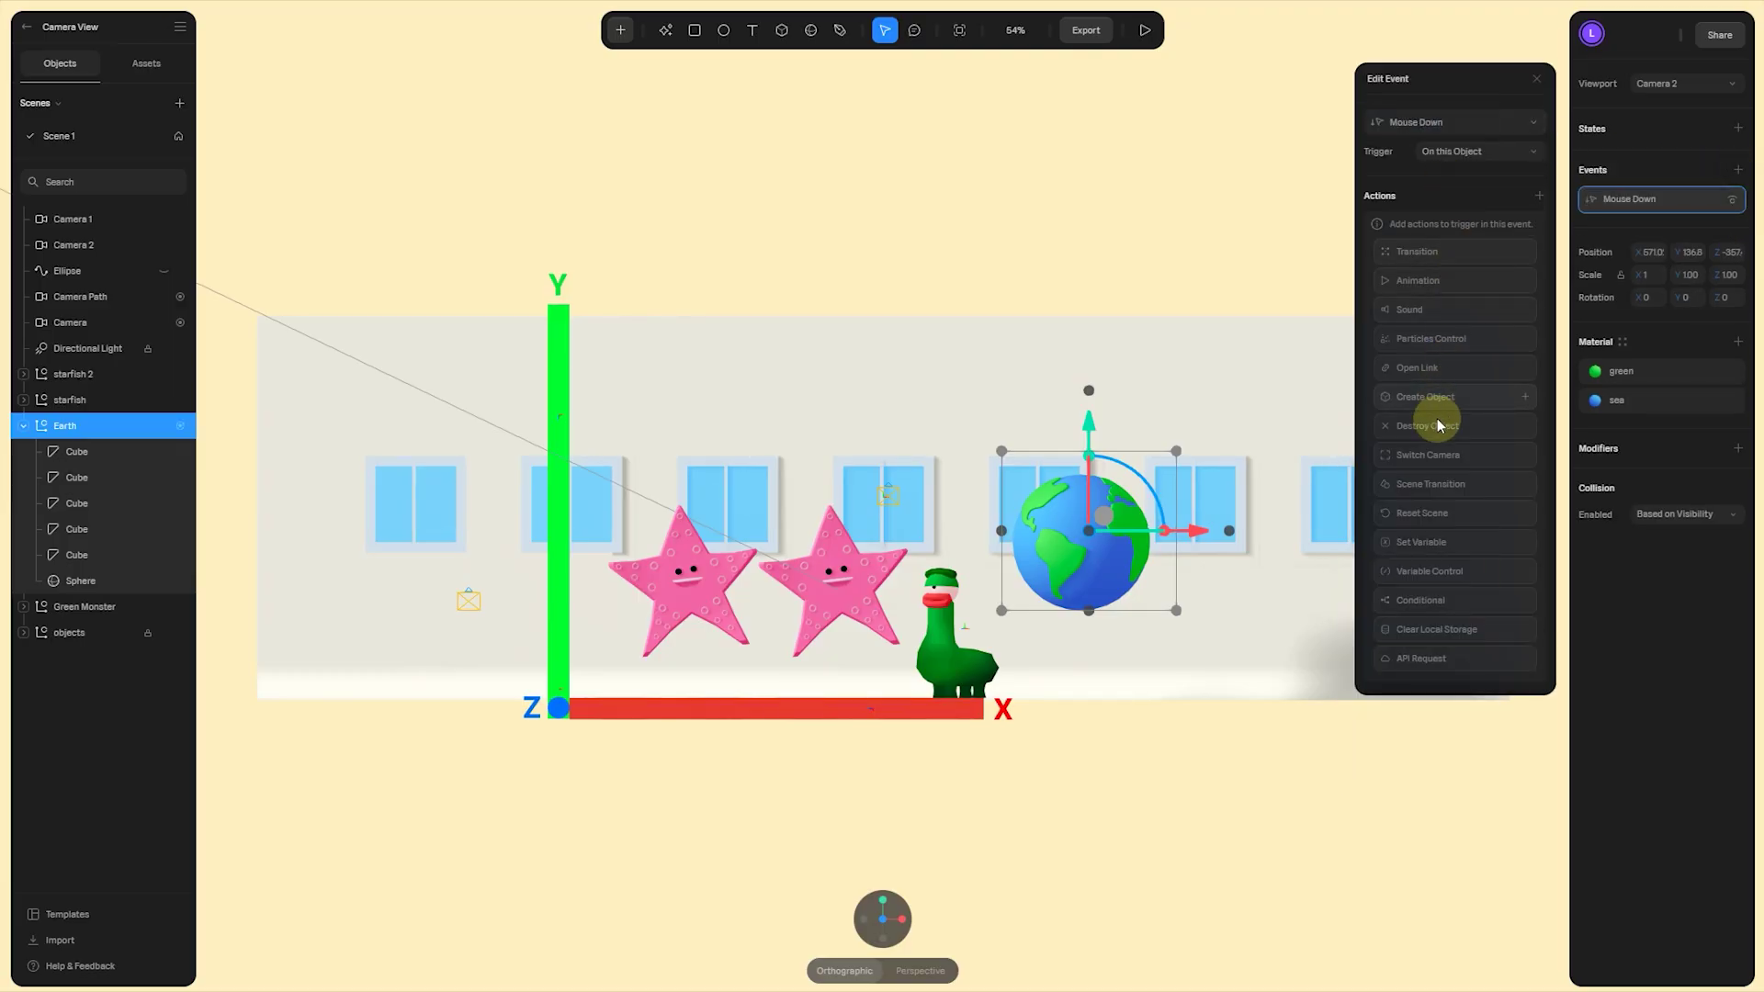
pyautogui.click(1436, 457)
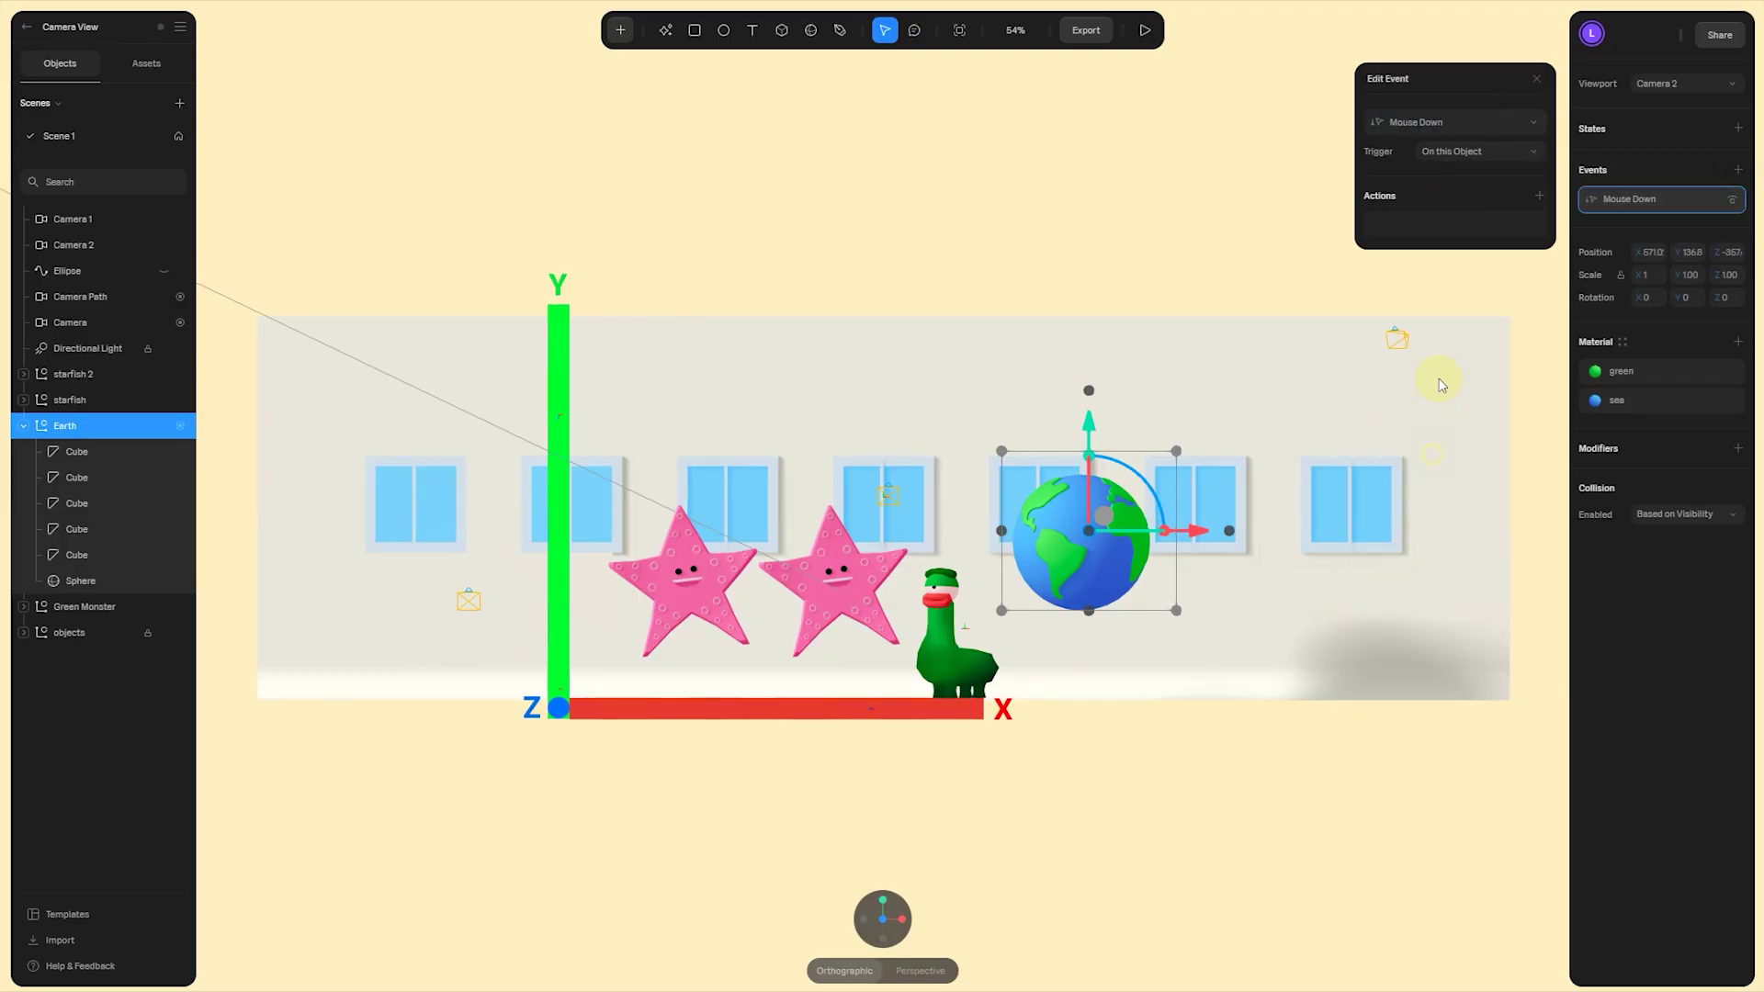
# - Target Camera 2 in Earth's Switch Camera action with a duration of 2, and close the event settings
pyautogui.click(1437, 224)
pyautogui.click(1473, 254)
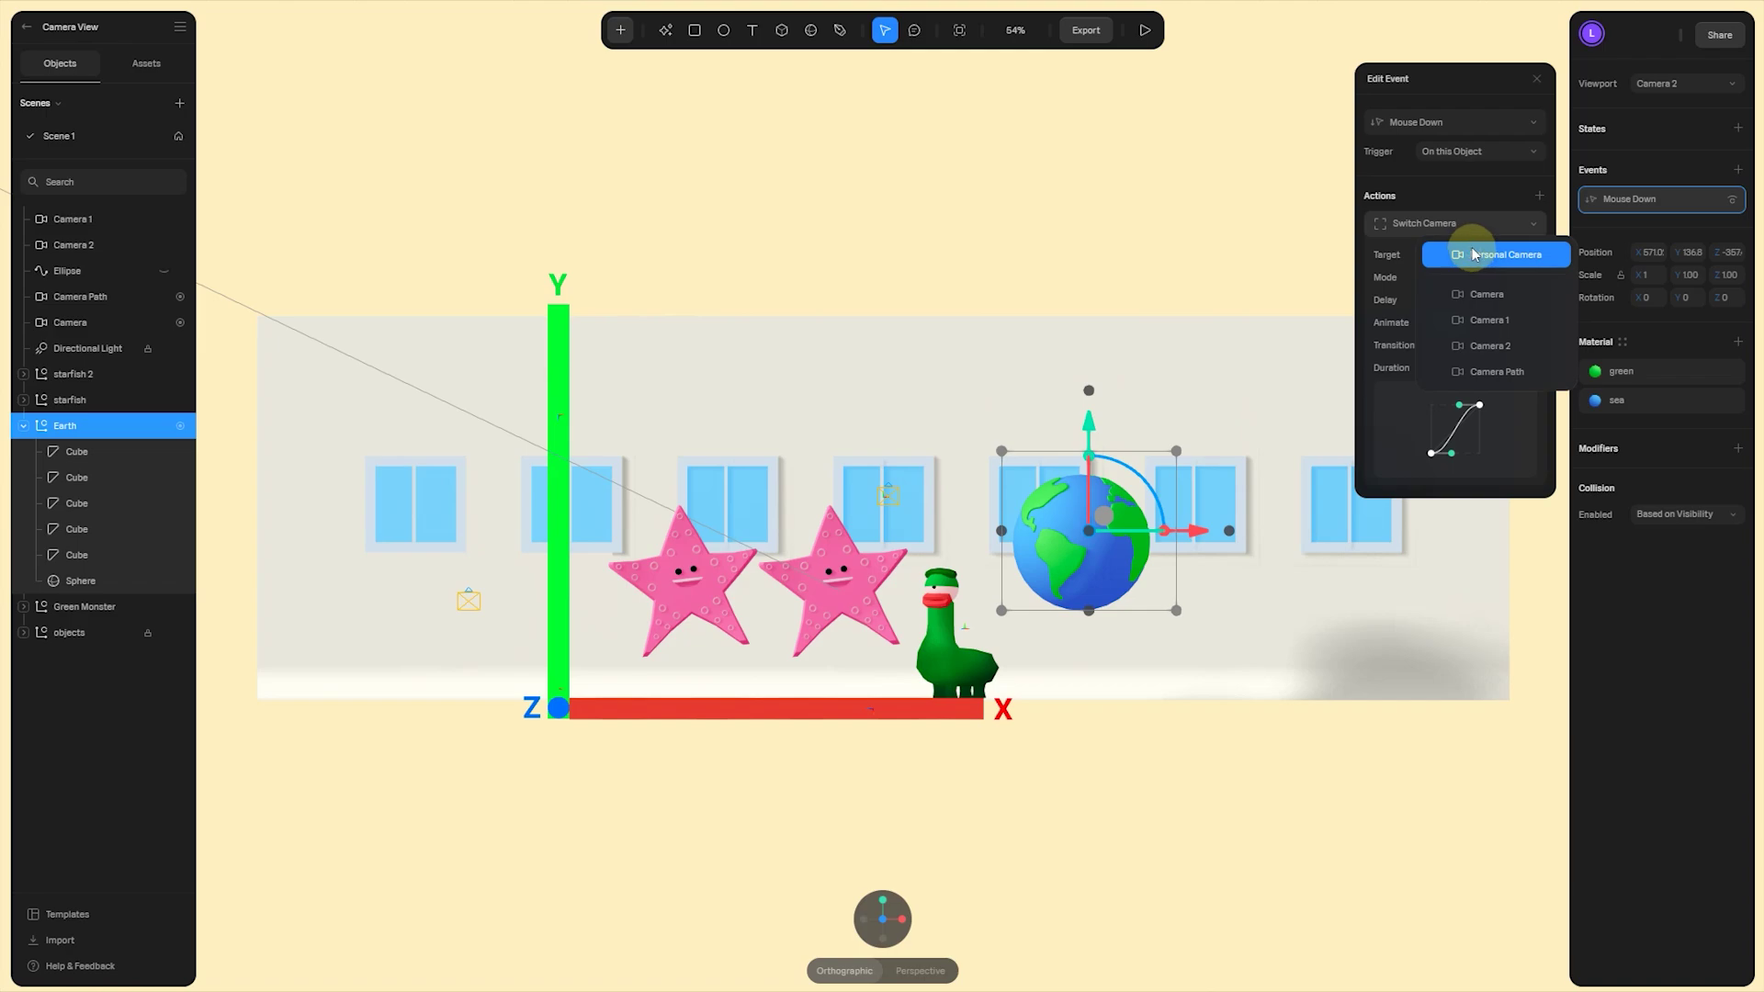
pyautogui.click(1488, 345)
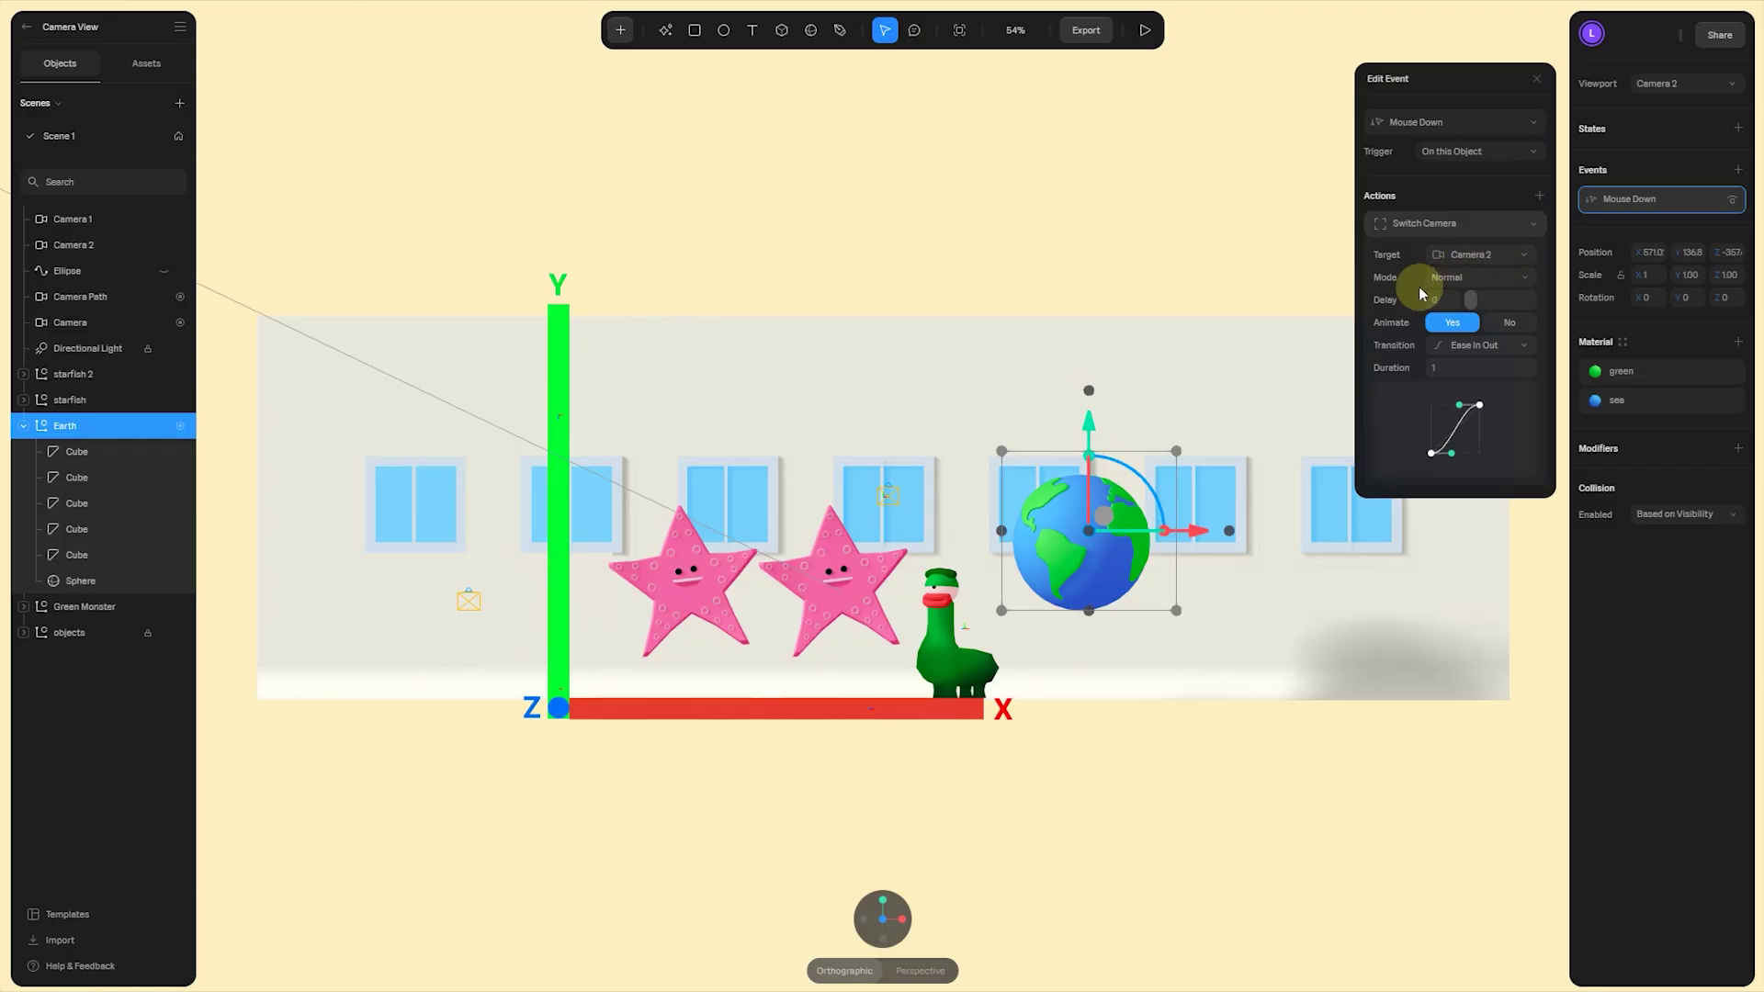
pyautogui.click(1460, 368)
pyautogui.click(1358, 296)
# - Make Camera 1 both the viewport and the play camera, and preview the camera switch triggered by Earth
pyautogui.click(1659, 84)
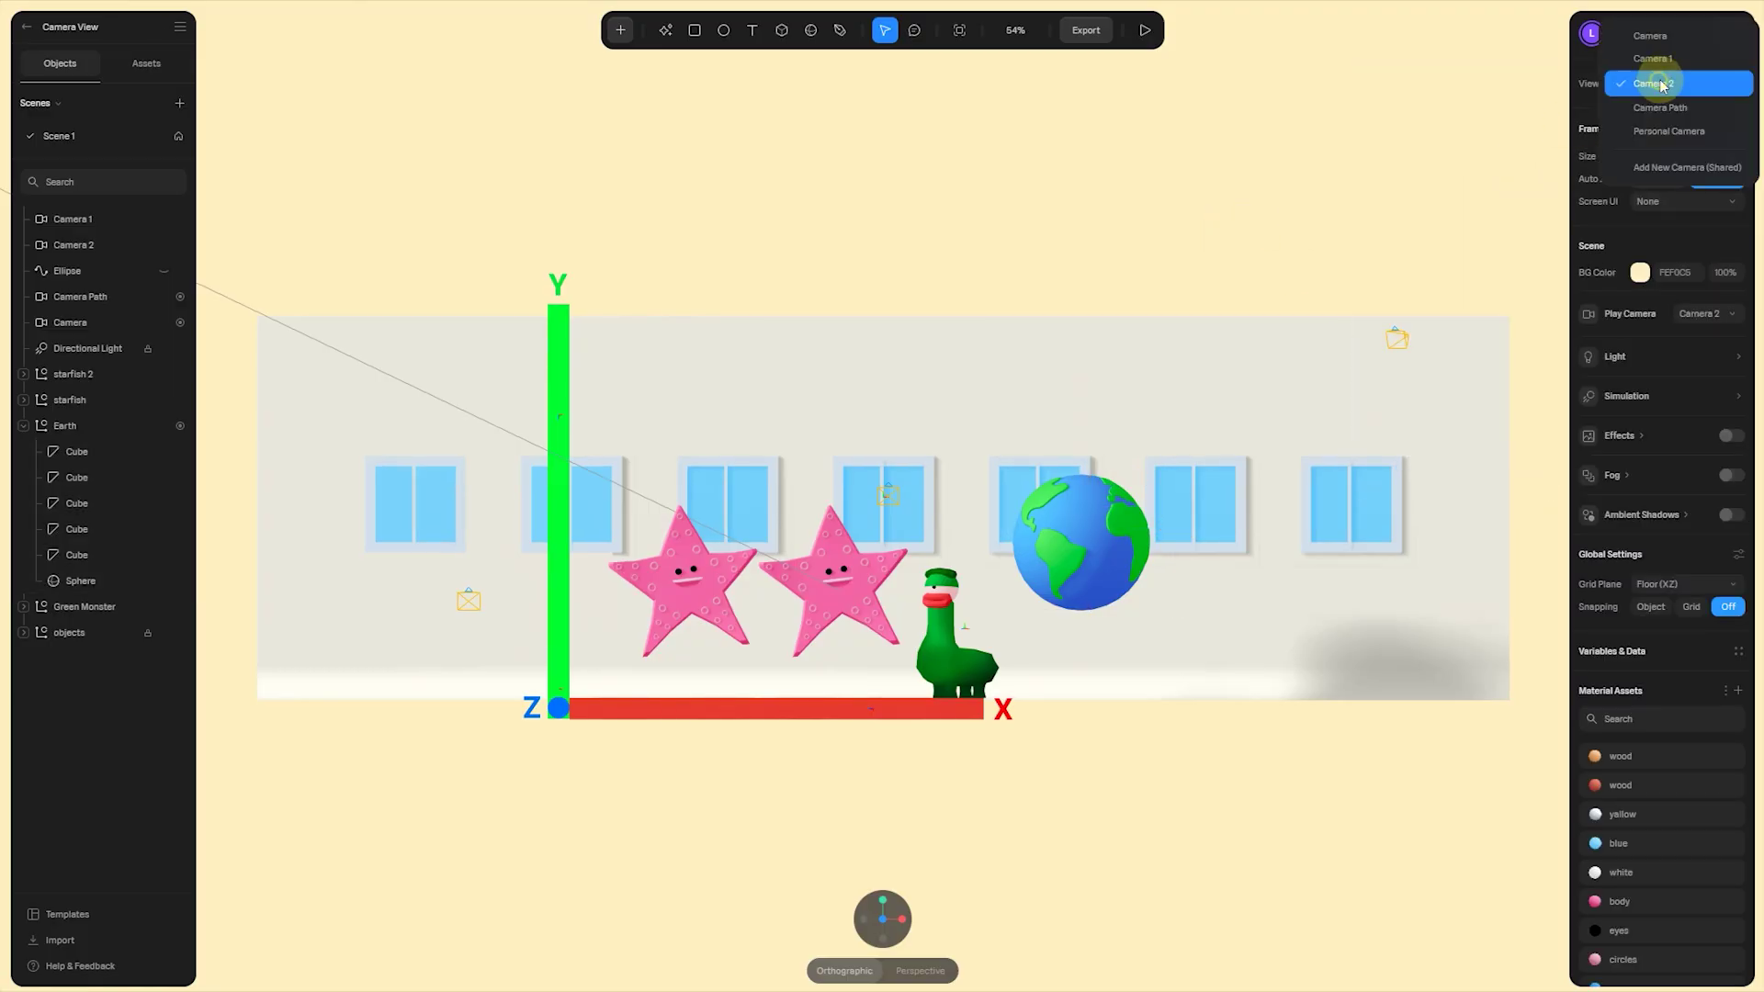
pyautogui.click(1652, 59)
pyautogui.click(1084, 31)
pyautogui.click(1011, 274)
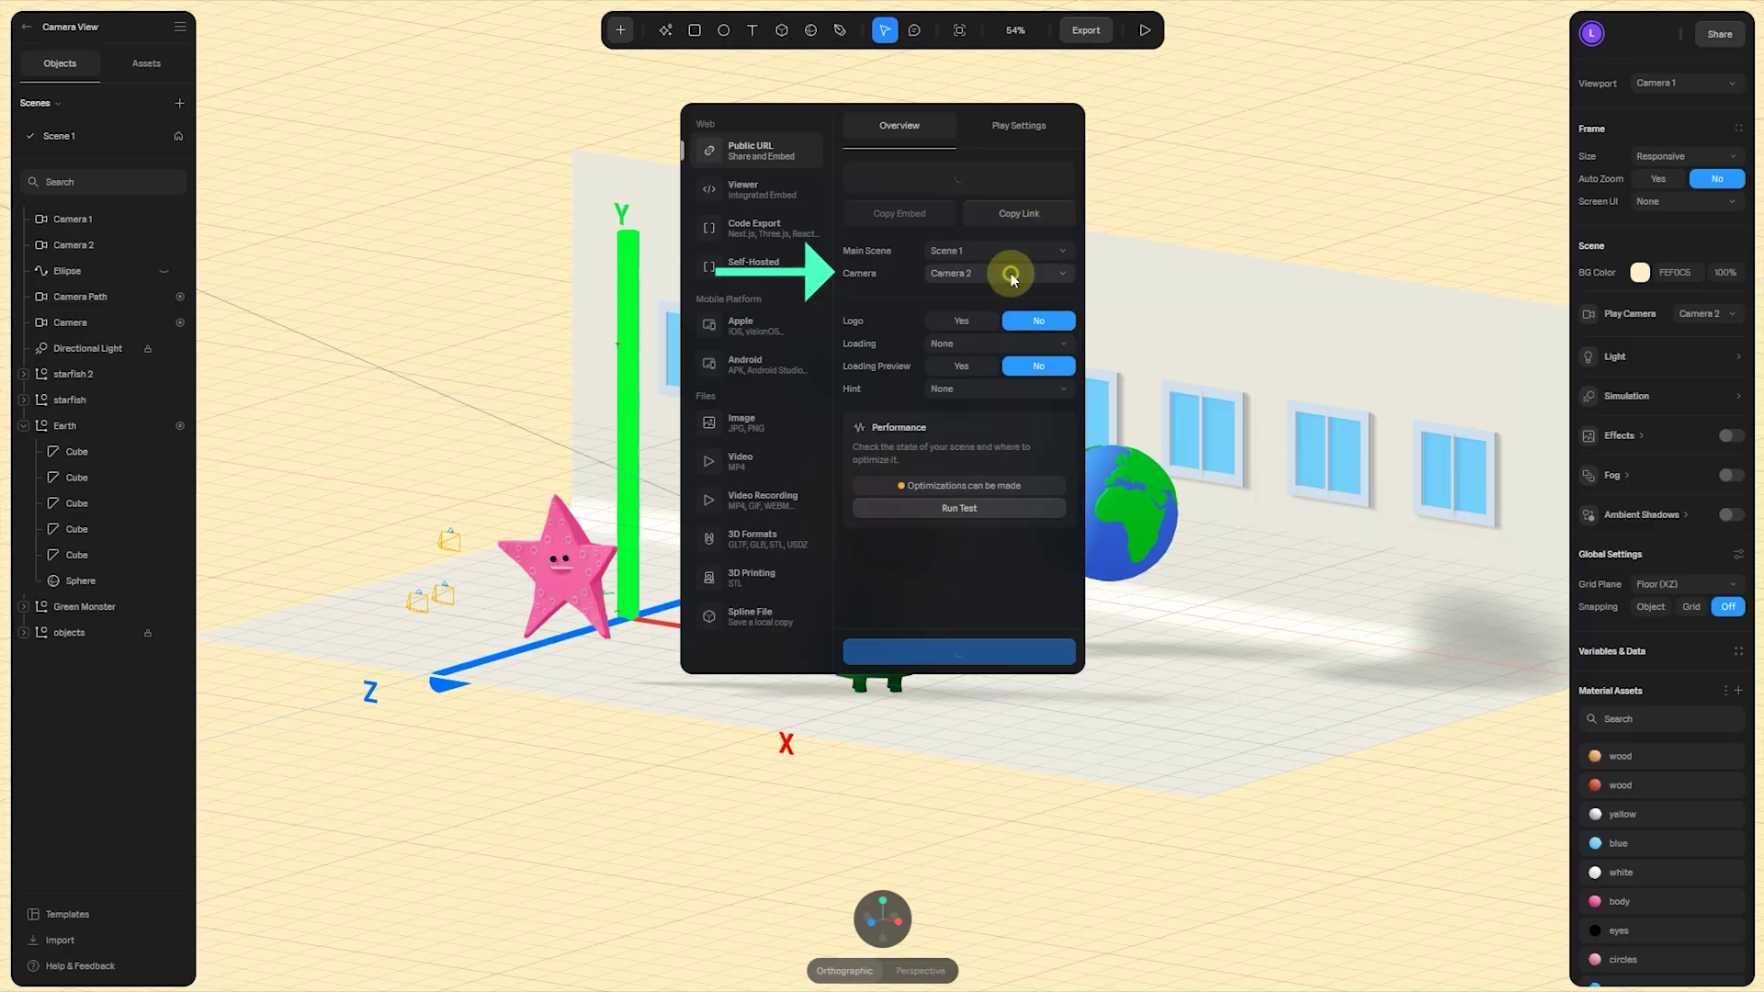
pyautogui.click(994, 246)
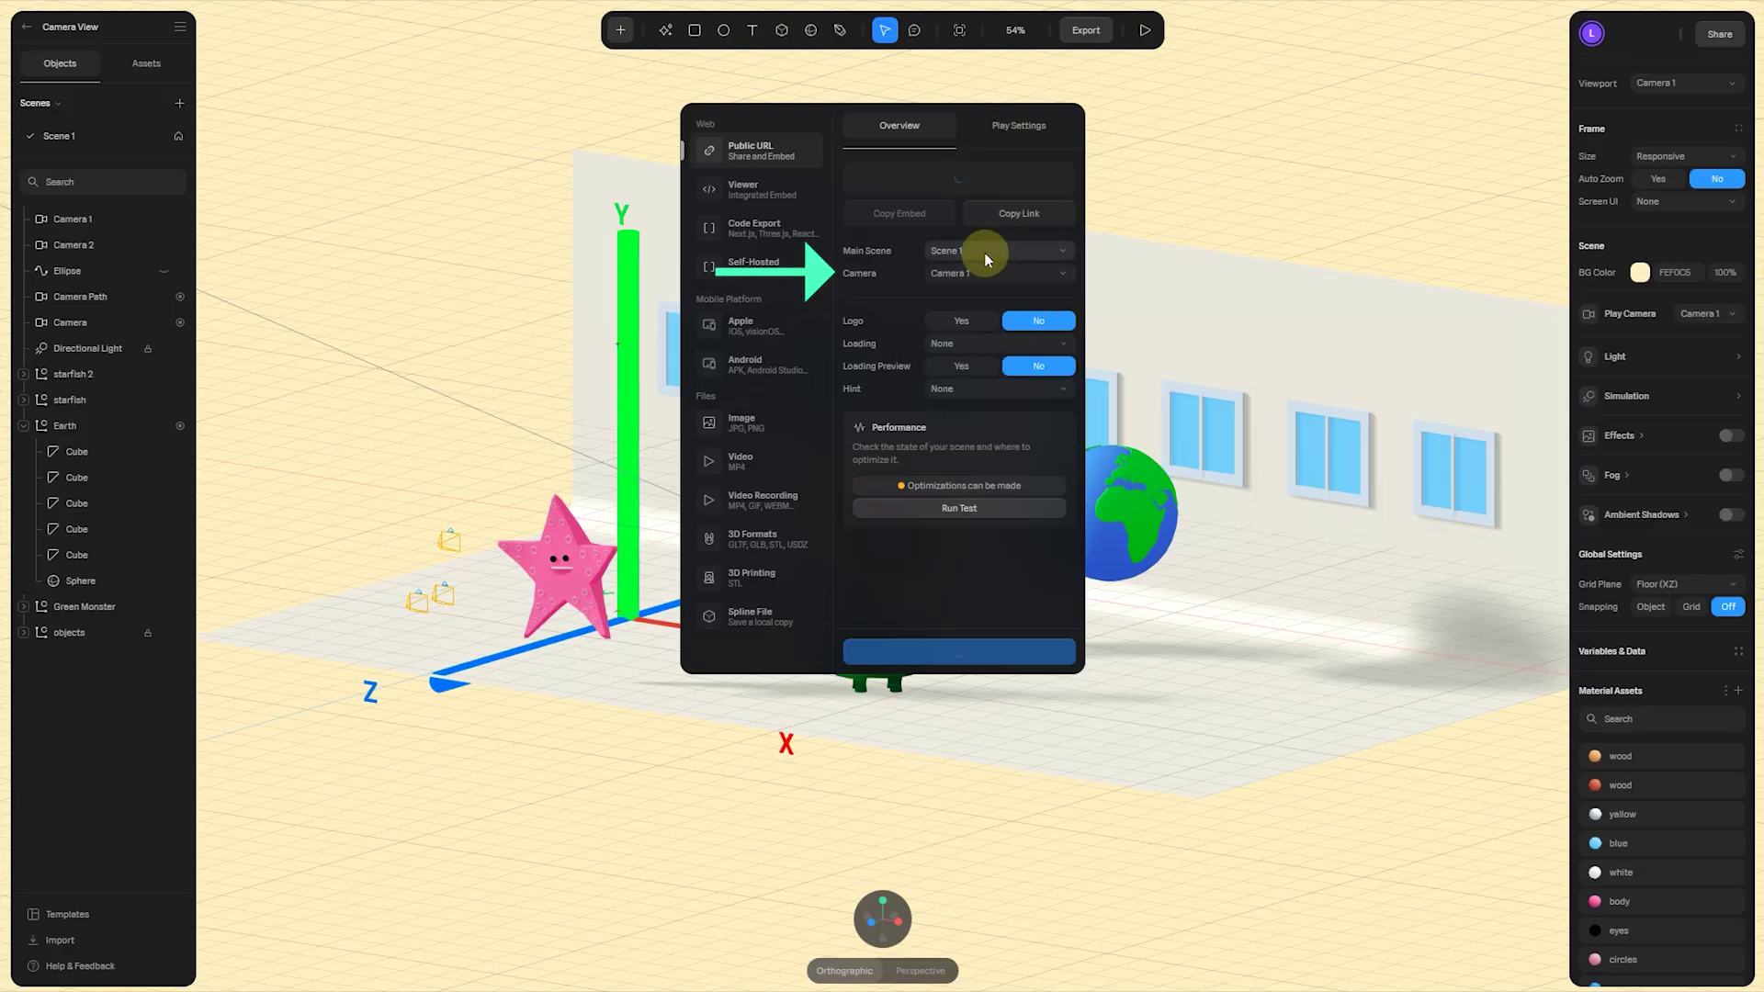
pyautogui.click(1265, 149)
pyautogui.click(1144, 33)
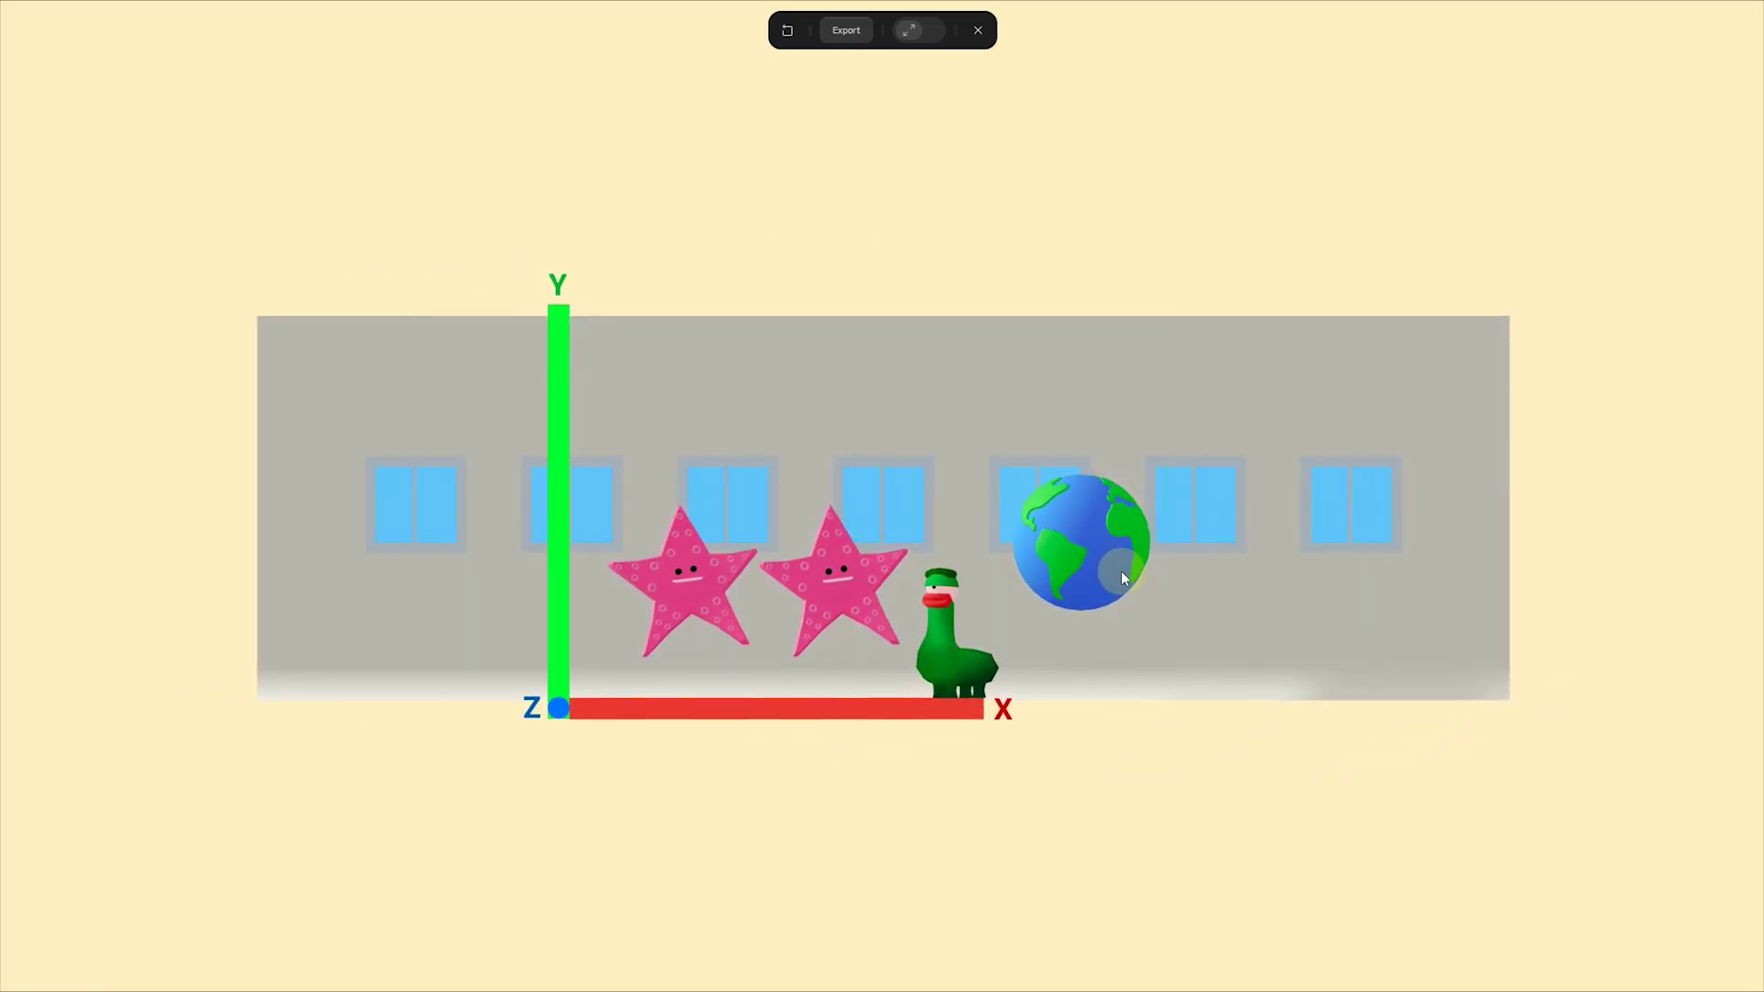
pyautogui.click(977, 31)
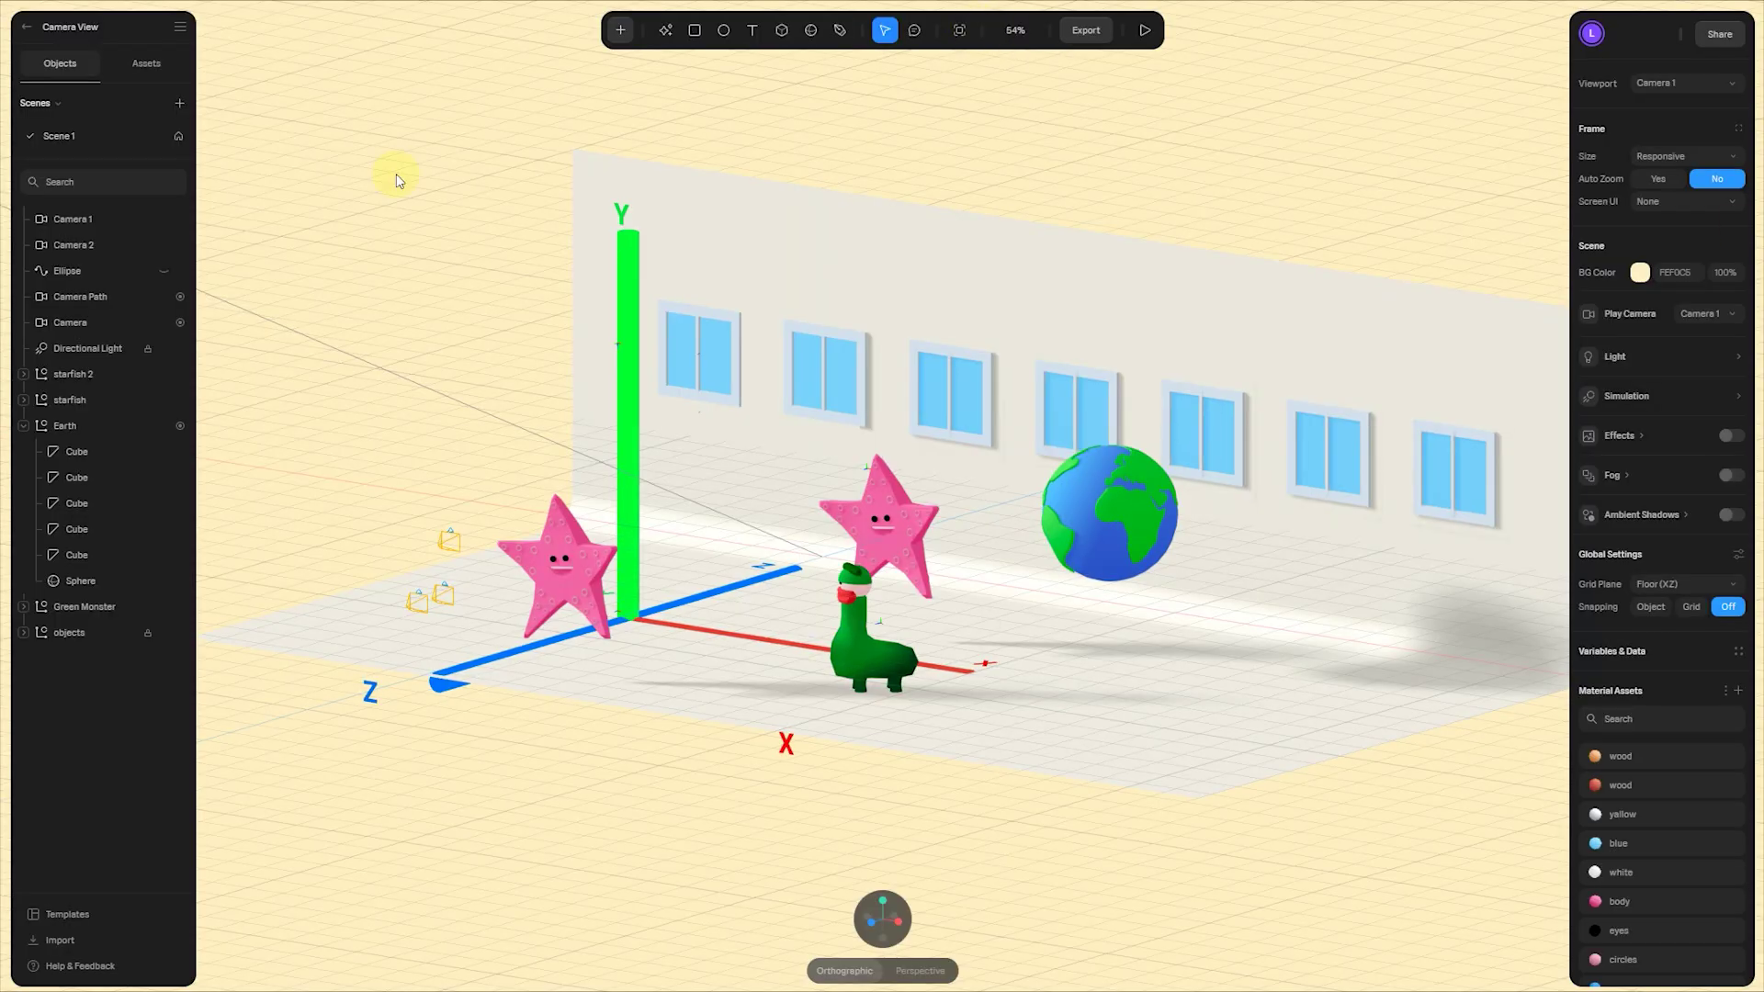
# - Set the Switch Camera mode of Earth's Mouse Down event to Toggle and start the scene preview
pyautogui.click(1138, 505)
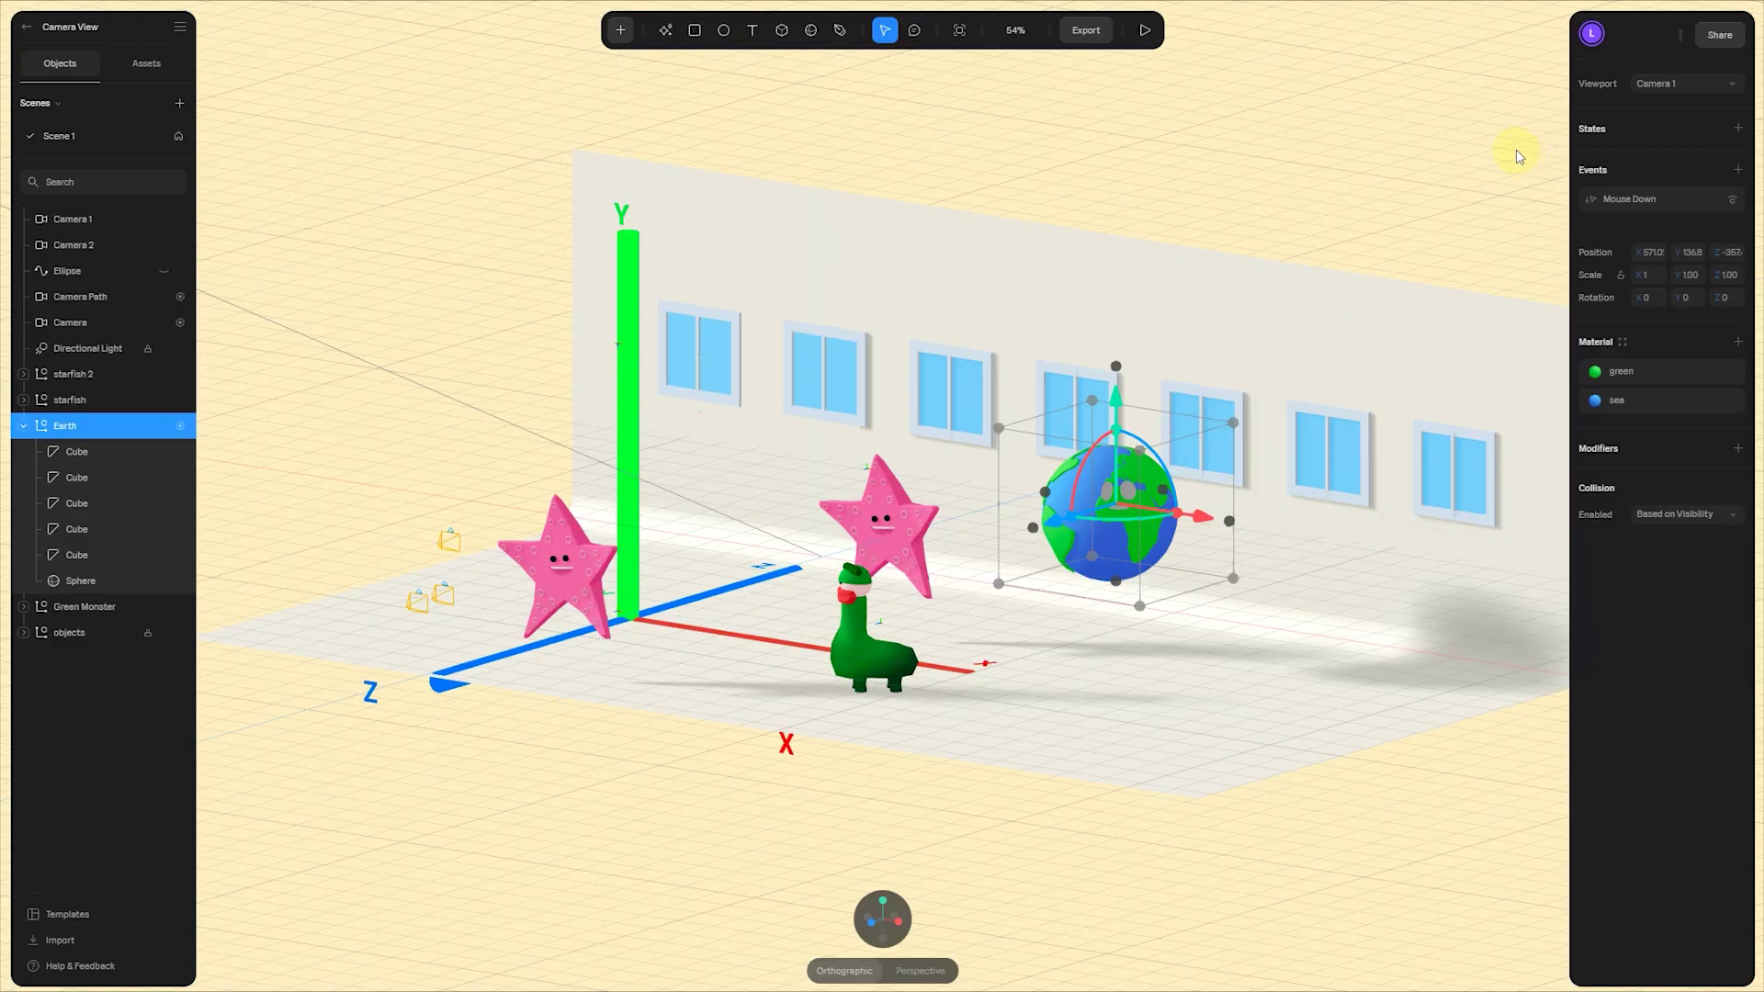
pyautogui.click(1630, 197)
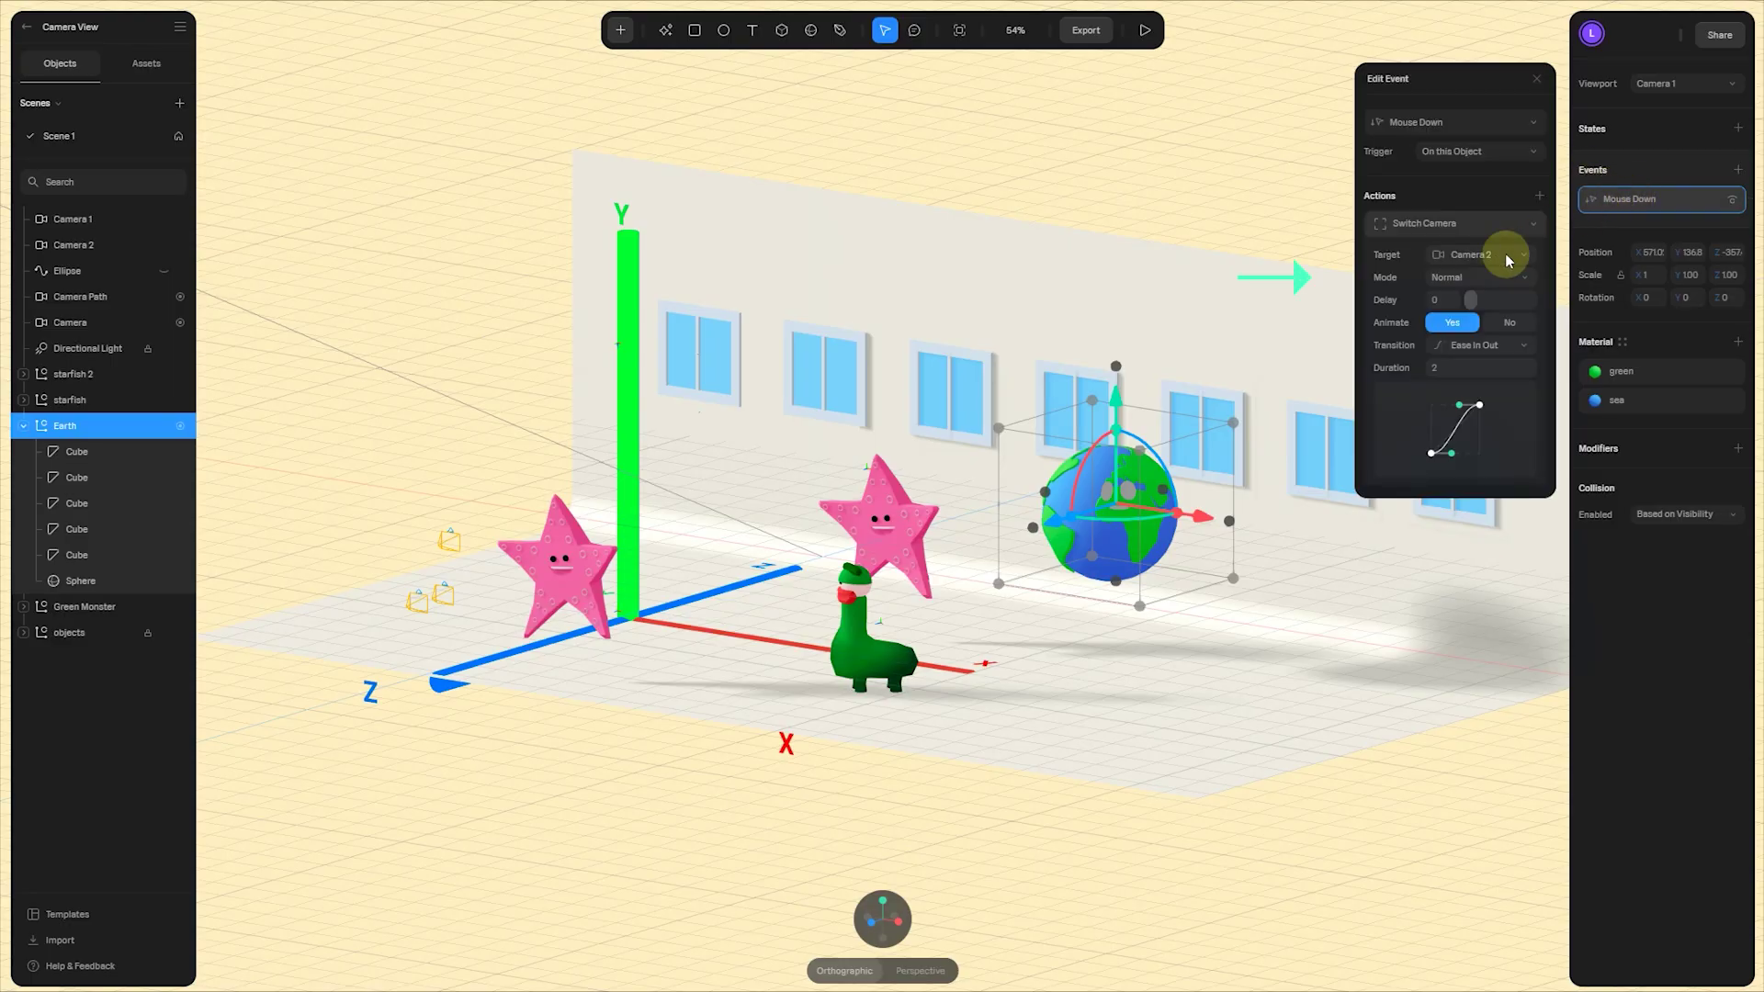
pyautogui.click(1441, 277)
pyautogui.click(1452, 300)
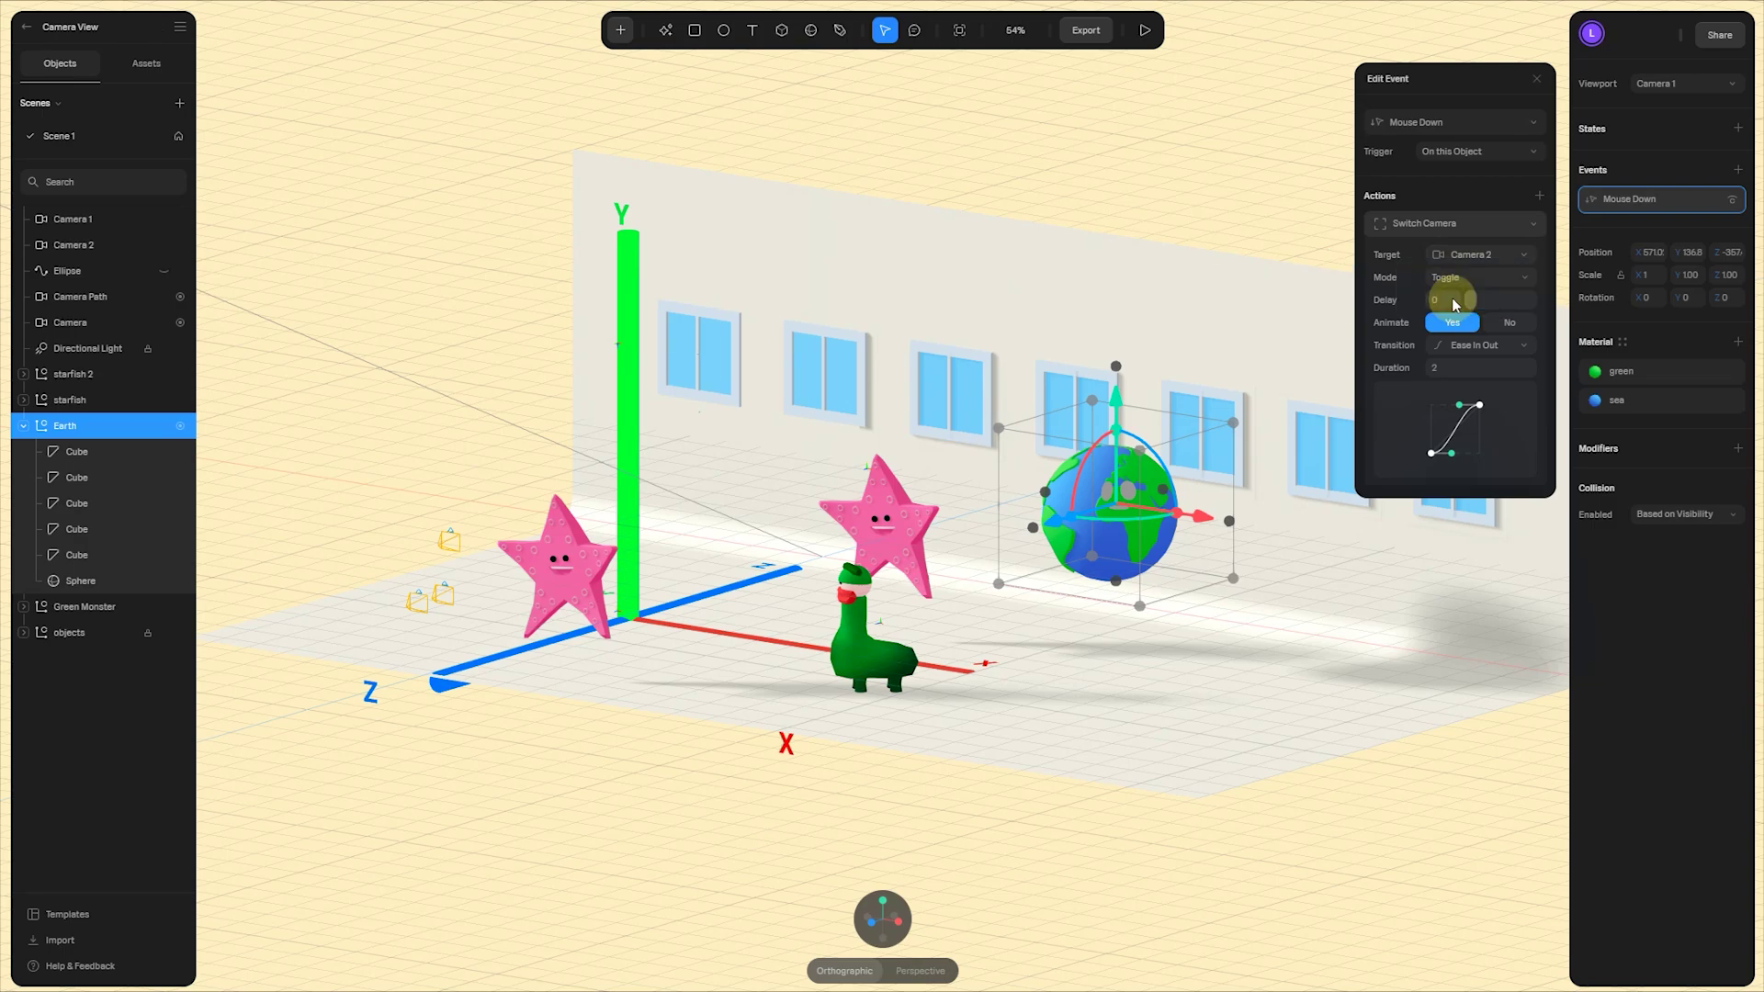
pyautogui.click(1145, 30)
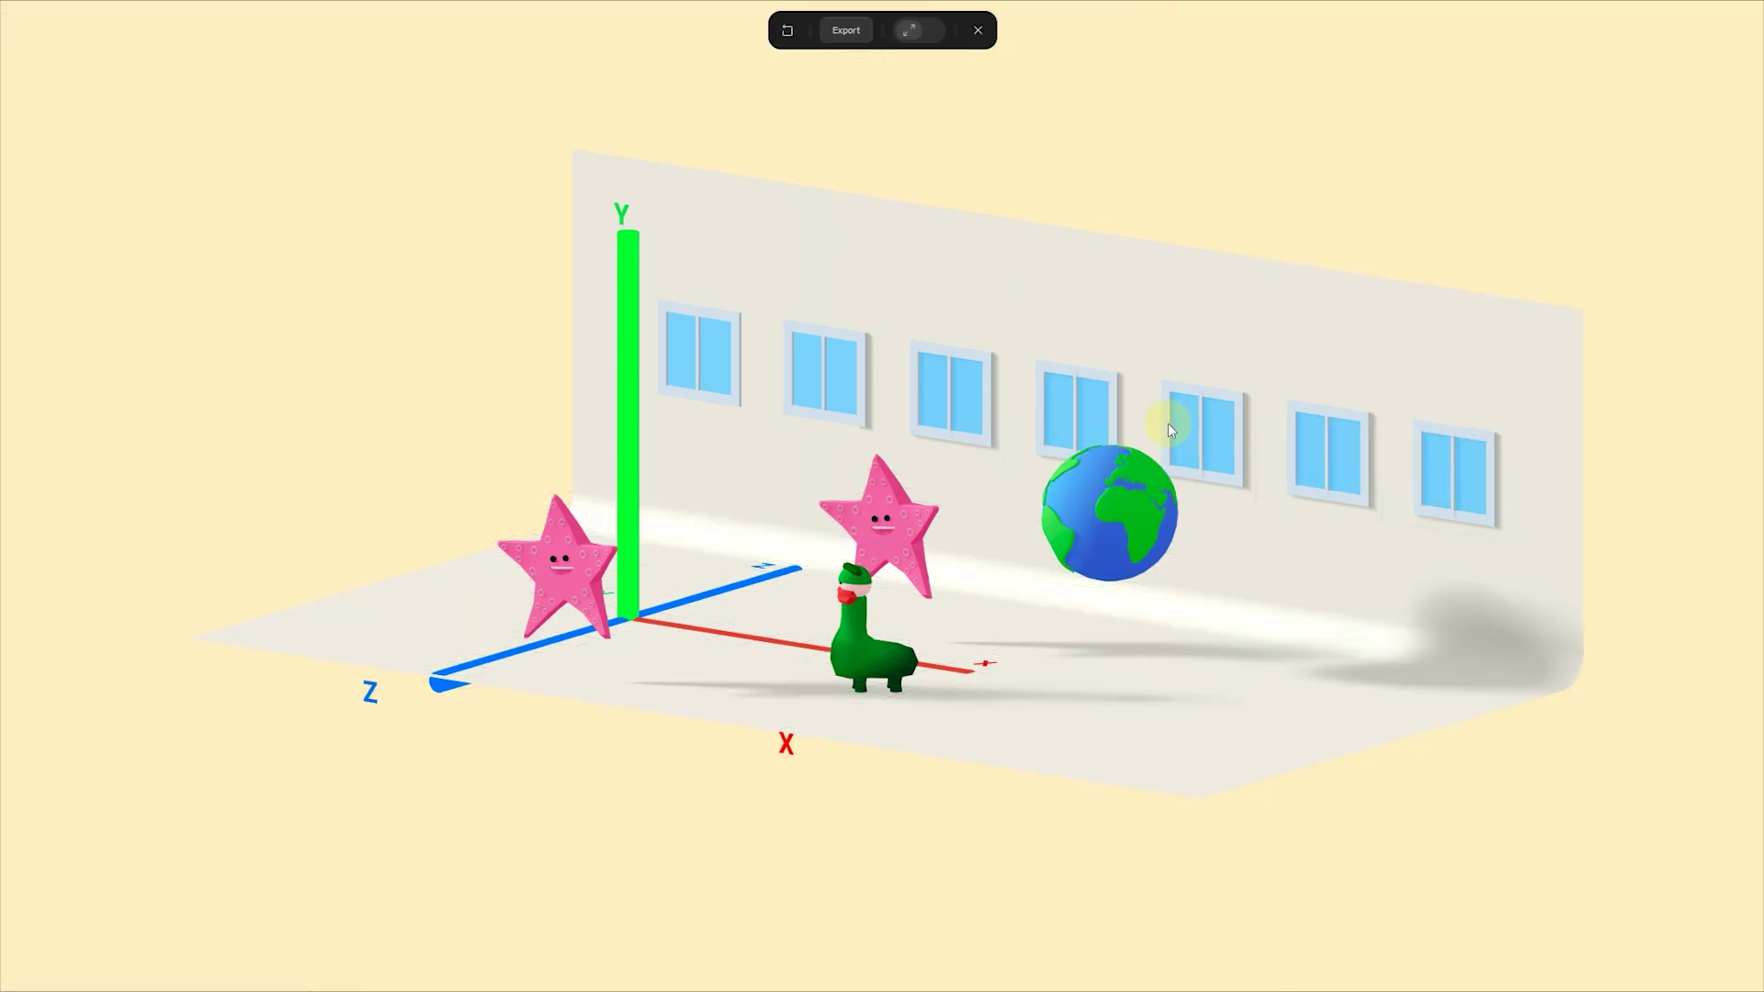
# - Trigger Earth's camera toggle back and forth in the scene preview, then close the preview and deselect Earth
pyautogui.click(1128, 486)
pyautogui.click(1093, 588)
pyautogui.click(1106, 554)
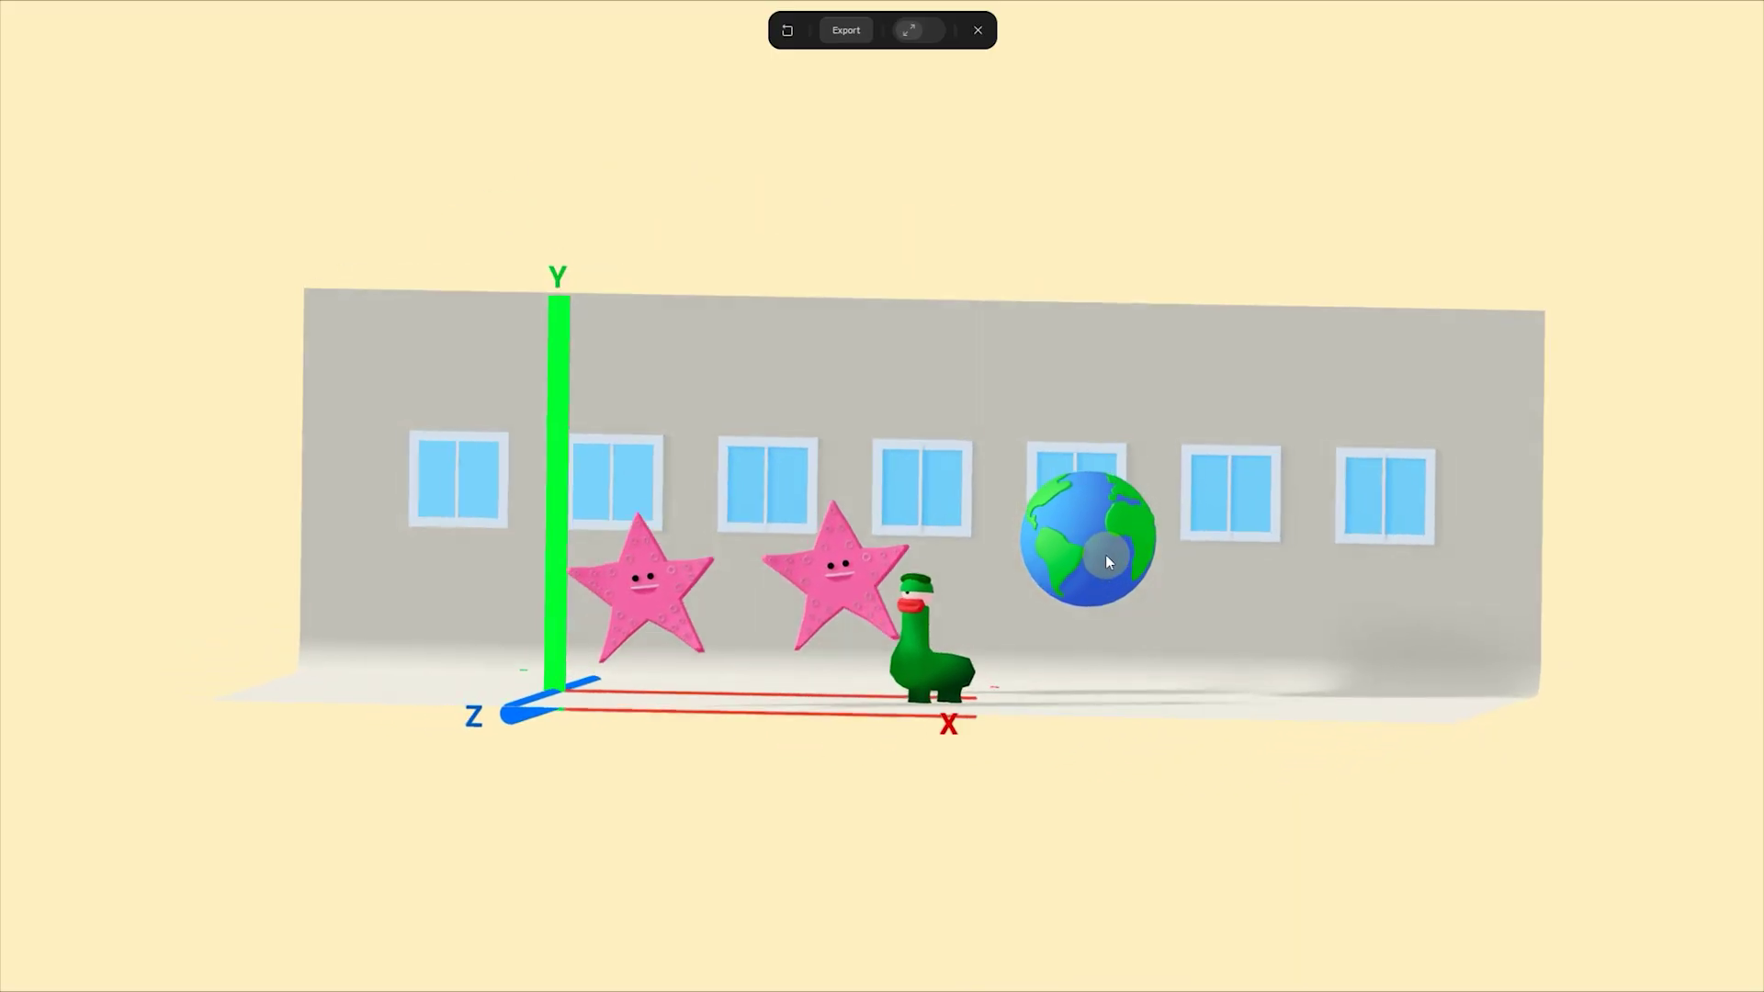
pyautogui.click(978, 30)
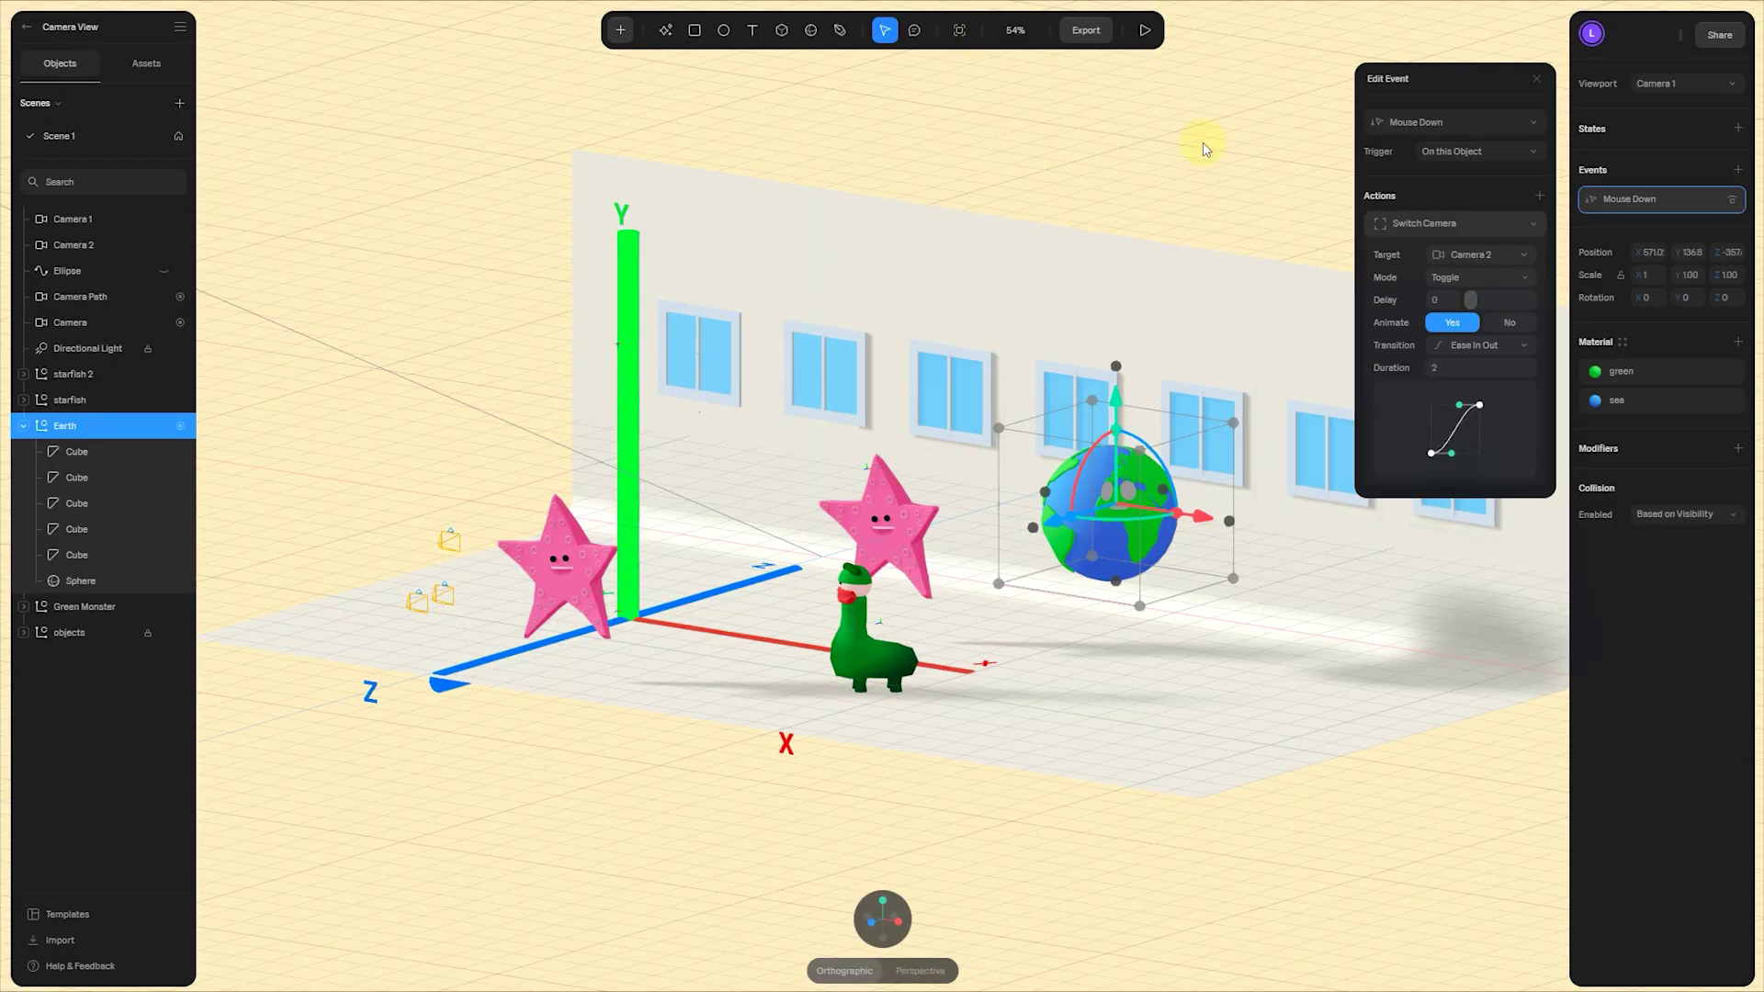
pyautogui.click(1223, 156)
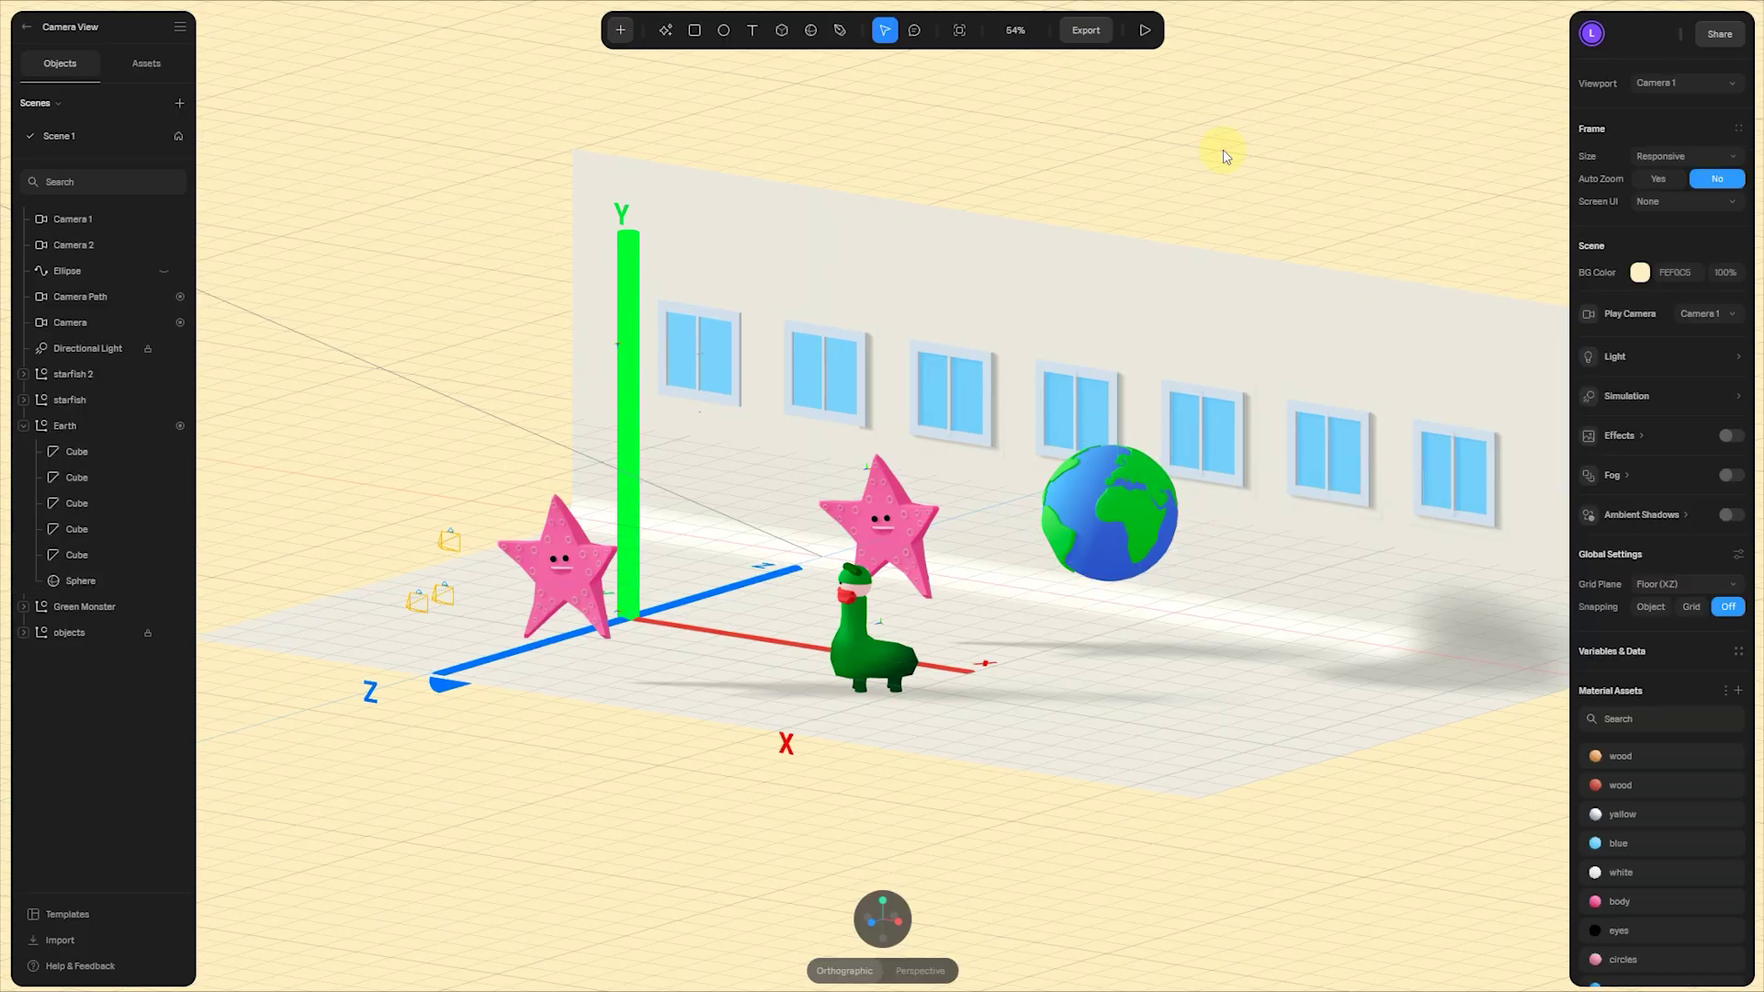
# - Make Camera 2 the viewport camera and set its projection to Perspective
pyautogui.click(101, 220)
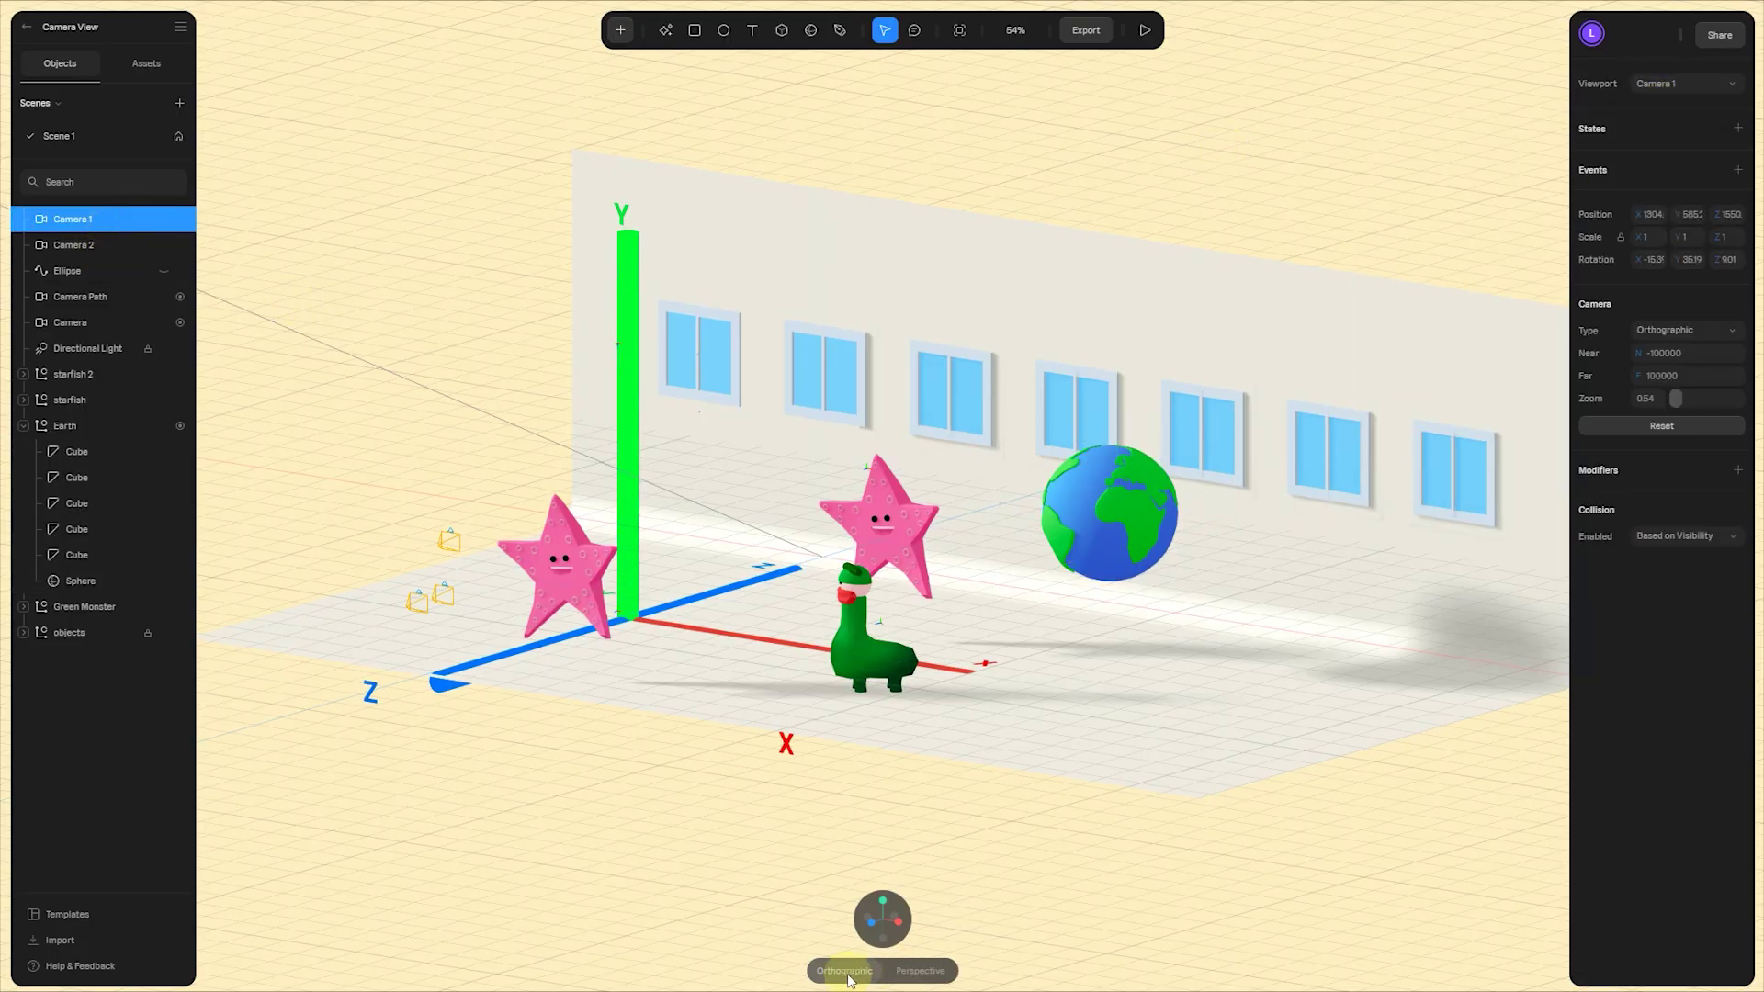
pyautogui.click(116, 246)
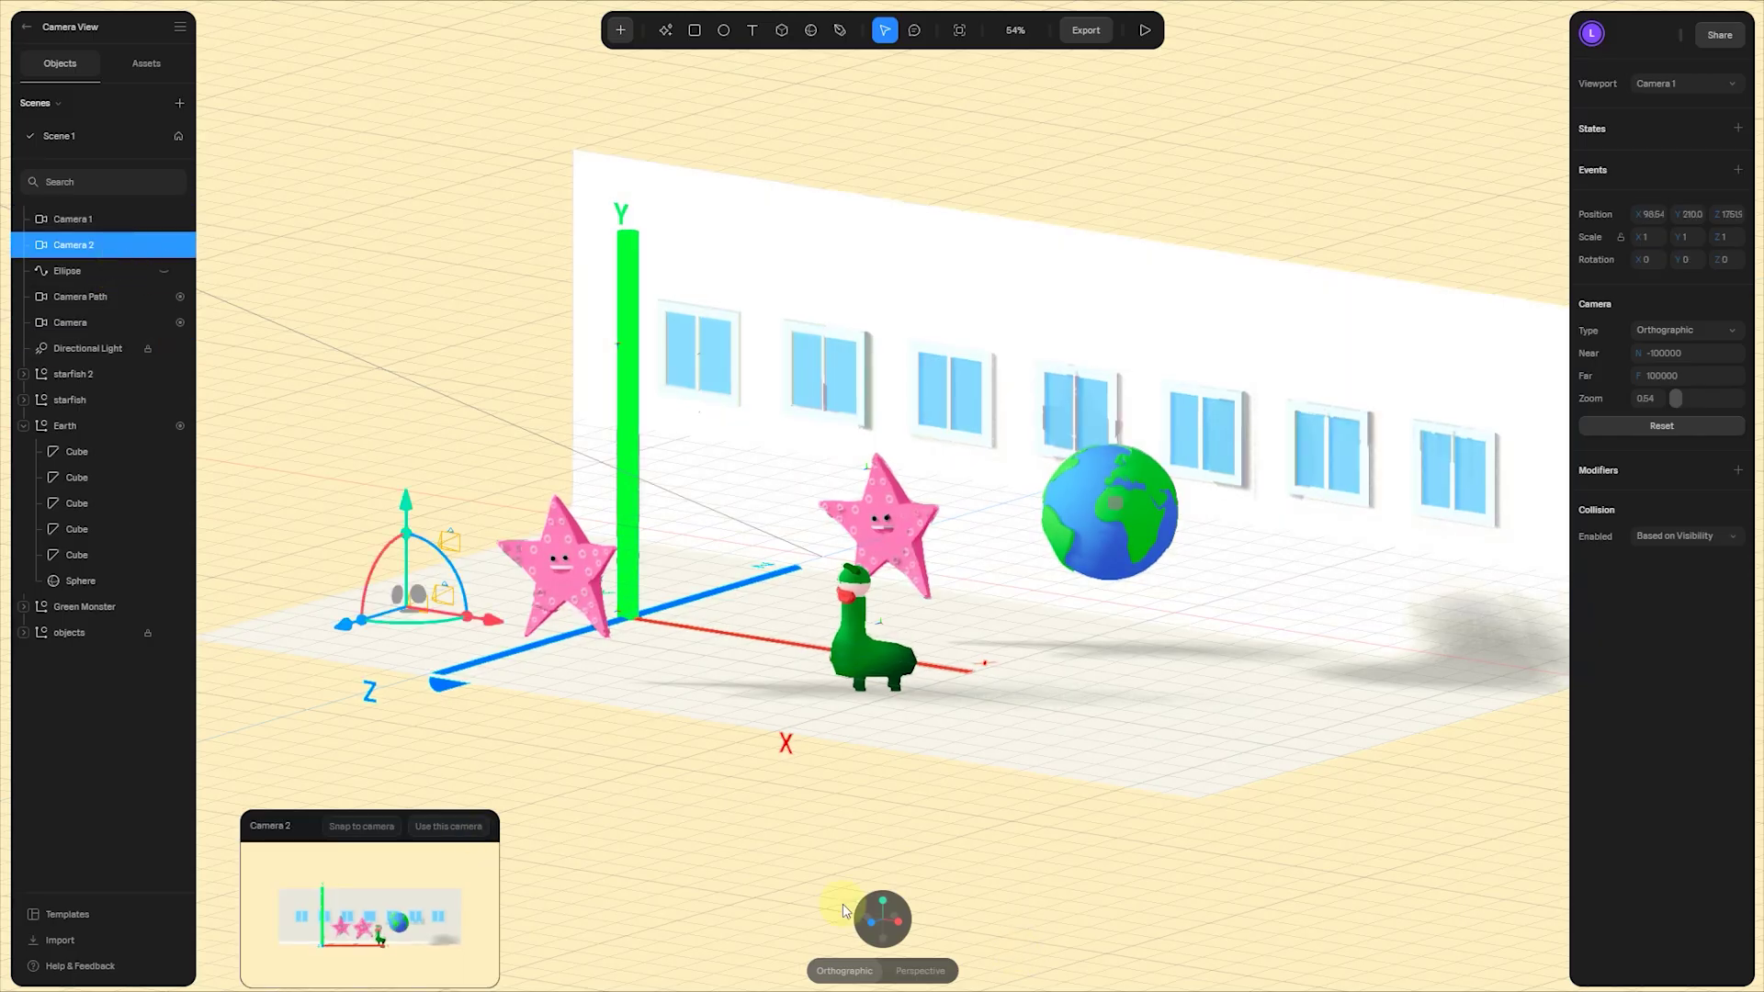
pyautogui.click(1700, 87)
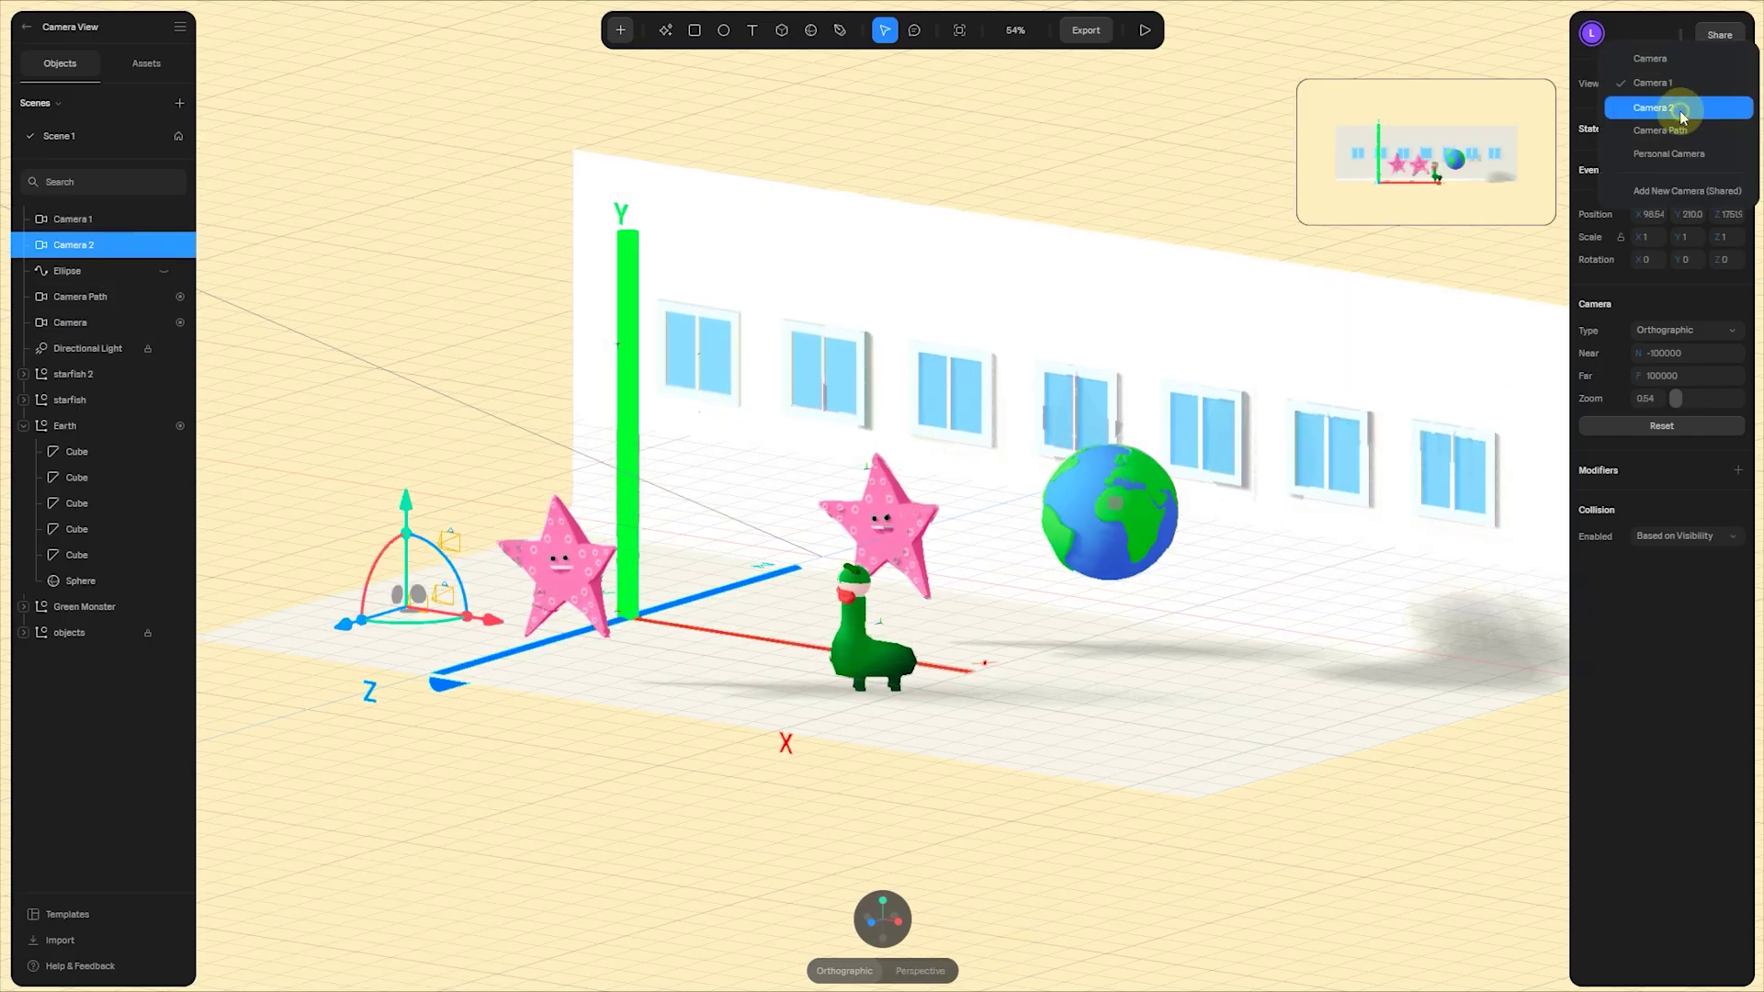
pyautogui.click(1682, 110)
pyautogui.click(921, 971)
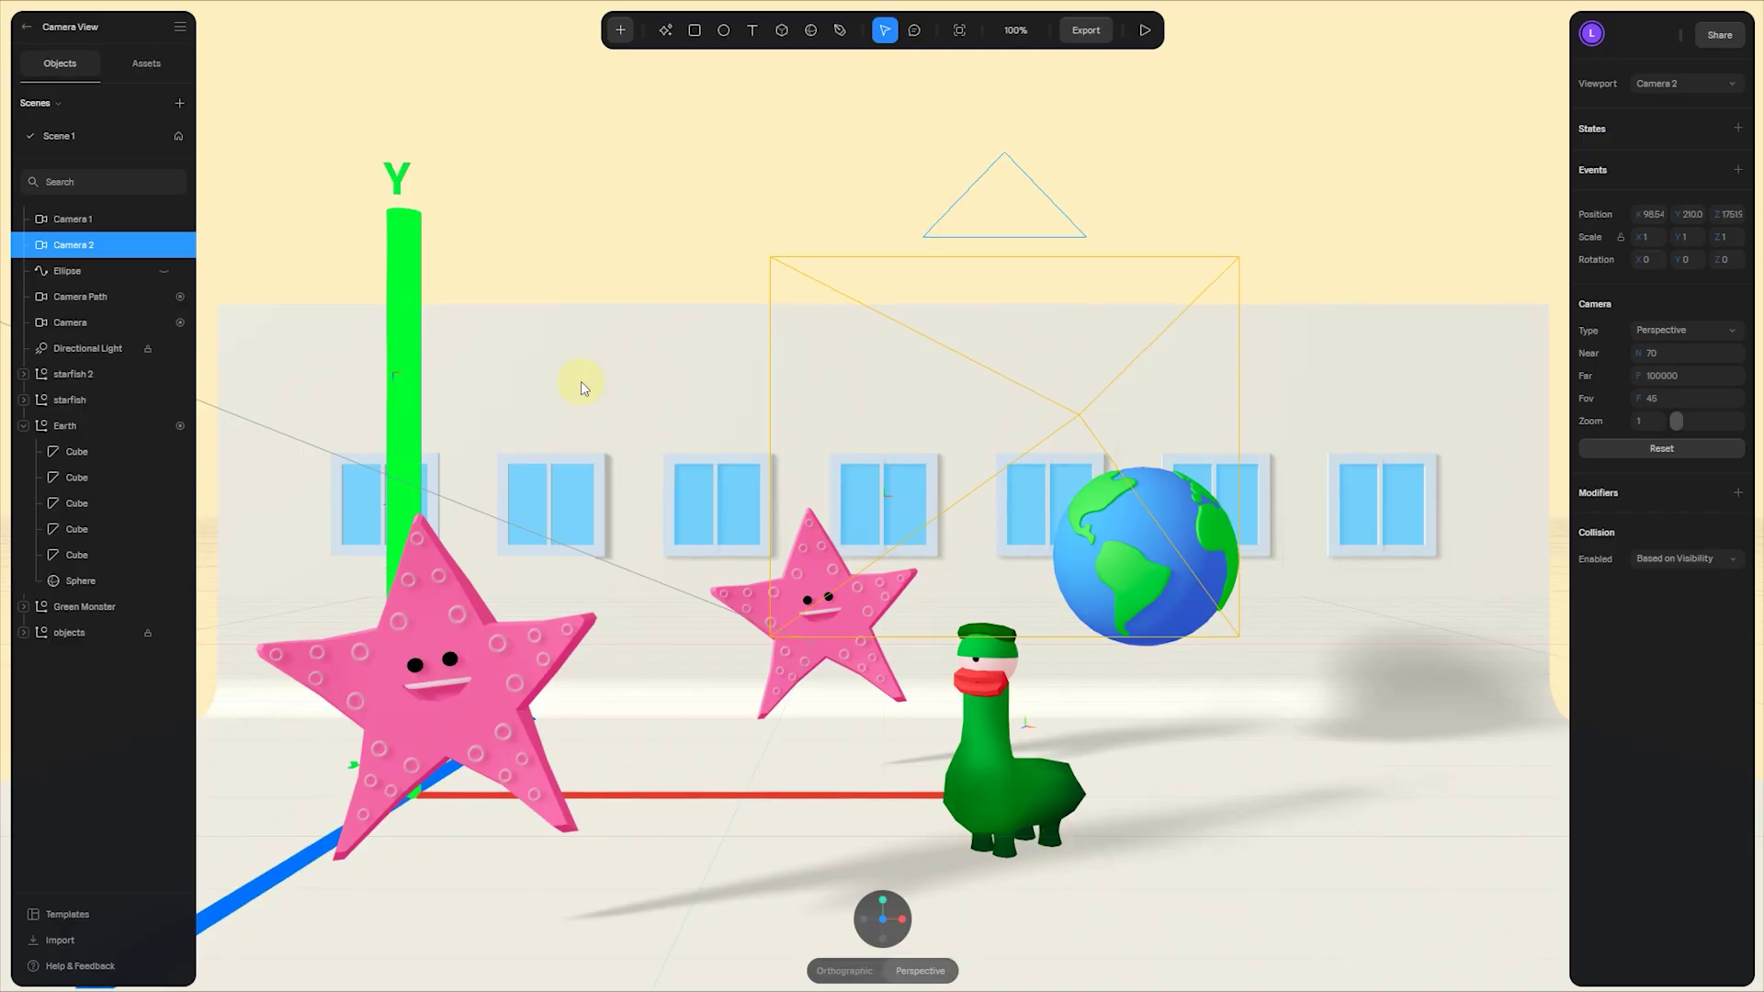
# - Select Camera 1 and make it the viewport camera
pyautogui.click(96, 220)
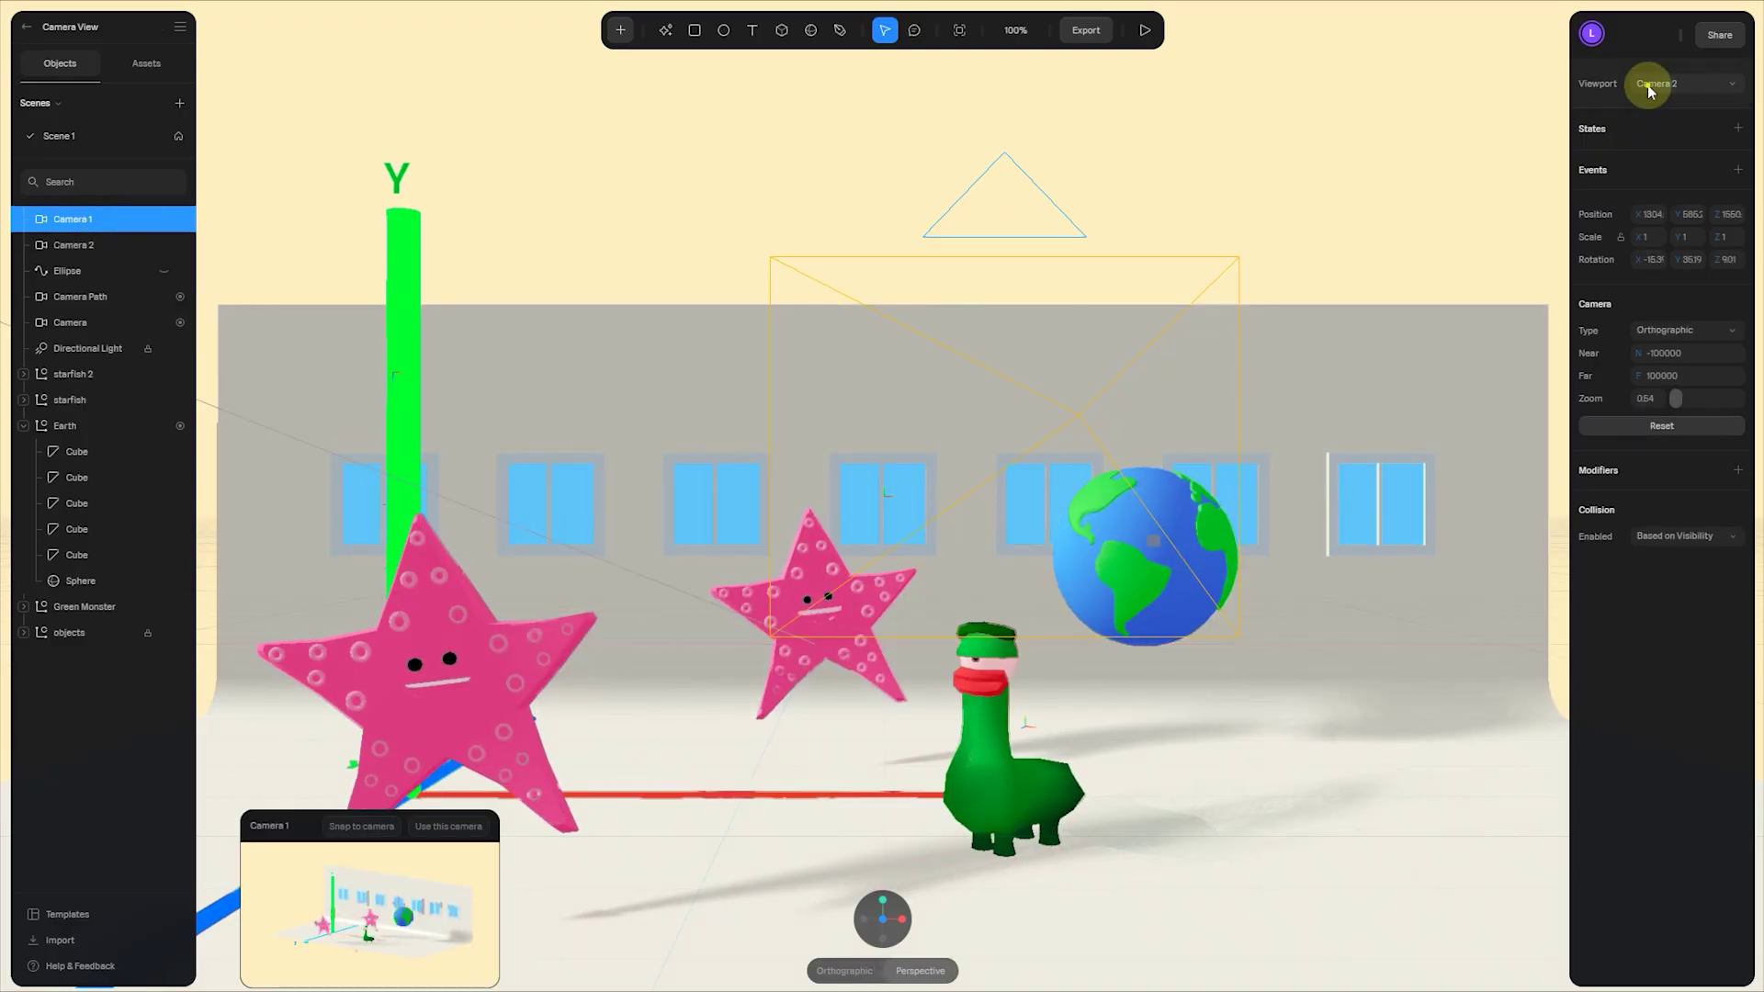
pyautogui.click(1654, 82)
pyautogui.click(1668, 128)
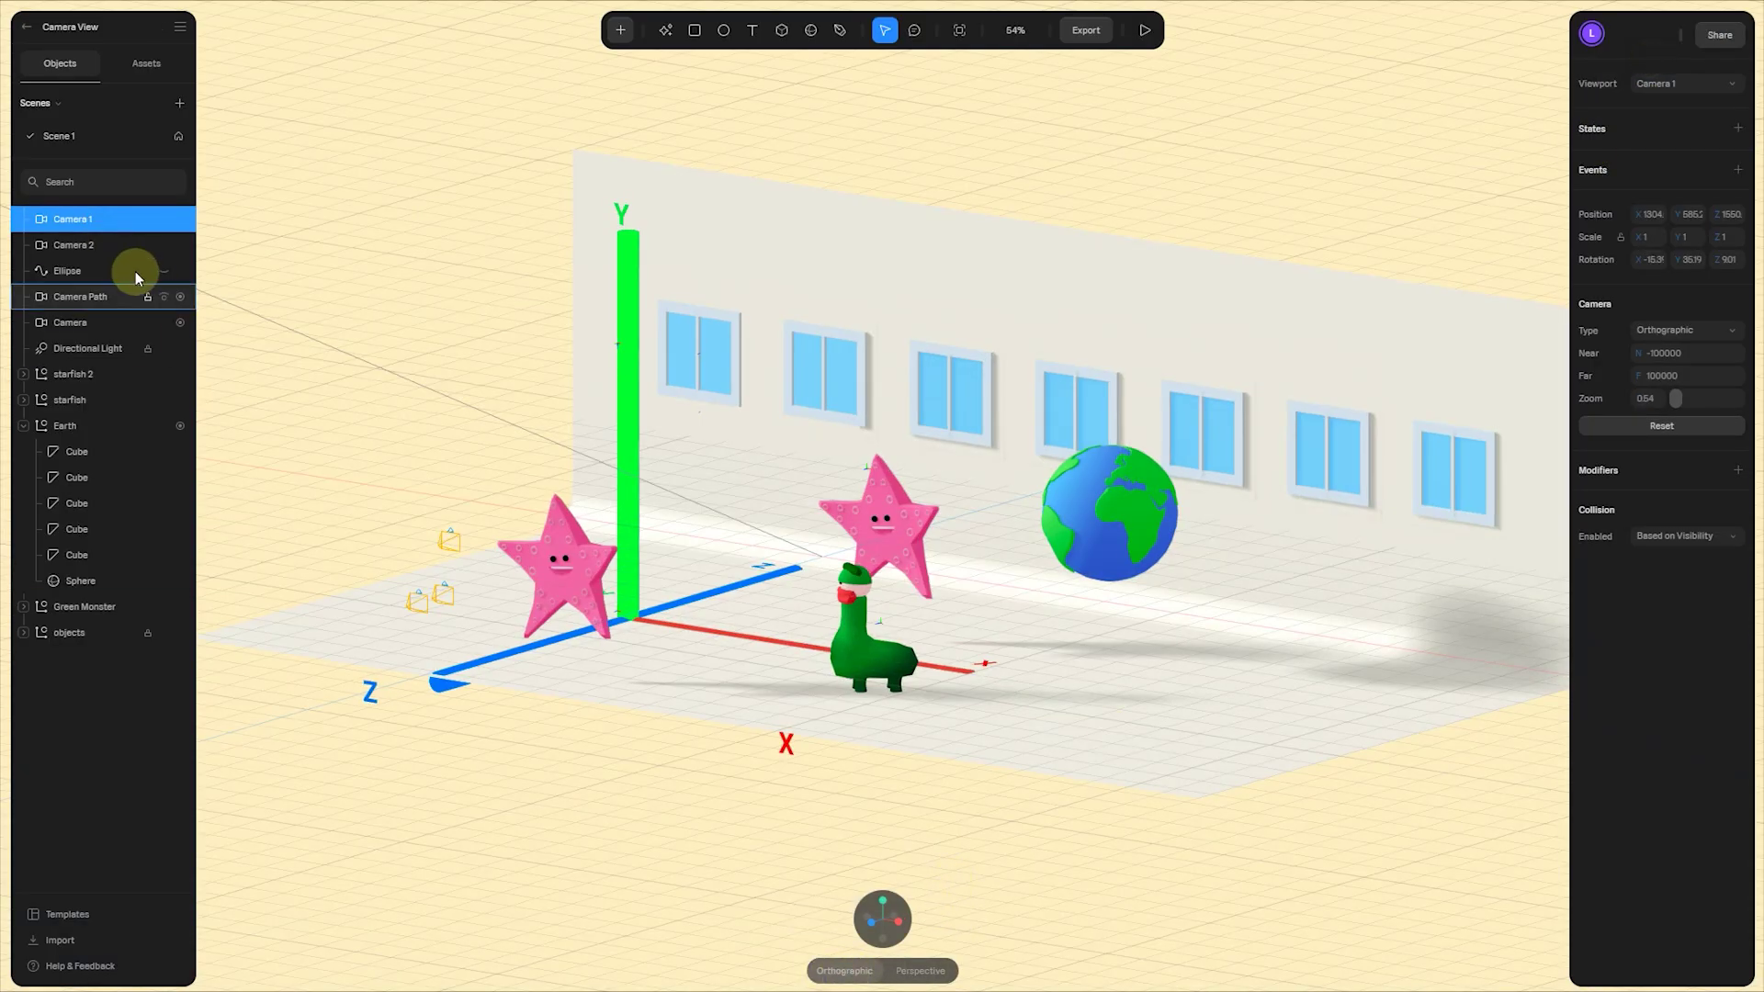
# - Select Camera 2, make it the viewport camera, and preview the scene
pyautogui.click(79, 245)
pyautogui.click(1664, 85)
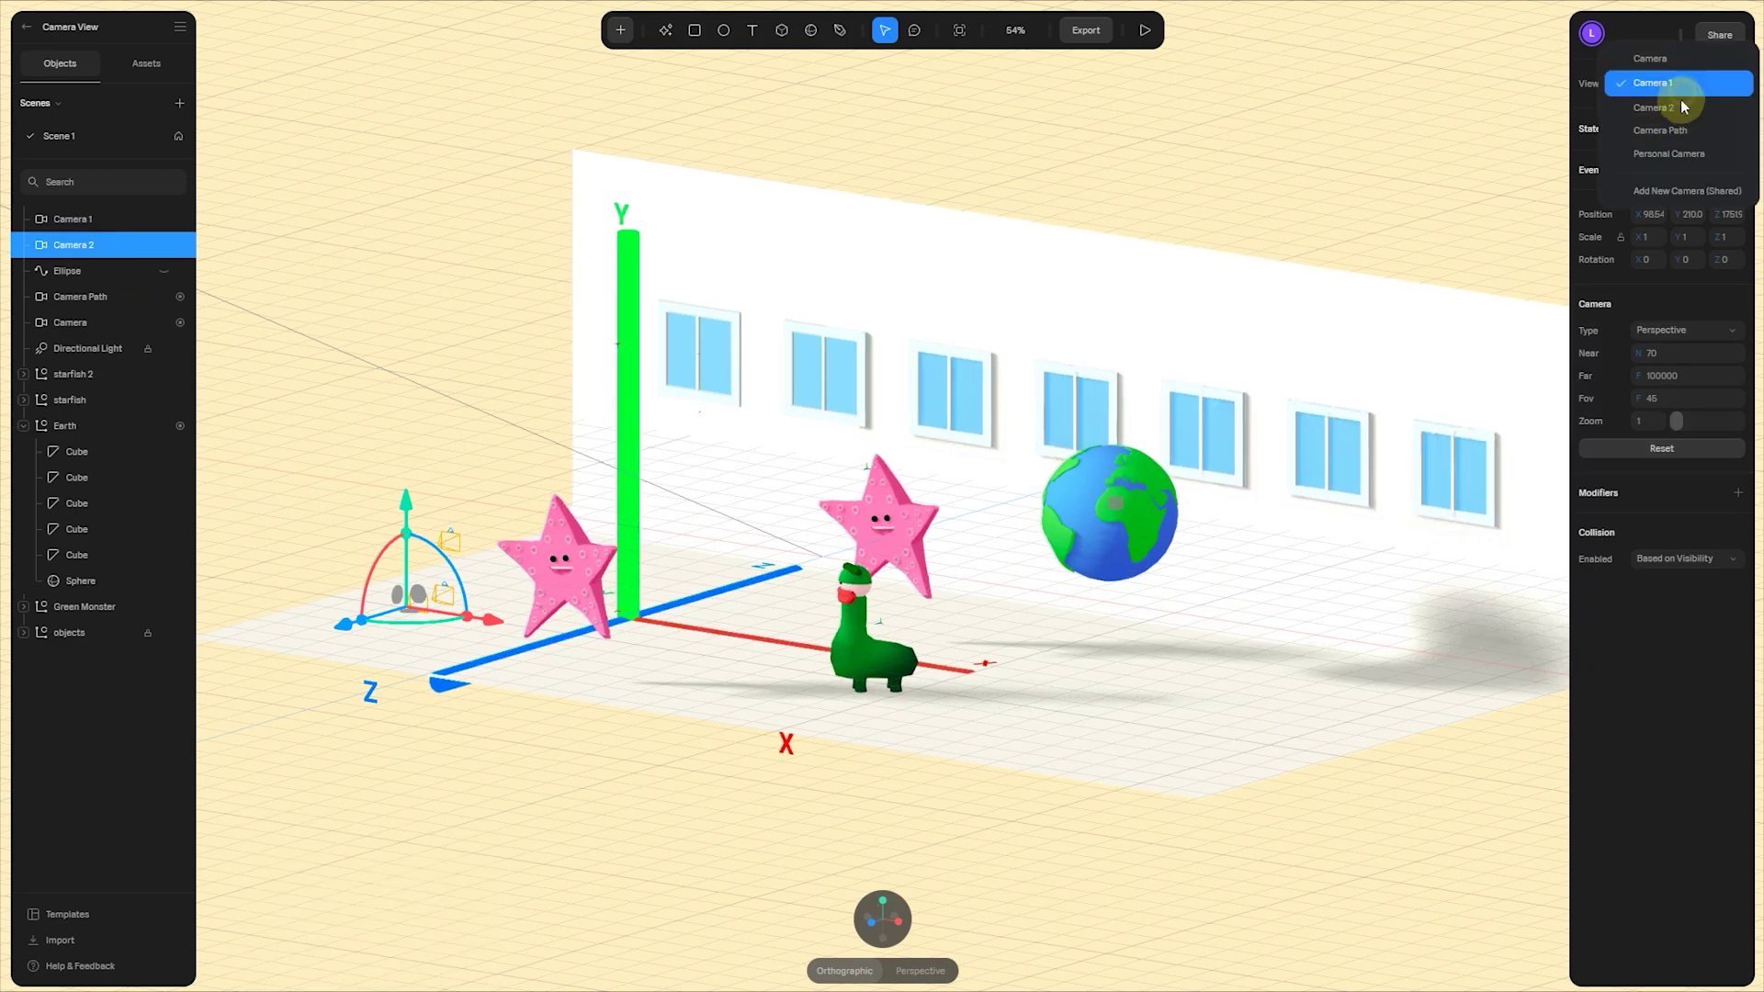
pyautogui.click(1670, 105)
pyautogui.click(1145, 31)
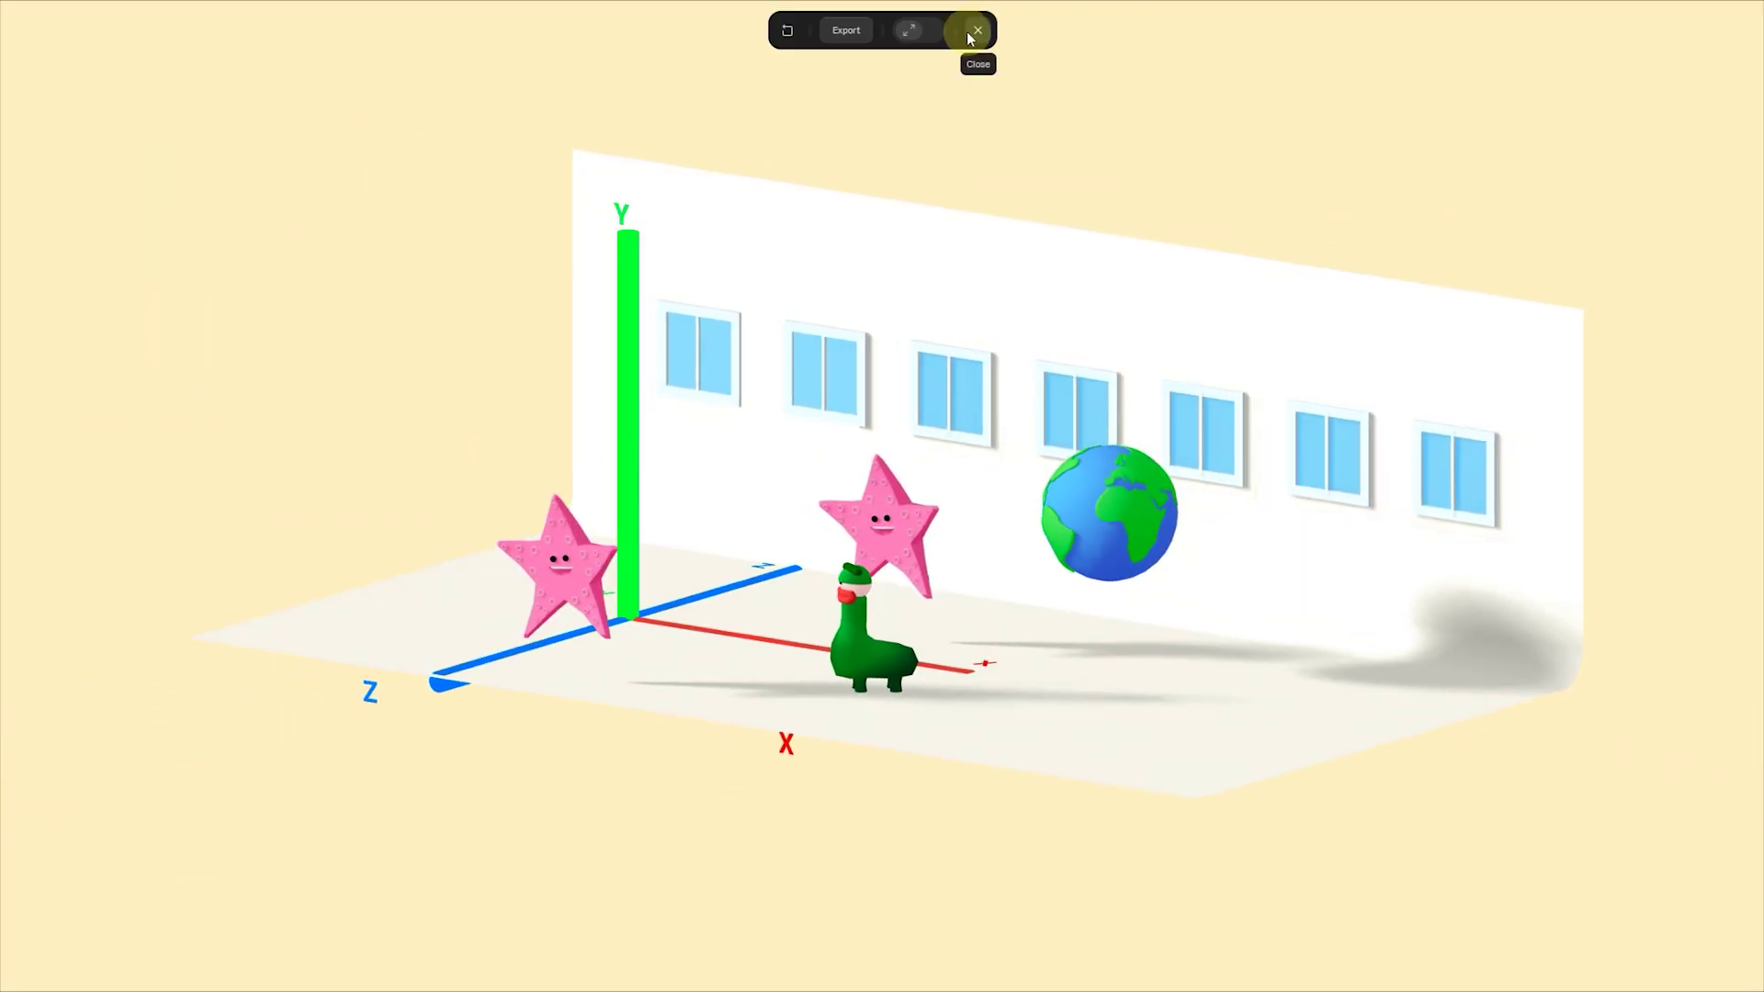
pyautogui.click(968, 34)
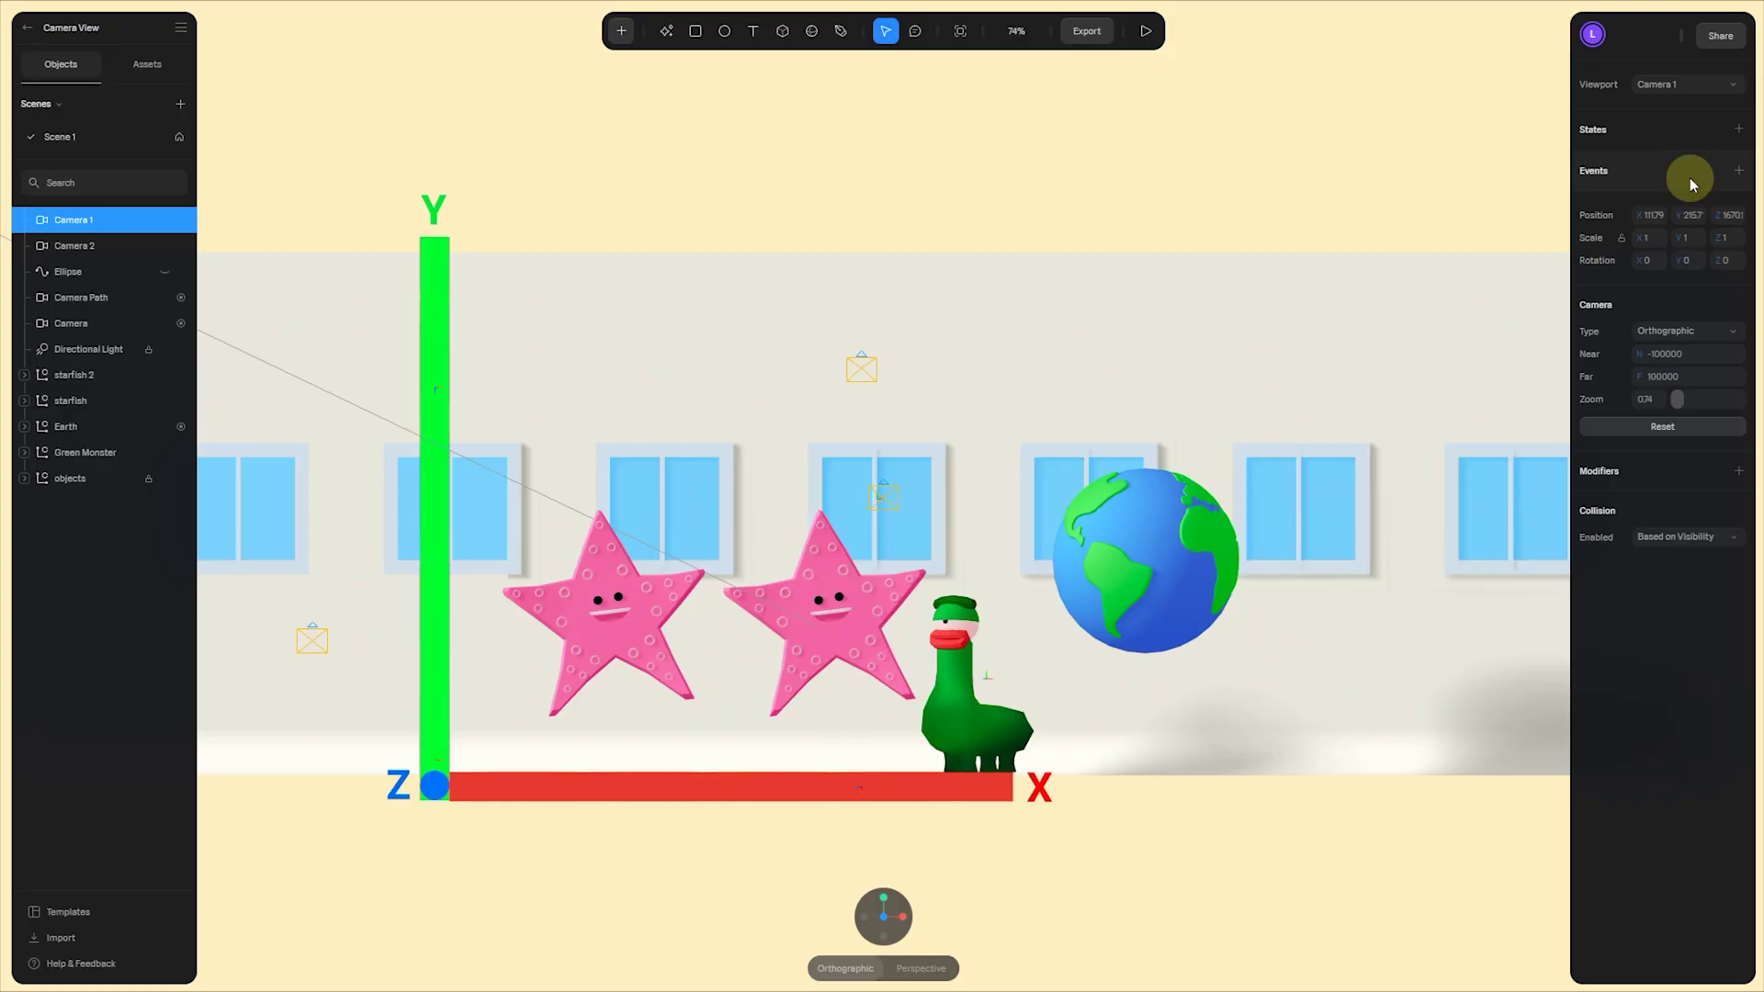
# - Examine the public URL export settings, including the play settings and the cameras offered for the main scene
pyautogui.click(1096, 33)
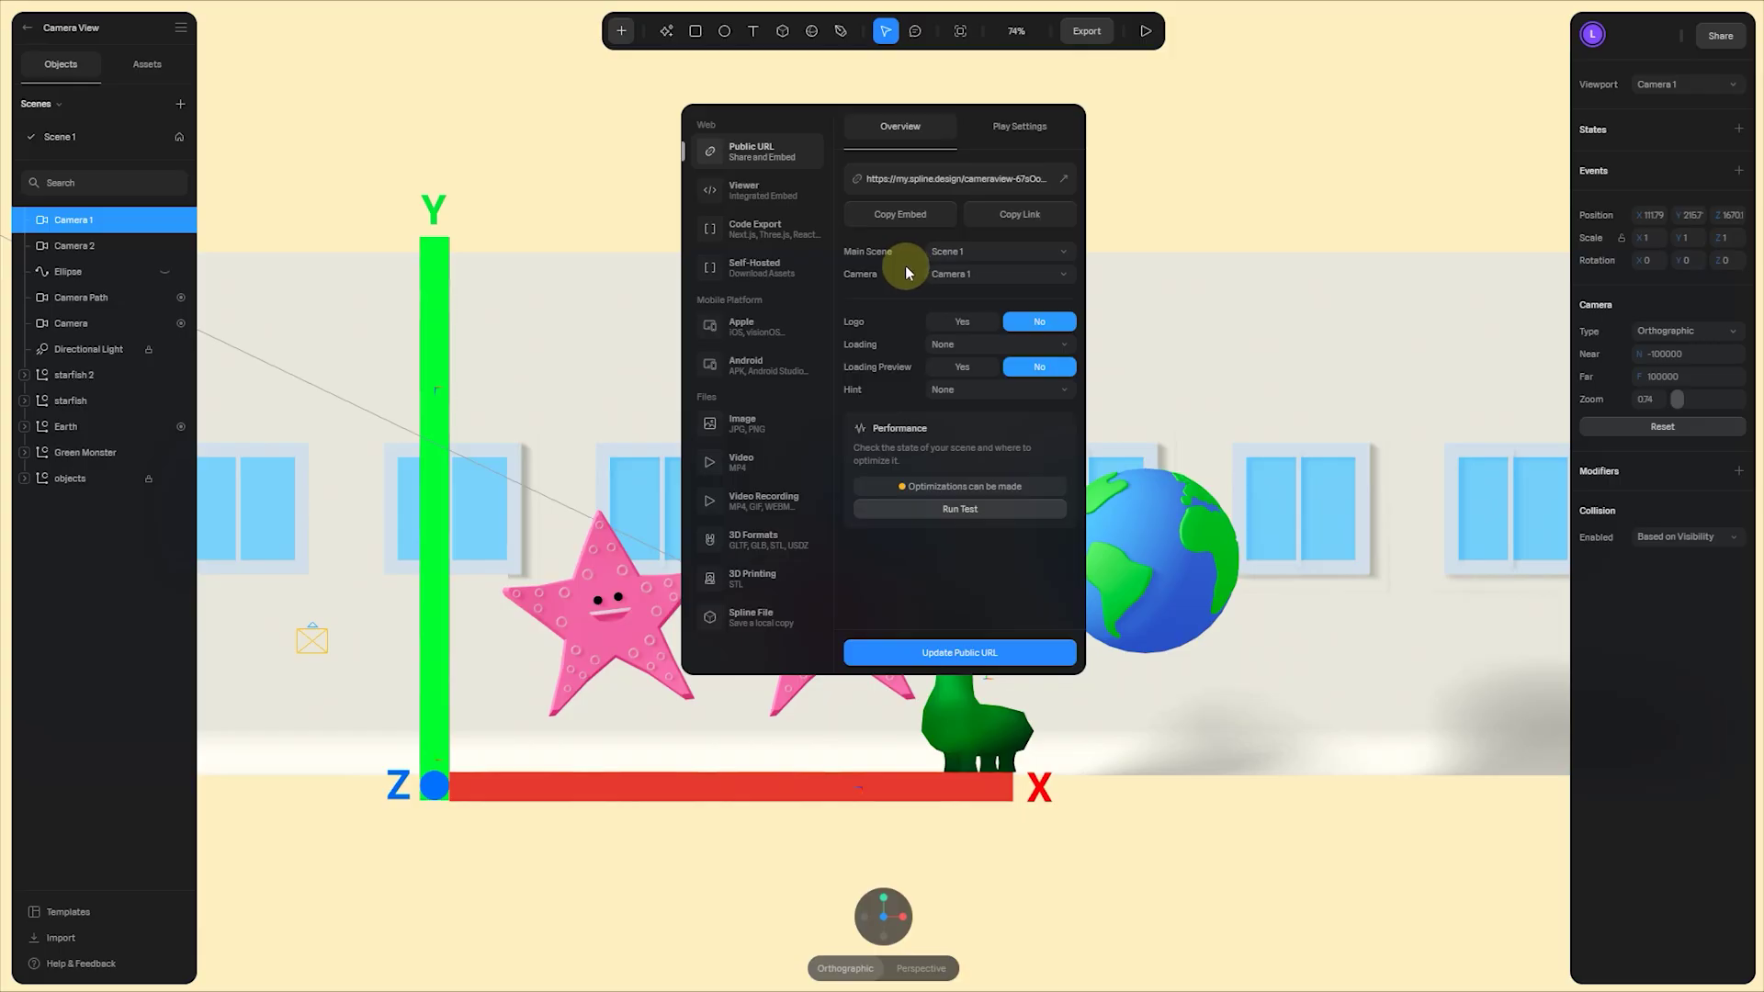
pyautogui.click(1004, 127)
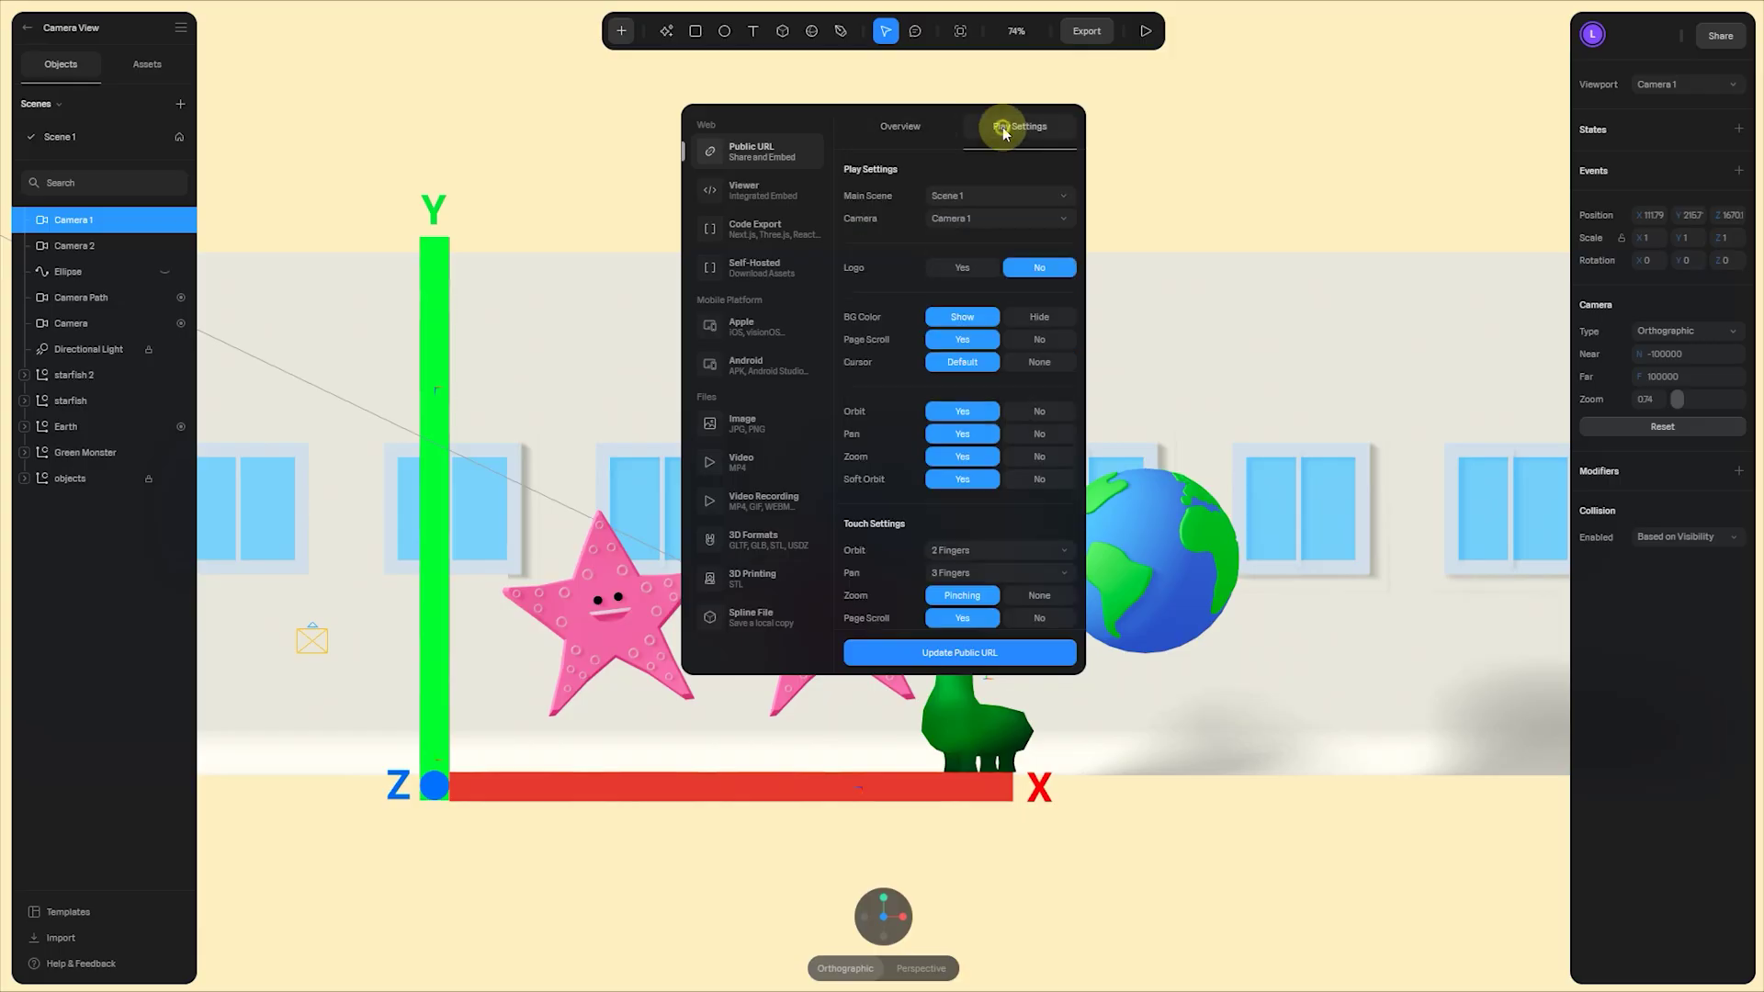
pyautogui.click(917, 124)
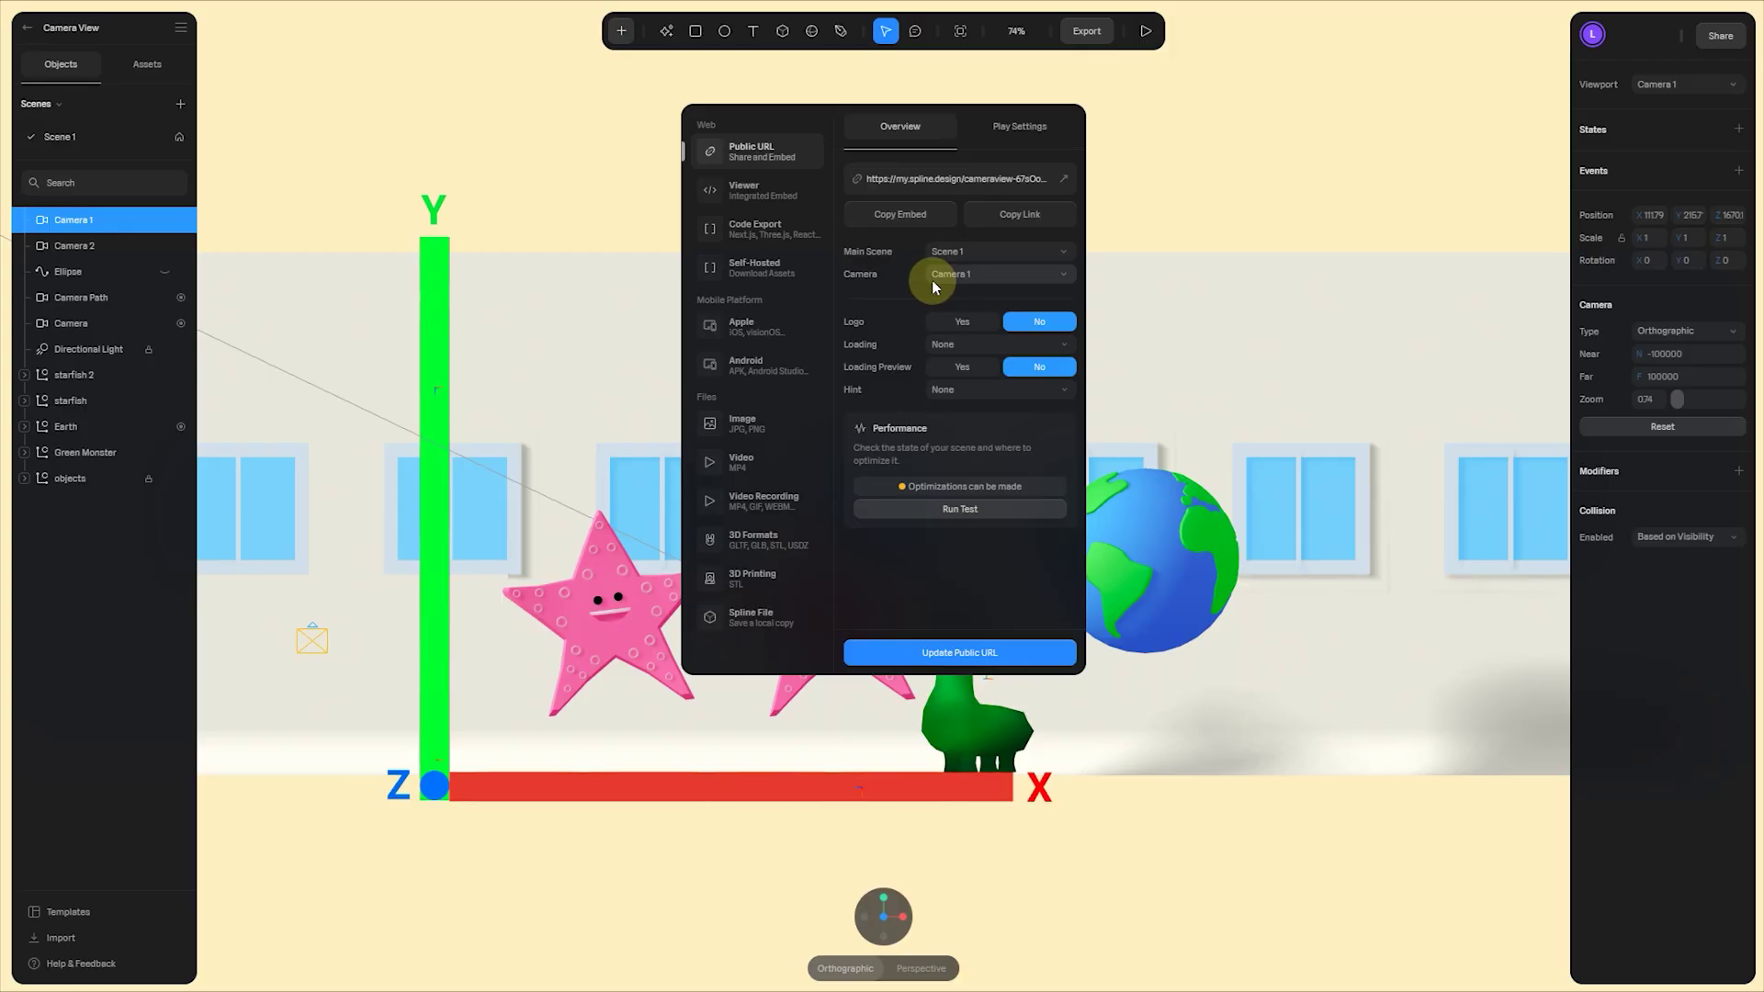
pyautogui.click(1020, 275)
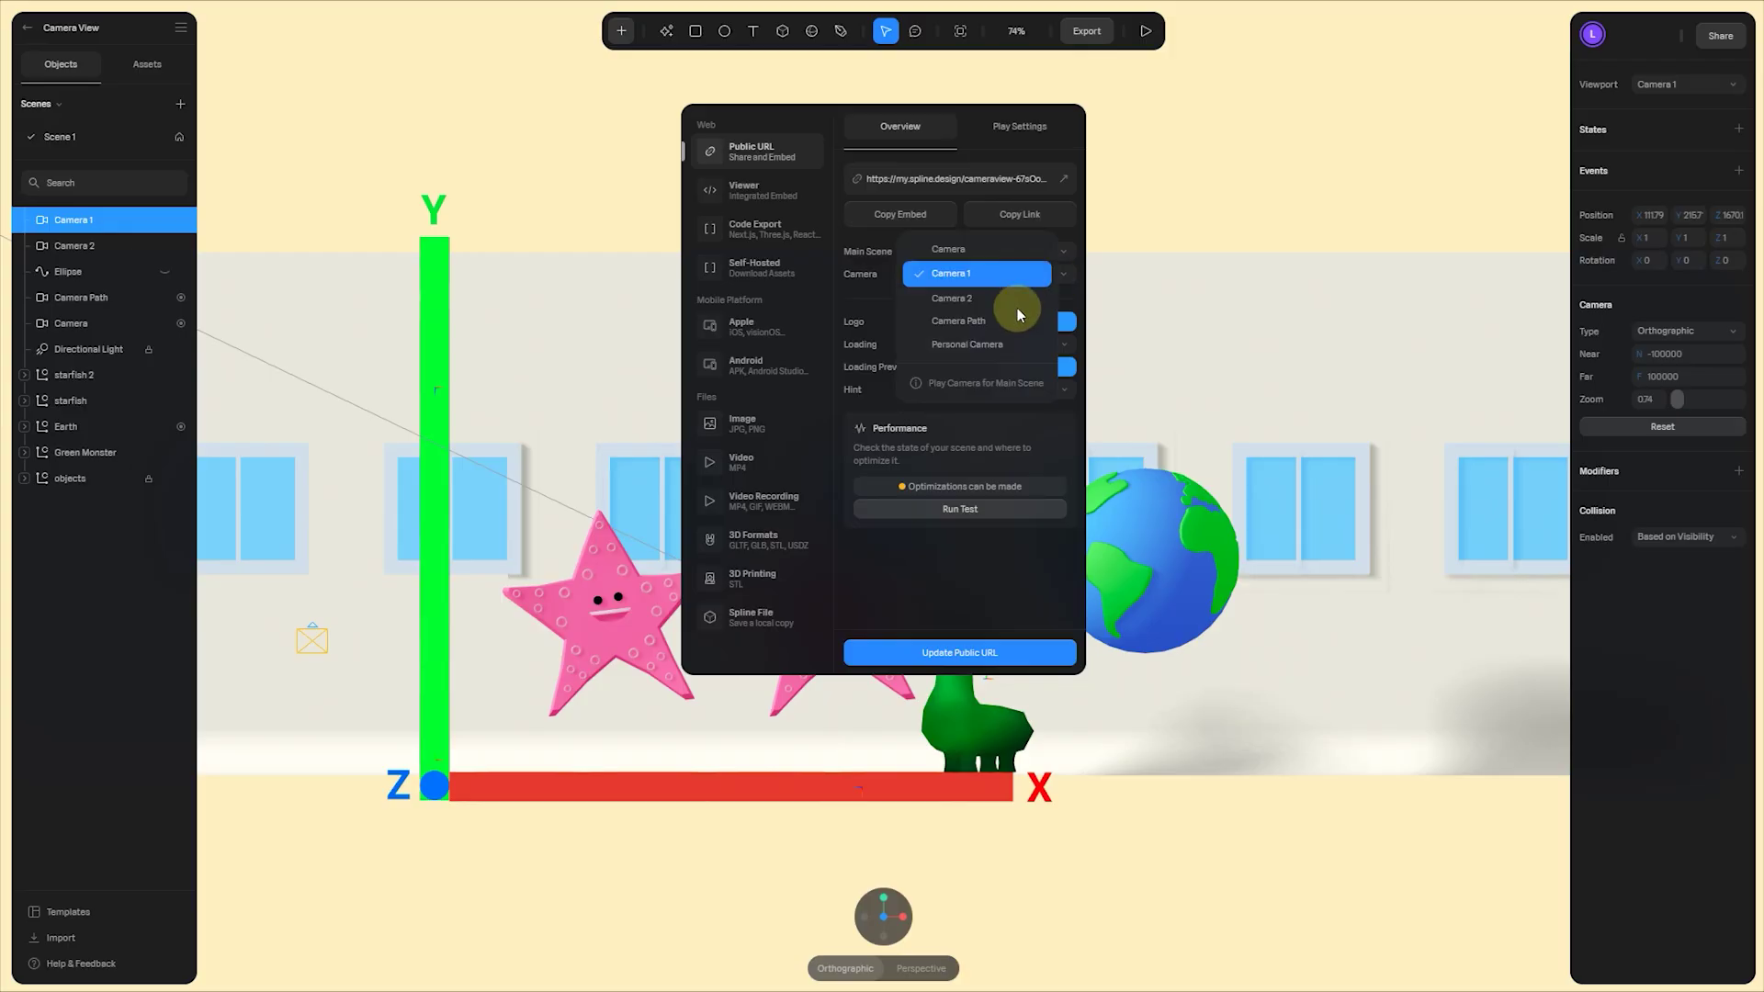
pyautogui.click(865, 311)
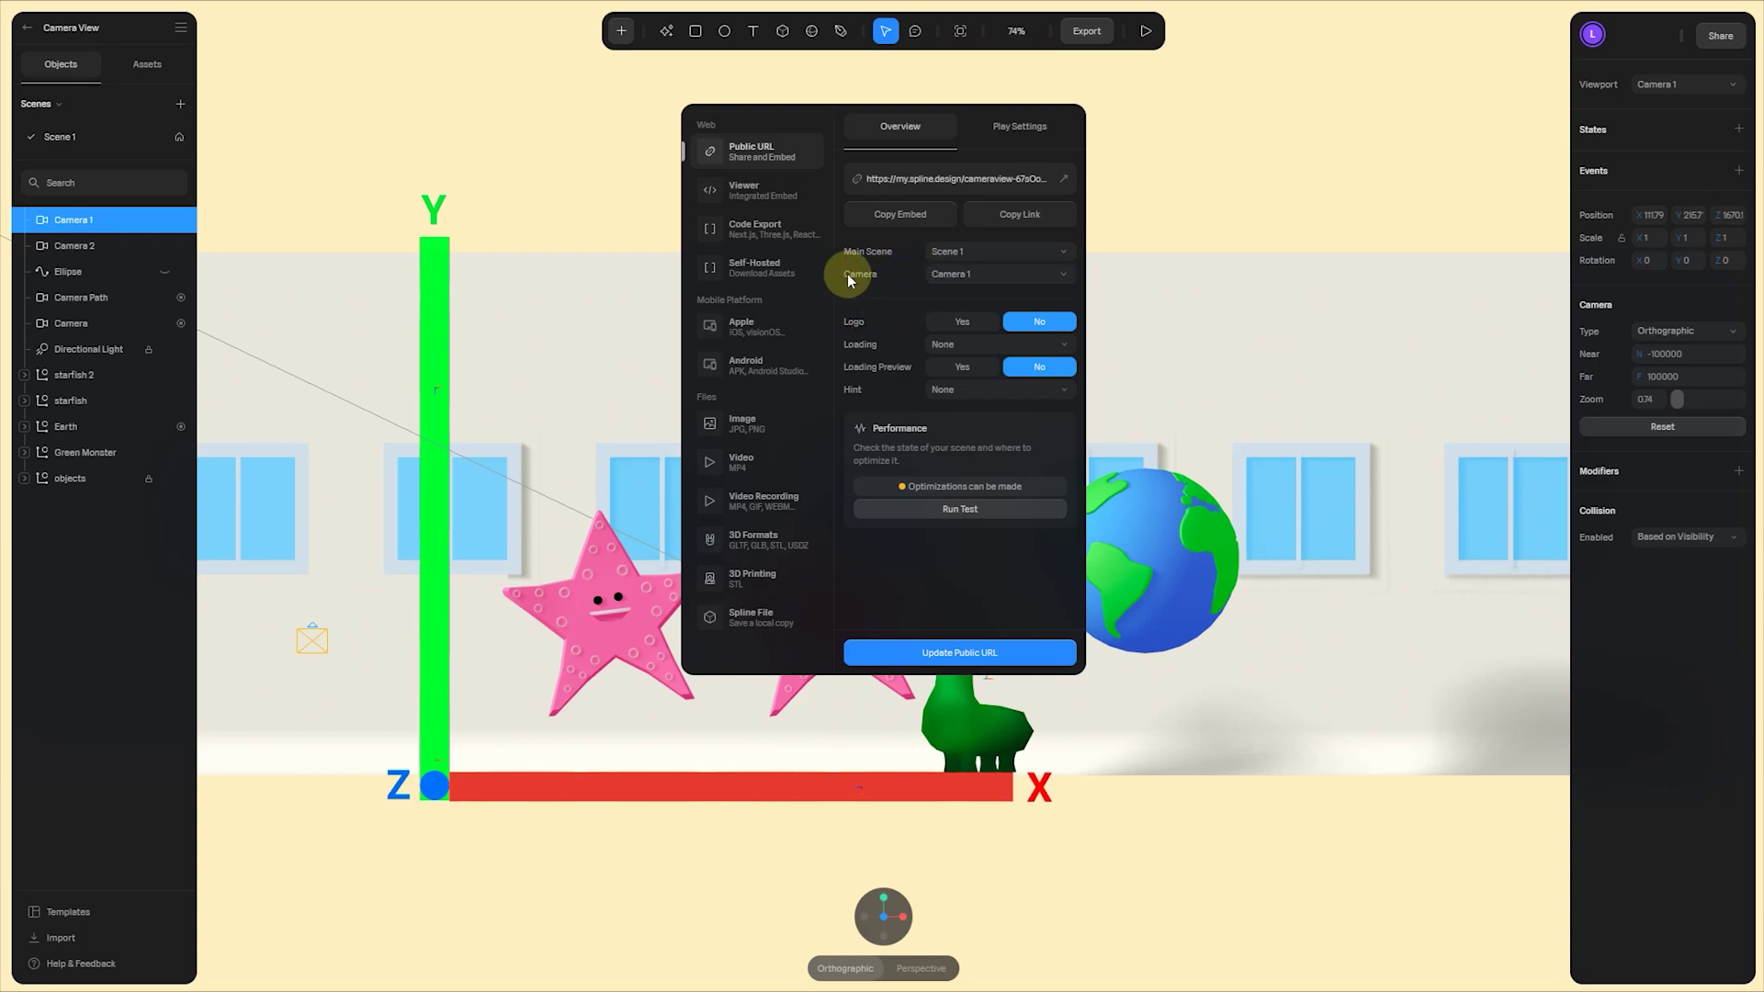
# - Choose Camera 1 as the export camera, close the export settings, and choose Camera 1 as the viewport camera
pyautogui.click(1006, 274)
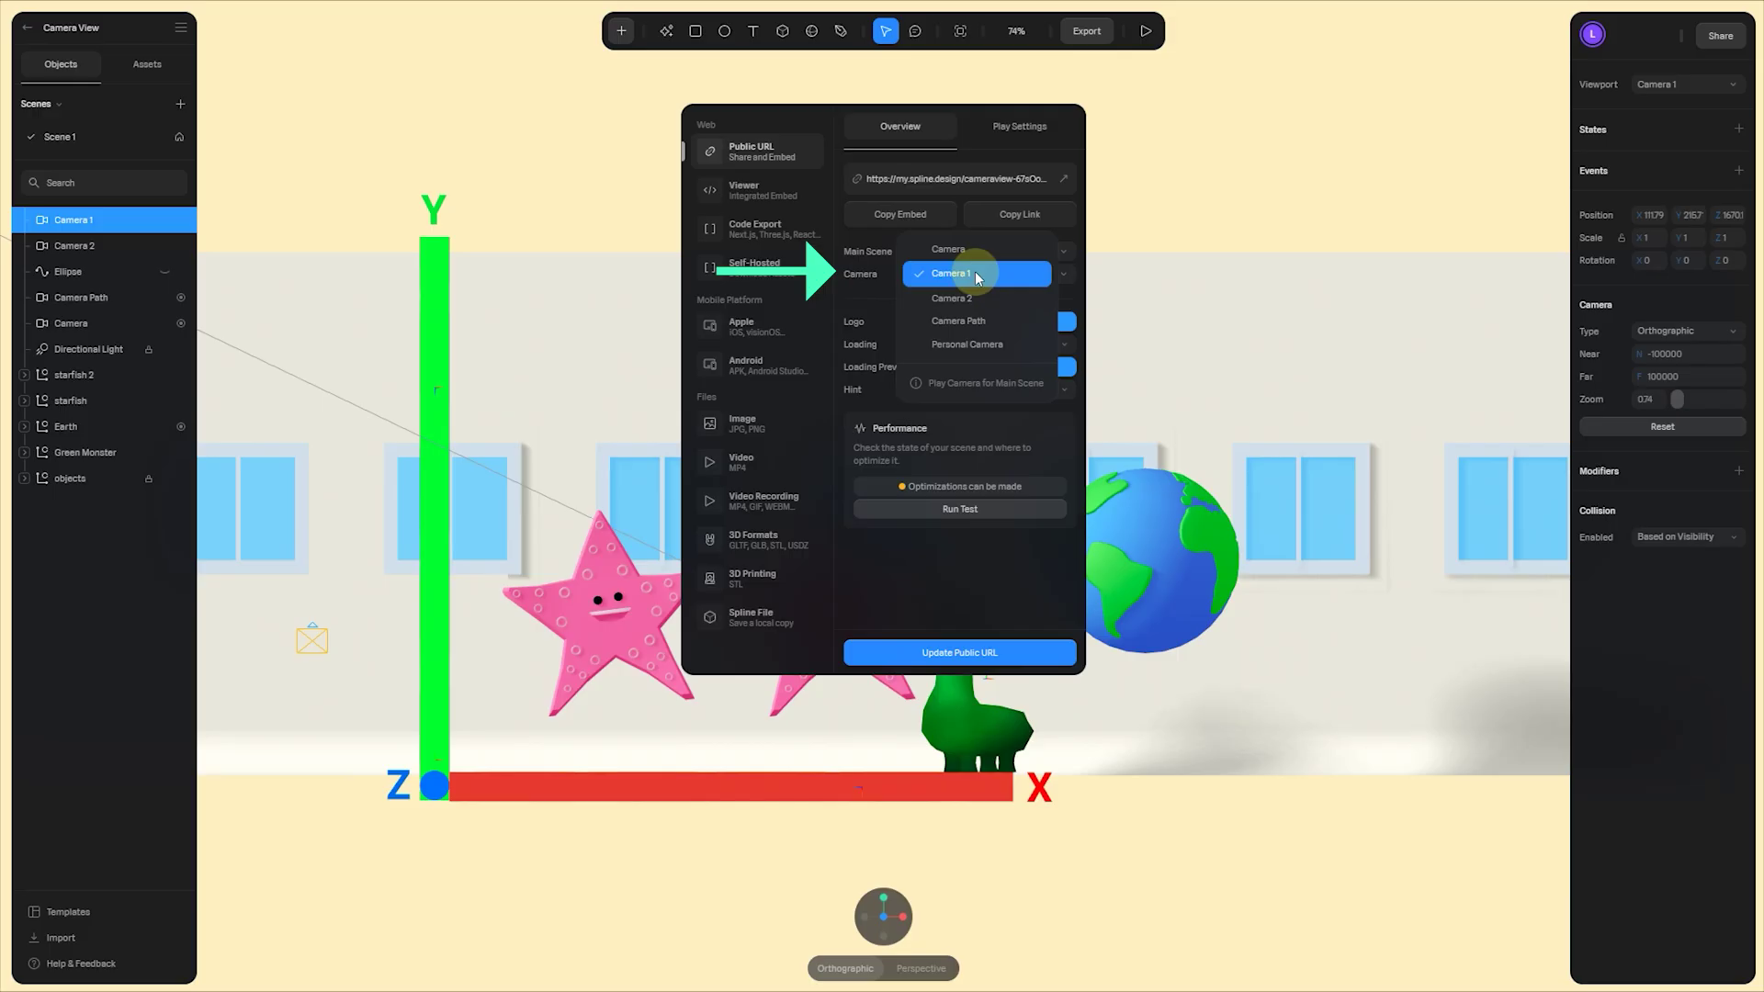
pyautogui.click(980, 273)
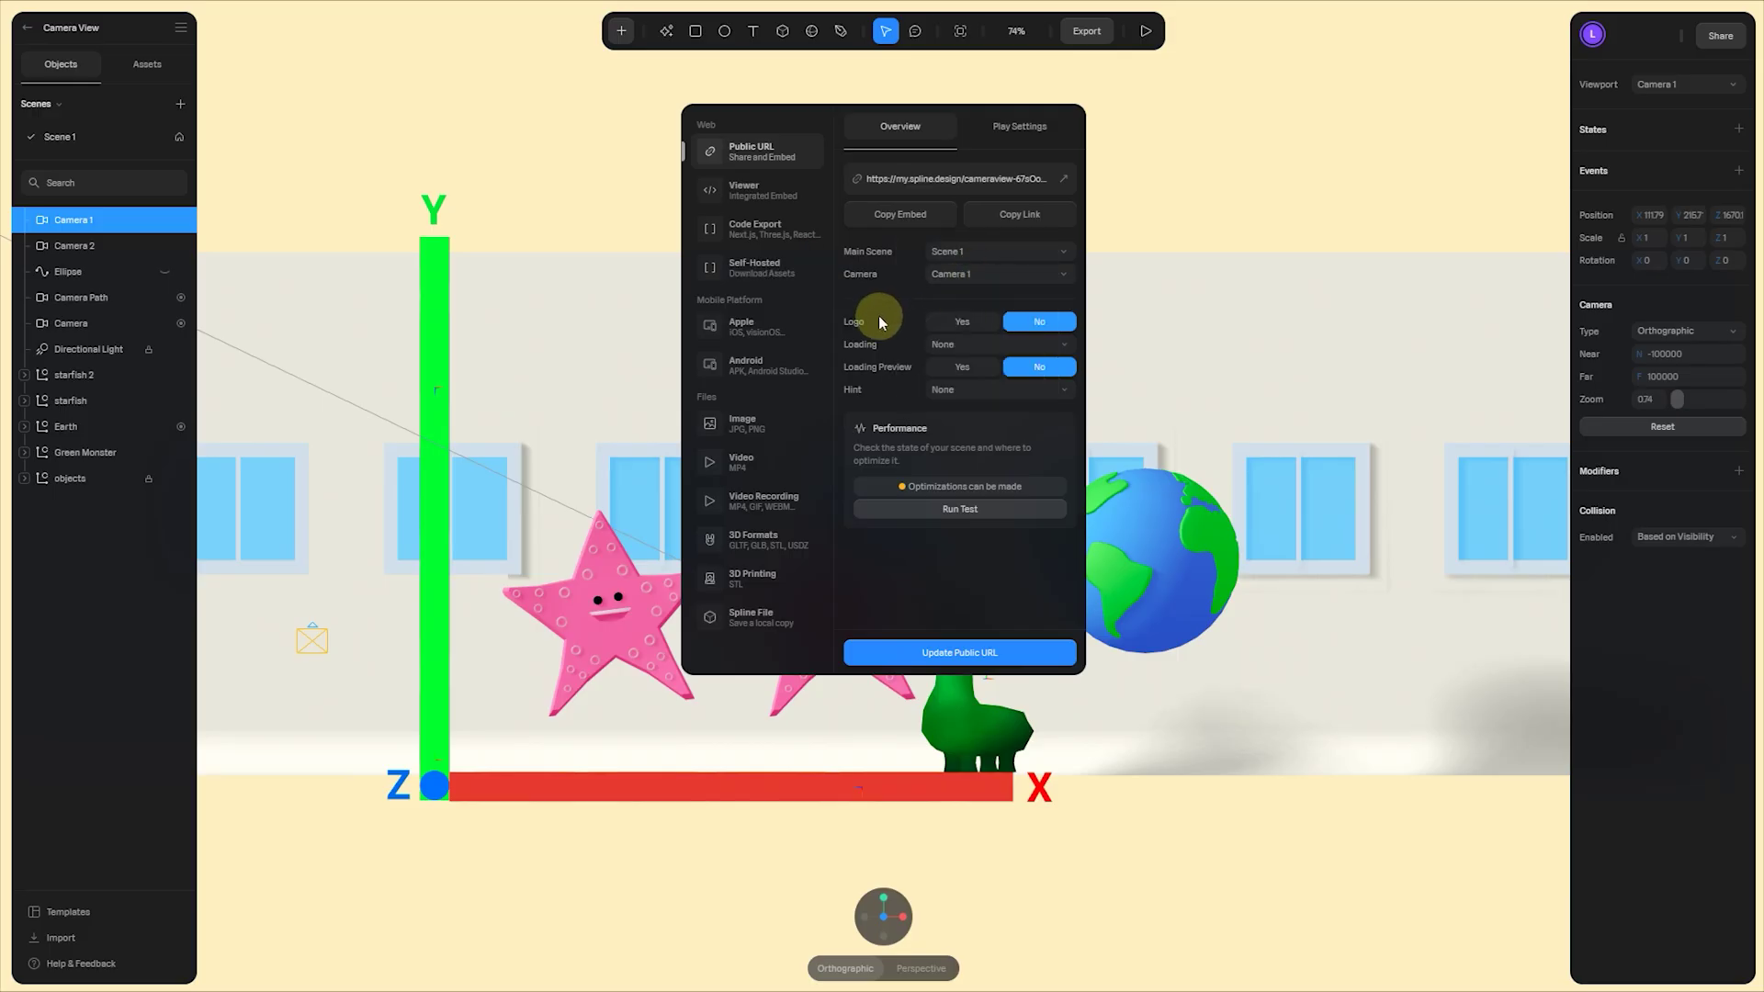
pyautogui.click(1236, 188)
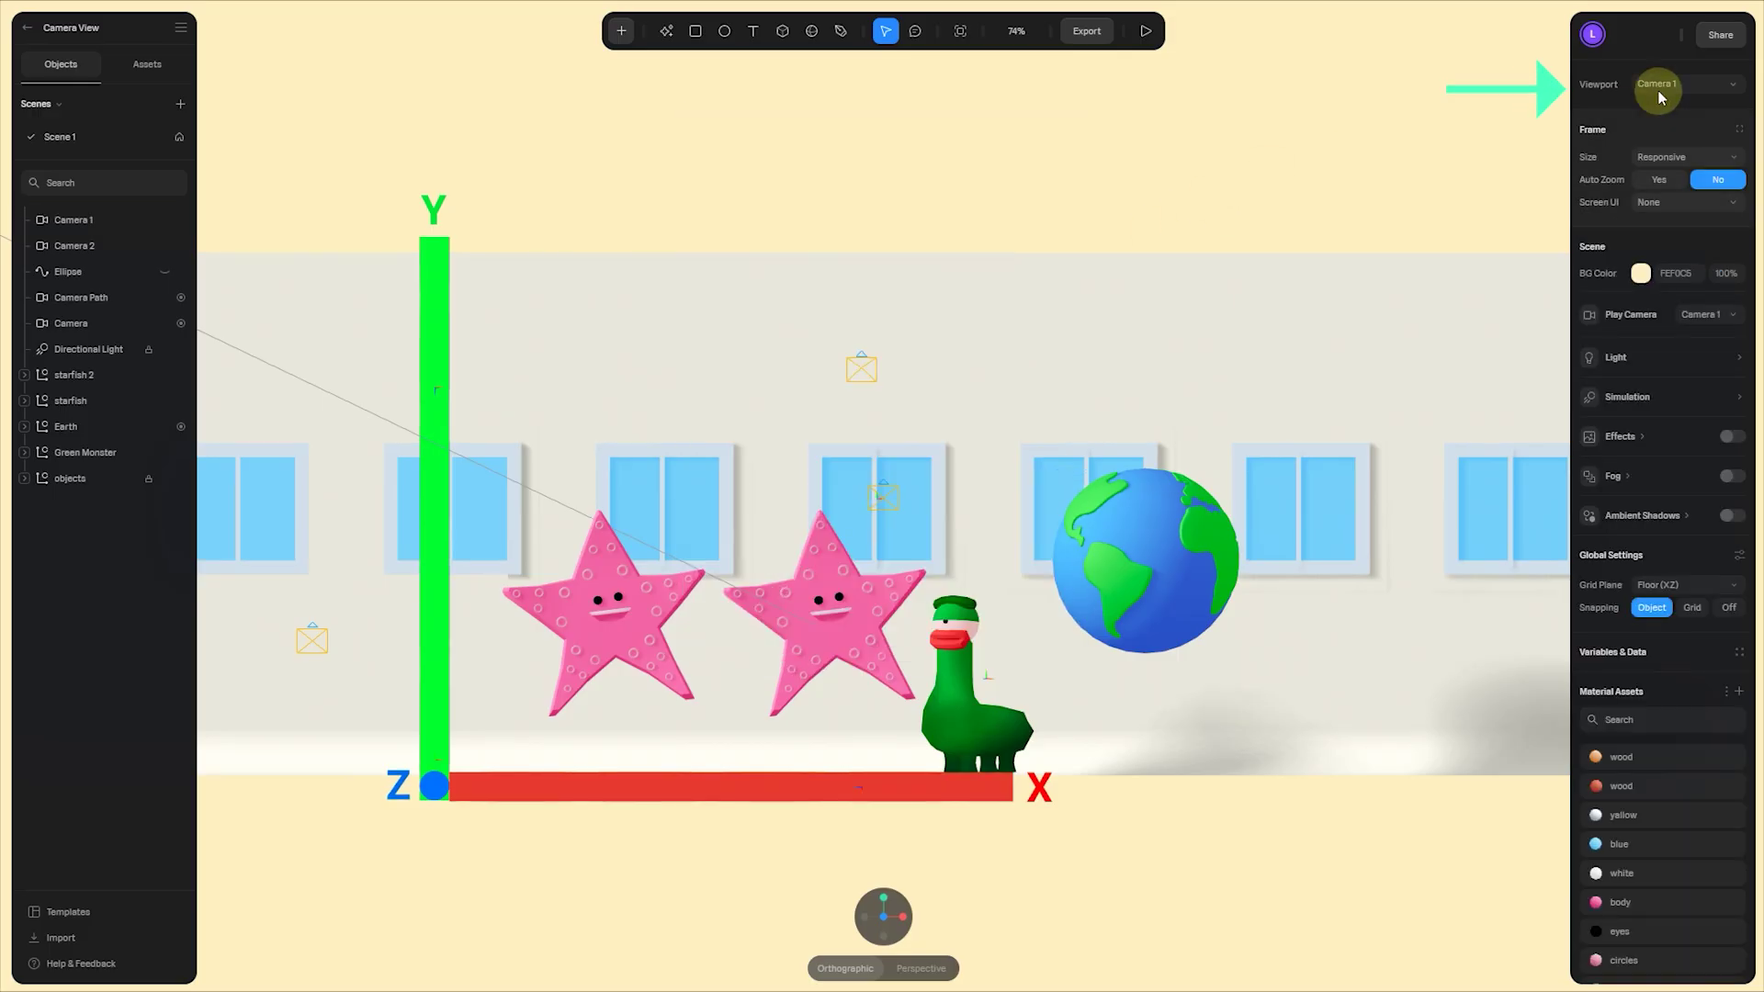
pyautogui.click(1664, 85)
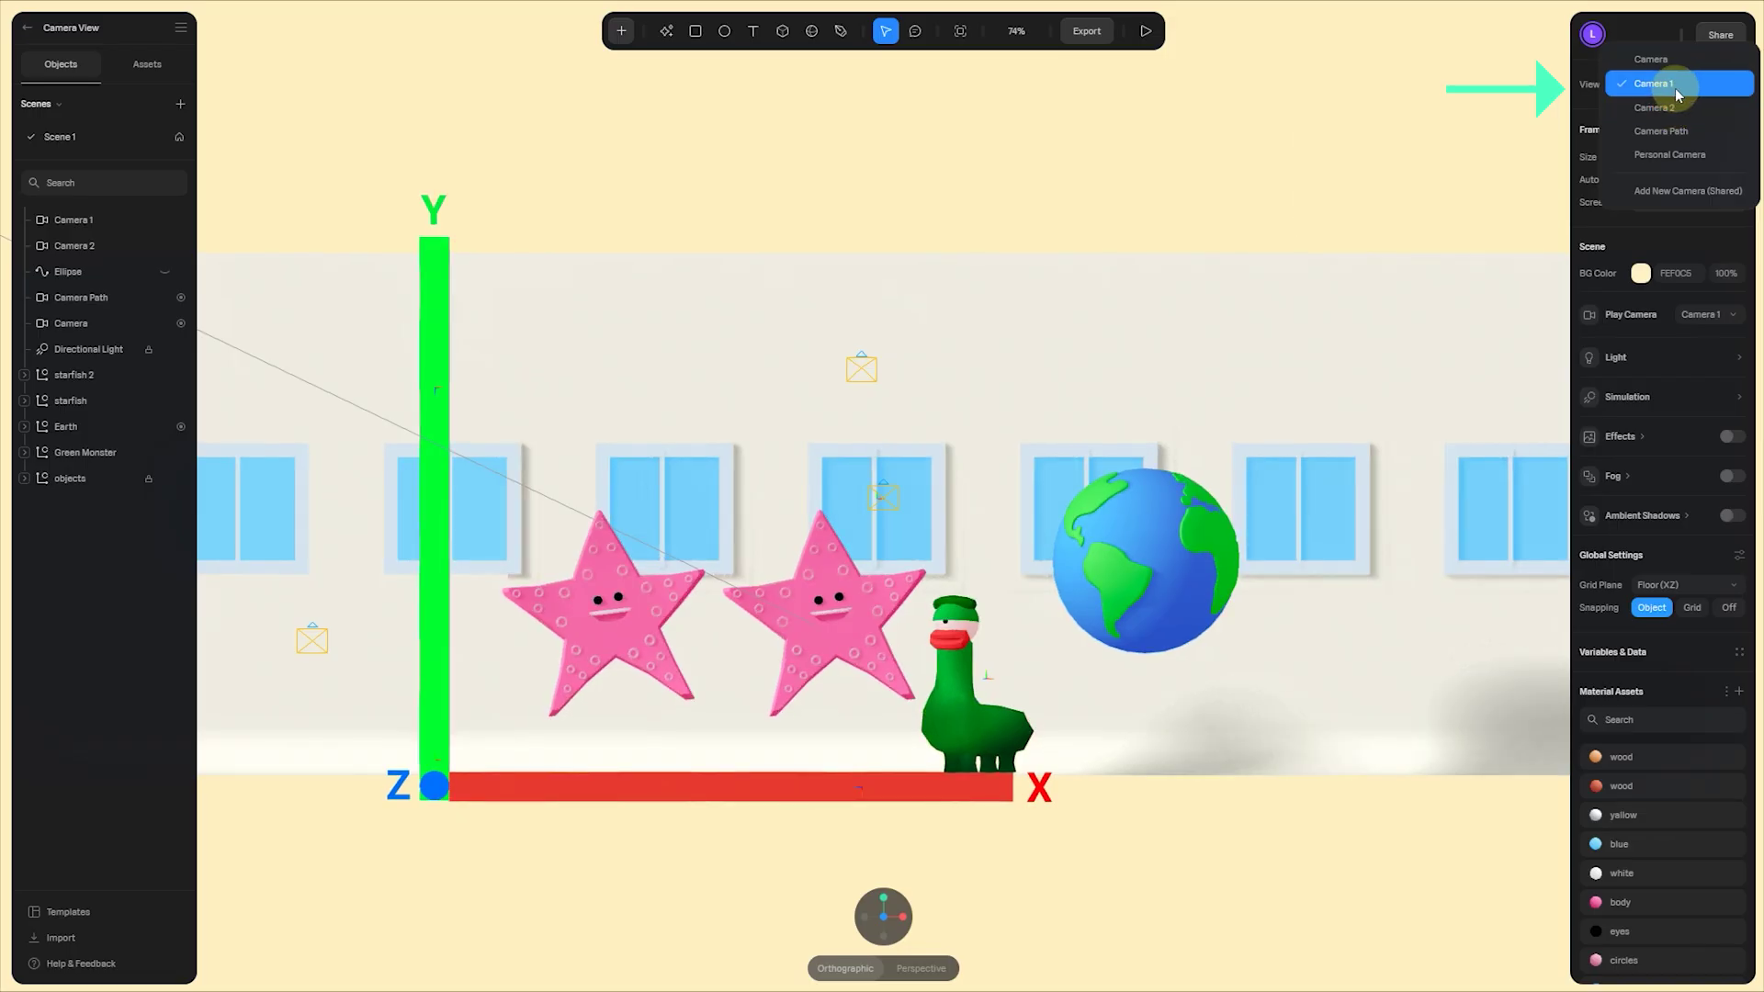
pyautogui.click(1672, 85)
# - Set the camera in the public URL export settings to Camera 2 and close the settings
pyautogui.click(1075, 29)
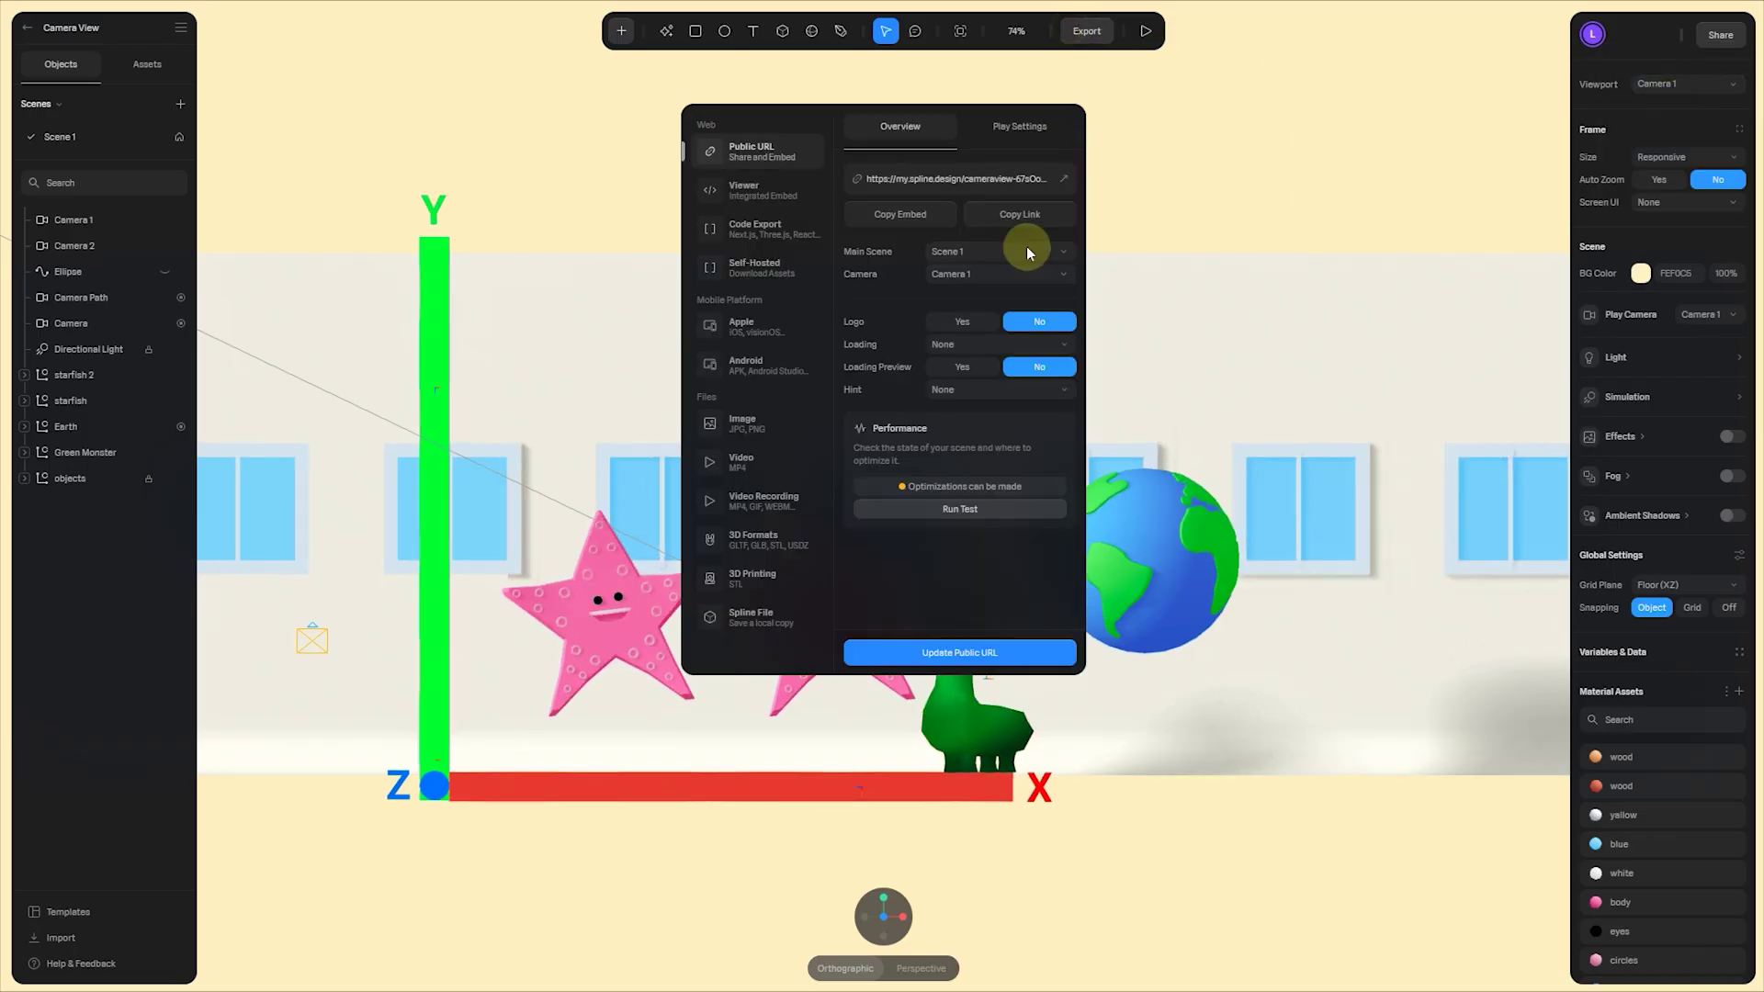
pyautogui.click(987, 272)
pyautogui.click(983, 299)
pyautogui.click(1225, 178)
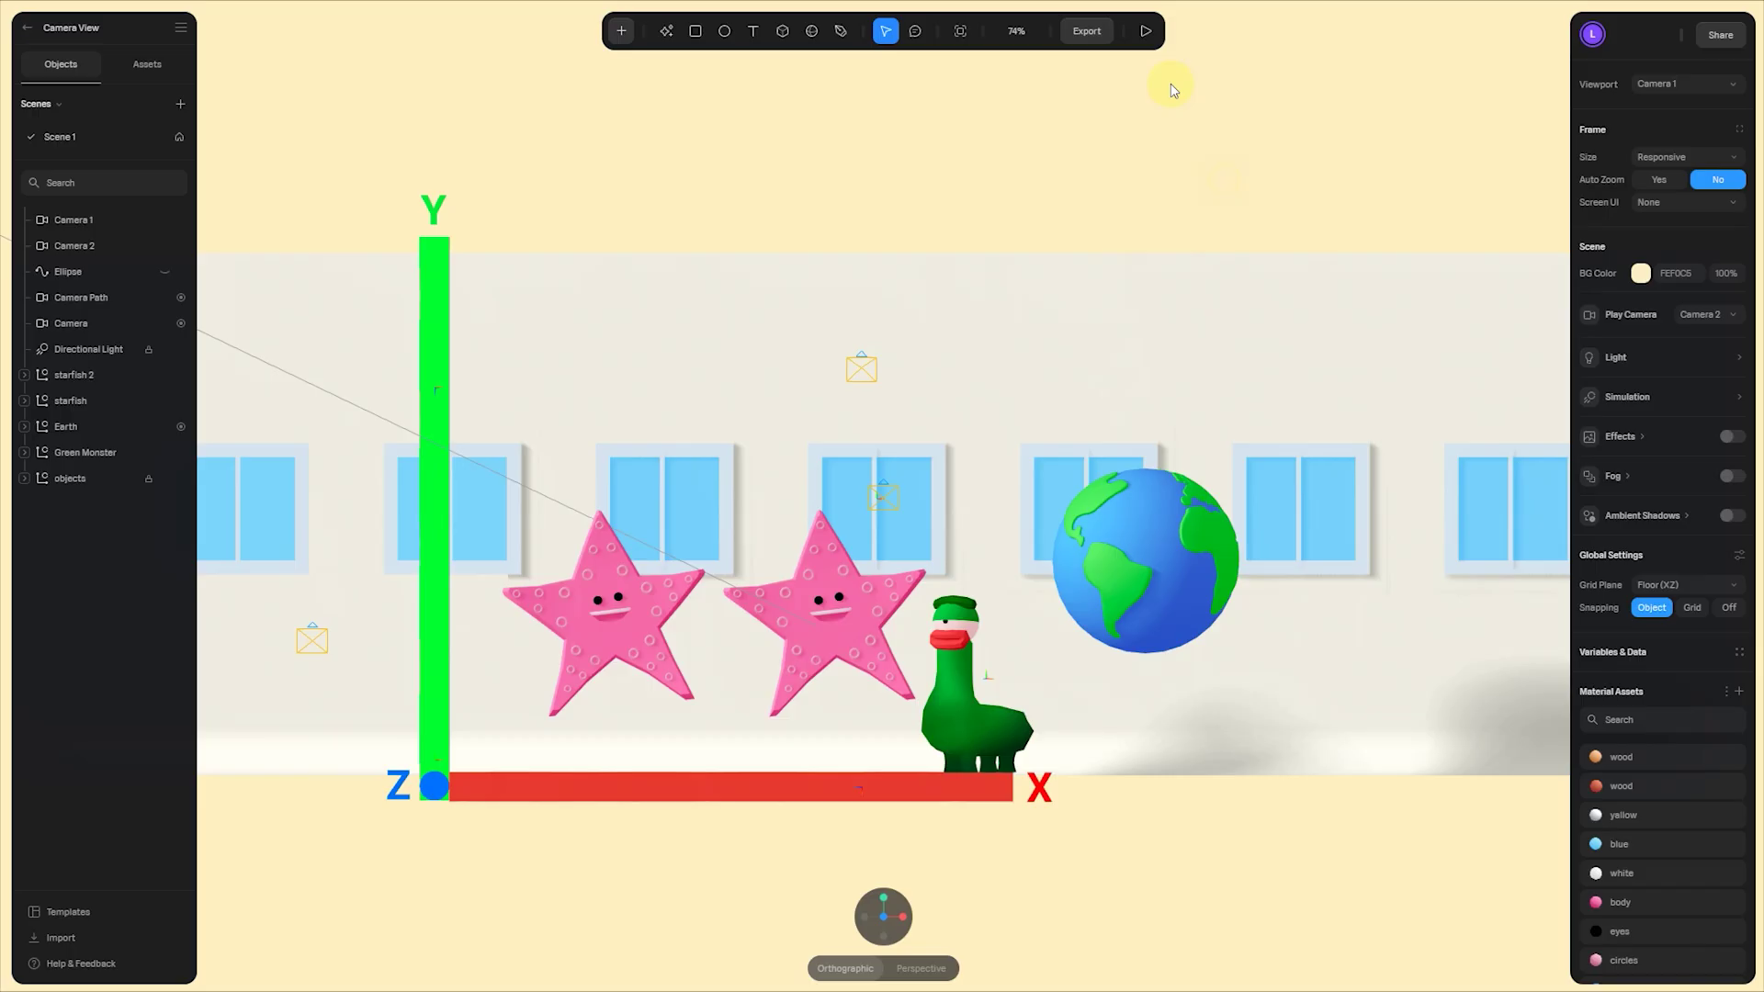
# - Preview the scene through the play camera twice, closing the preview each time
pyautogui.click(1146, 31)
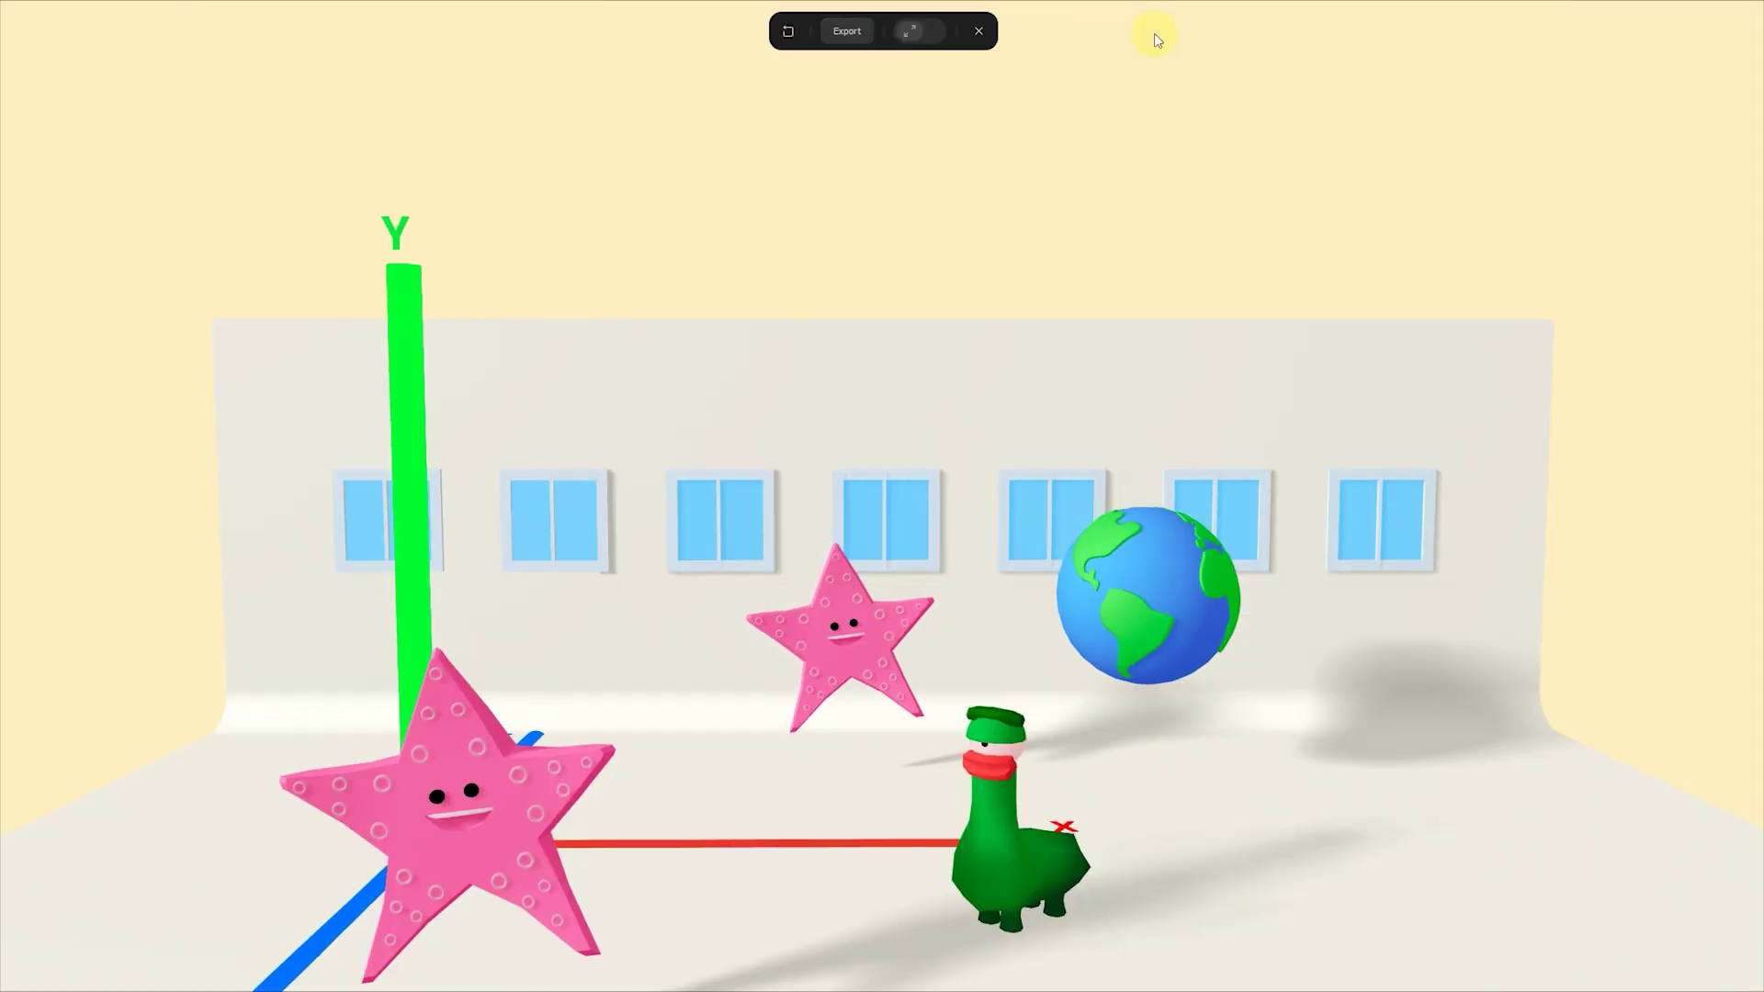
pyautogui.click(979, 33)
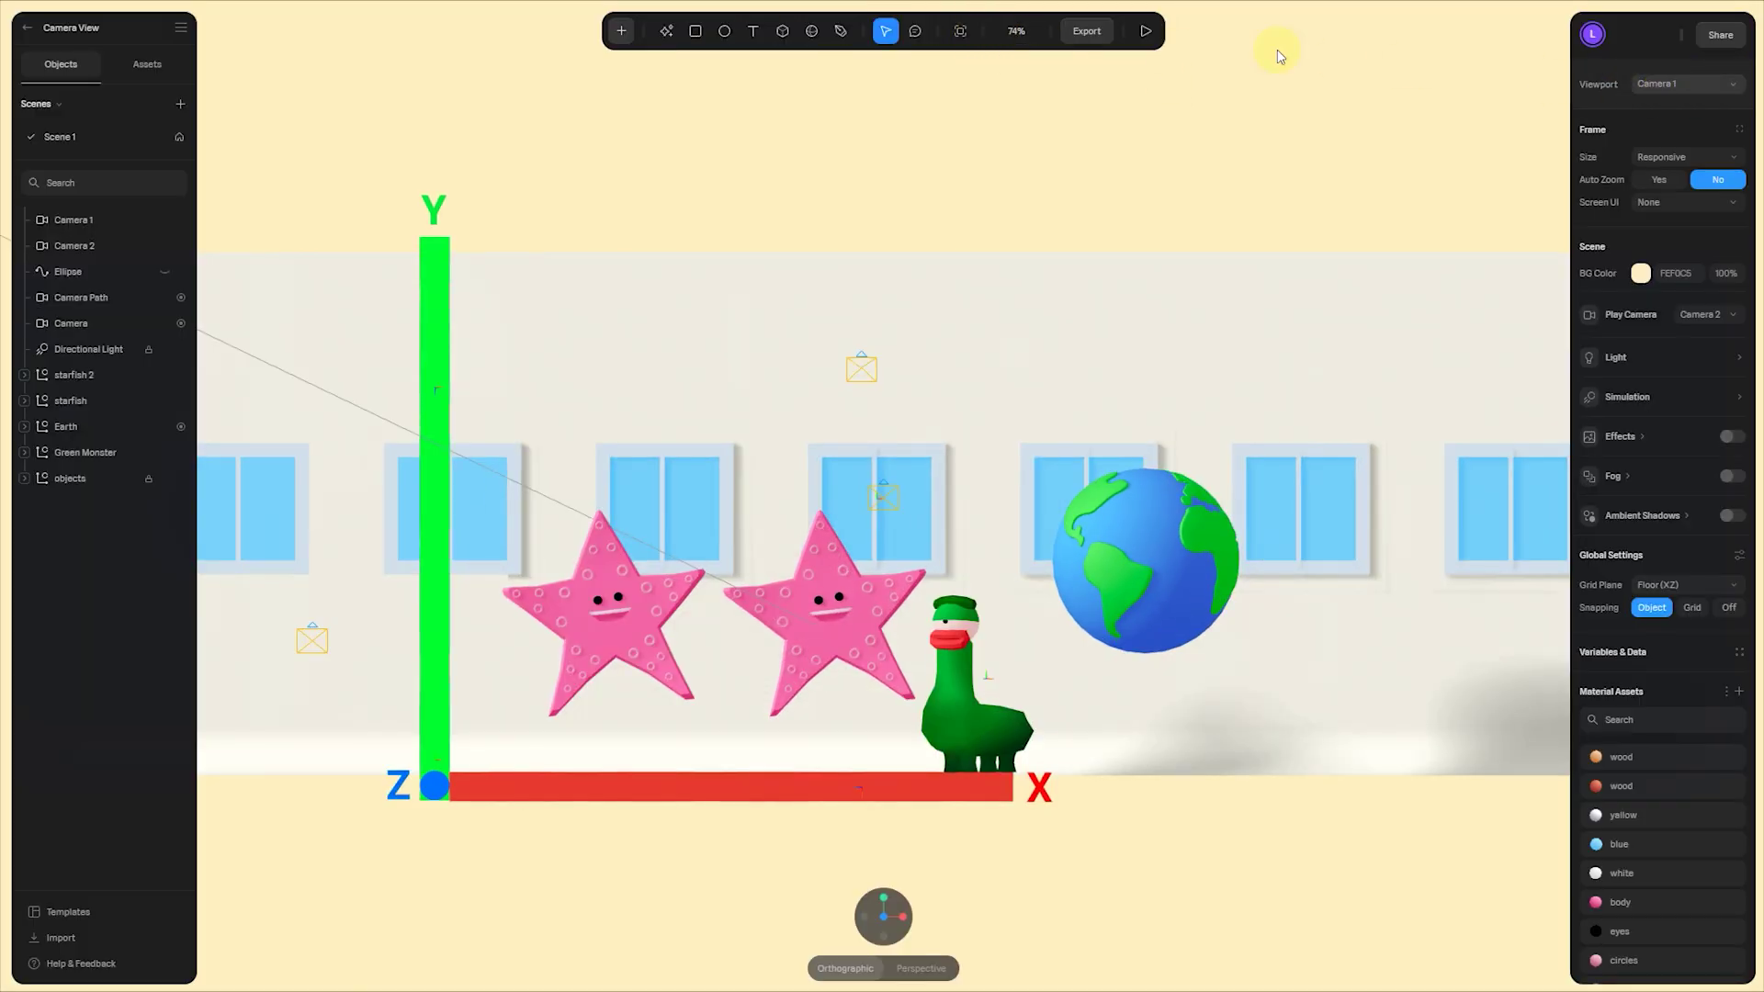
pyautogui.click(1147, 32)
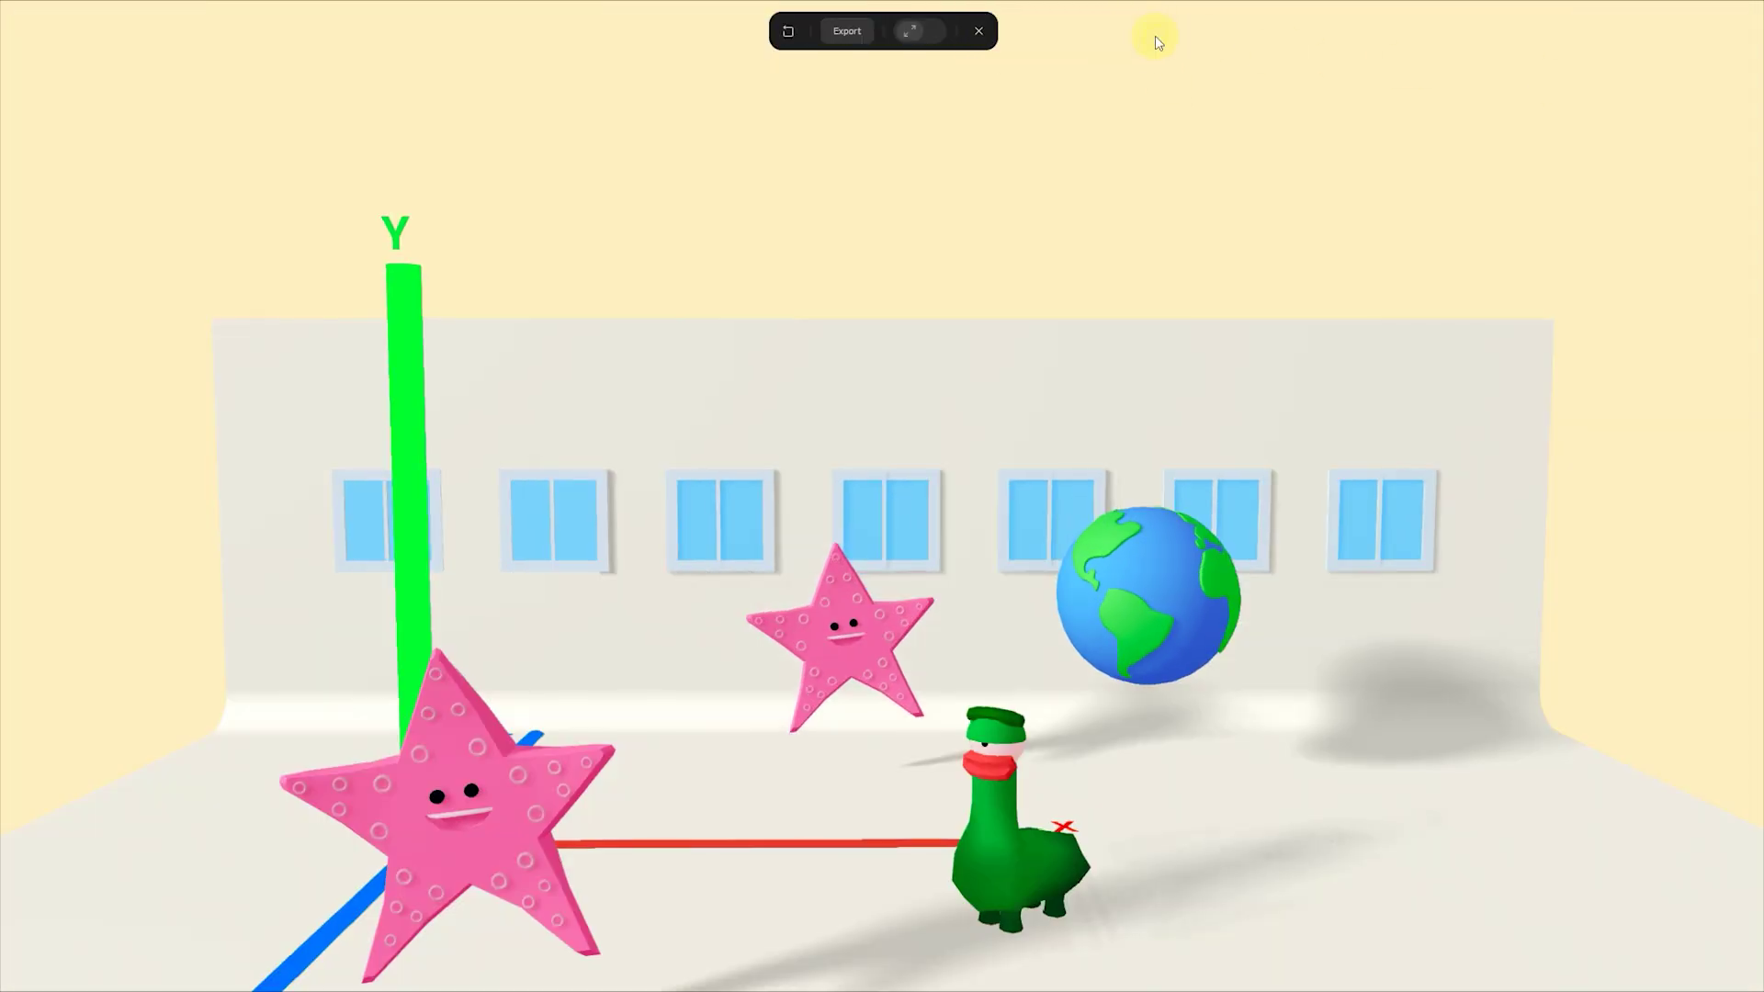
pyautogui.click(981, 37)
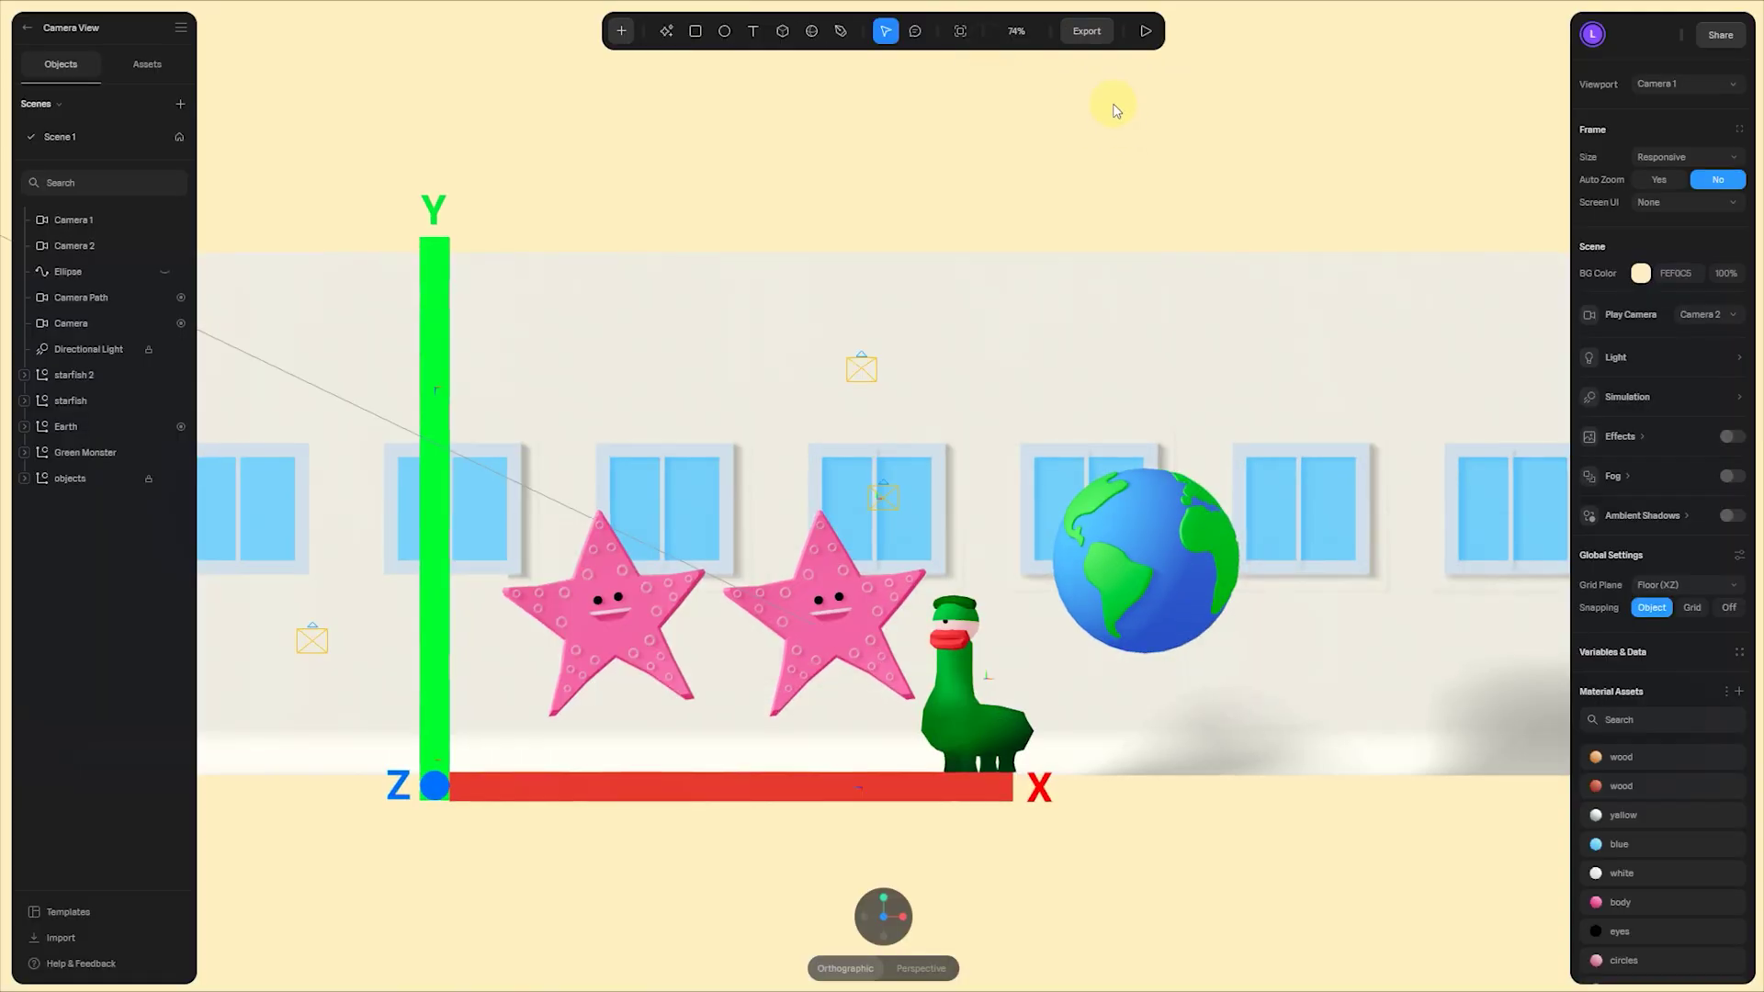
# - View the image export options and close the scene preview
pyautogui.click(1086, 31)
pyautogui.click(759, 424)
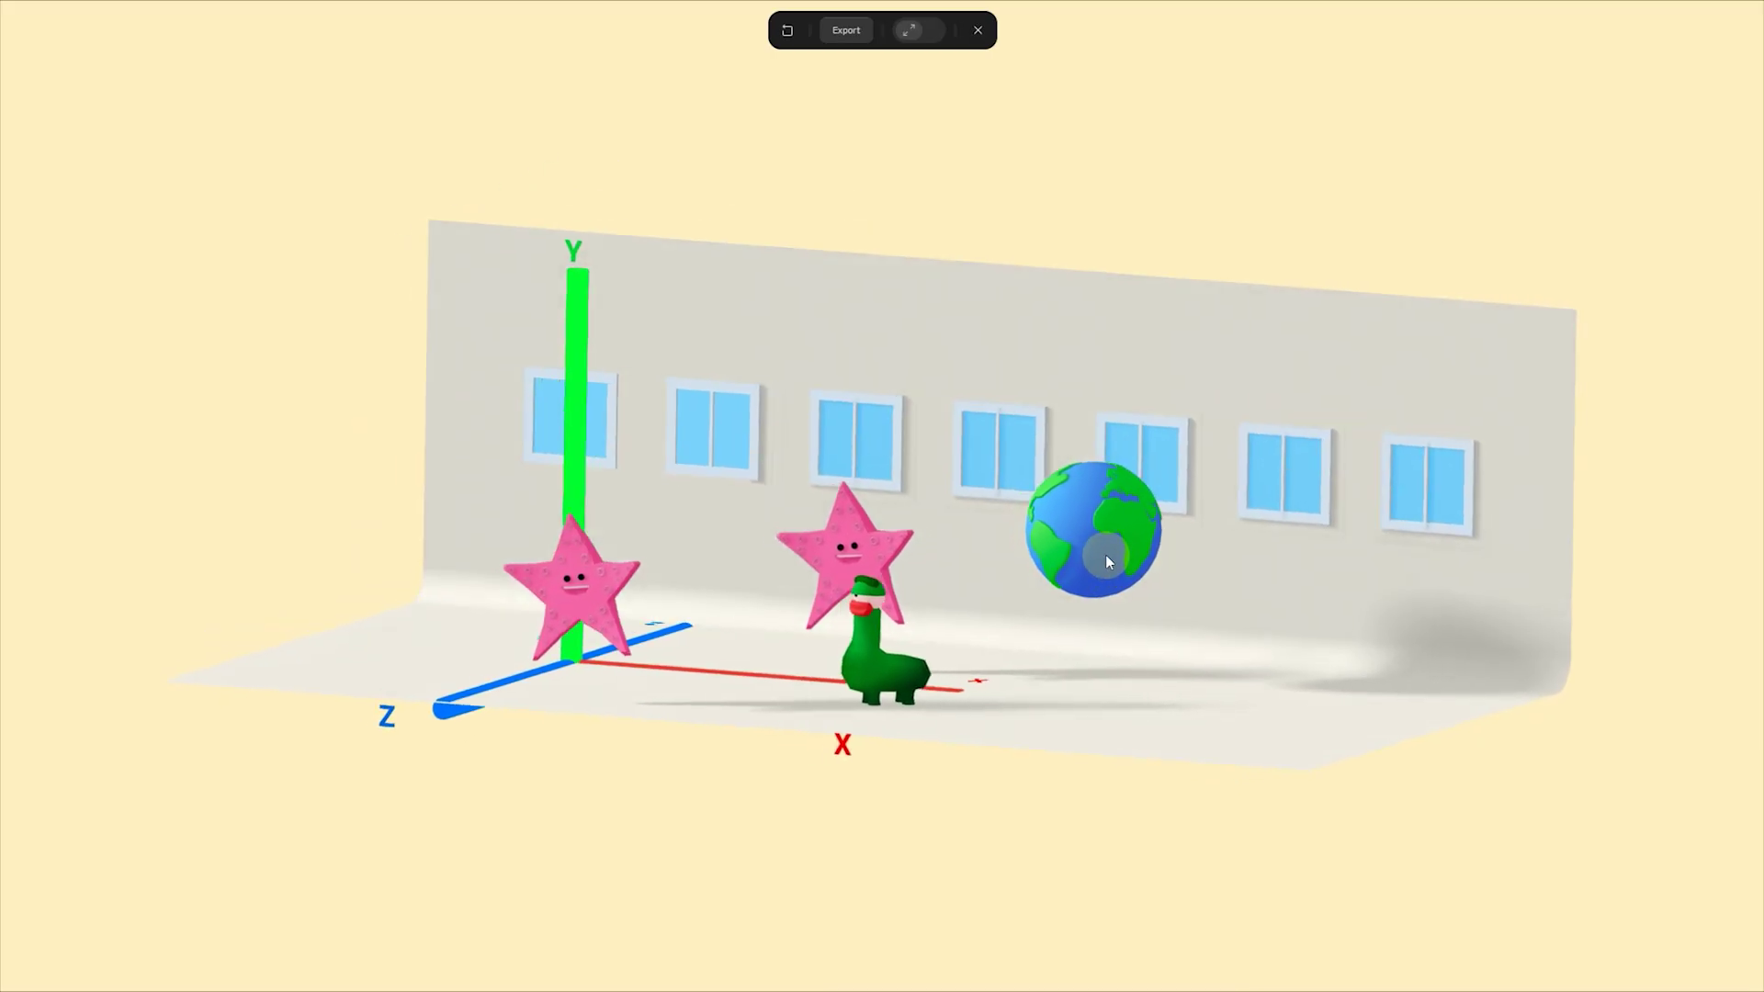
pyautogui.click(977, 33)
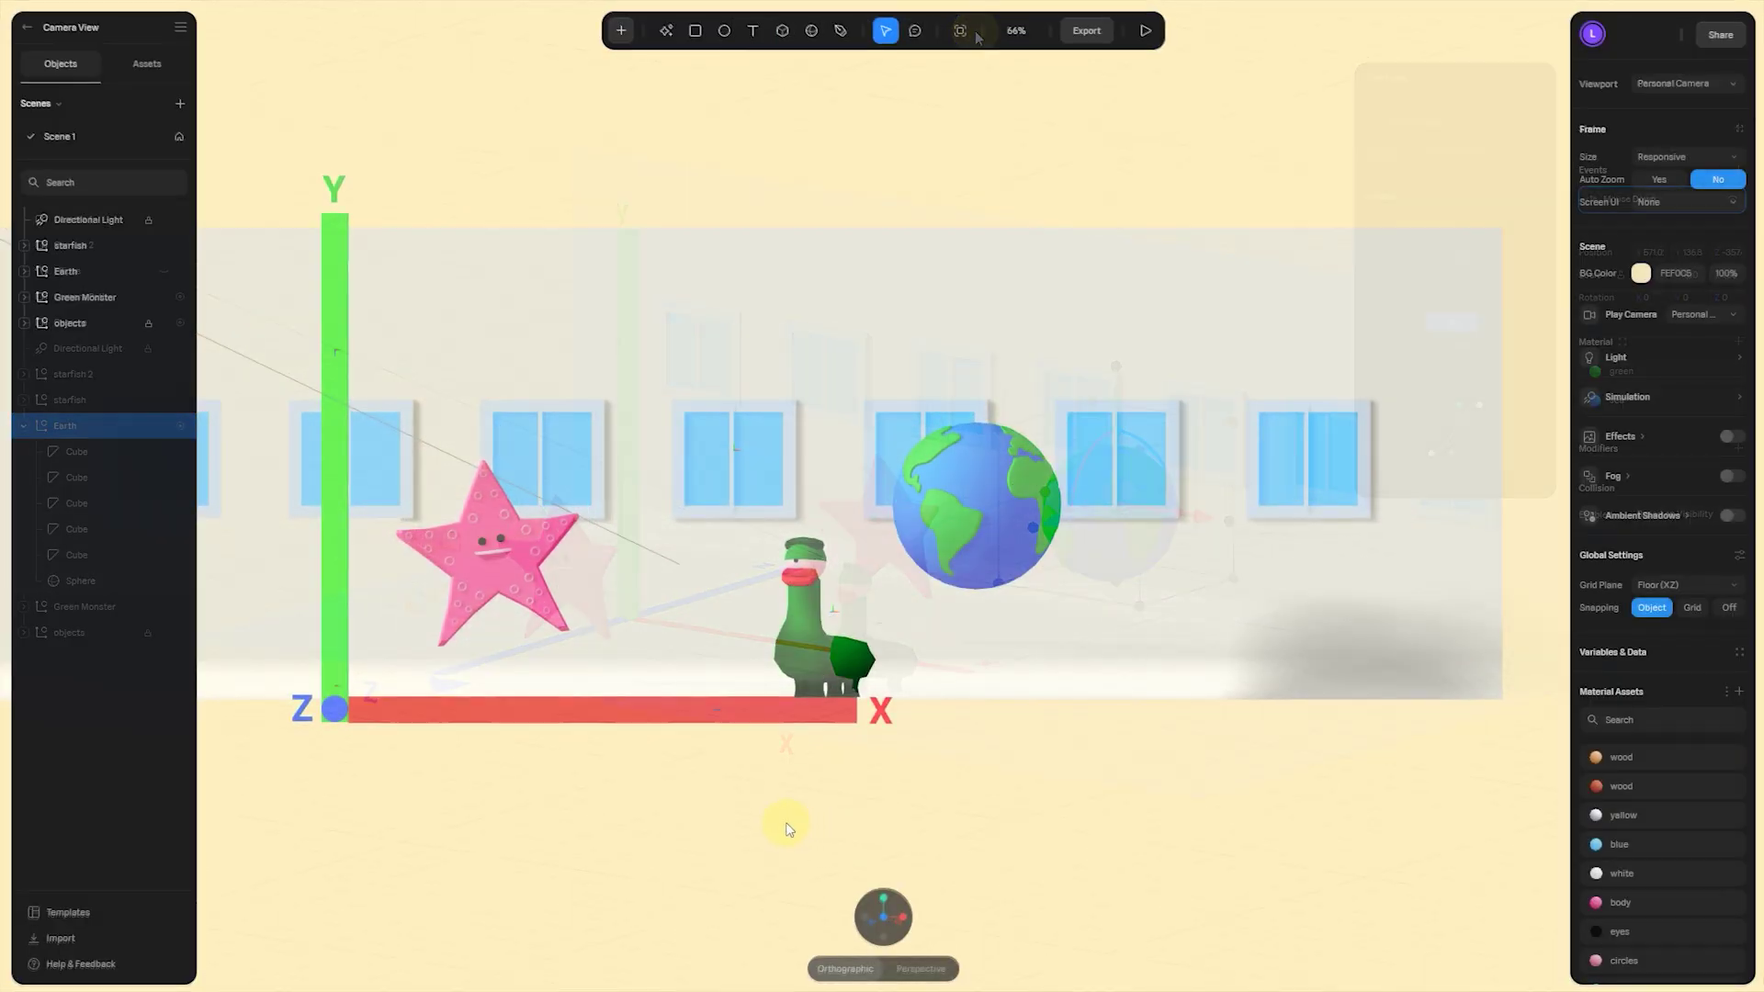